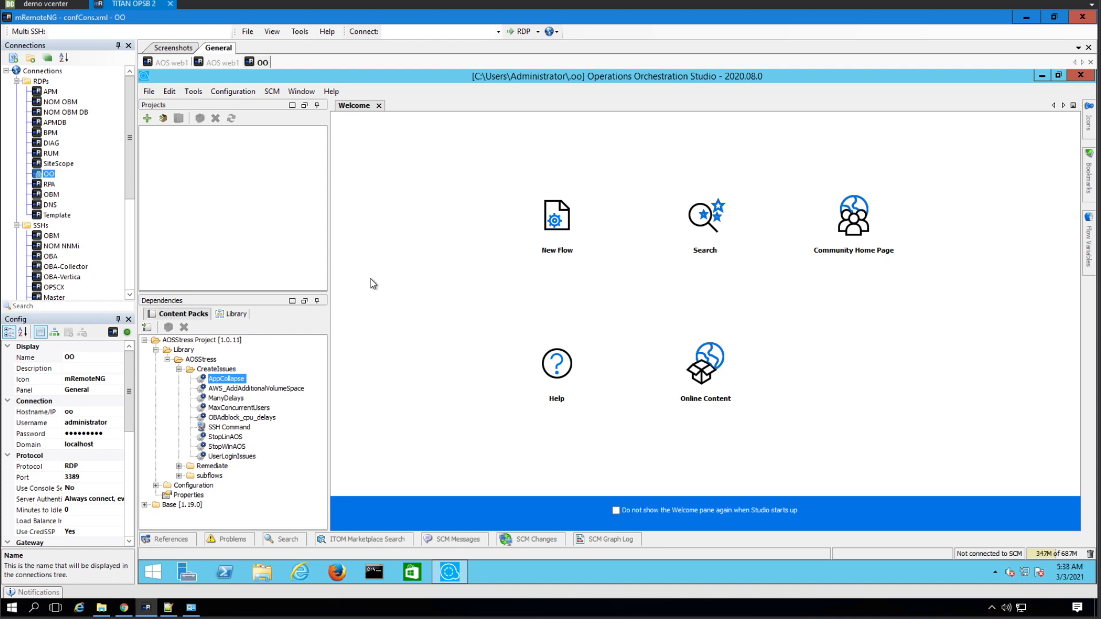
# - Bring the browser with the still-loading Advantage Shopping storefront to the front
pyautogui.click(124, 608)
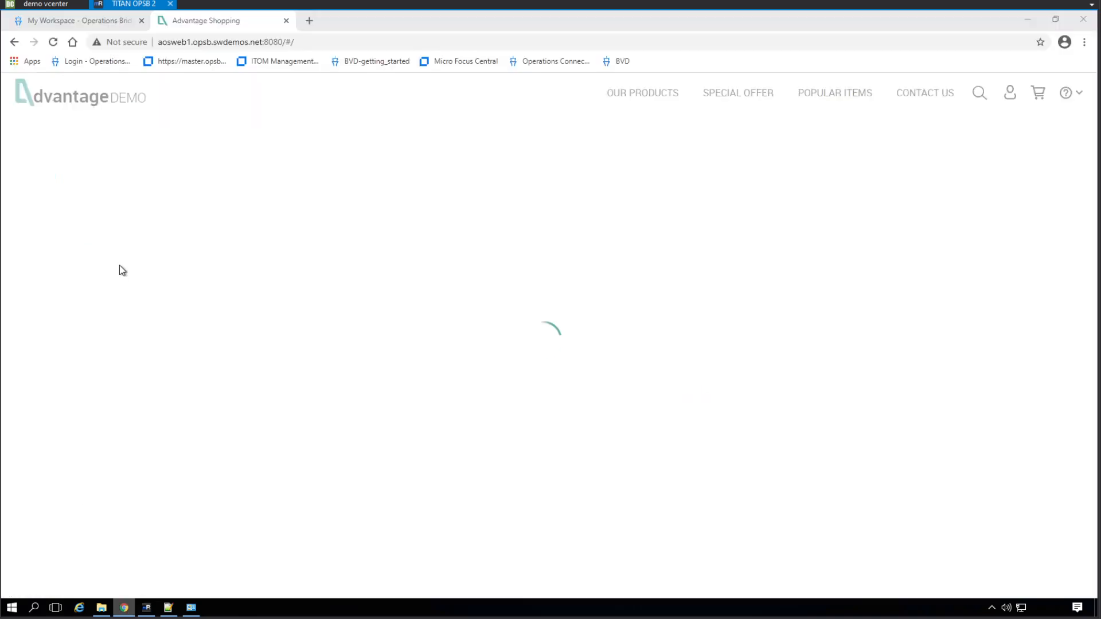
# - List the AOS application's events in the Event Browser, recheck the shop page, then return to mRemoteNG
pyautogui.click(97, 23)
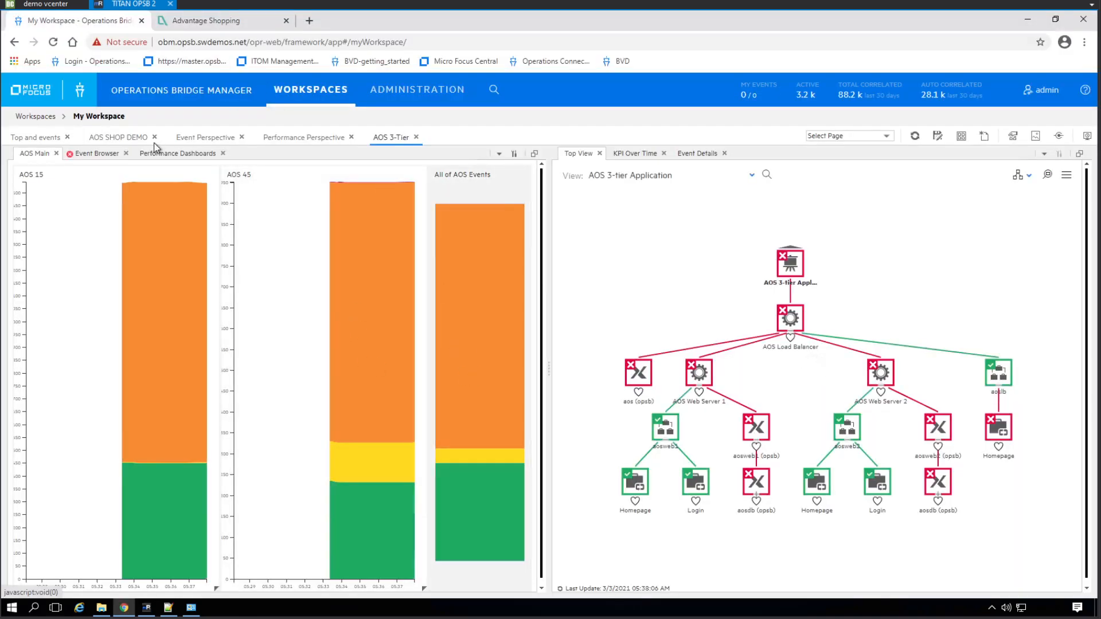
pyautogui.click(98, 153)
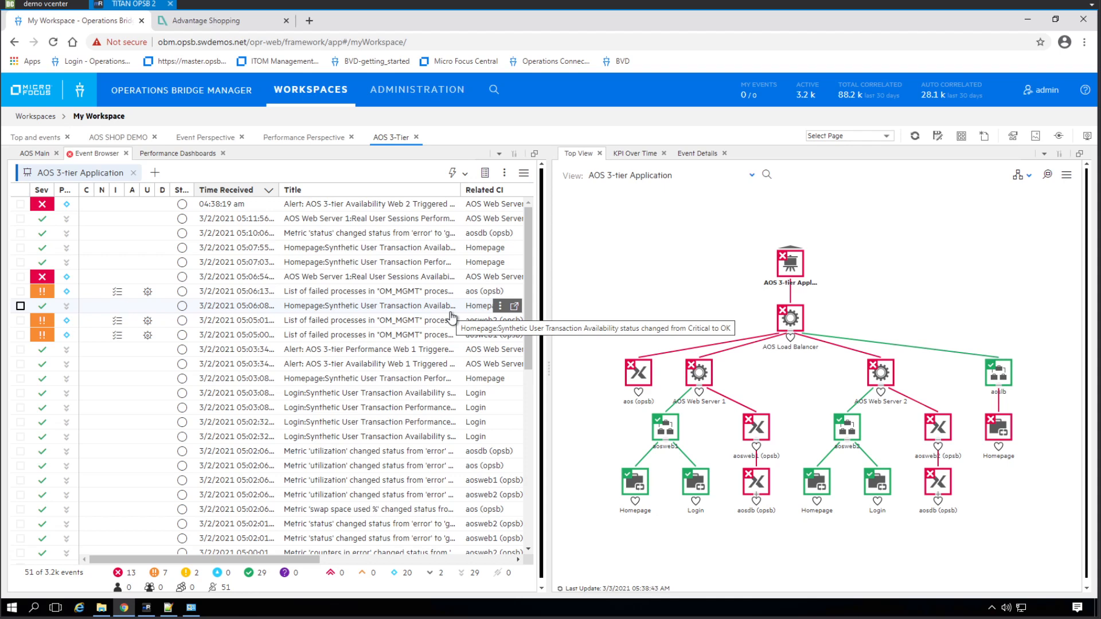
pyautogui.click(217, 22)
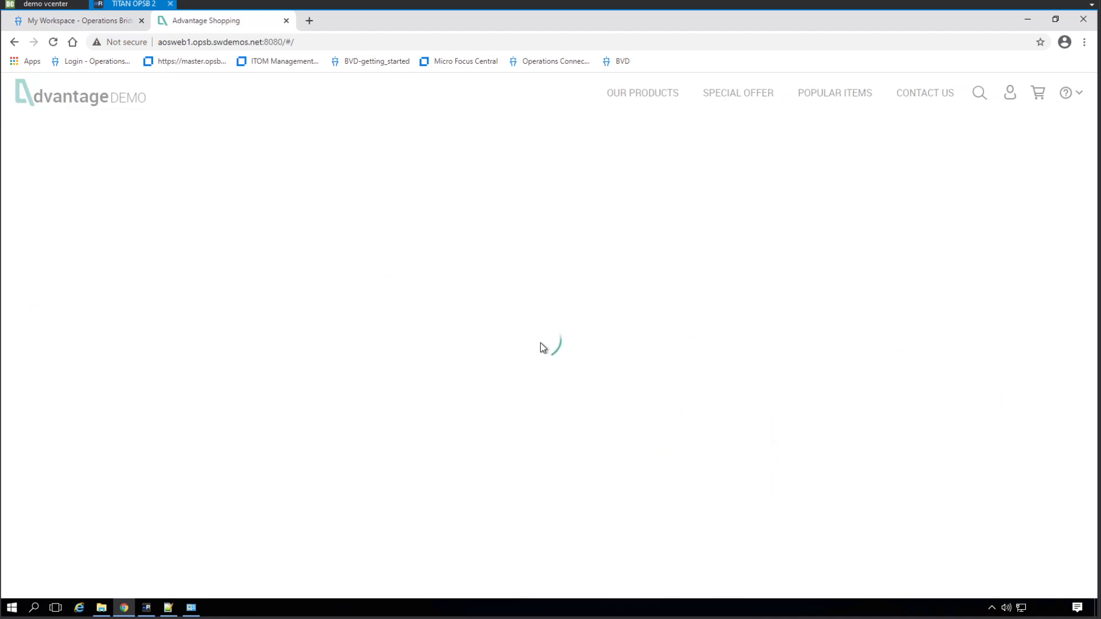
pyautogui.click(146, 608)
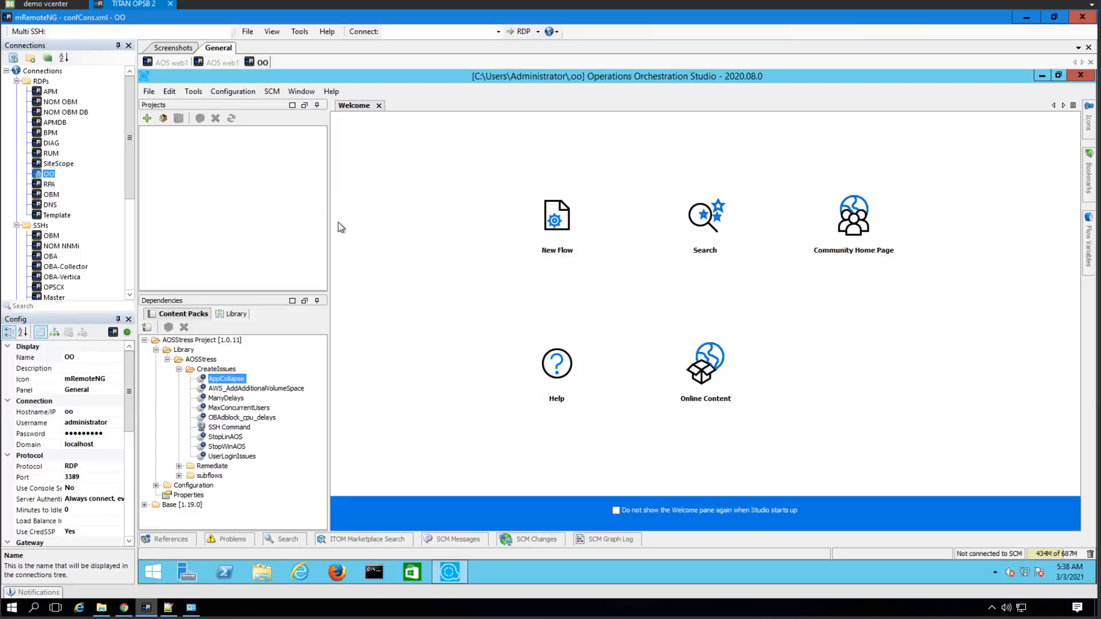
# - On the AOS web1 SSH session, change directory to /opt/tomcat/webapps
pyautogui.click(171, 62)
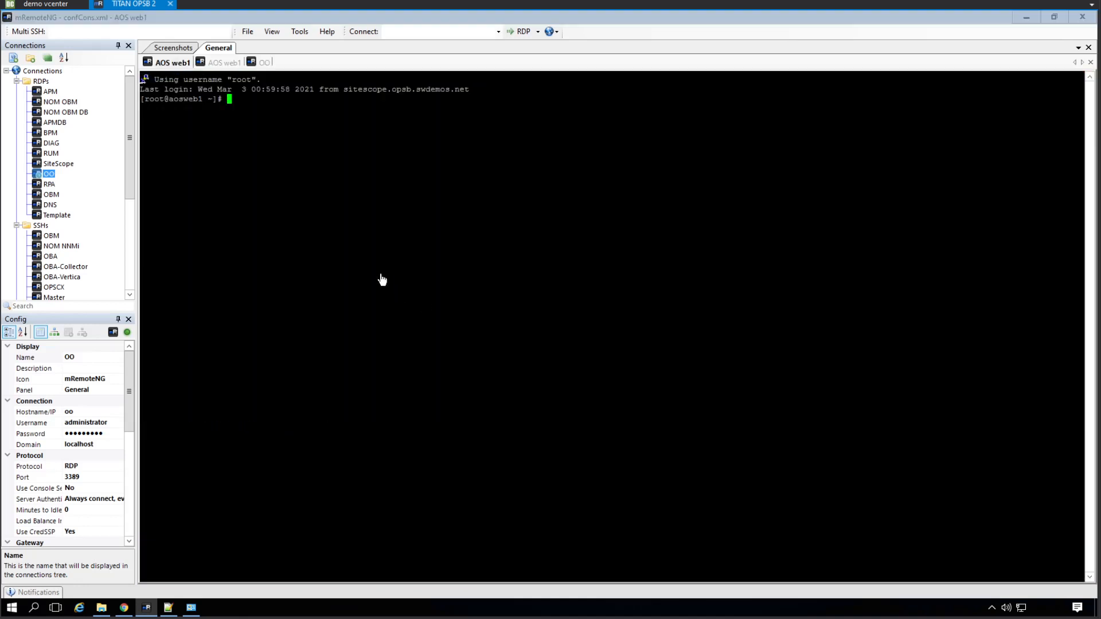
pyautogui.write('cd /opt/to')
pyautogui.press('Tab')
pyautogui.write('web')
pyautogui.press('Tab')
pyautogui.press('Return')
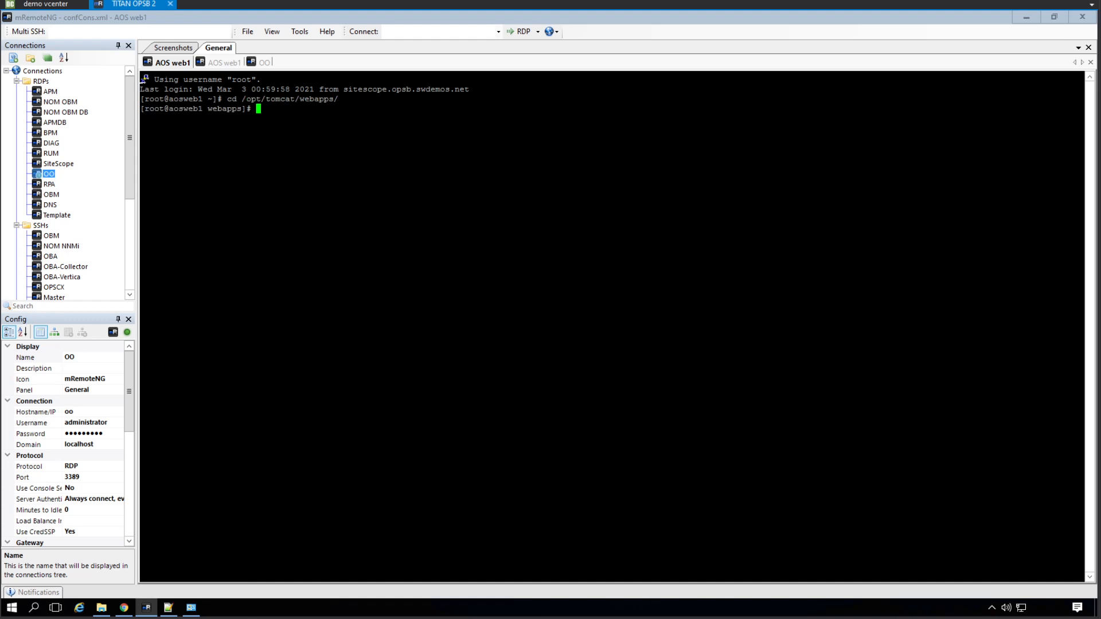
# - List the deployed apps with ll and pick out the accountservice entry
pyautogui.write('ll')
pyautogui.press('Return')
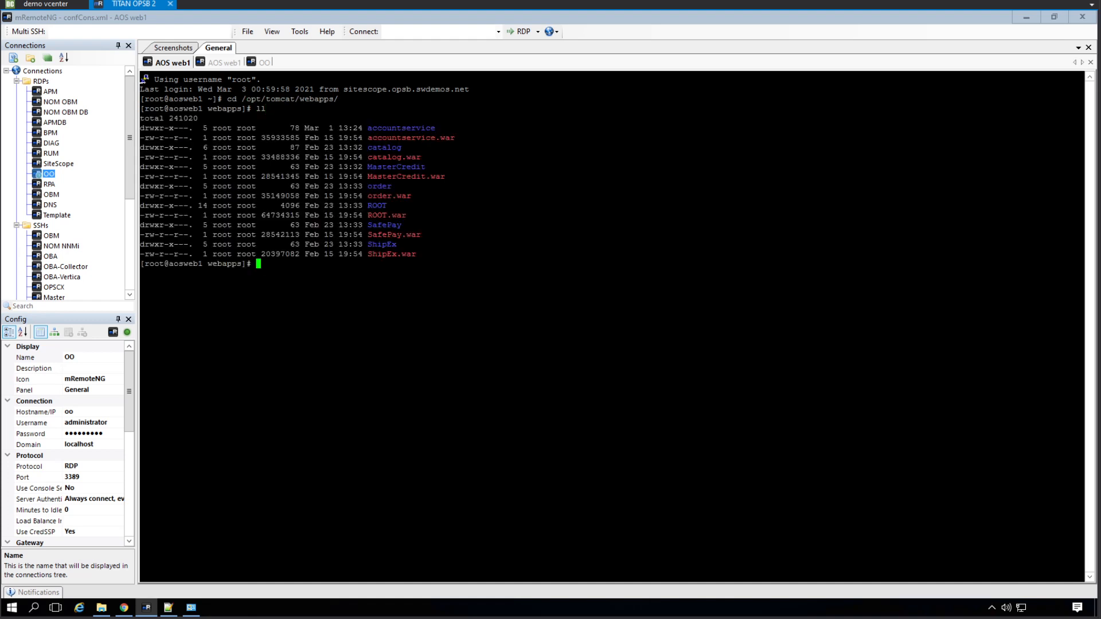
pyautogui.doubleClick(401, 128)
pyautogui.click(472, 126)
# - Print the current directory with pwd and check where rm resolves with which rm
pyautogui.write('pwd')
pyautogui.press('Return')
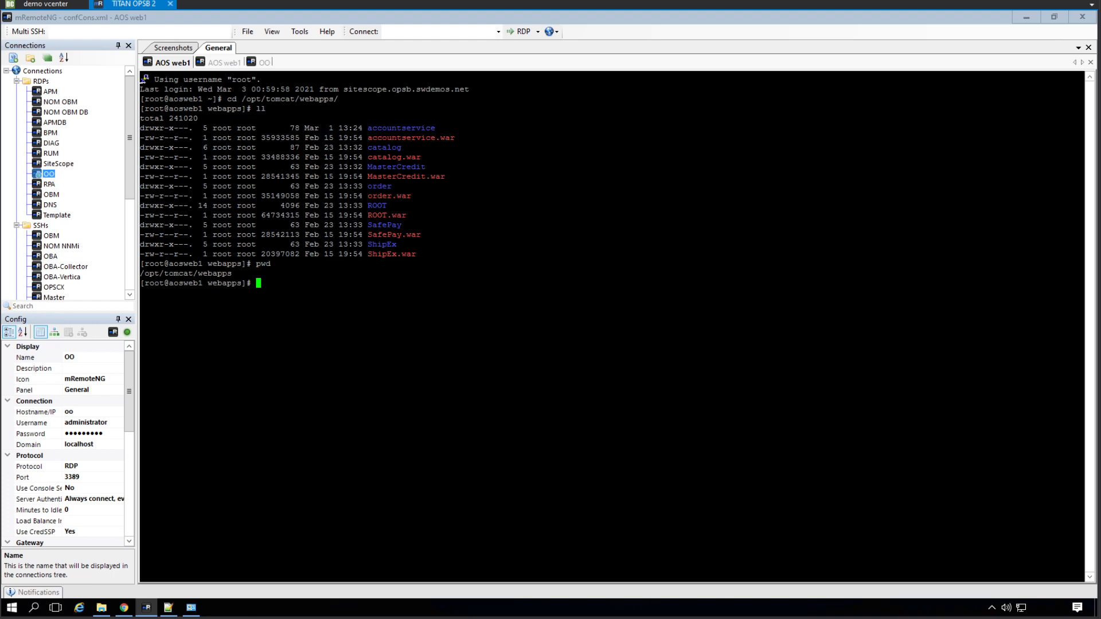
pyautogui.write('which rm')
pyautogui.press('Return')
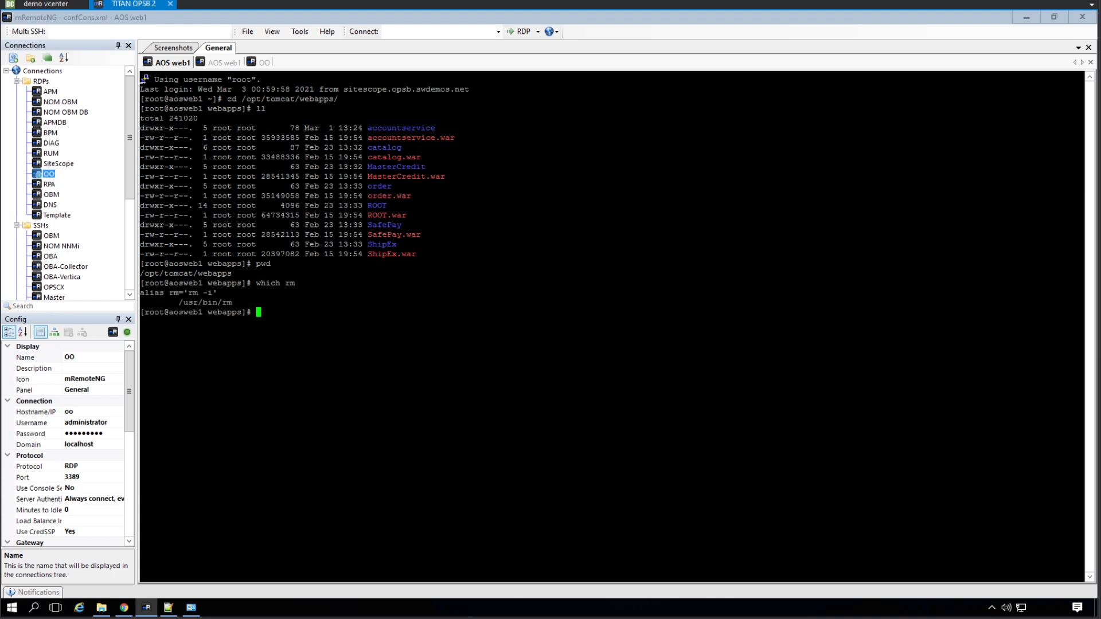
# - Build 'rm -fR /opt/tomcat/webapps/accountservice' without running it, then return to the Studio session
pyautogui.write('rm -fR')
pyautogui.moveTo(141, 273); pyautogui.dragTo(231, 273)
pyautogui.rightClick(232, 273)
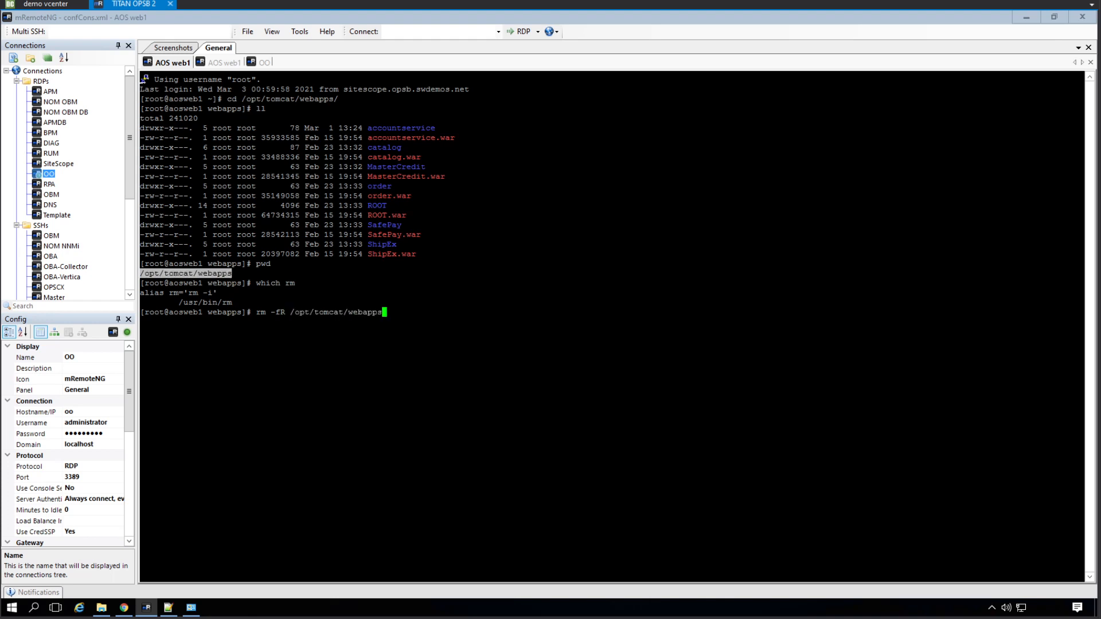
pyautogui.write('/')
pyautogui.doubleClick(423, 128)
pyautogui.rightClick(423, 128)
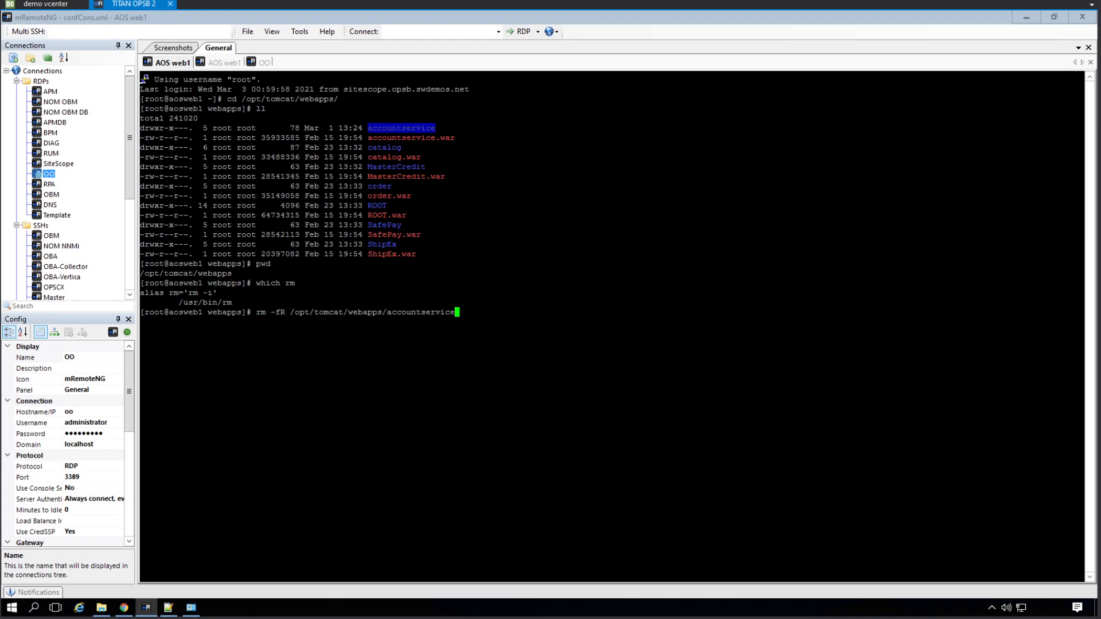
pyautogui.click(423, 128)
pyautogui.moveTo(256, 312); pyautogui.dragTo(454, 312)
pyautogui.rightClick(423, 310)
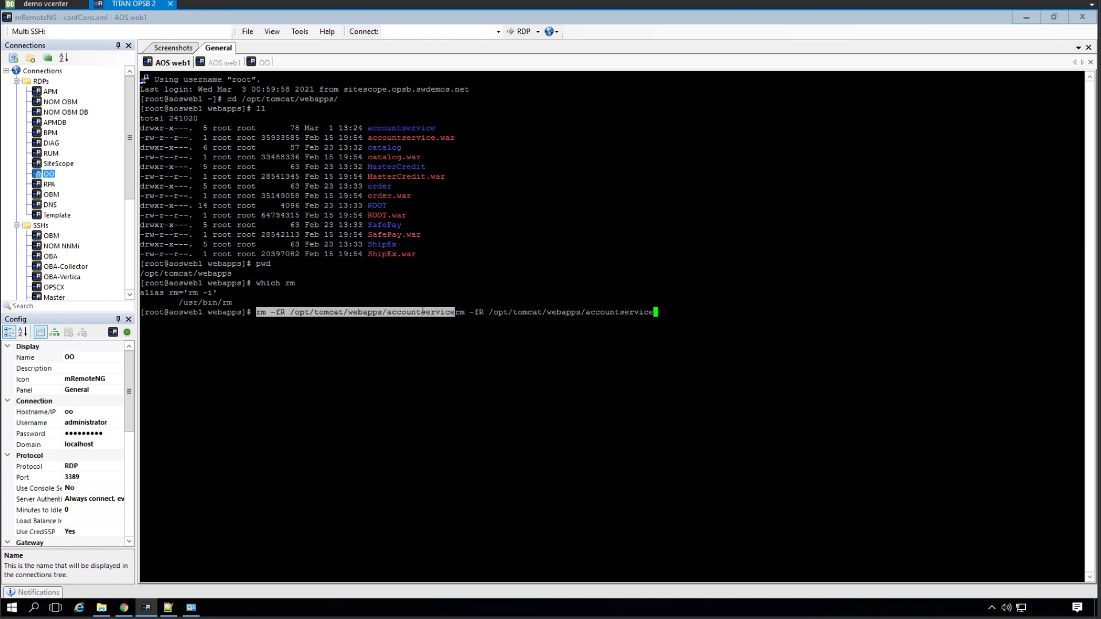
pyautogui.click(261, 66)
pyautogui.click(147, 118)
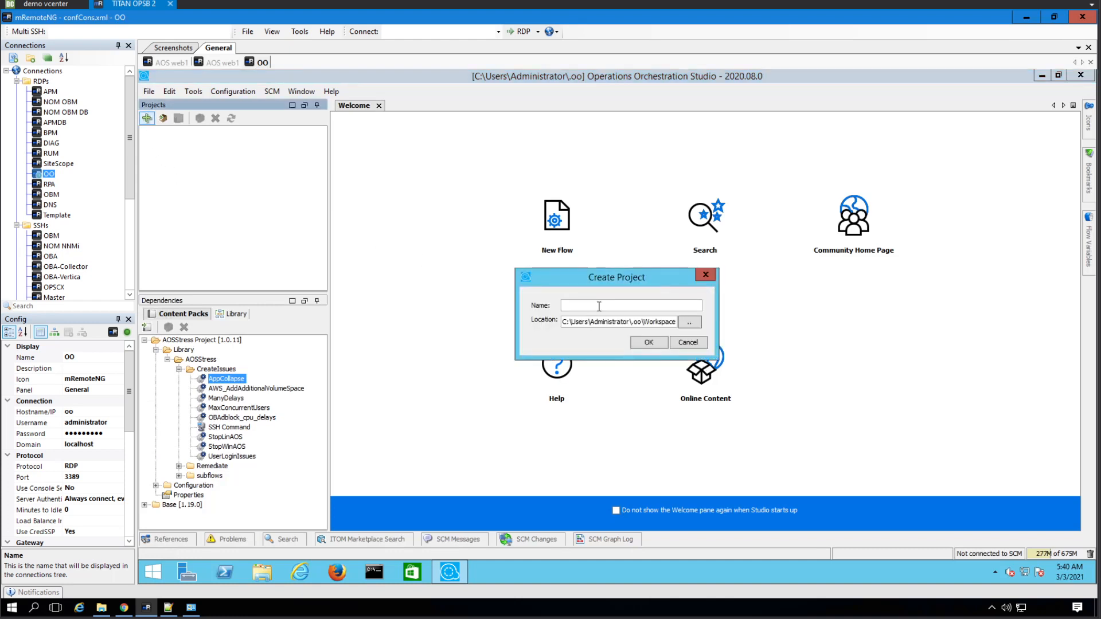
# - Create the project 'AOS Stress Scripts' and expand it
pyautogui.write('AOS Stress Scripts')
pyautogui.click(656, 343)
pyautogui.click(144, 132)
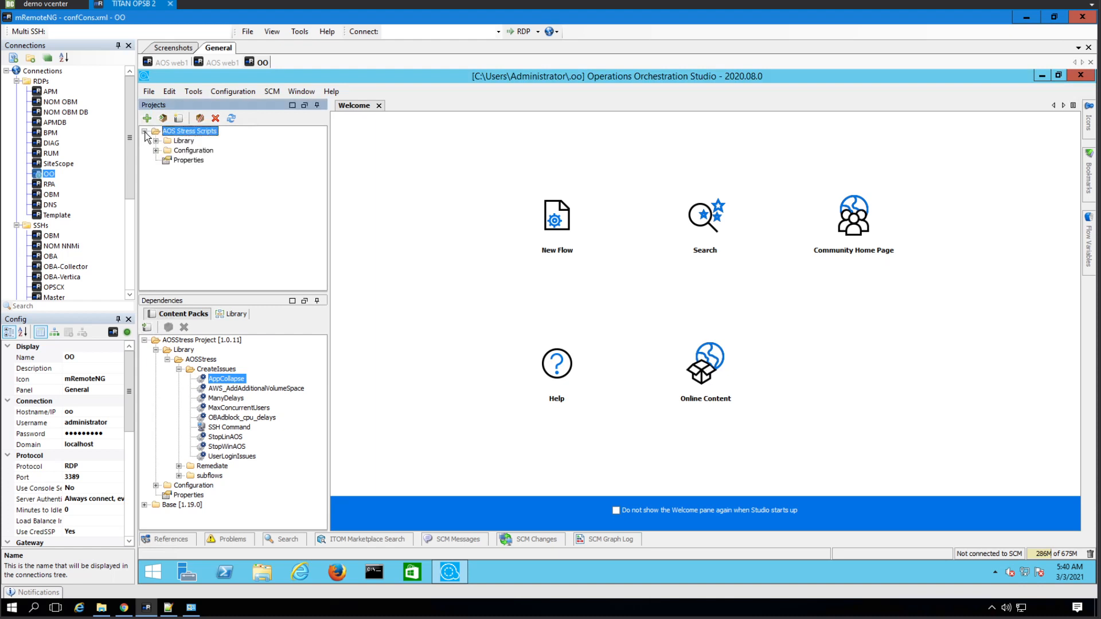
pyautogui.rightClick(174, 141)
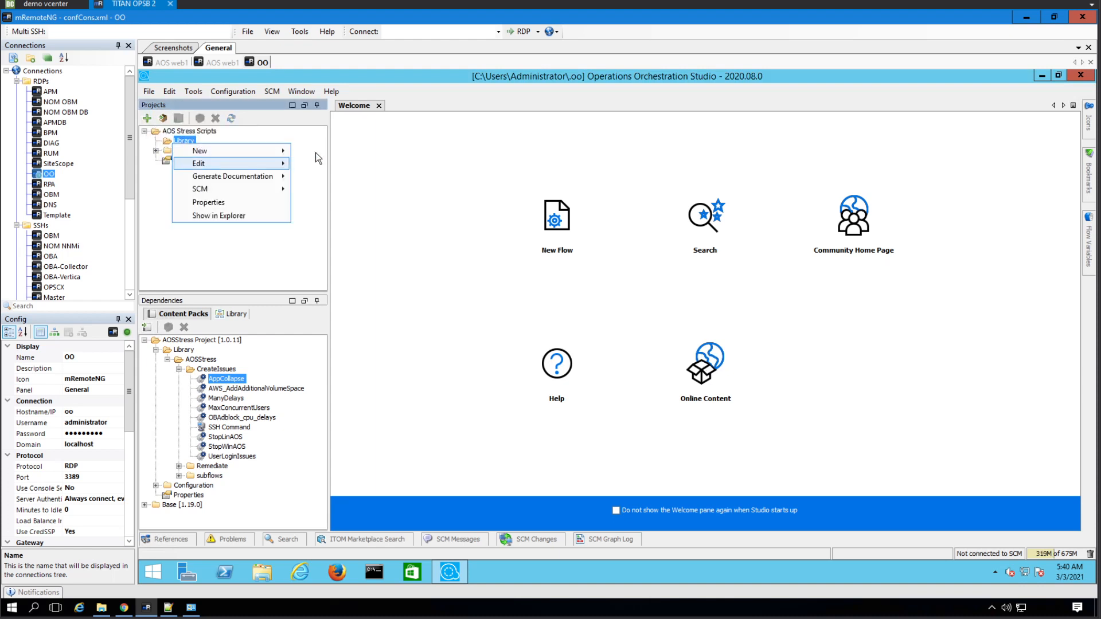
pyautogui.click(225, 137)
# - Add a folder named Flows inside the project's Library
pyautogui.rightClick(187, 143)
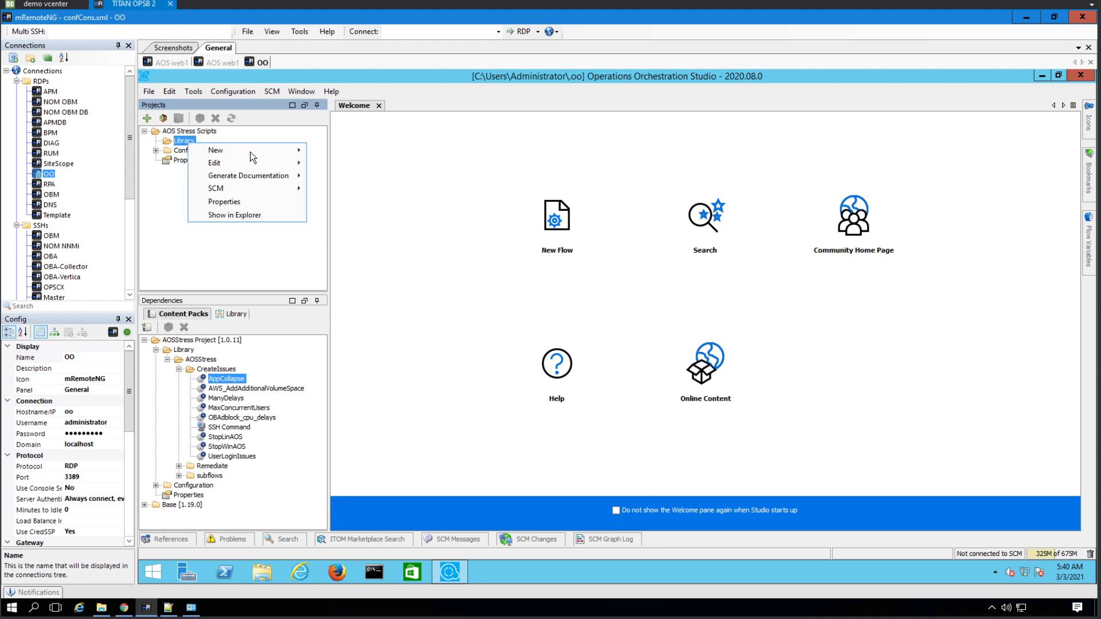
pyautogui.moveTo(271, 150)
pyautogui.click(330, 152)
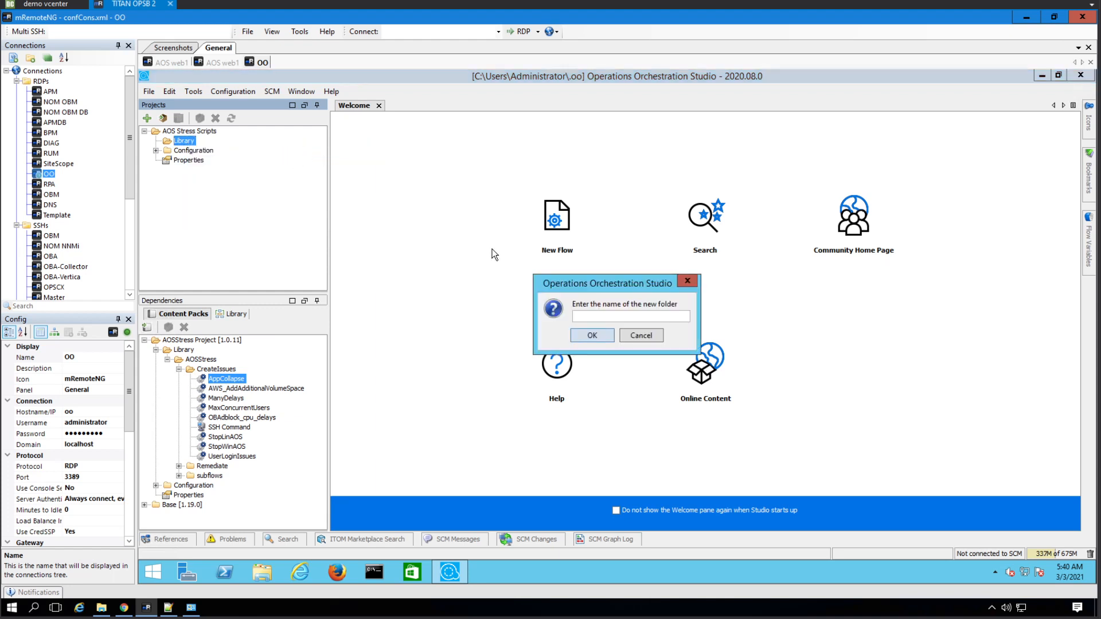
pyautogui.write('Flows')
pyautogui.press('Return')
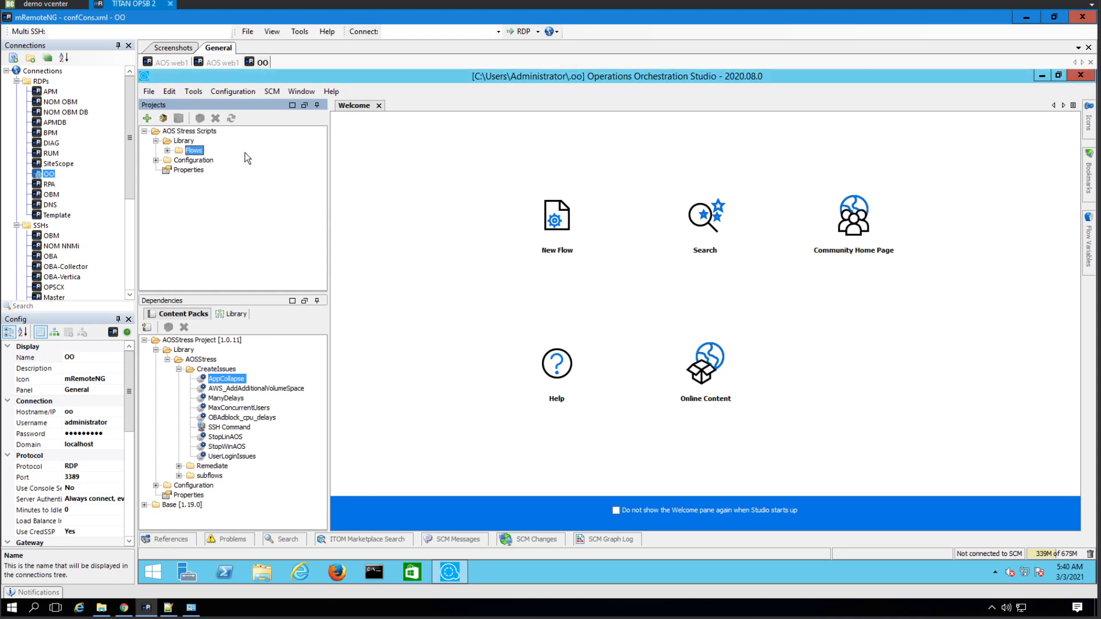
# - Add a new flow in Flows and start naming it 'Fix AOS Spinning Circle Problem by'
pyautogui.rightClick(194, 150)
pyautogui.moveTo(257, 157)
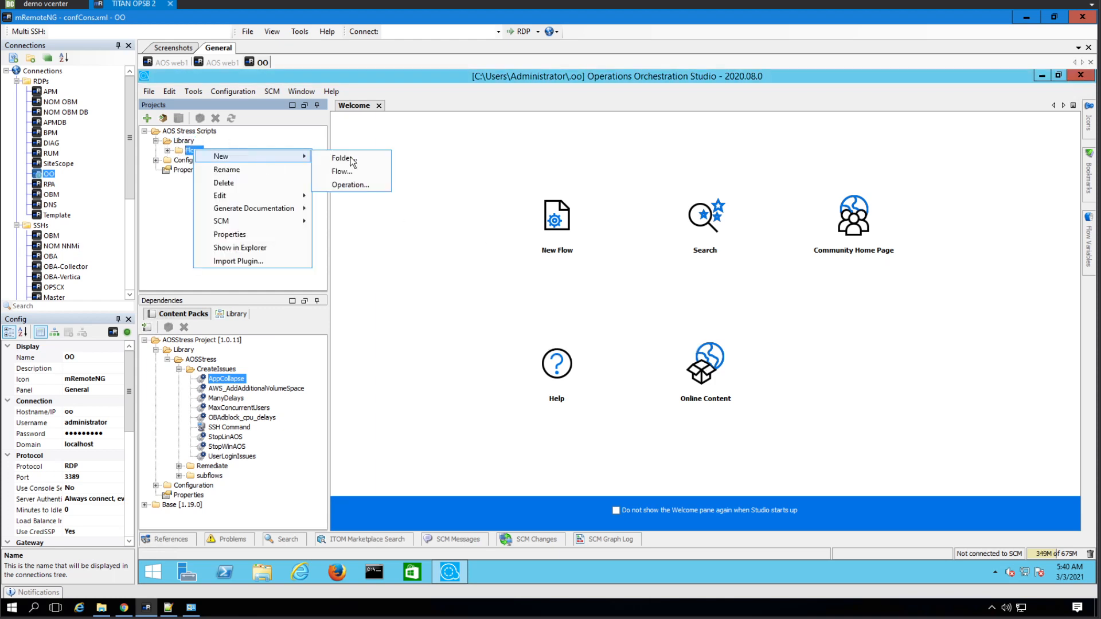
pyautogui.click(351, 158)
pyautogui.click(640, 335)
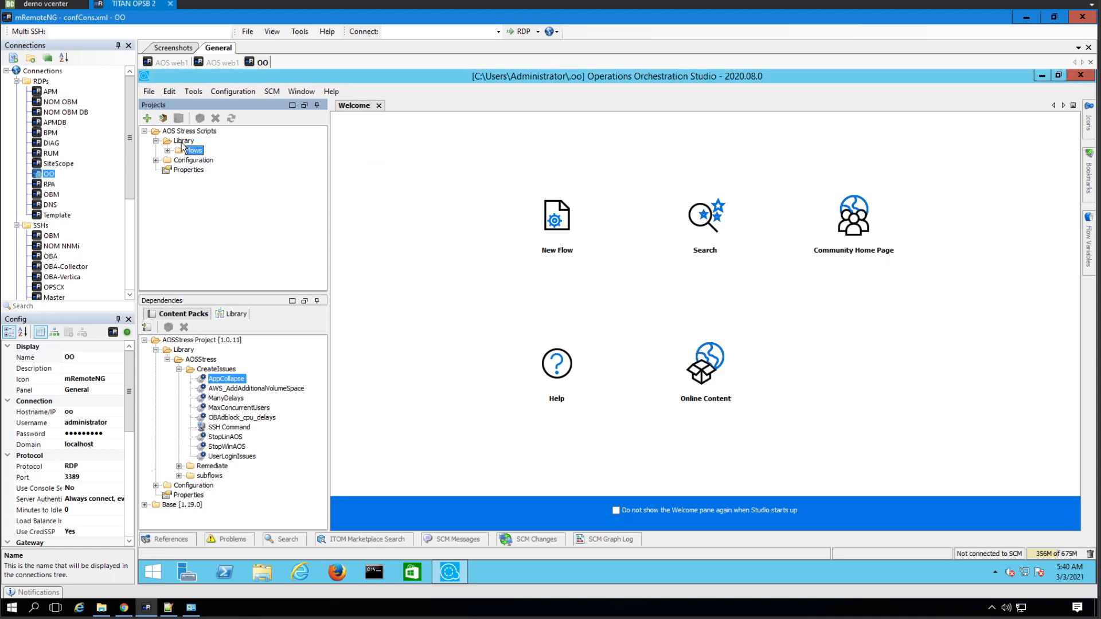
pyautogui.rightClick(190, 152)
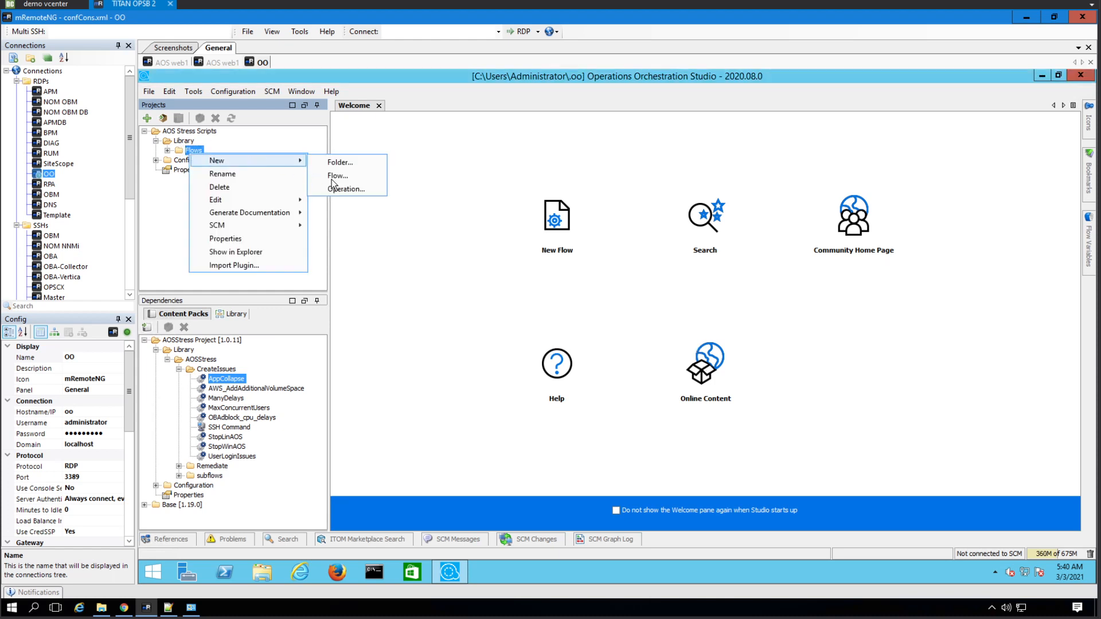
pyautogui.click(266, 162)
pyautogui.rightClick(197, 147)
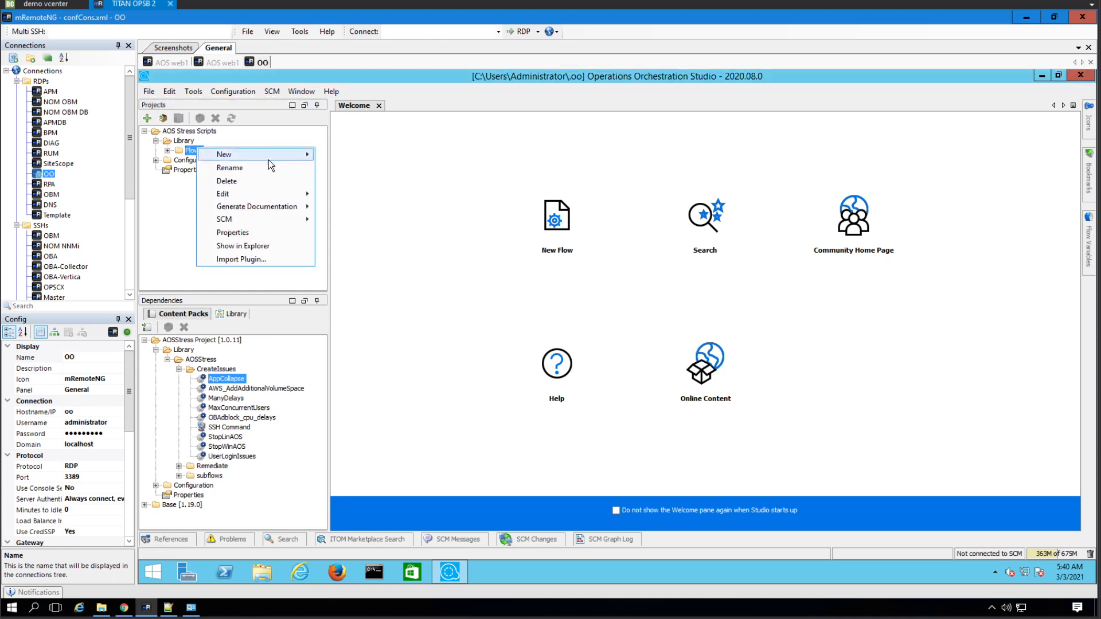
pyautogui.moveTo(280, 156)
pyautogui.click(338, 169)
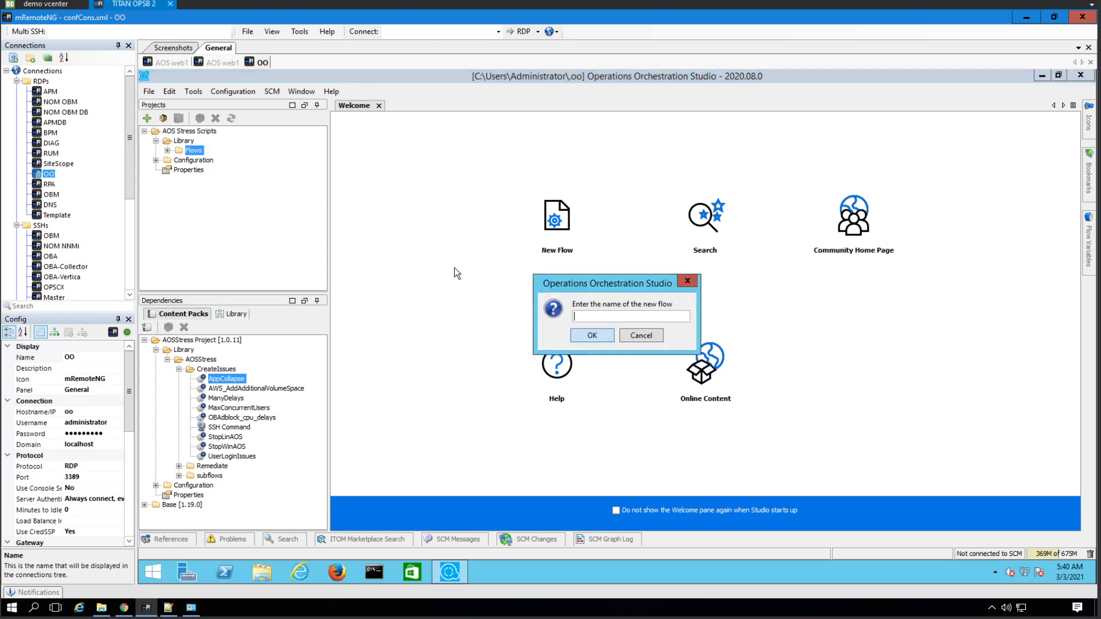
pyautogui.write('Fix')
pyautogui.write(' A')
pyautogui.press('BackSpace')
pyautogui.write('AOS Spinning Cir')
pyautogui.write('cle Problem')
pyautogui.write(' by')
# - Confirm the new flow's name, then expand Base > Library > Operations in the dependencies
pyautogui.write('restarting')
pyautogui.click(596, 336)
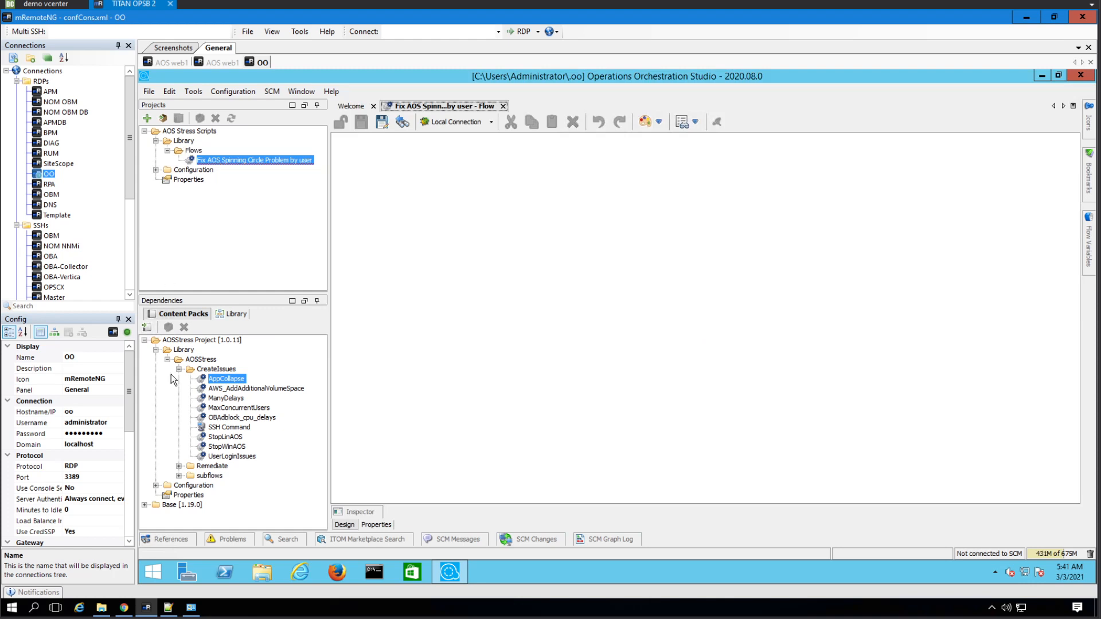
pyautogui.click(146, 341)
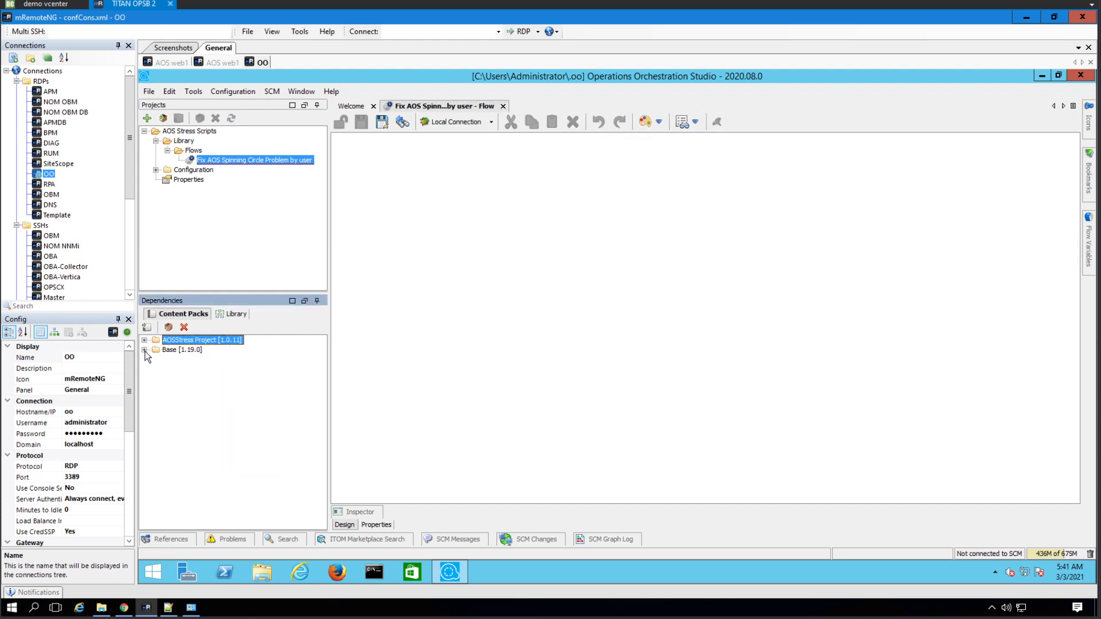
pyautogui.click(145, 350)
pyautogui.click(156, 360)
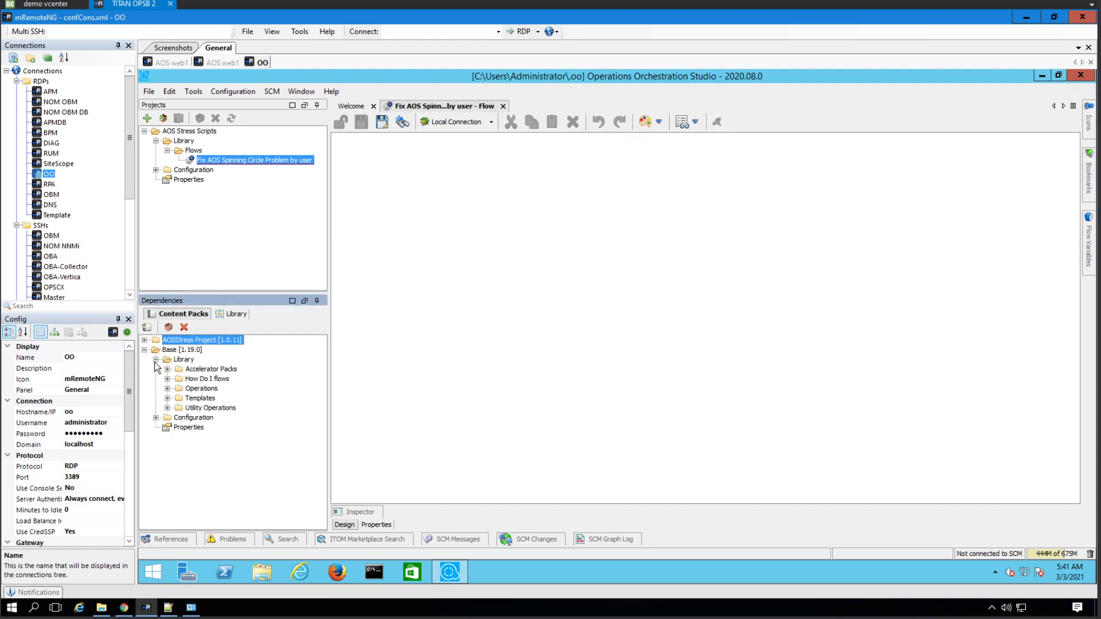
pyautogui.click(167, 389)
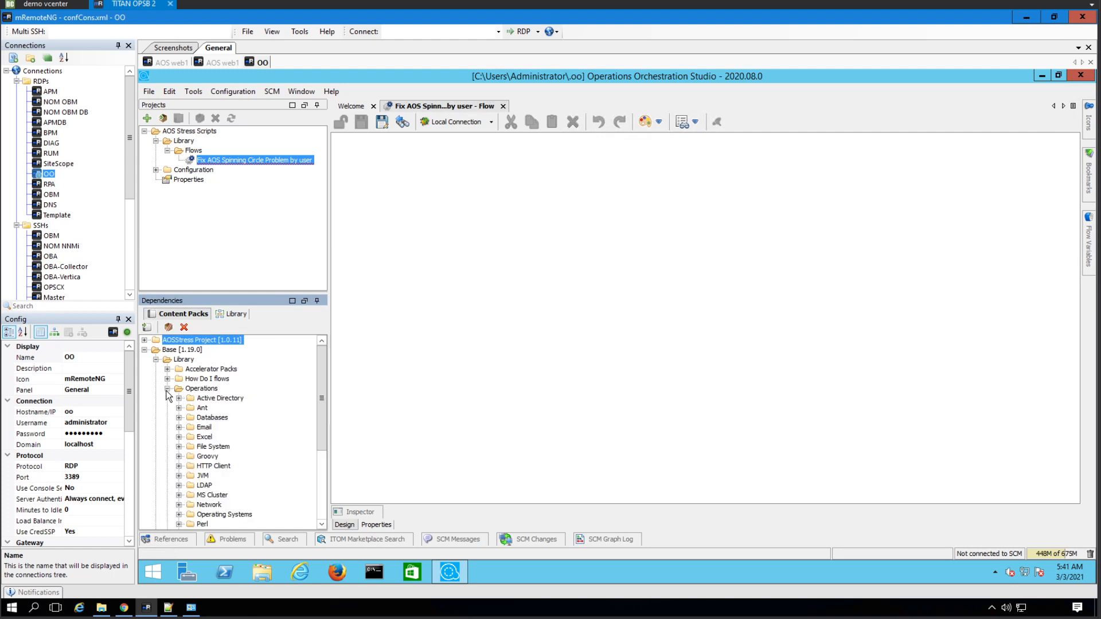
pyautogui.click(167, 388)
pyautogui.click(167, 407)
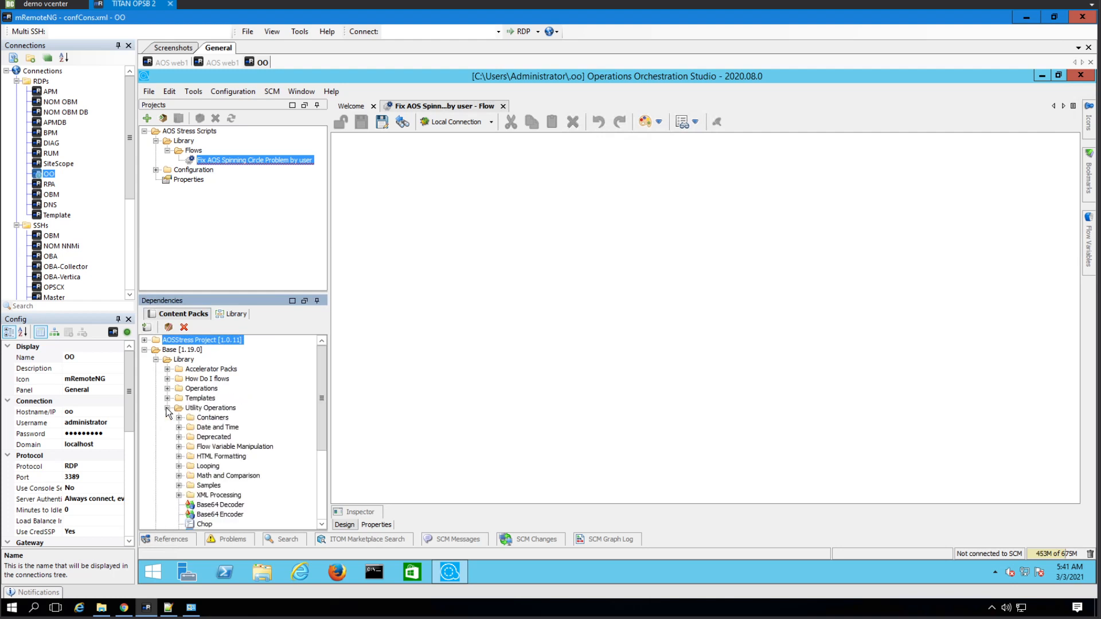
pyautogui.click(167, 408)
pyautogui.click(166, 389)
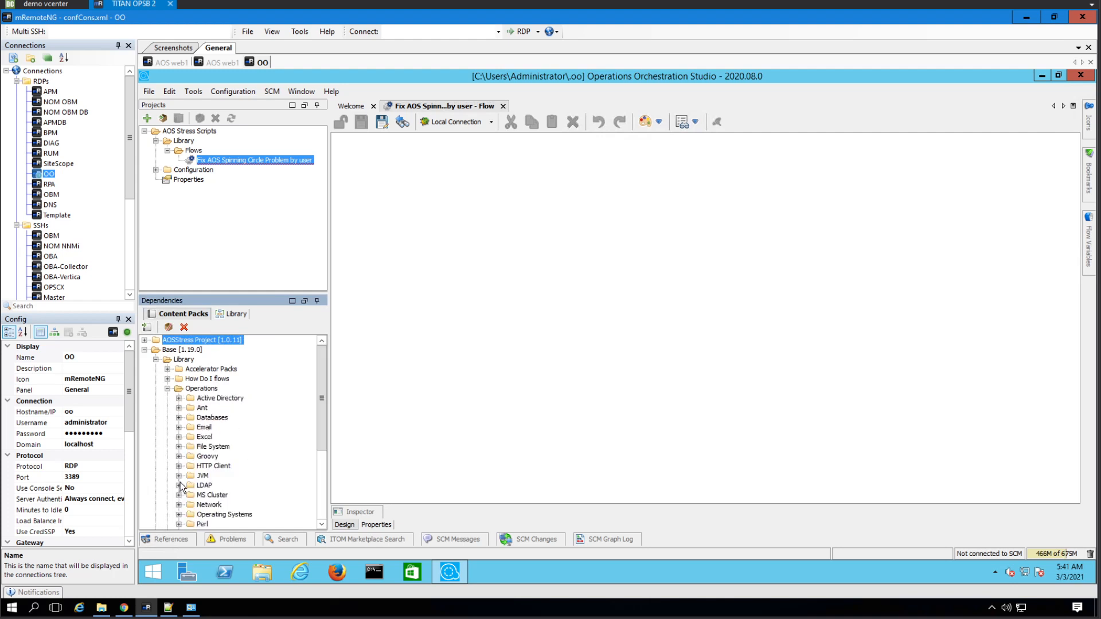
# - Browse Operating Systems > Linux > Red Hat > Process Operations, then collapse Linux and Operating Systems
pyautogui.scroll(-2, 185, 481)
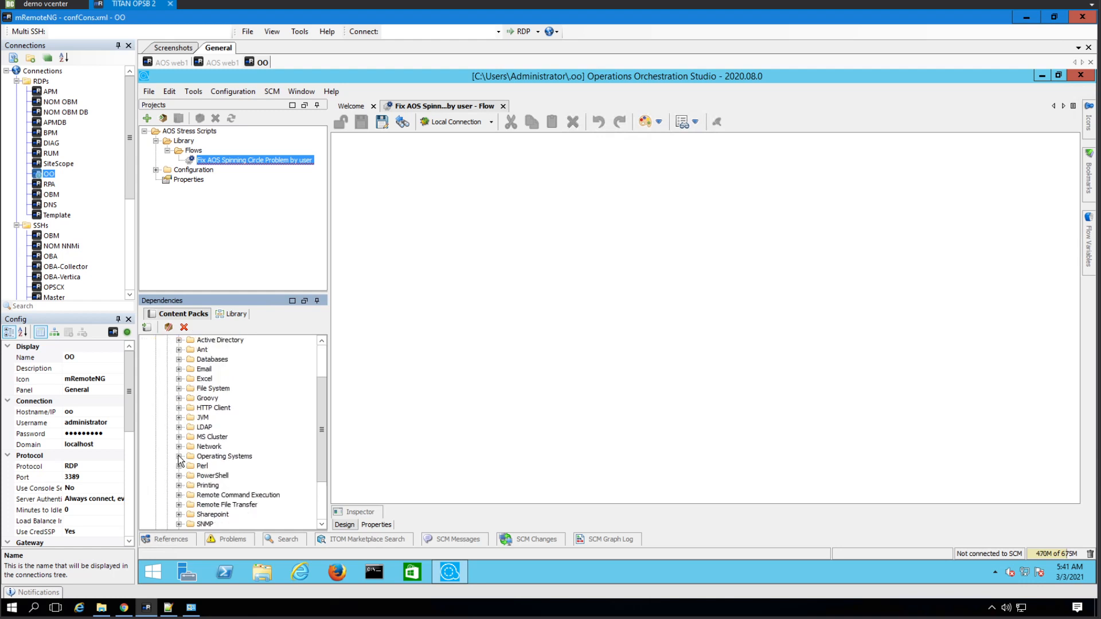
pyautogui.click(179, 456)
pyautogui.scroll(-3, 223, 490)
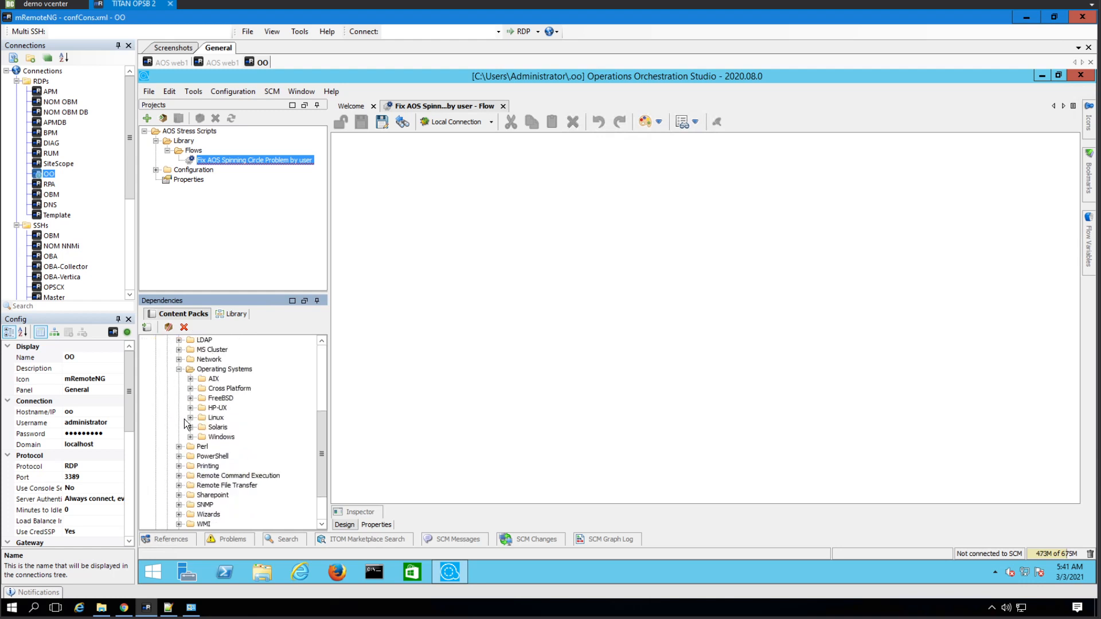
pyautogui.click(191, 418)
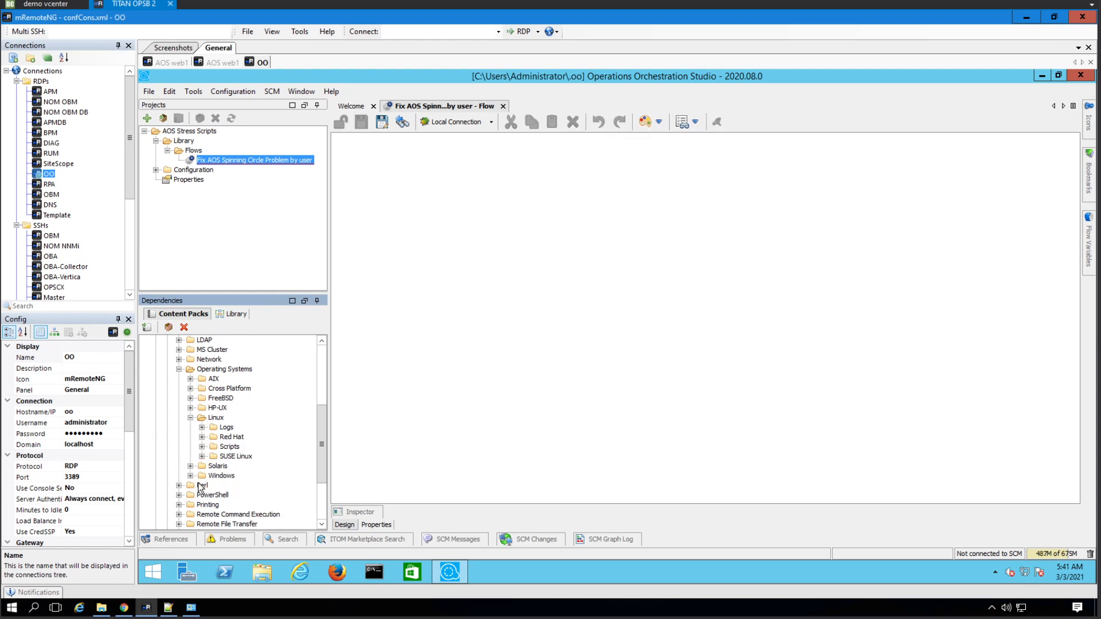
pyautogui.click(202, 437)
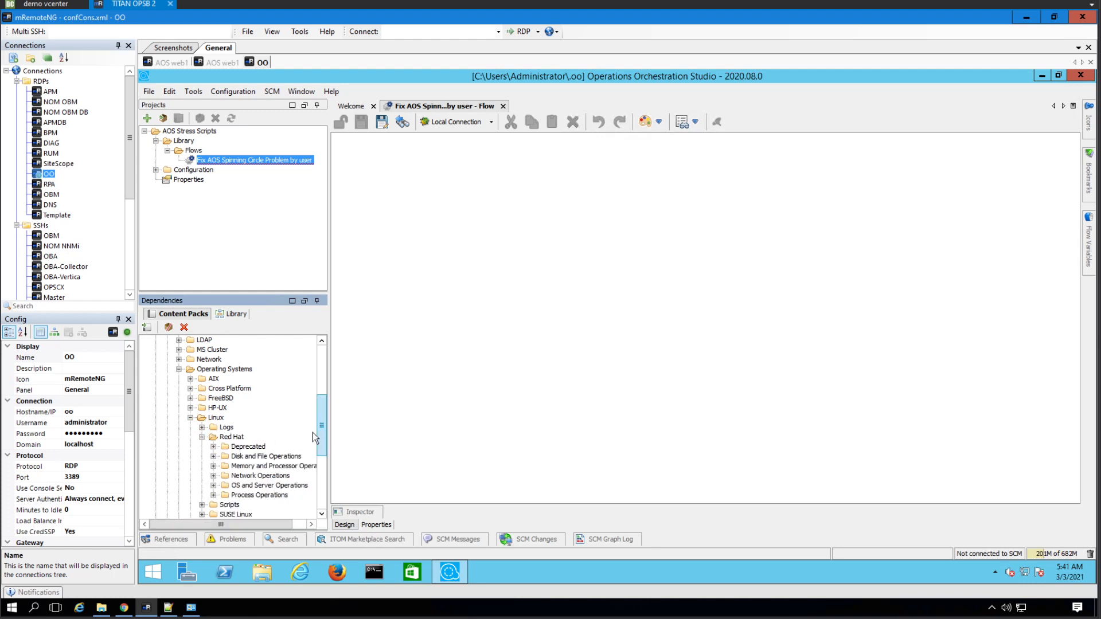
pyautogui.scroll(-2, 322, 429)
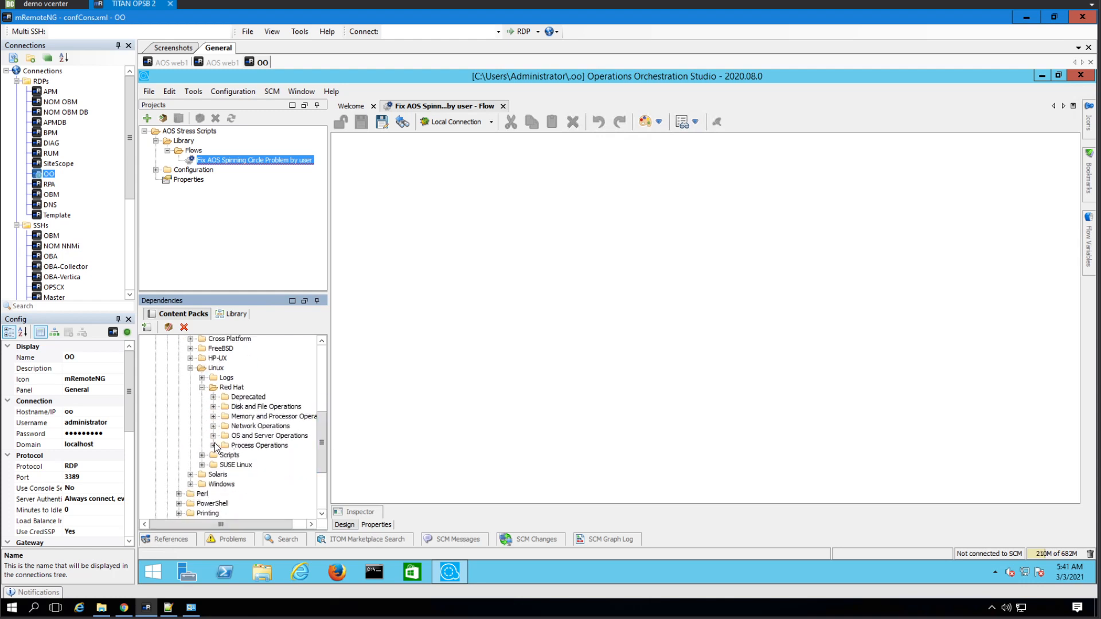
pyautogui.click(213, 445)
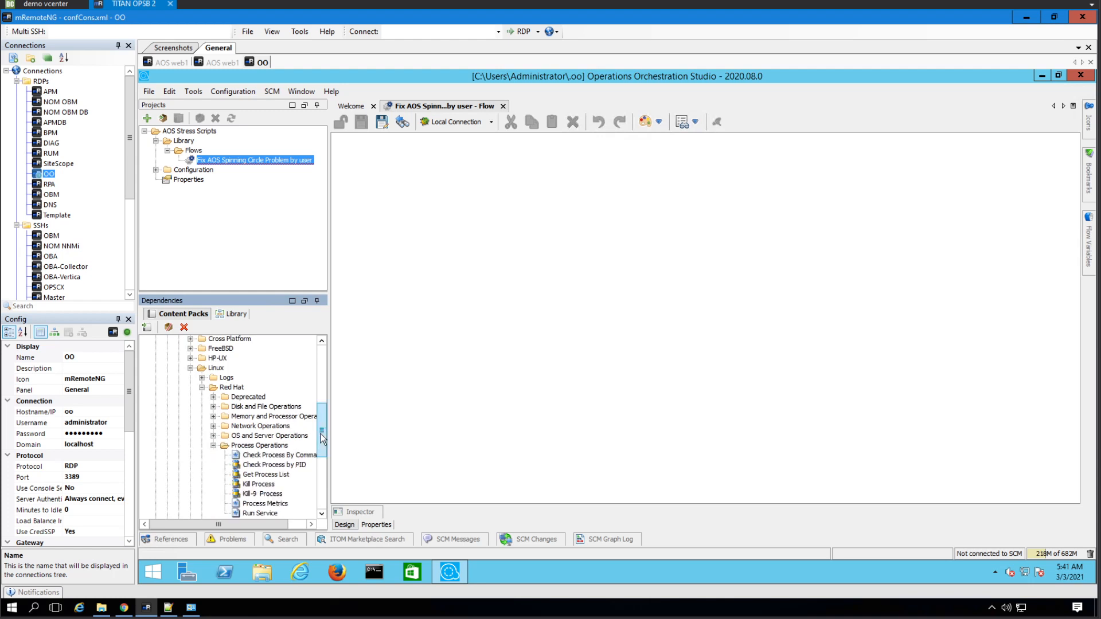
pyautogui.moveTo(321, 439); pyautogui.dragTo(320, 400)
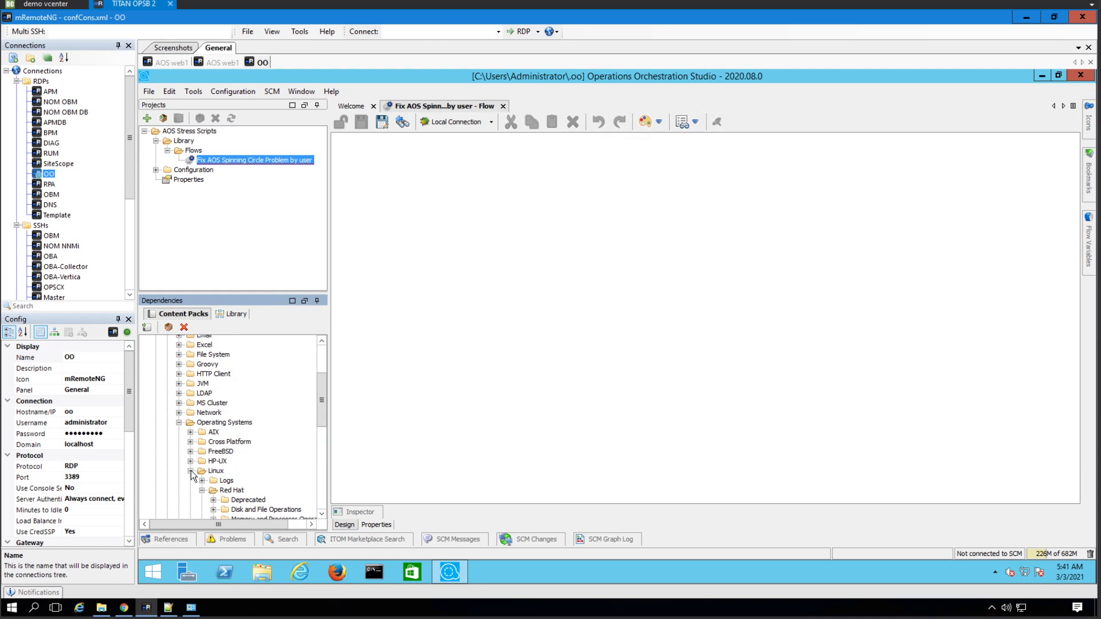
pyautogui.click(190, 471)
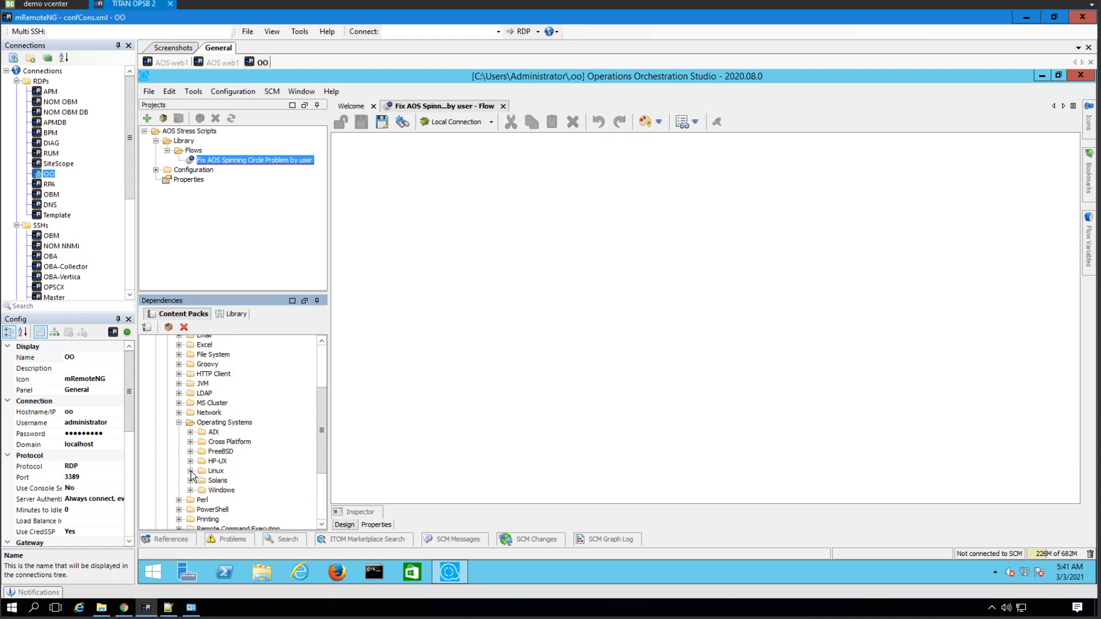
pyautogui.click(178, 423)
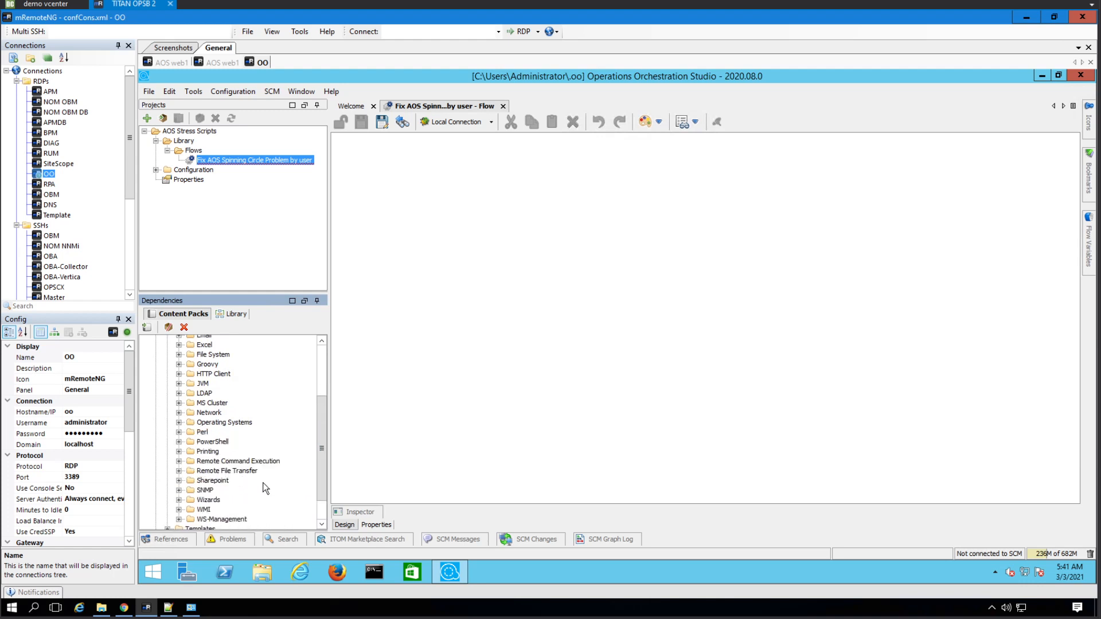
# - Place a Remote Command step from Remote Command Execution on the canvas and browse the SSH folders
pyautogui.click(179, 462)
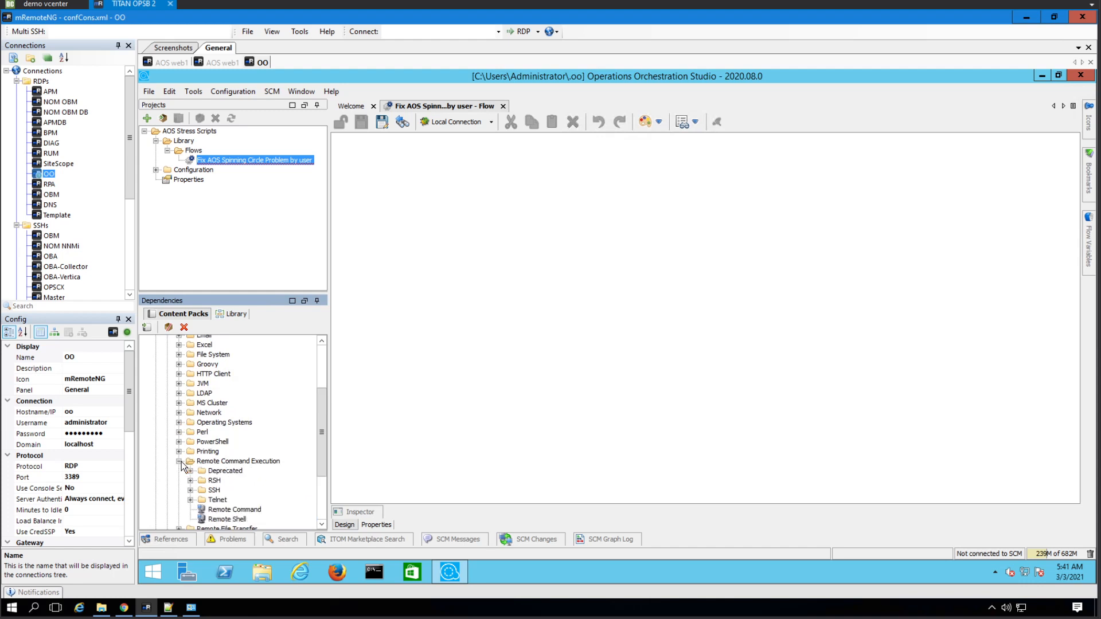
pyautogui.moveTo(236, 509); pyautogui.dragTo(399, 332)
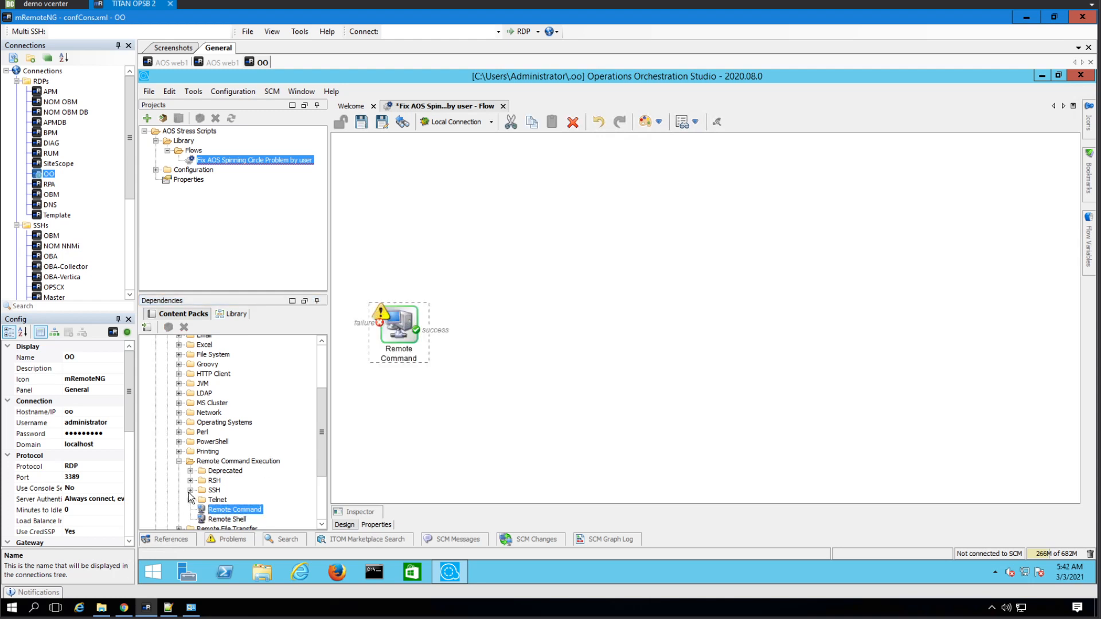
pyautogui.click(190, 490)
pyautogui.scroll(-2, 266, 502)
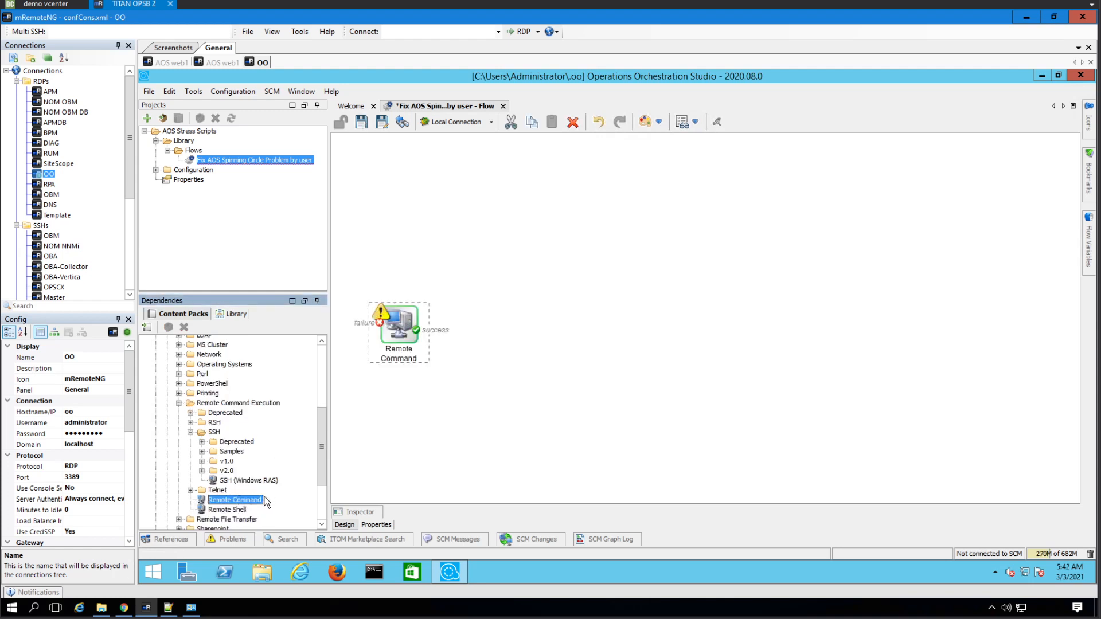
pyautogui.click(280, 480)
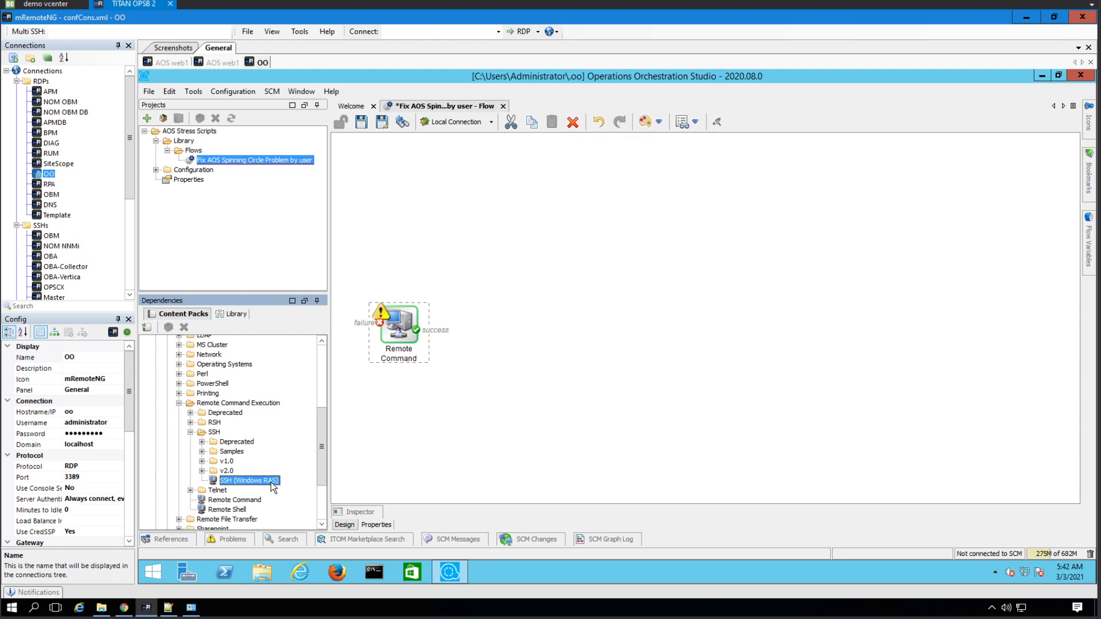
pyautogui.click(202, 471)
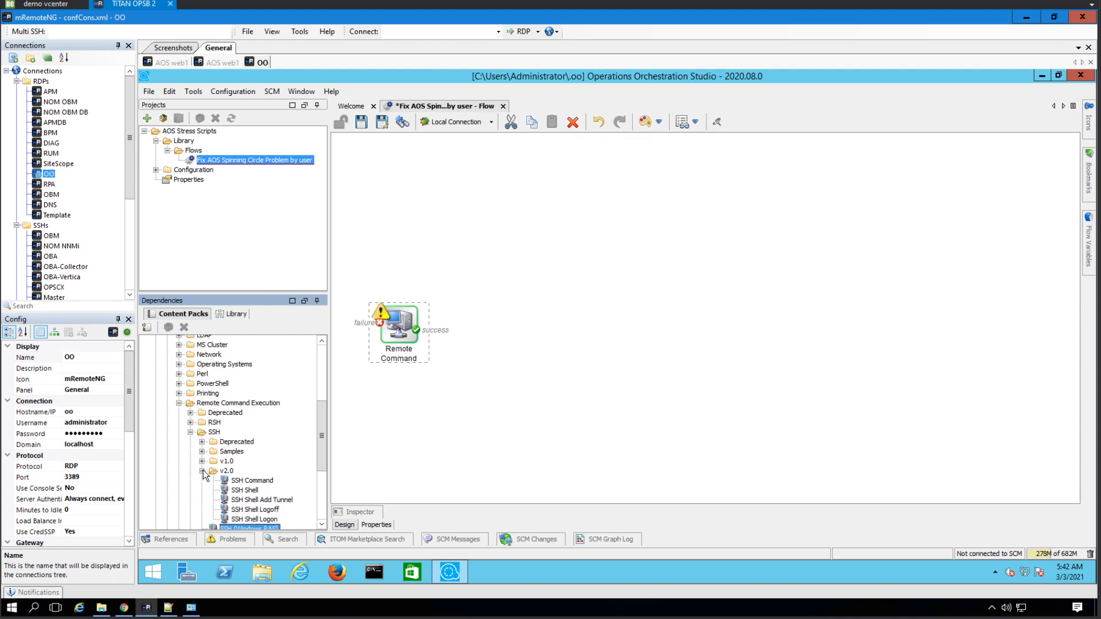
pyautogui.click(202, 471)
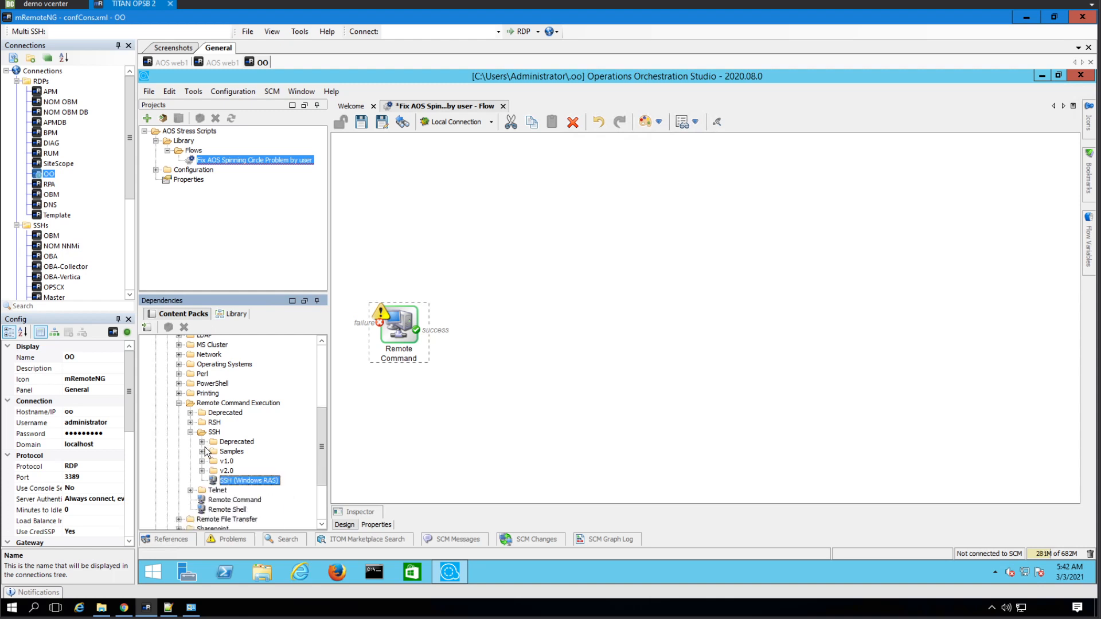
pyautogui.click(202, 452)
pyautogui.click(202, 452)
# - Reposition the Remote Command step and toggle it to a single done response
pyautogui.moveTo(407, 326); pyautogui.dragTo(453, 249)
pyautogui.rightClick(458, 250)
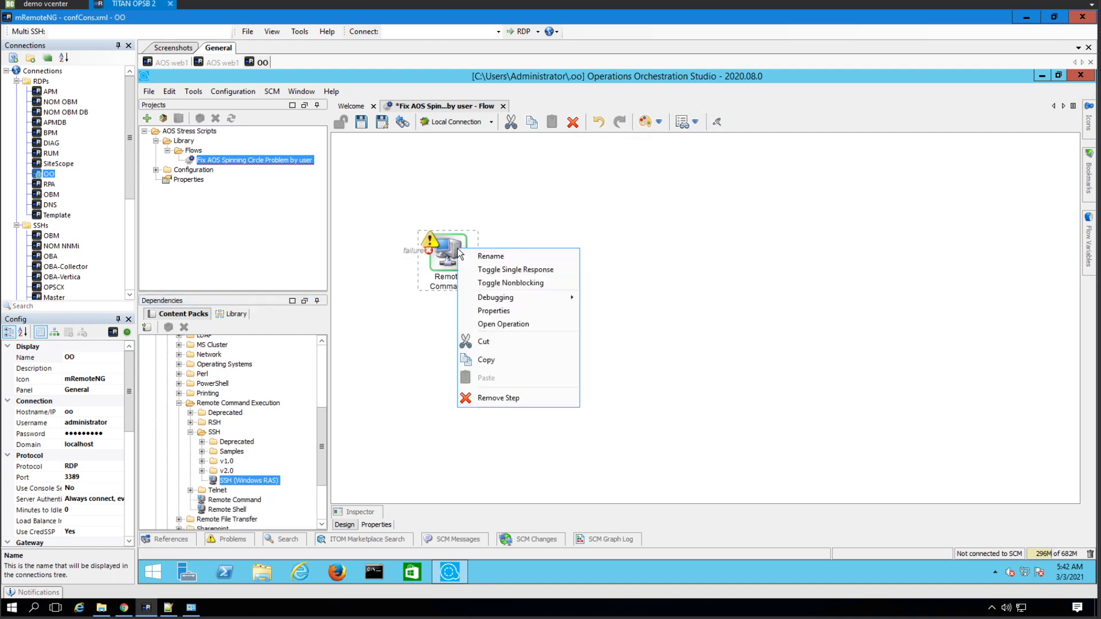
pyautogui.click(539, 270)
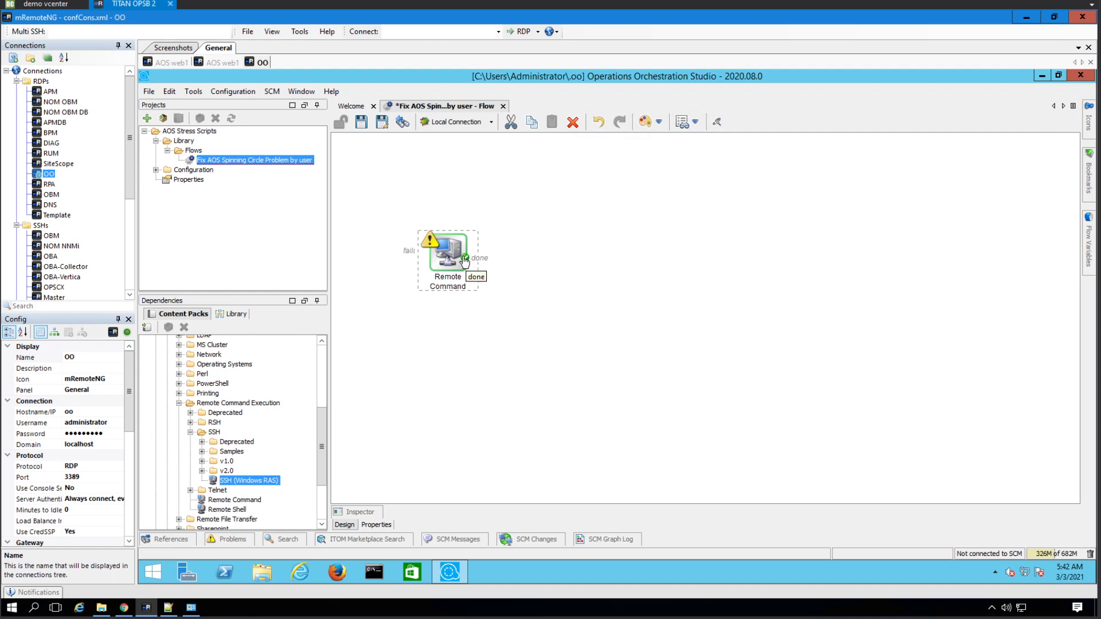
pyautogui.click(655, 126)
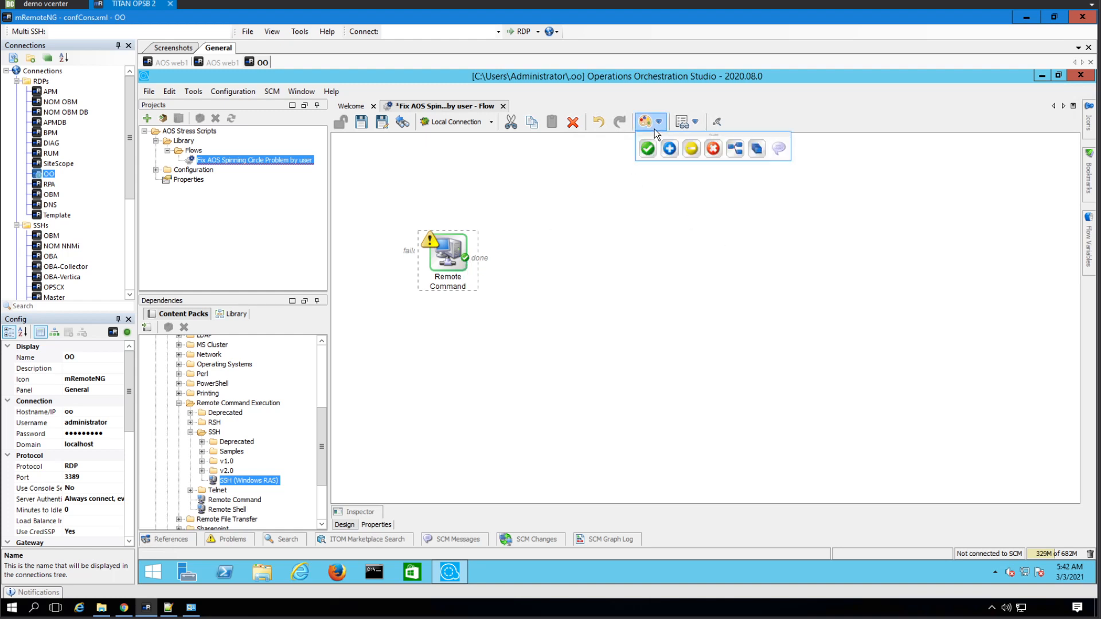
# - Add a Resolved : success step and connect Remote Command's done response to it
pyautogui.moveTo(655, 147); pyautogui.dragTo(697, 263)
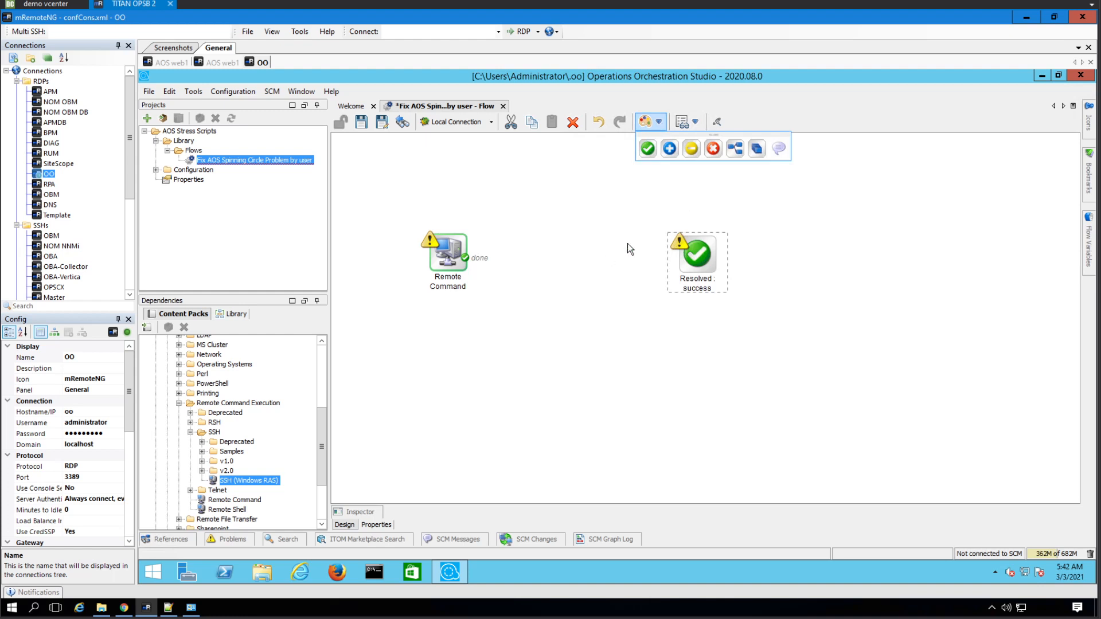
pyautogui.moveTo(473, 261); pyautogui.dragTo(692, 268)
pyautogui.rightClick(463, 250)
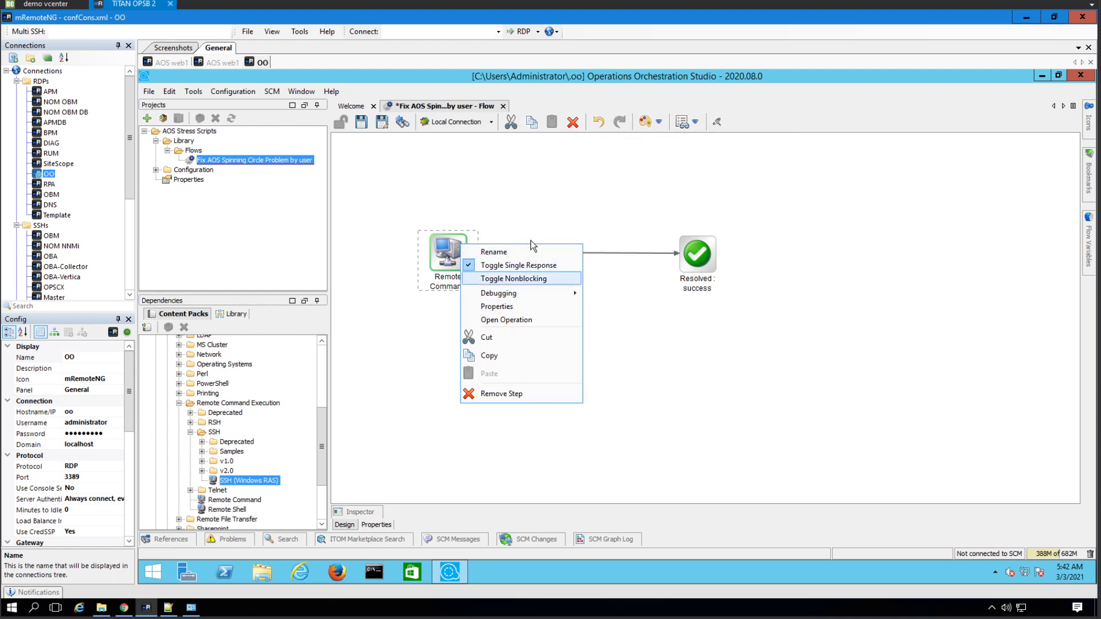
pyautogui.press('Escape')
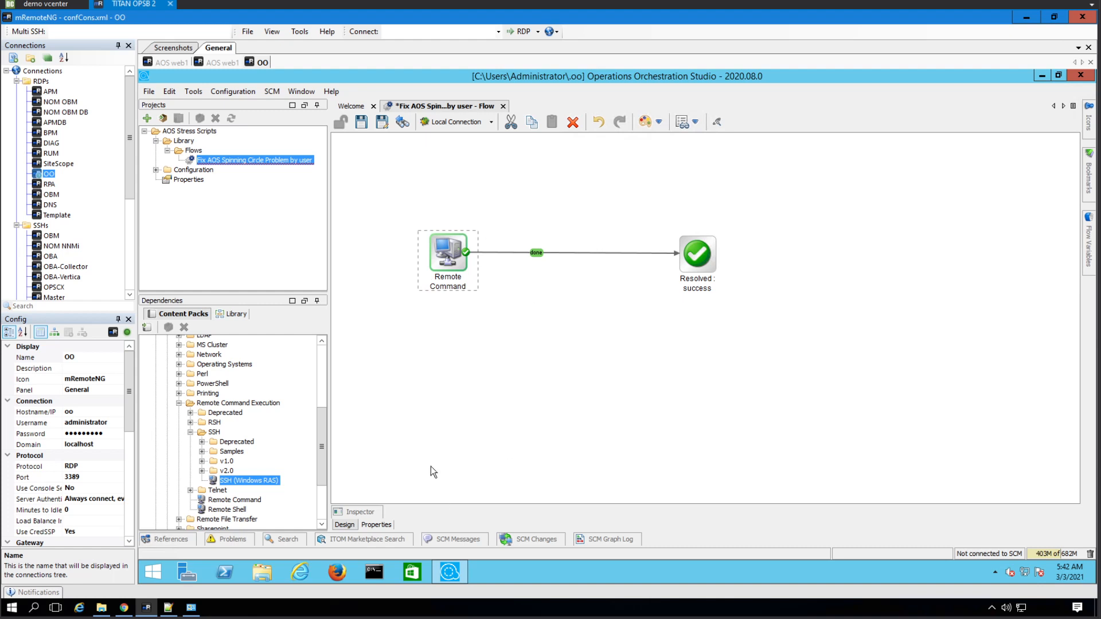
pyautogui.click(442, 399)
pyautogui.click(378, 525)
# - Add a flow input named Ext_Username in the flow's properties
pyautogui.click(345, 525)
pyautogui.click(378, 525)
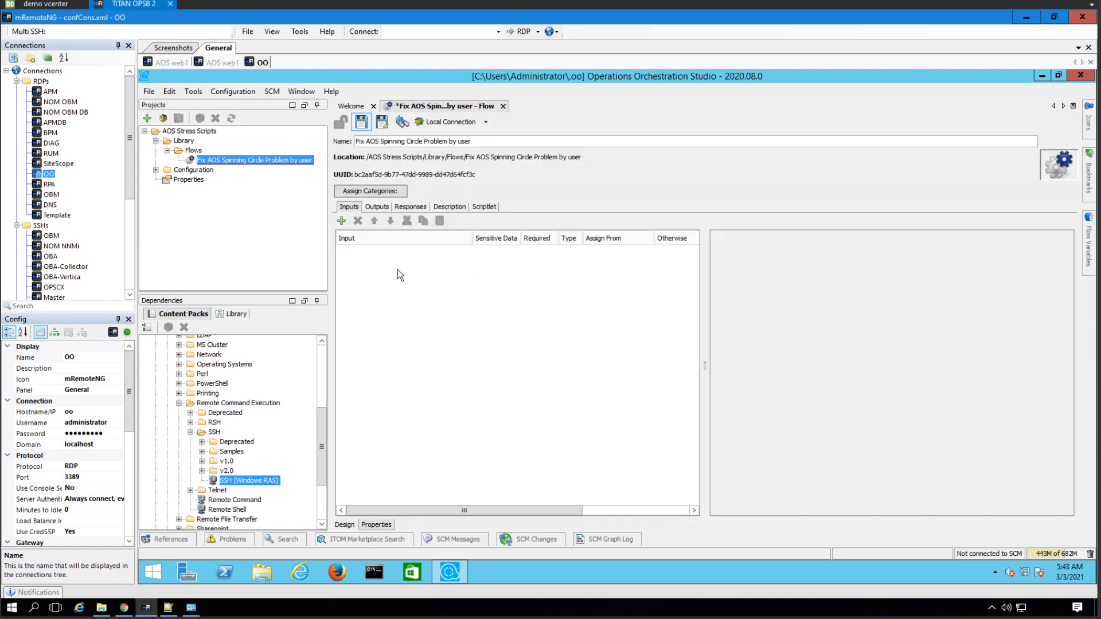
pyautogui.click(342, 222)
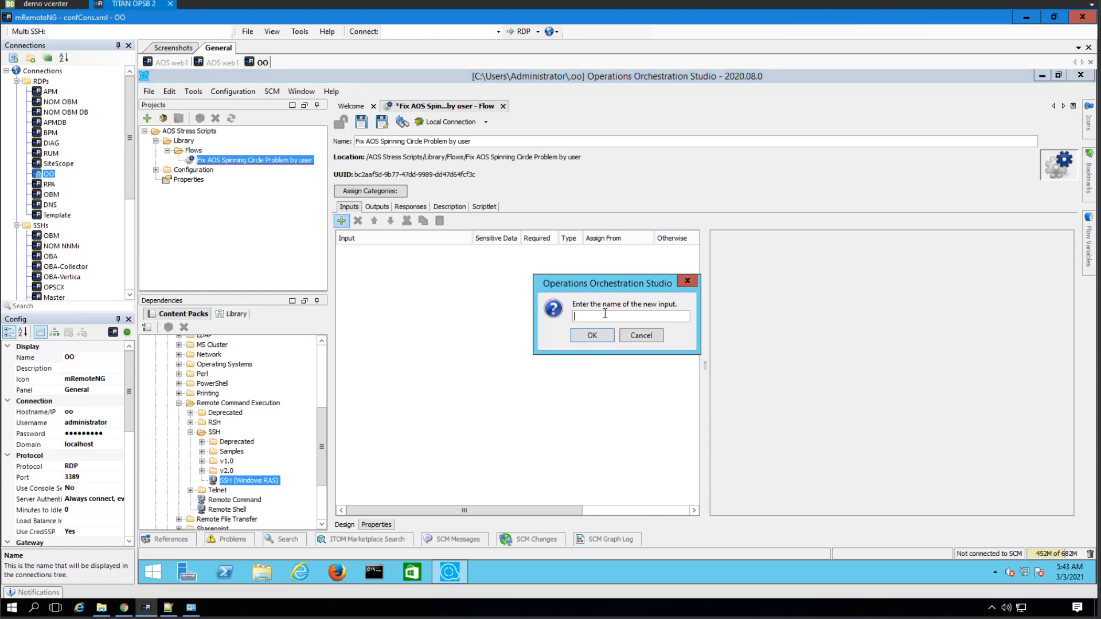
pyautogui.write('Username')
pyautogui.press('BackSpace')
pyautogui.press('BackSpace')
pyautogui.press('BackSpace')
pyautogui.press('BackSpace')
pyautogui.press('BackSpace')
pyautogui.press('BackSpace')
pyautogui.press('BackSpace')
pyautogui.press('BackSpace')
pyautogui.write('Ext_Username')
pyautogui.moveTo(616, 317); pyautogui.dragTo(567, 317)
pyautogui.click(598, 341)
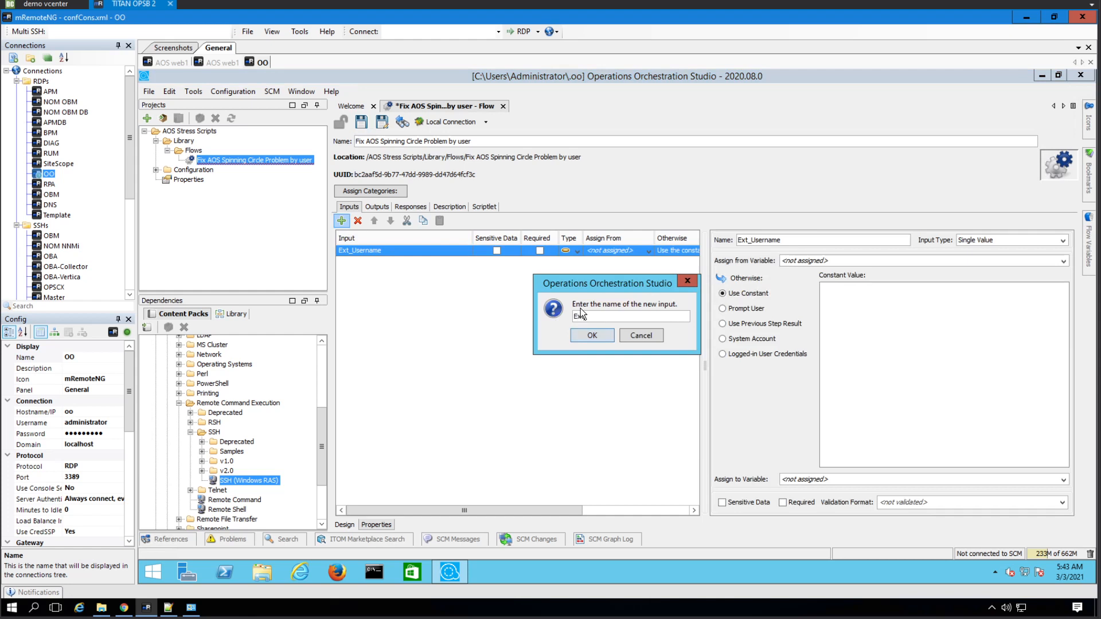
# - Add two more flow inputs named Ext_Password and Ext_Hostname
pyautogui.click(581, 314)
pyautogui.write('Ext_Password')
pyautogui.click(592, 335)
pyautogui.click(341, 220)
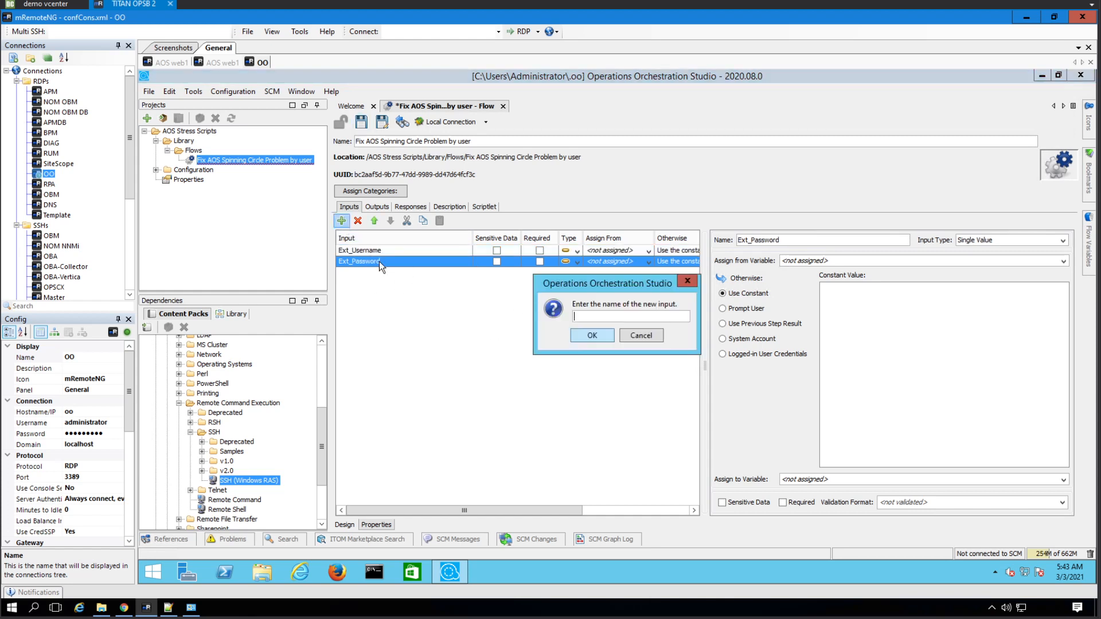
pyautogui.write('EXT')
pyautogui.press('BackSpace')
pyautogui.write('xt_Hostname')
pyautogui.click(591, 335)
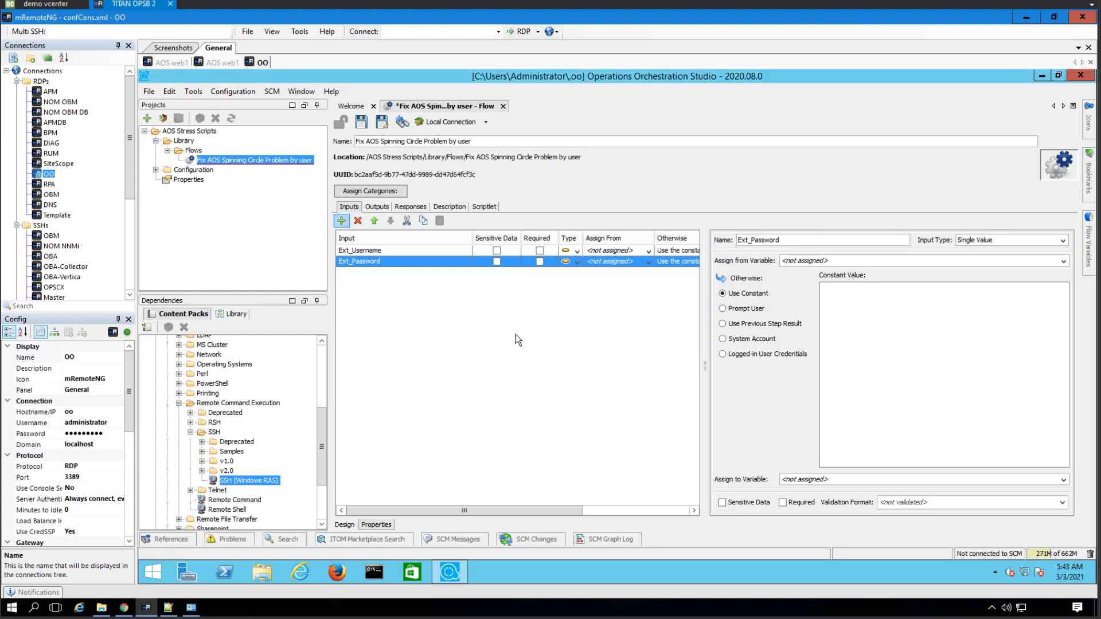
# - Add a fourth flow input named Ext_Command, then select Ext_Hostname and Ext_Username in the list
pyautogui.click(341, 221)
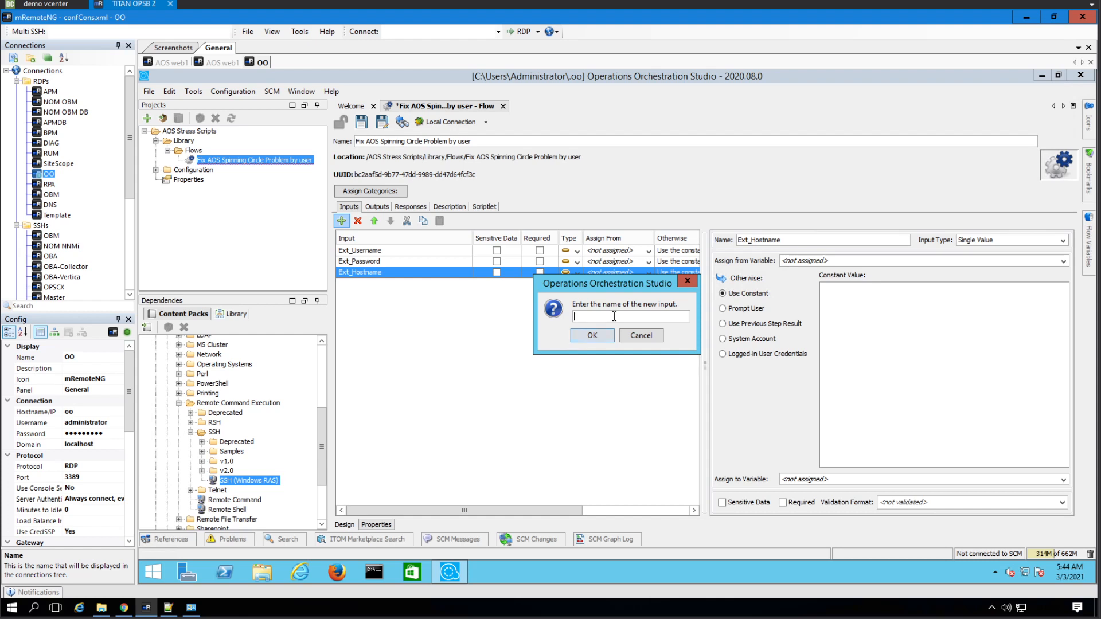
pyautogui.write('ext_COmmand')
pyautogui.press('BackSpace')
pyautogui.press('BackSpace')
pyautogui.press('BackSpace')
pyautogui.press('BackSpace')
pyautogui.press('BackSpace')
pyautogui.press('BackSpace')
pyautogui.write('ommand')
pyautogui.click(575, 317)
pyautogui.write('E')
pyautogui.click(600, 335)
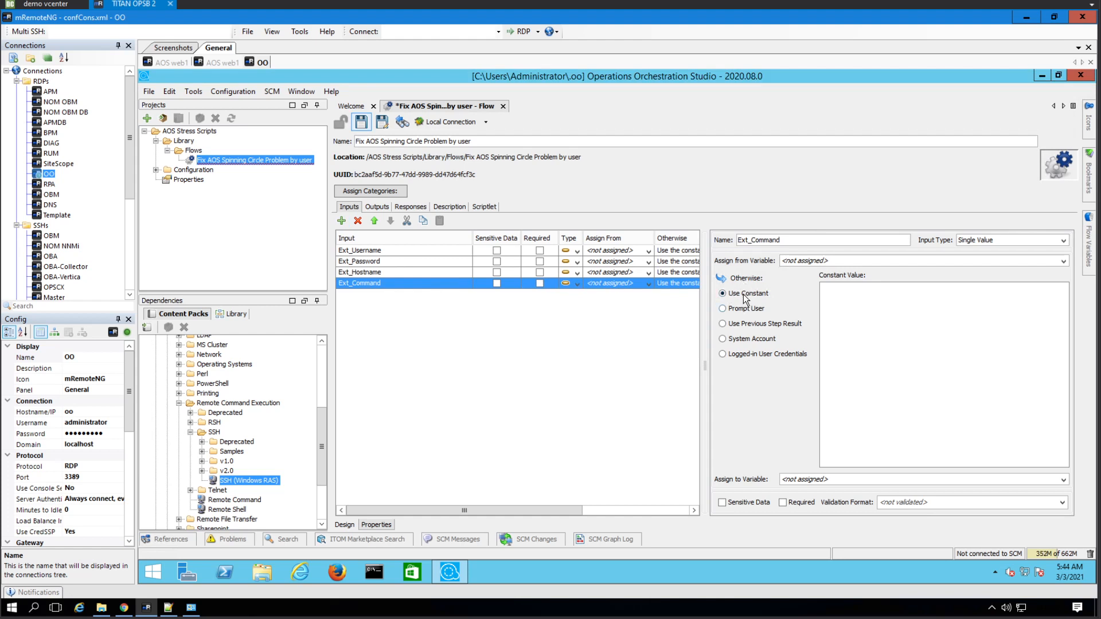
pyautogui.click(389, 273)
pyautogui.click(382, 251)
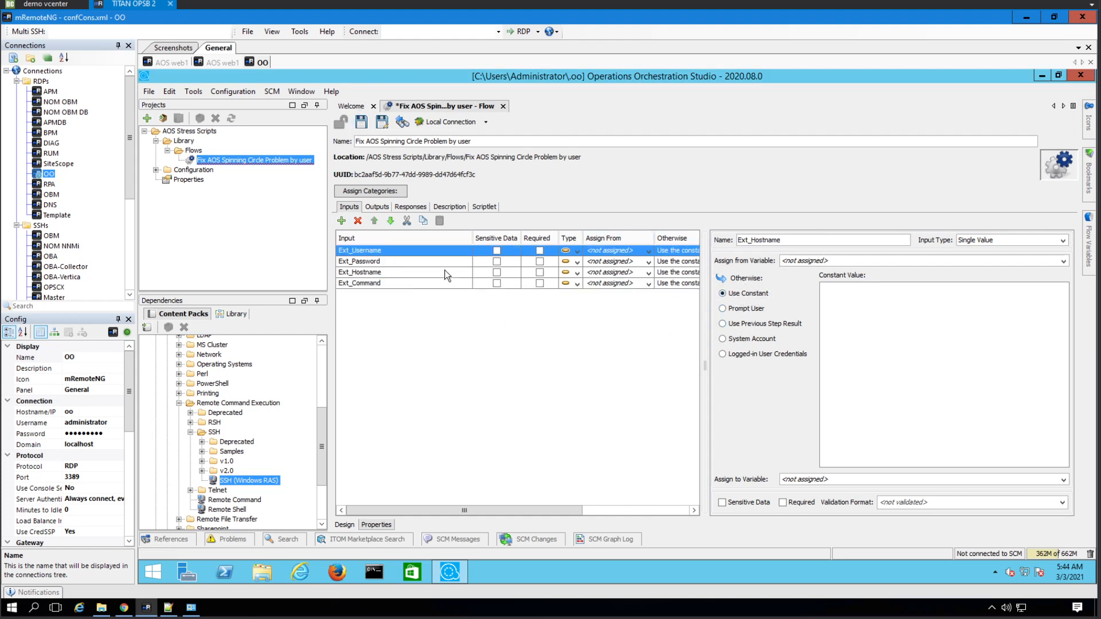
# - Mark Ext_Username, Ext_Password and Ext_Hostname as required inputs
pyautogui.click(540, 251)
pyautogui.click(540, 262)
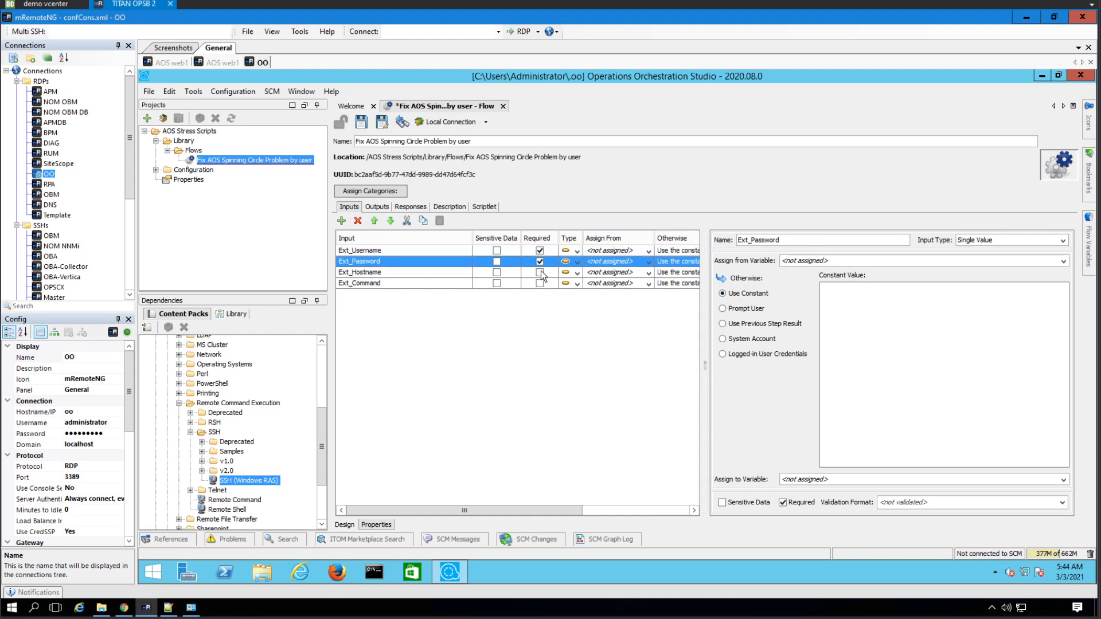
pyautogui.click(539, 273)
# - Set those three inputs to Prompt User and give Ext_Command the constant rm -fR /opt/tomcat/webapps/accountservice
pyautogui.click(391, 253)
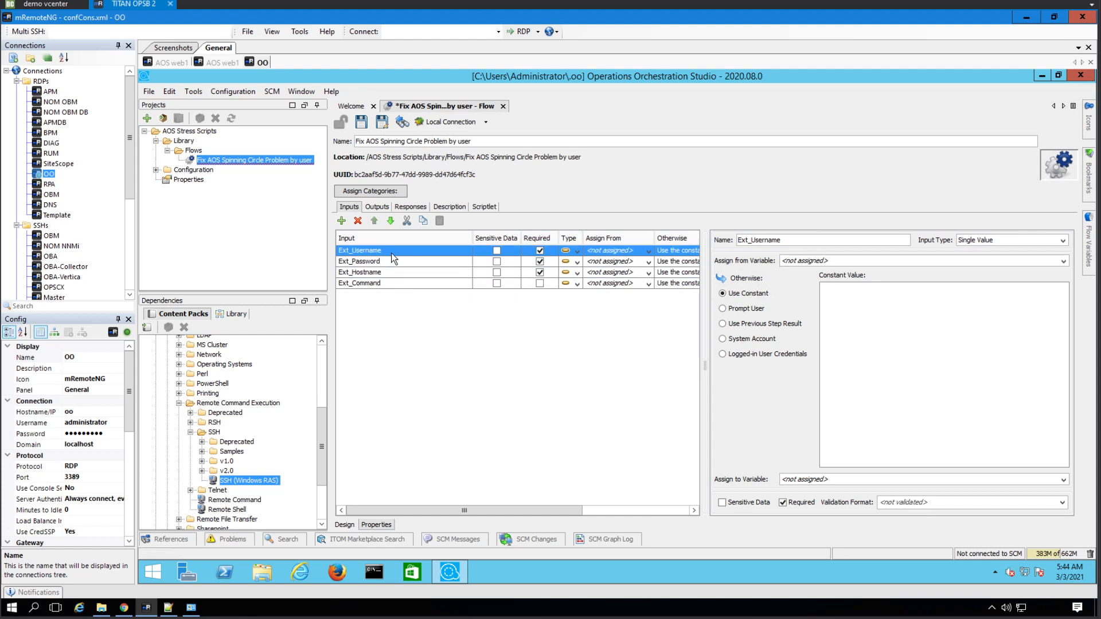
pyautogui.click(745, 309)
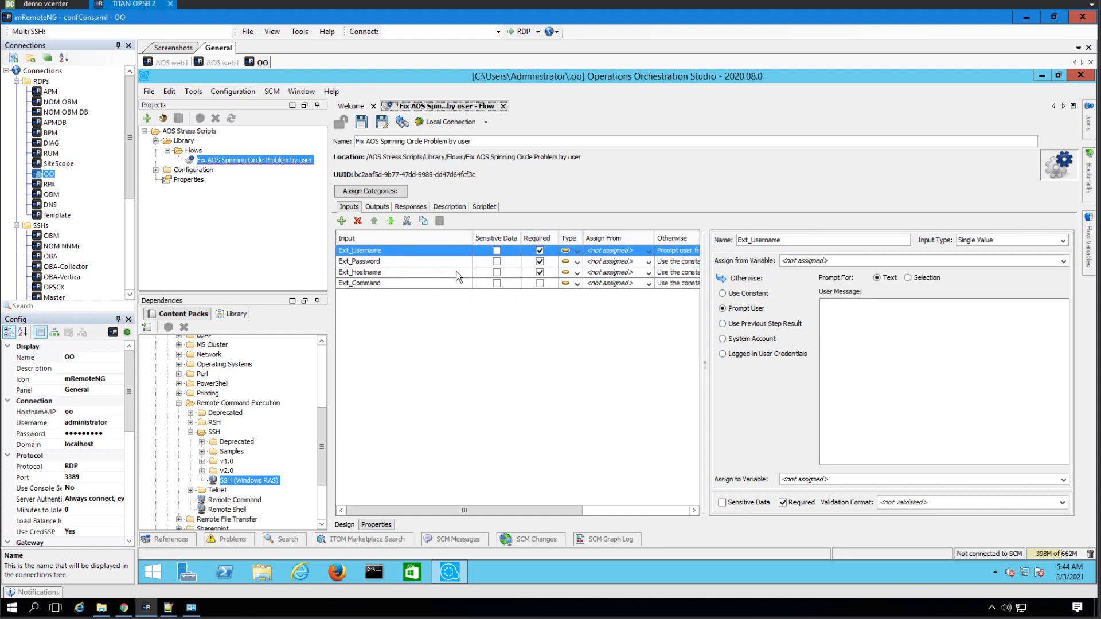
pyautogui.click(416, 263)
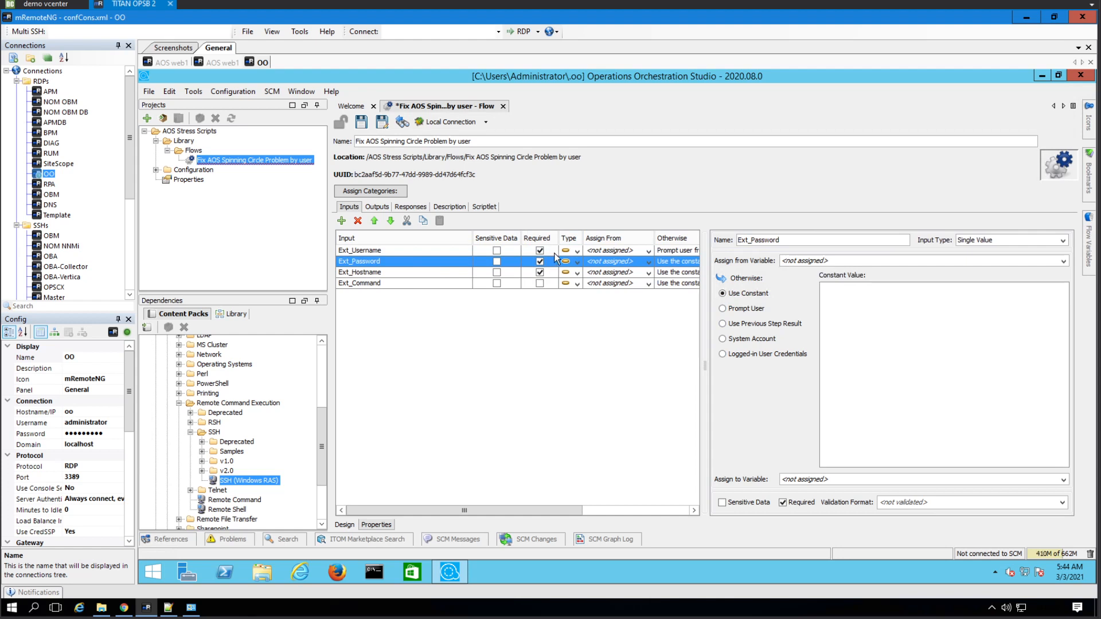
pyautogui.click(748, 309)
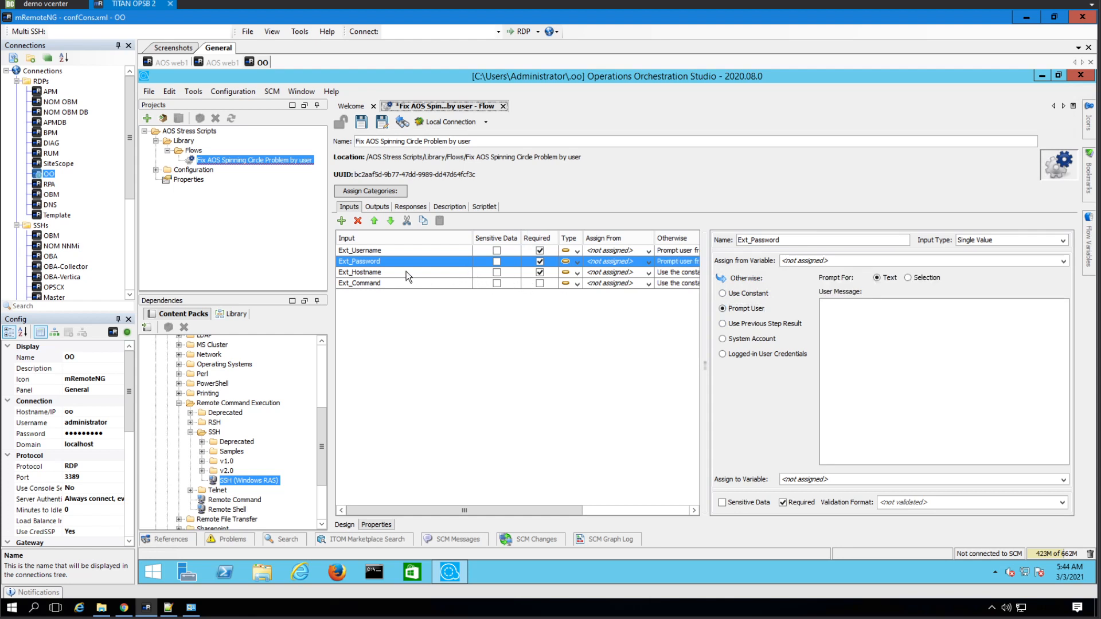
pyautogui.click(406, 270)
pyautogui.click(753, 310)
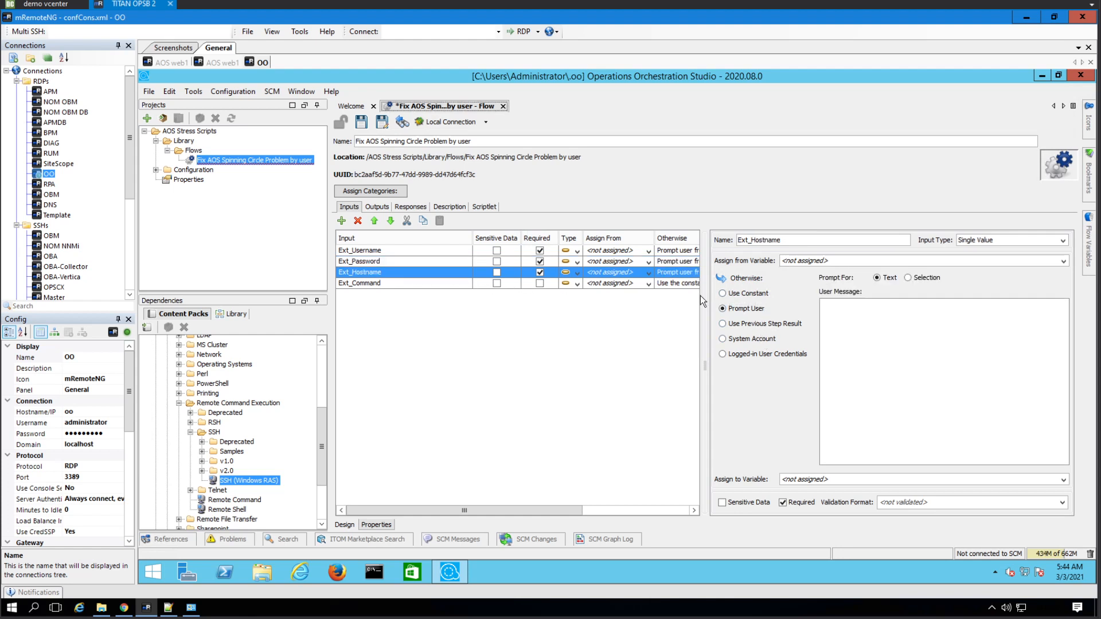
pyautogui.click(445, 283)
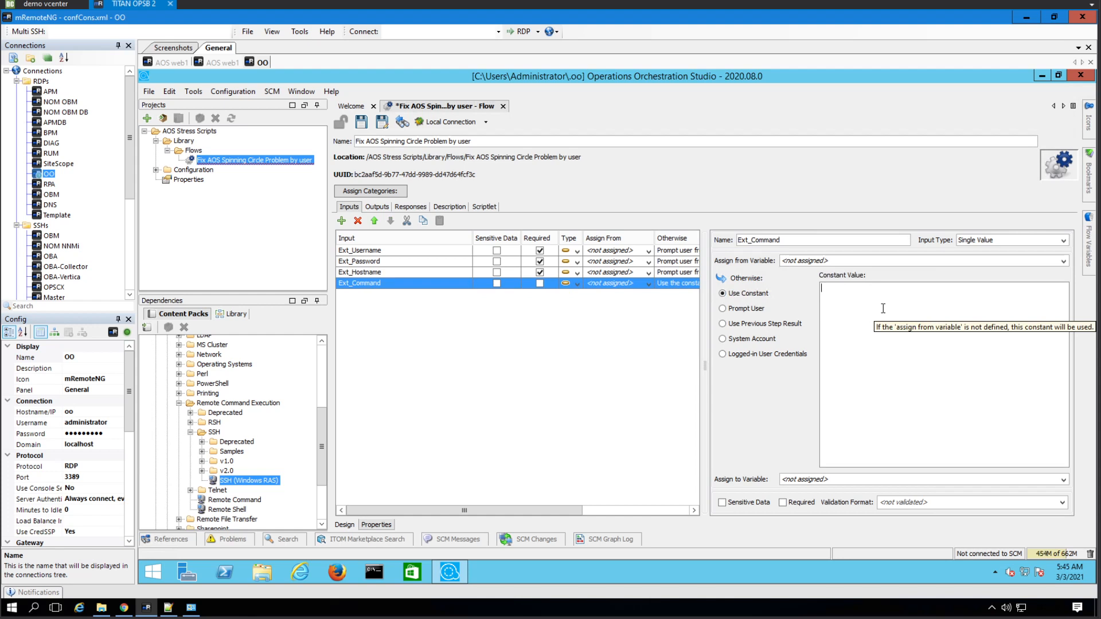
pyautogui.write('rm -fR /opt/tomcat/webapps/accountservice')
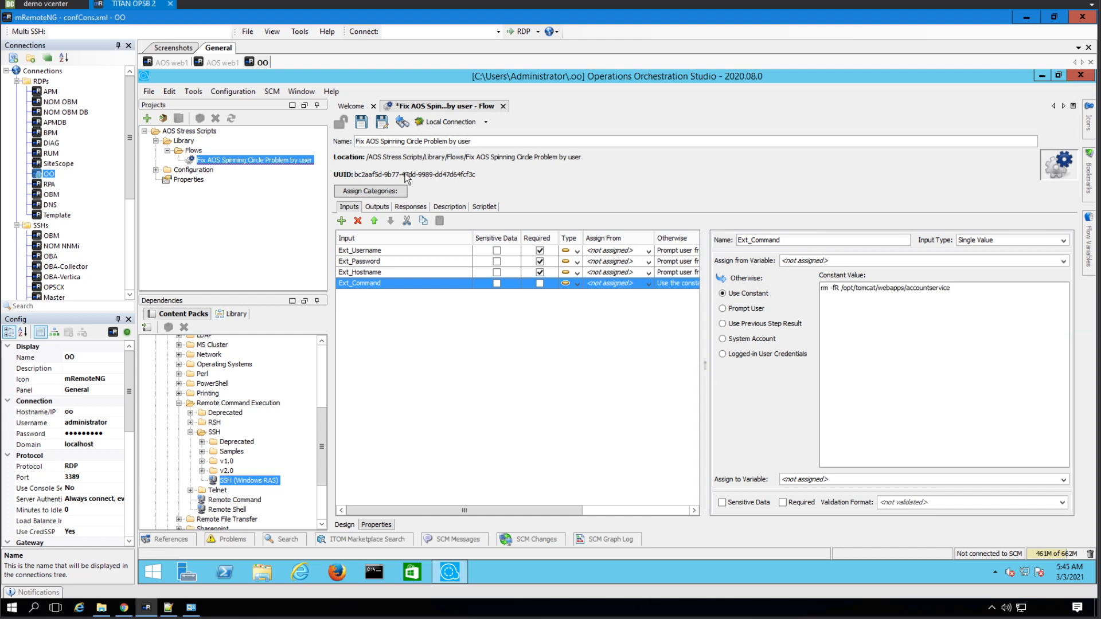
# - In the Remote Command step, assign host, username and password from Ext_Hostname, Ext_Username and Ext_Password
pyautogui.click(346, 525)
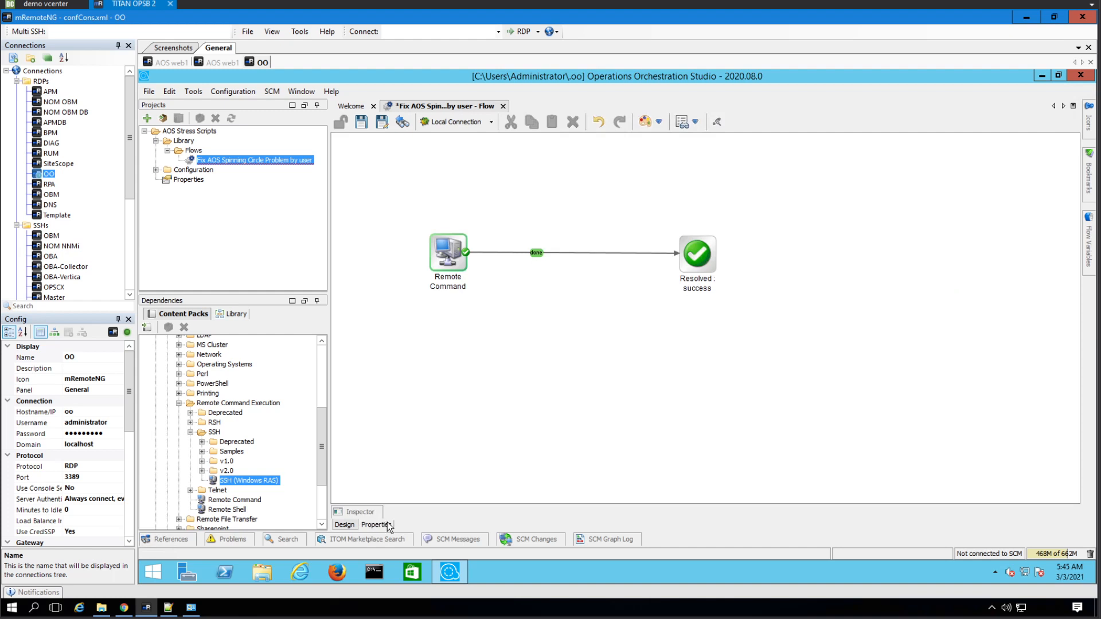
pyautogui.click(380, 524)
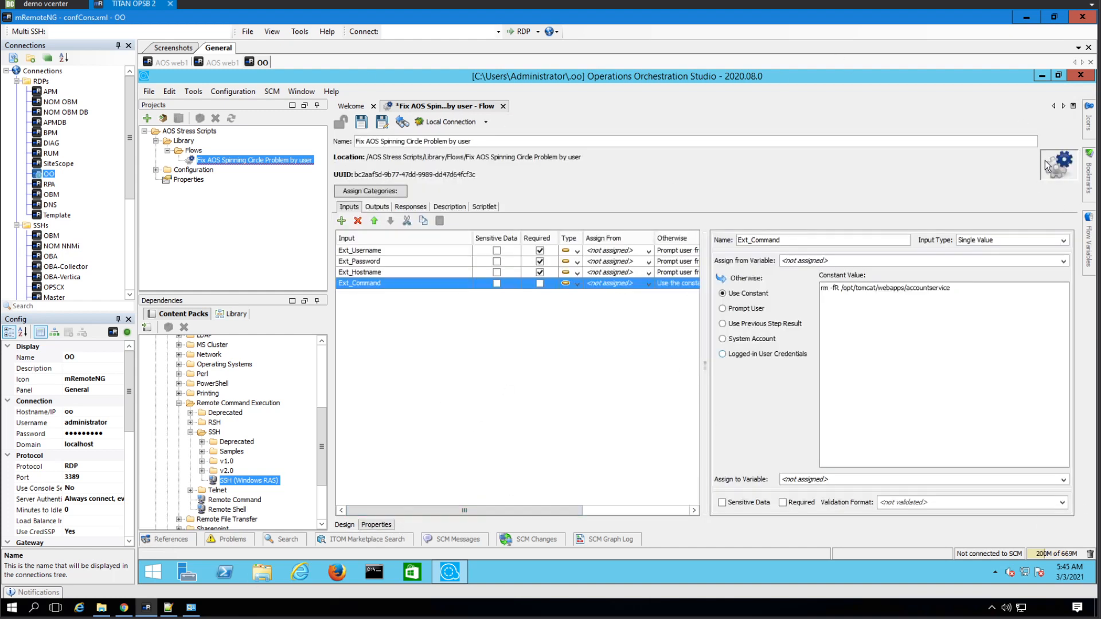
pyautogui.click(345, 525)
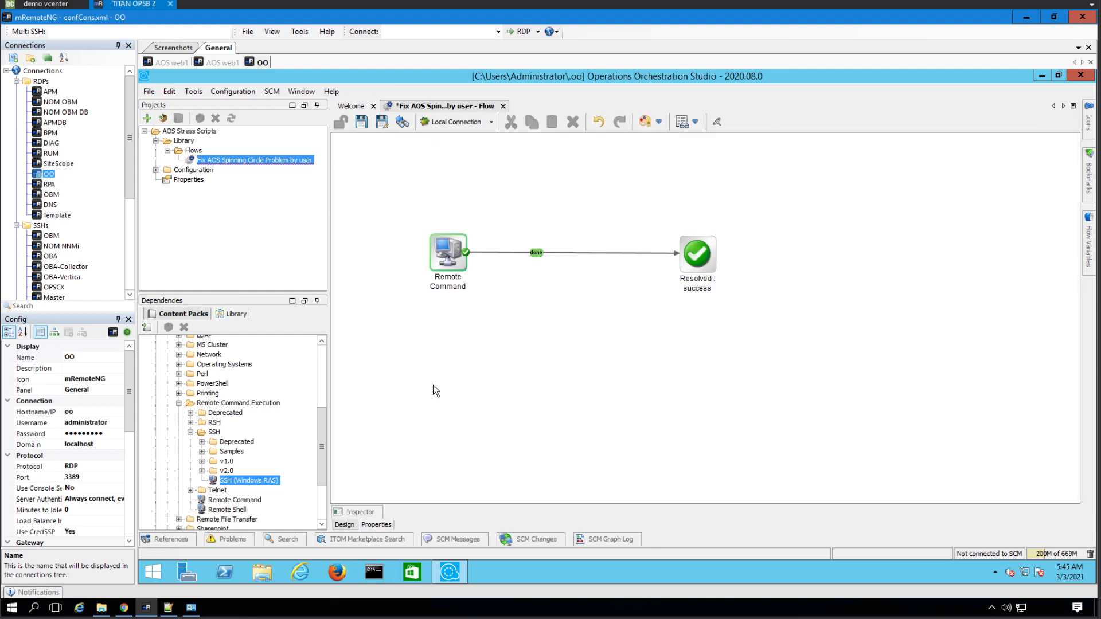
pyautogui.doubleClick(456, 258)
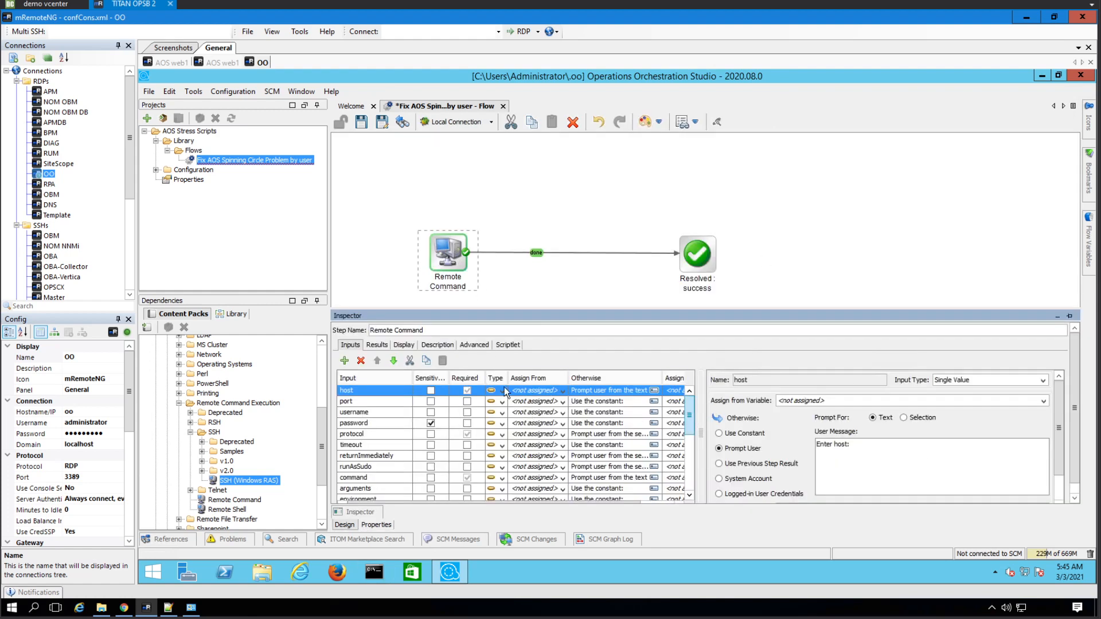
pyautogui.click(562, 392)
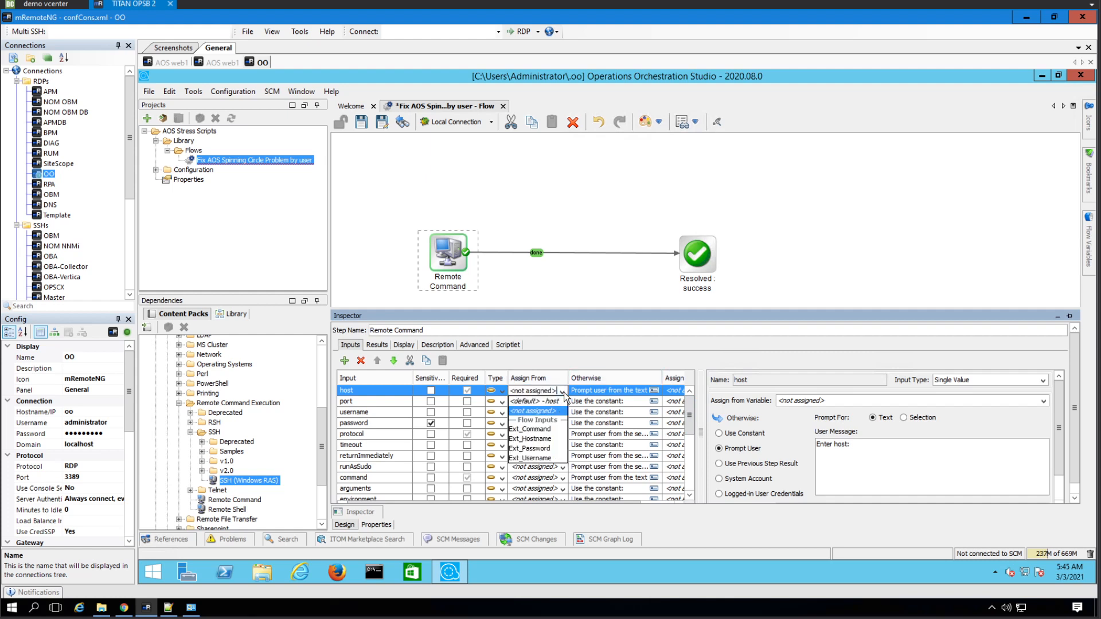
pyautogui.click(549, 439)
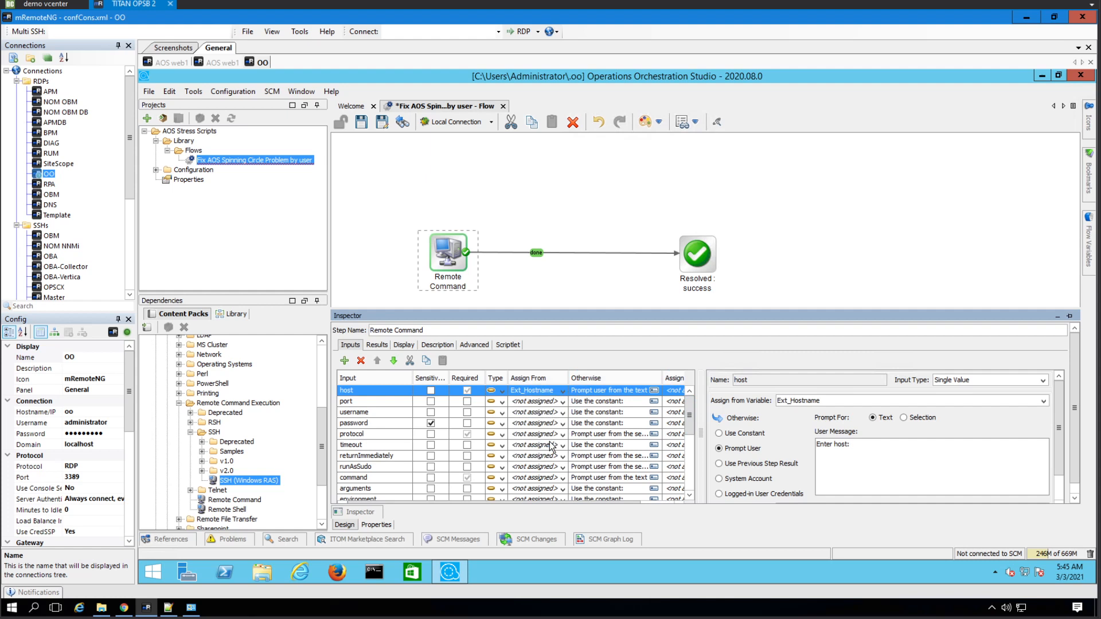
pyautogui.click(562, 413)
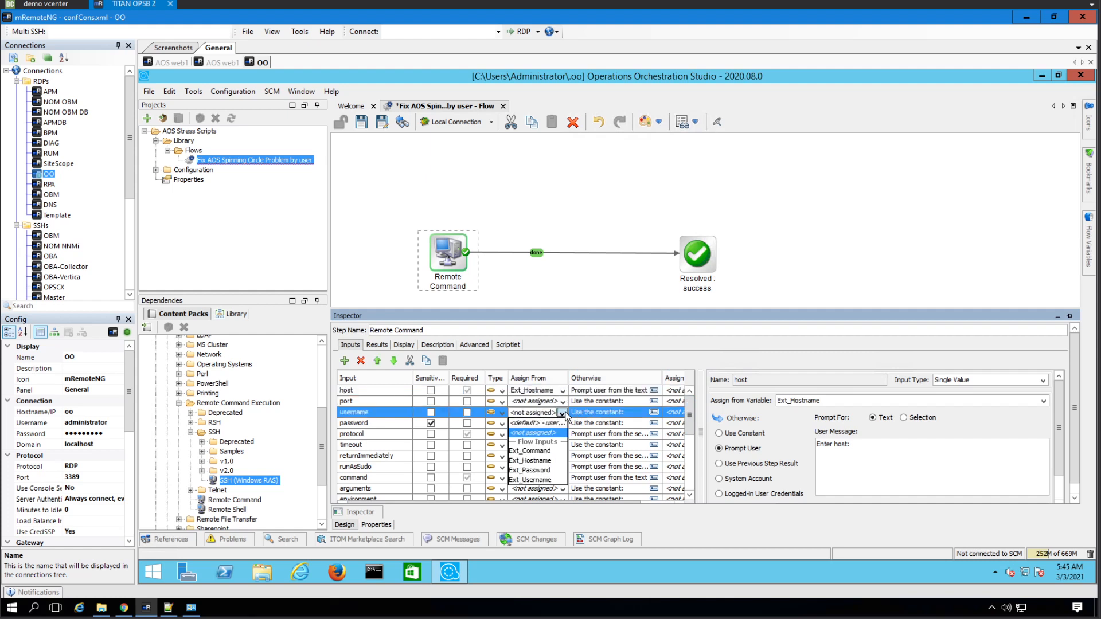
pyautogui.click(551, 481)
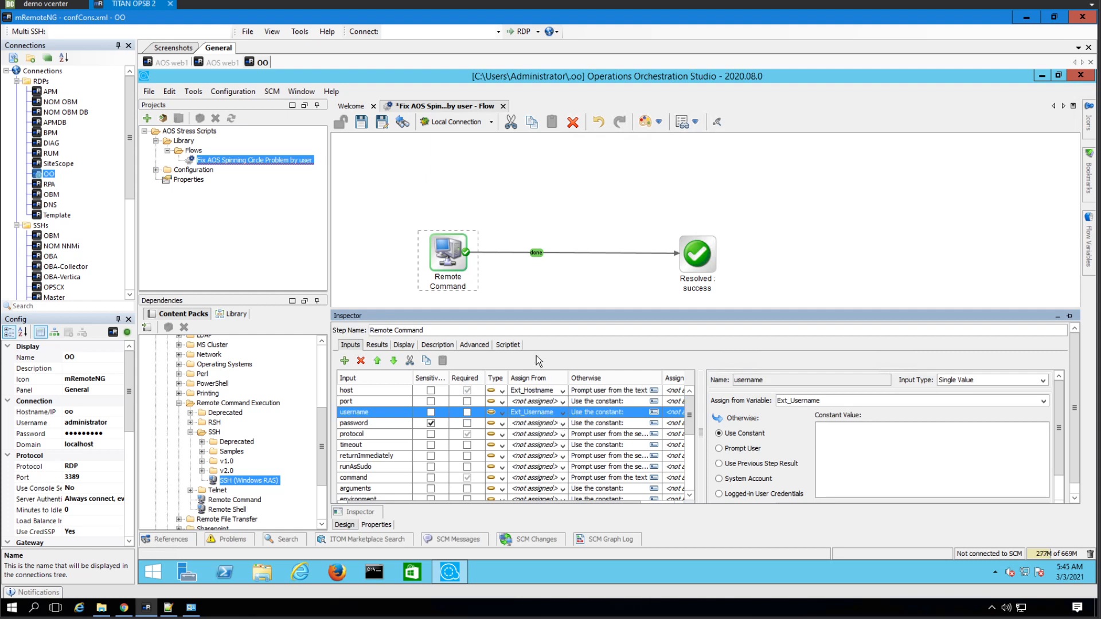
pyautogui.click(560, 424)
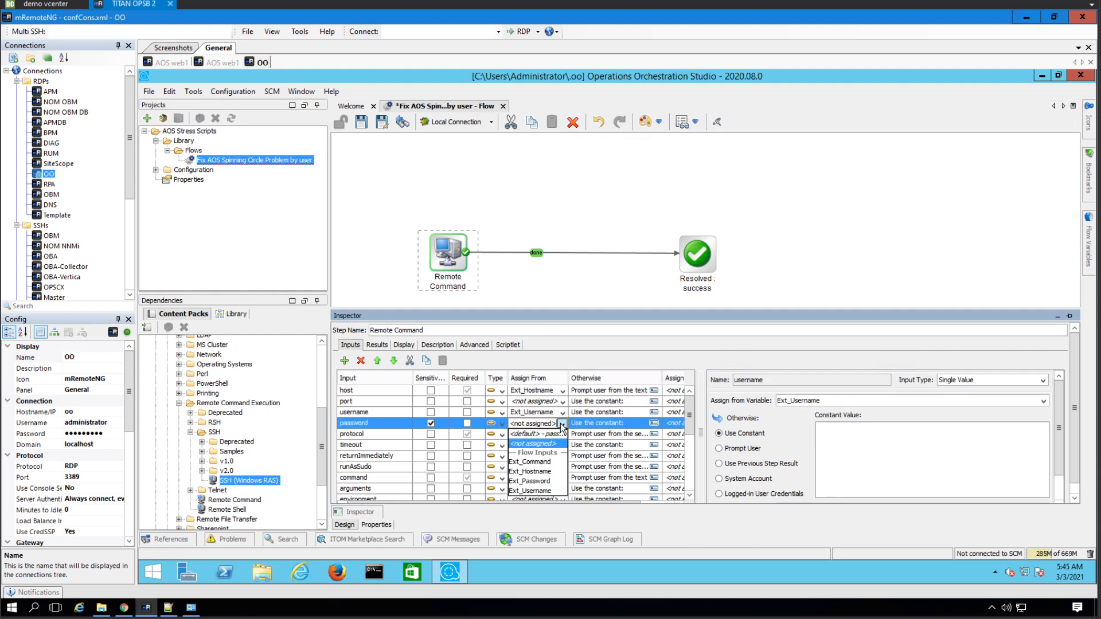
pyautogui.click(556, 481)
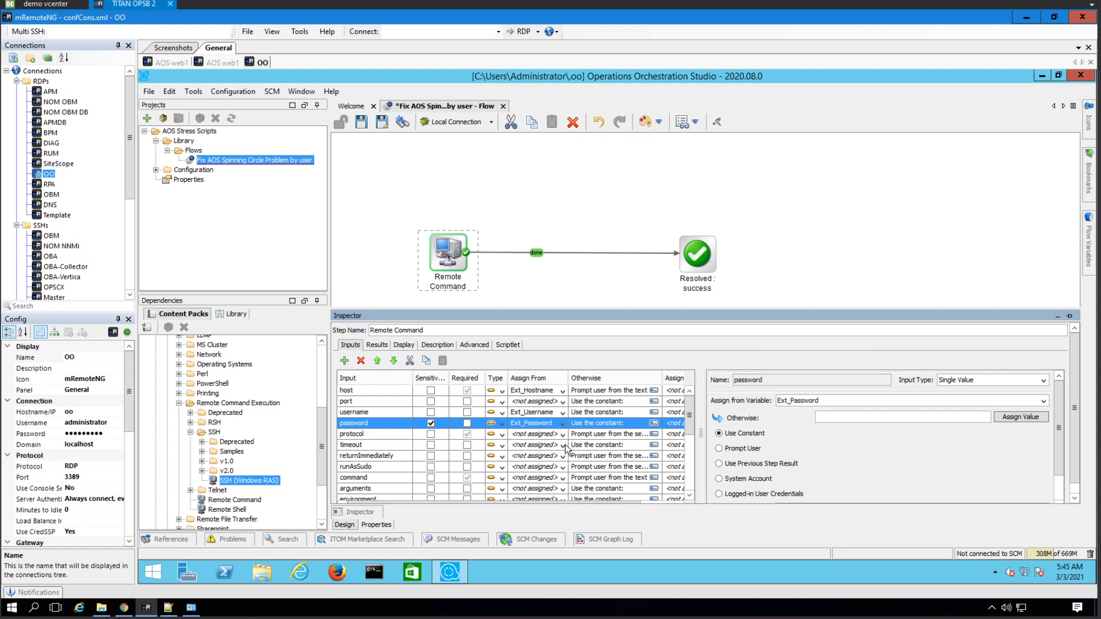
# - Look up the valid protocol value in the description and set protocol to the constant SSH
pyautogui.click(562, 436)
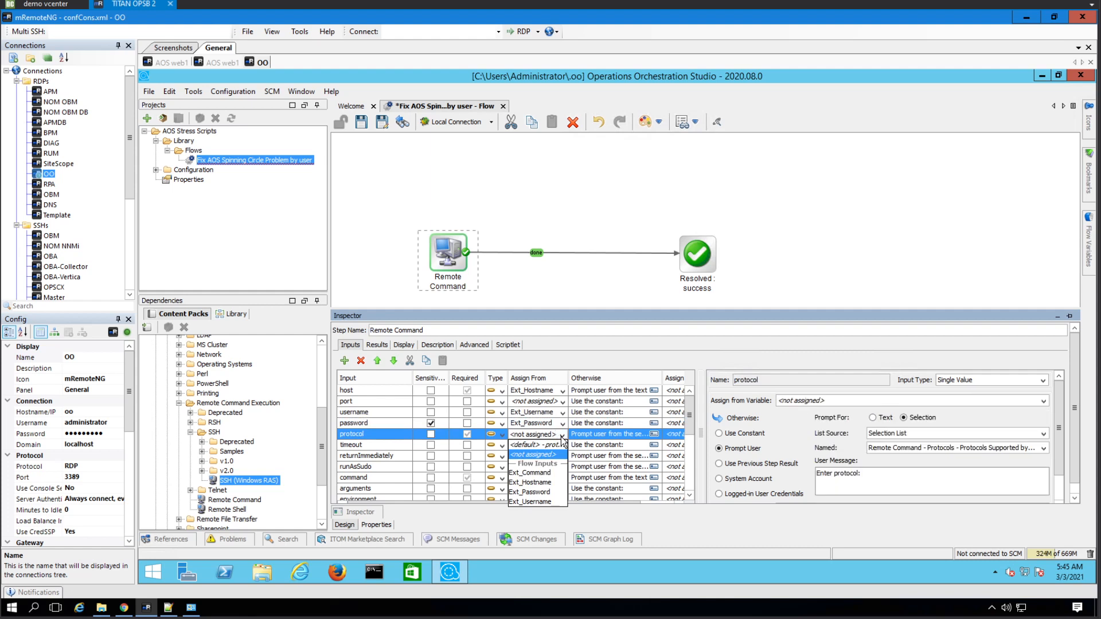
pyautogui.click(561, 437)
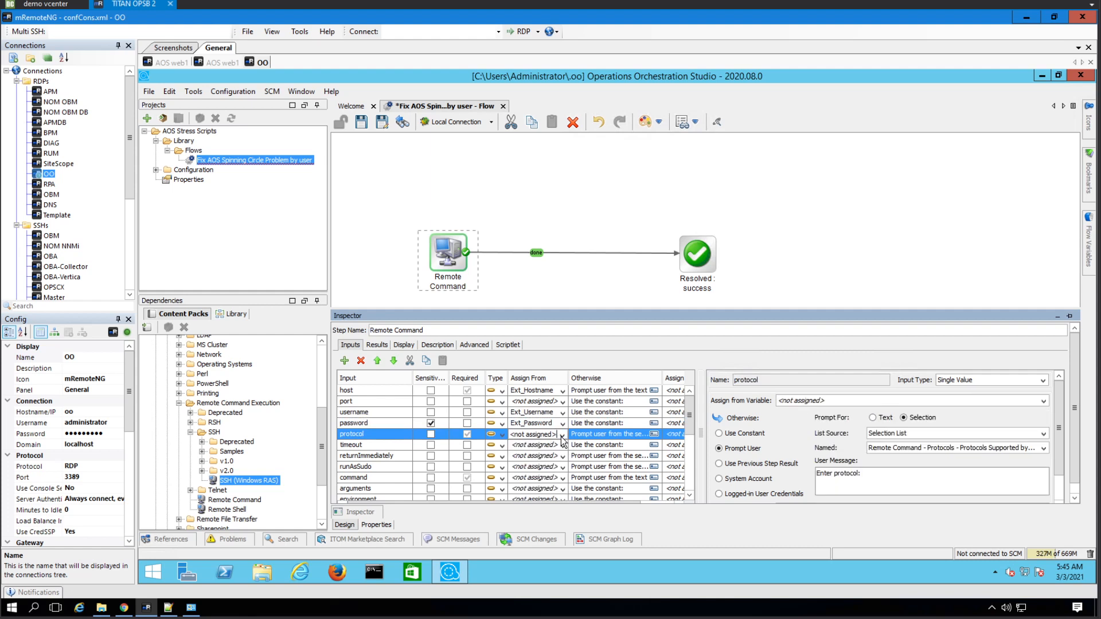
pyautogui.click(562, 437)
pyautogui.click(561, 437)
pyautogui.click(876, 487)
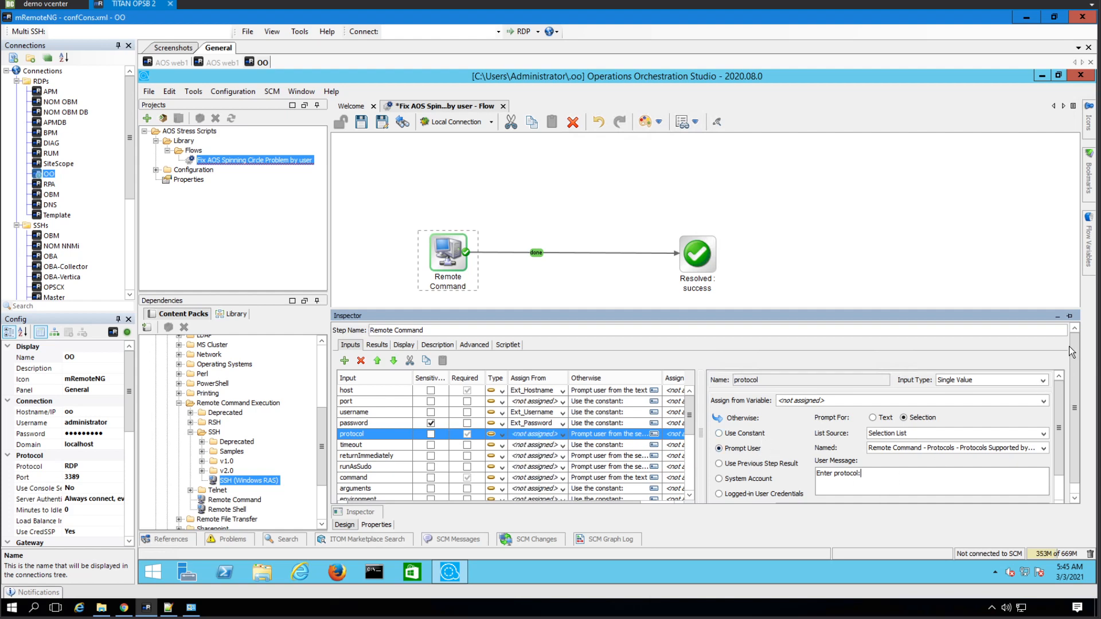
pyautogui.scroll(-1, 1083, 457)
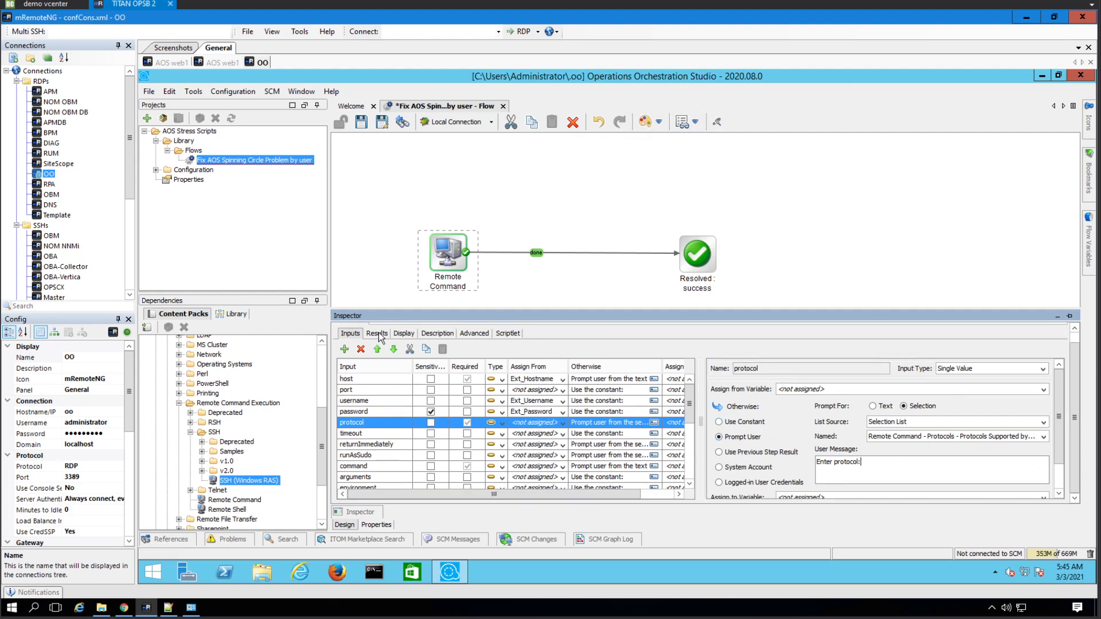
pyautogui.click(479, 335)
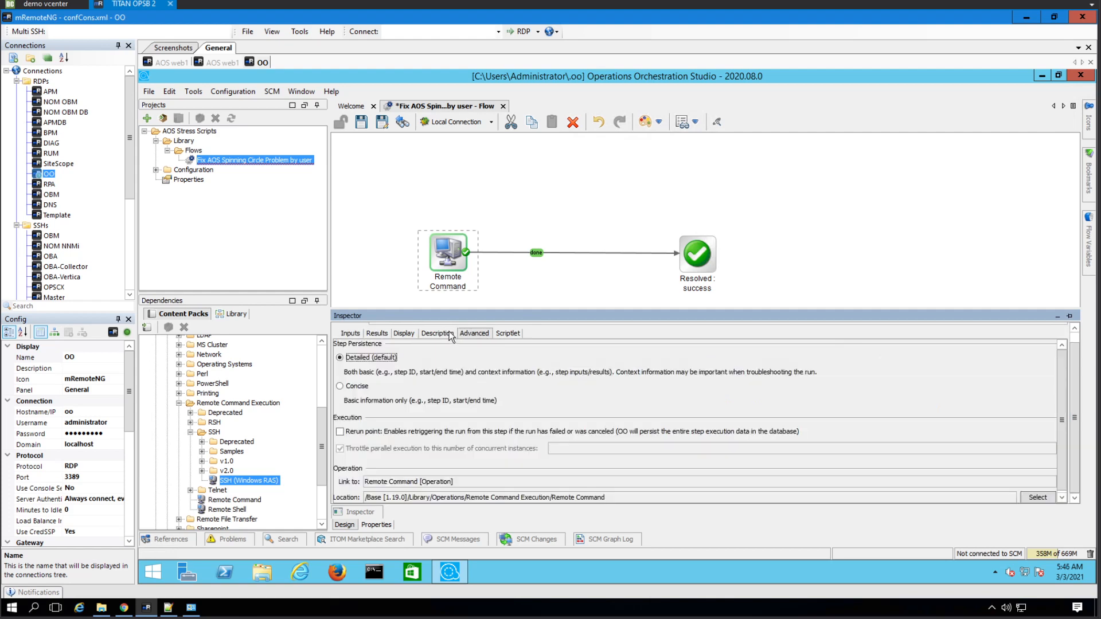
pyautogui.click(437, 334)
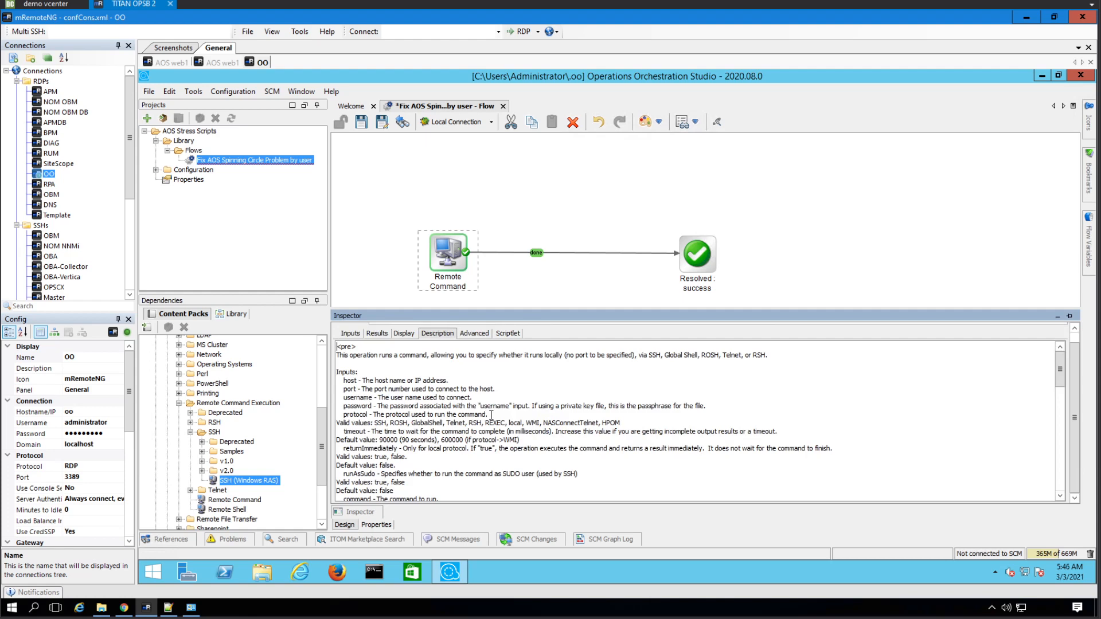
pyautogui.doubleClick(380, 423)
pyautogui.click(351, 334)
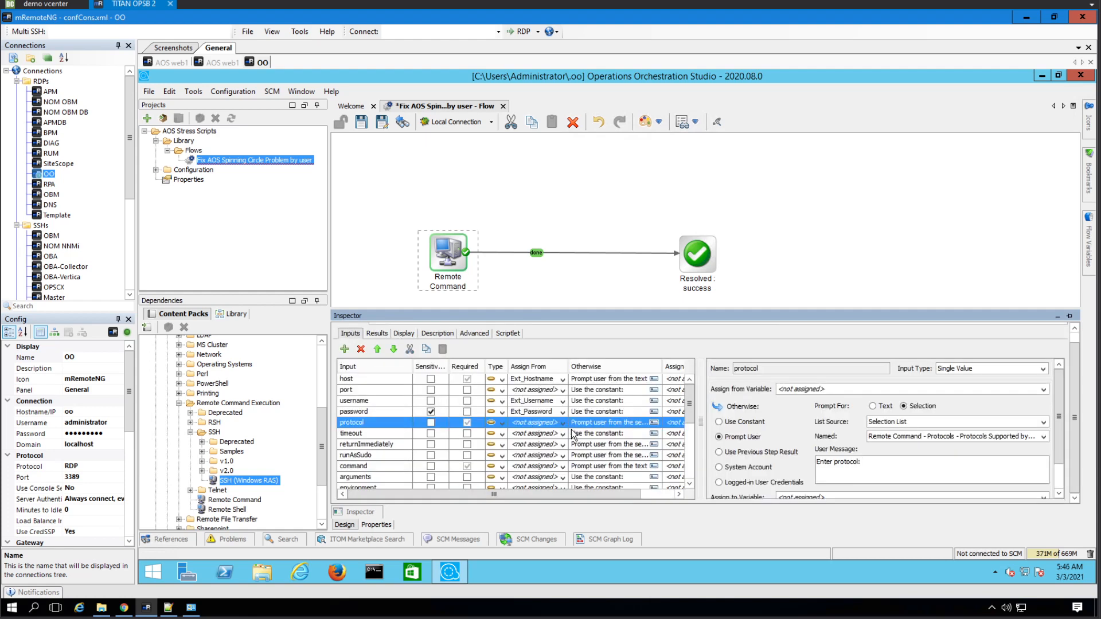
pyautogui.click(755, 422)
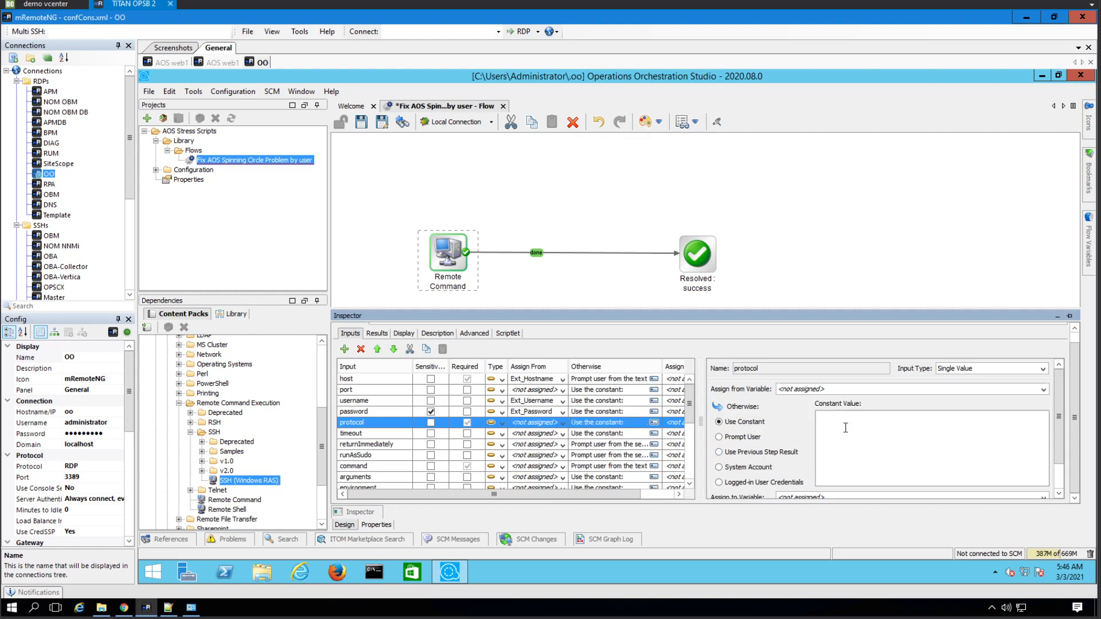
pyautogui.write('SSH')
# - Assign the step's command input from the Ext_Command flow input
pyautogui.click(539, 435)
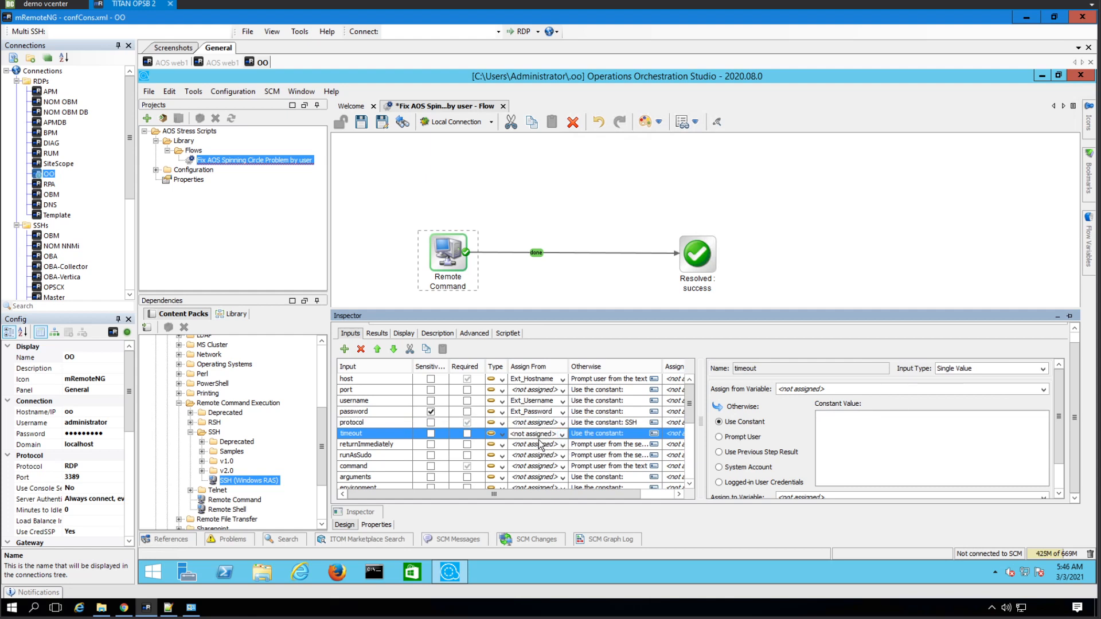
pyautogui.scroll(-3, 550, 446)
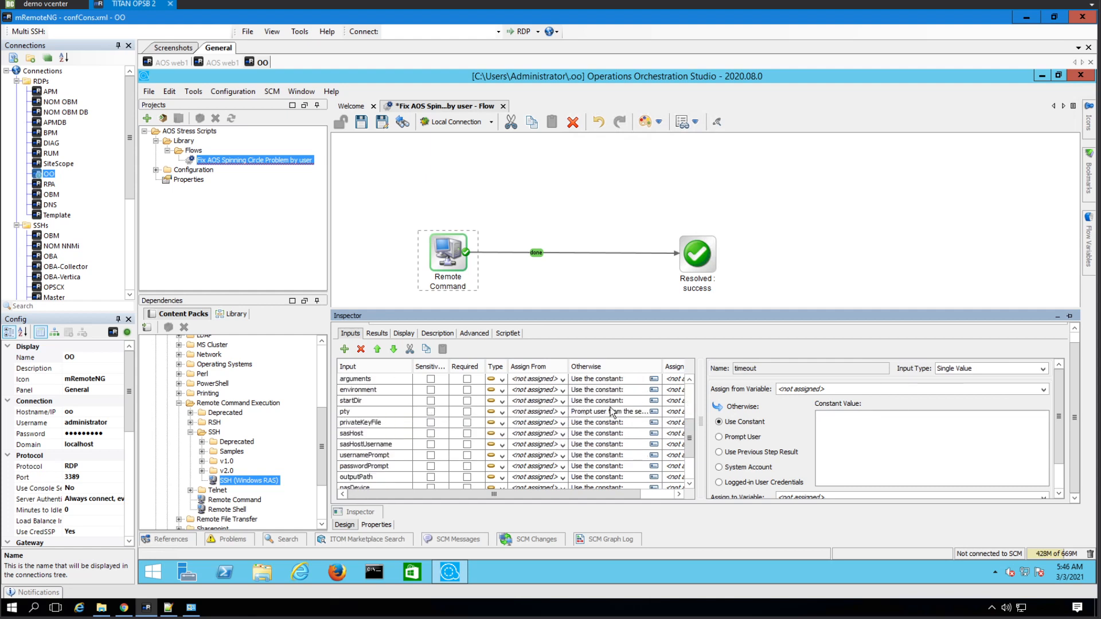
pyautogui.scroll(3, 527, 434)
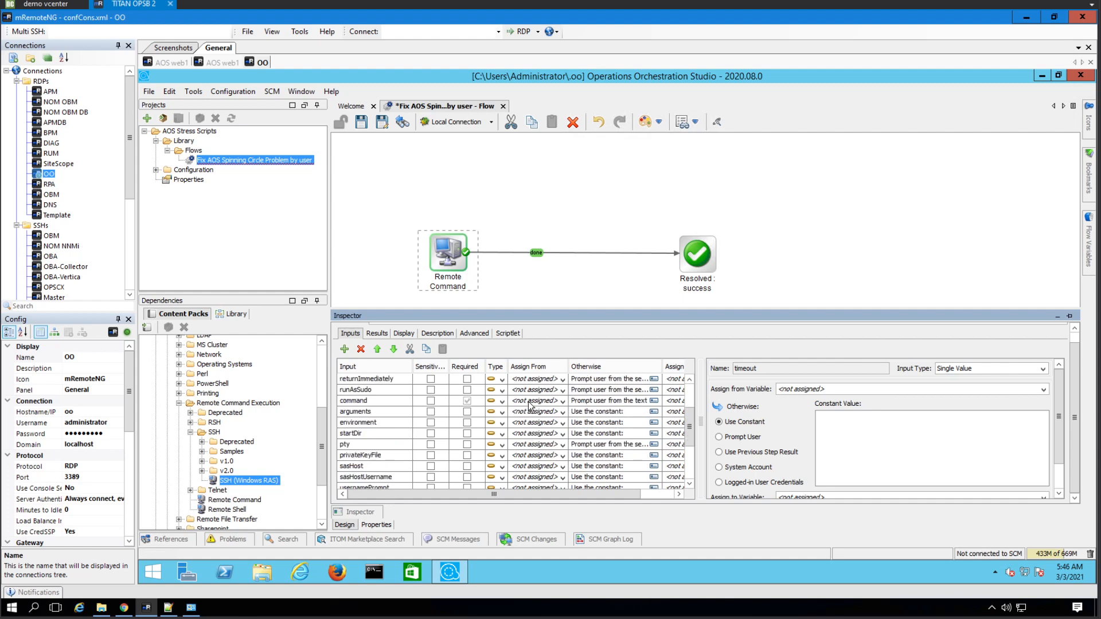
pyautogui.click(560, 402)
pyautogui.click(561, 402)
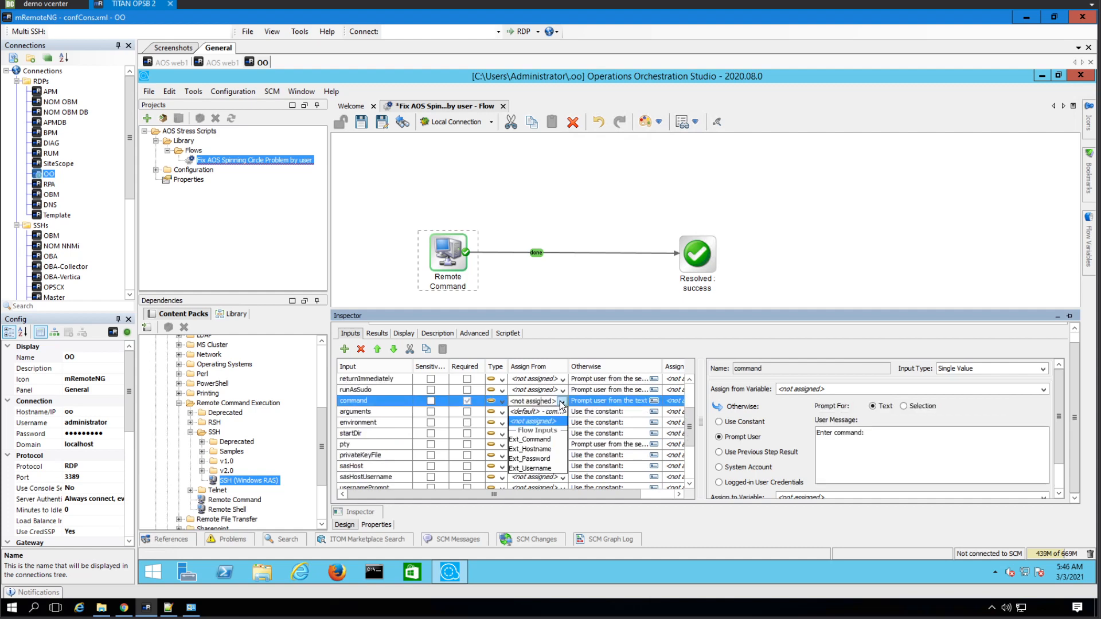
pyautogui.click(544, 440)
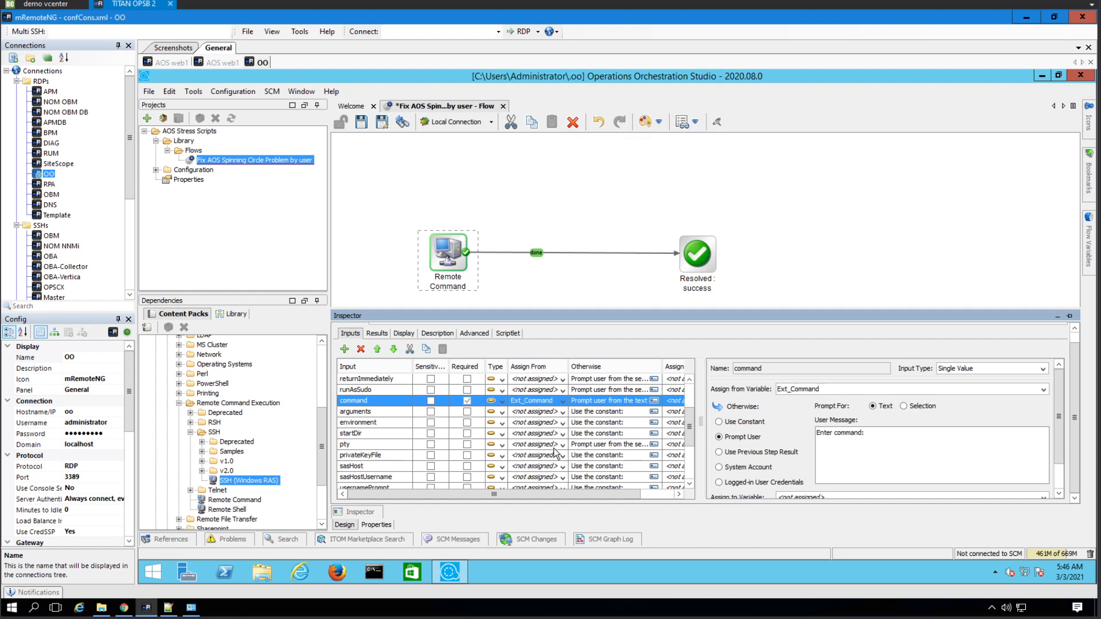
pyautogui.moveTo(691, 423); pyautogui.dragTo(689, 380)
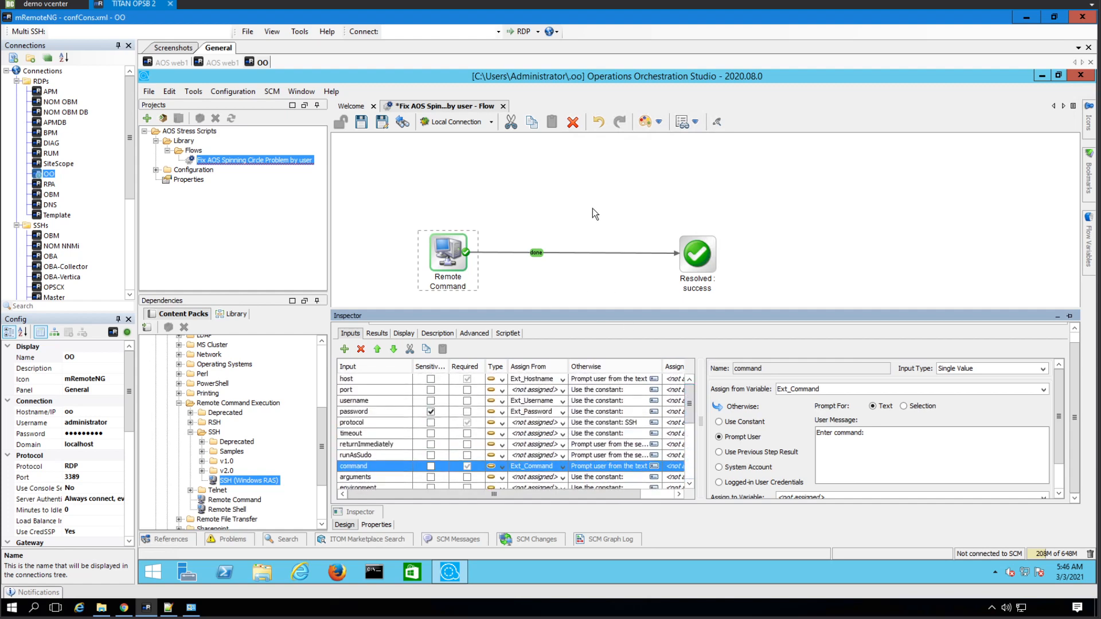
# - Save the flow and start a Local Connection debug run
pyautogui.click(494, 165)
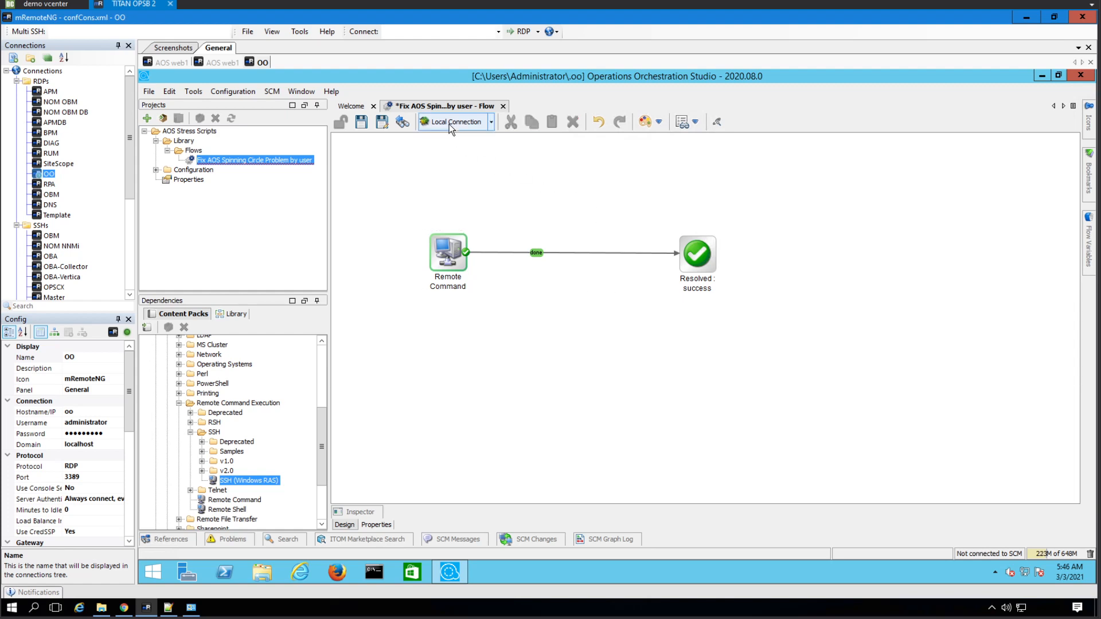
pyautogui.click(449, 122)
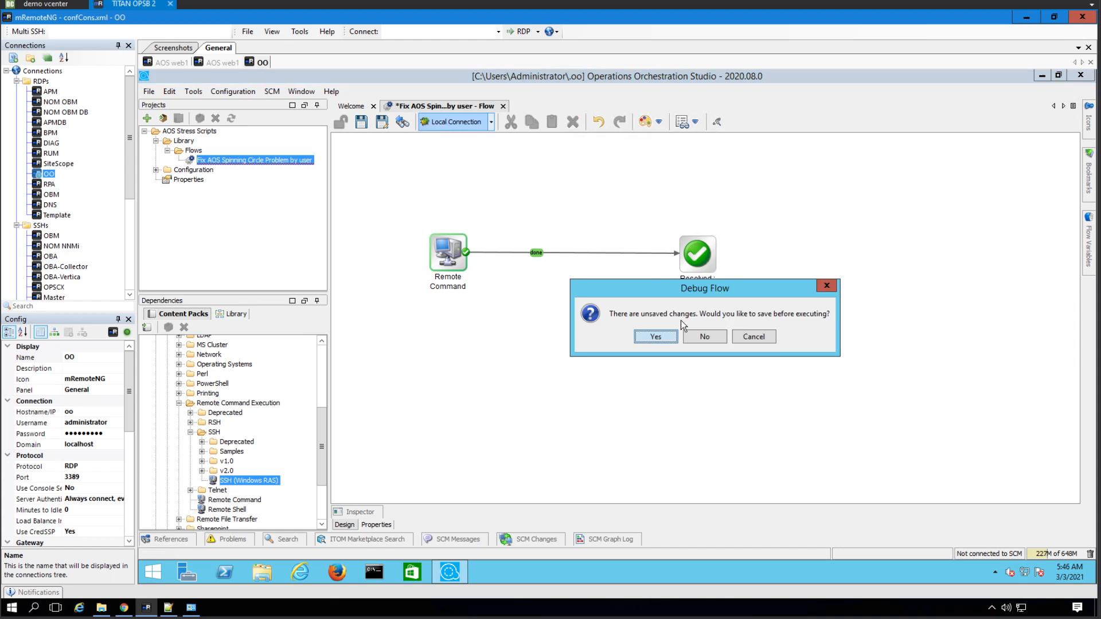
pyautogui.click(672, 338)
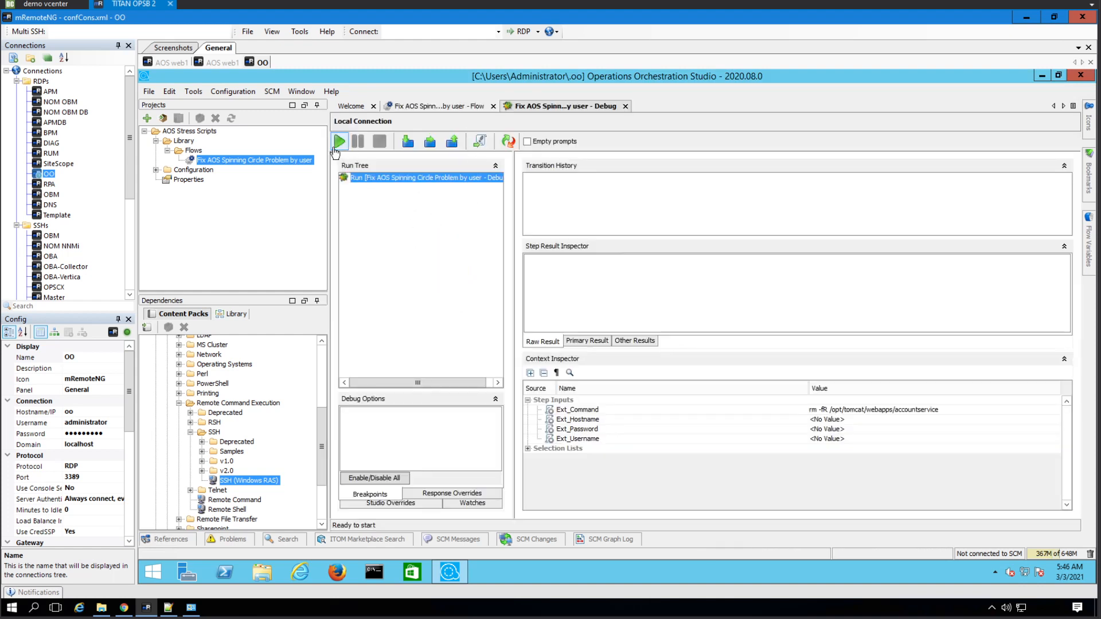
pyautogui.click(340, 142)
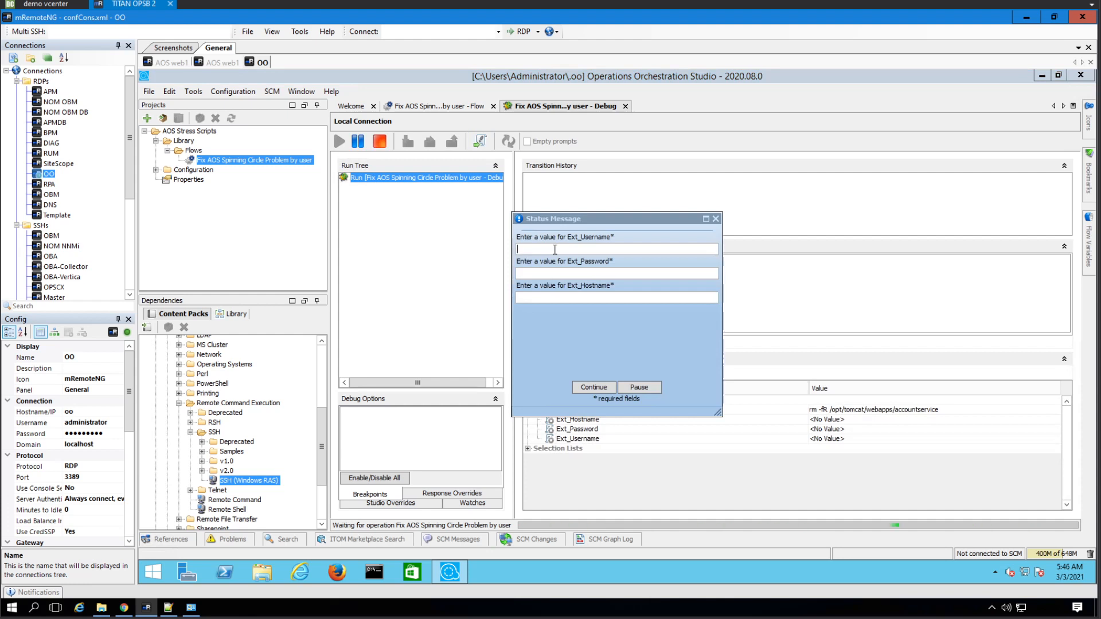
# - Try a value in the Ext_Password prompt, then dismiss it, stop the run and return to the Flow tab
pyautogui.press('Tab')
pyautogui.click(716, 219)
pyautogui.click(382, 142)
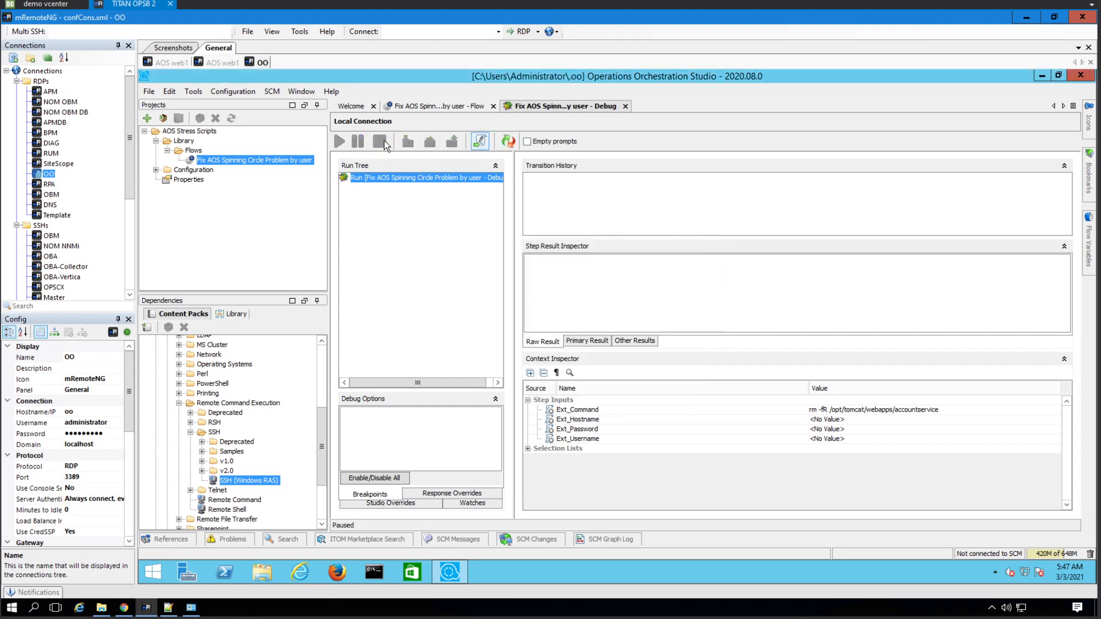
pyautogui.click(415, 106)
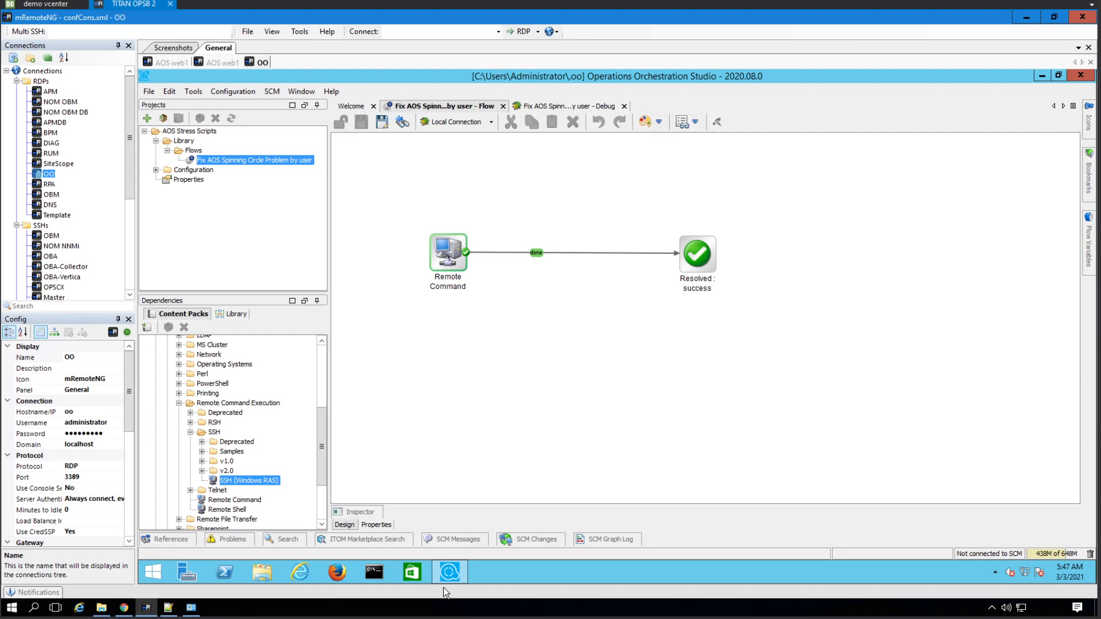
# - Flag Ext_Password as Sensitive Data, keeping it Single Value, save the flow and reopen Debug
pyautogui.click(391, 525)
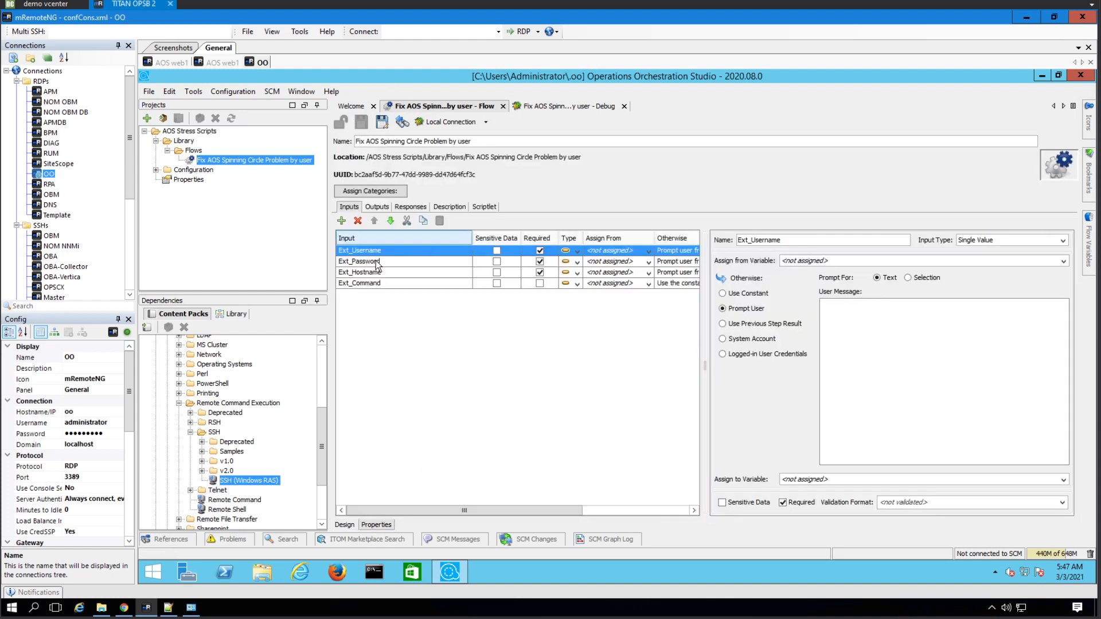
pyautogui.click(407, 261)
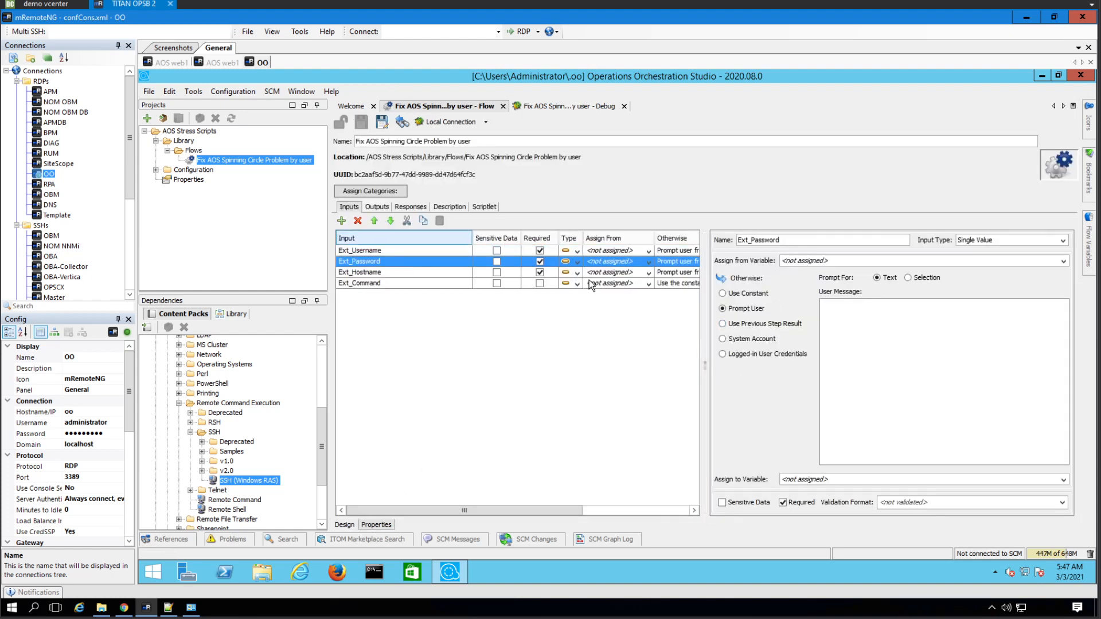
pyautogui.click(576, 262)
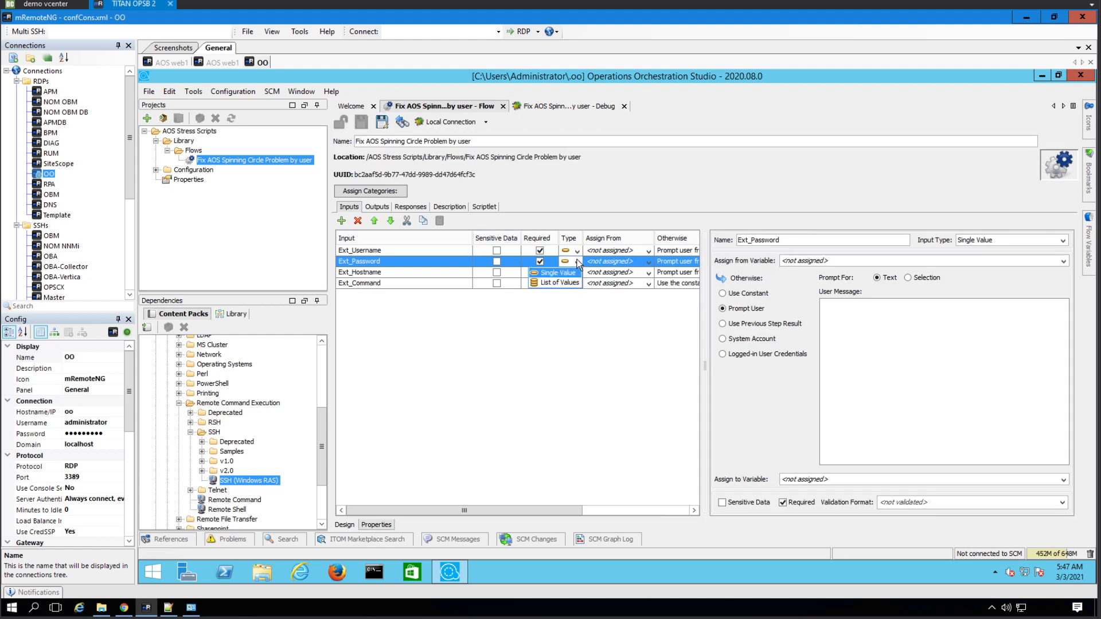
pyautogui.click(758, 295)
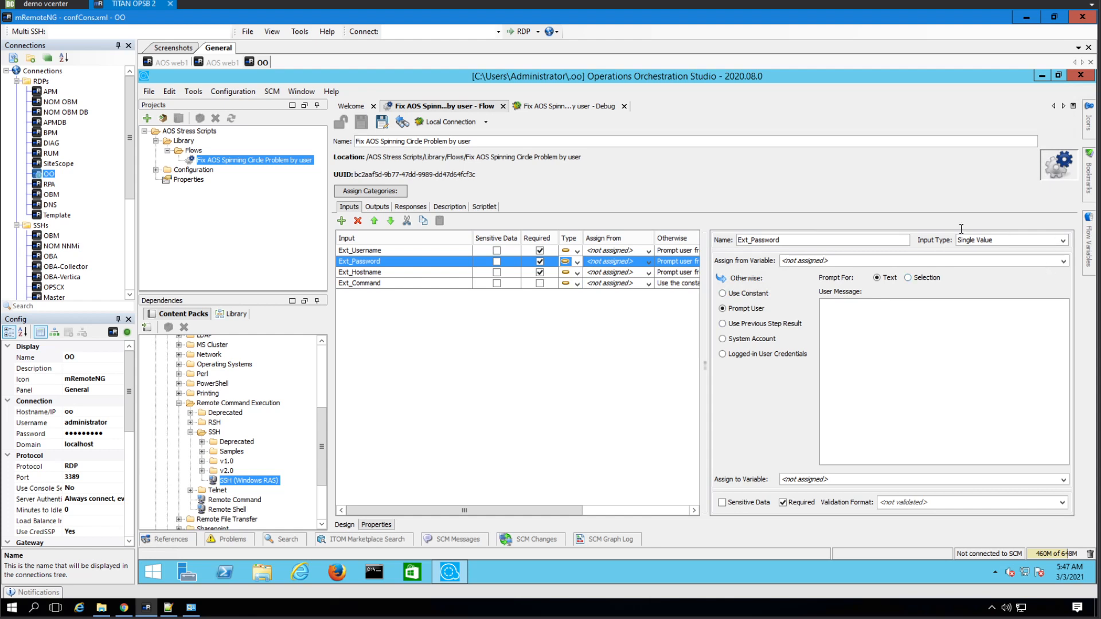
pyautogui.click(1065, 240)
pyautogui.click(987, 250)
pyautogui.click(745, 502)
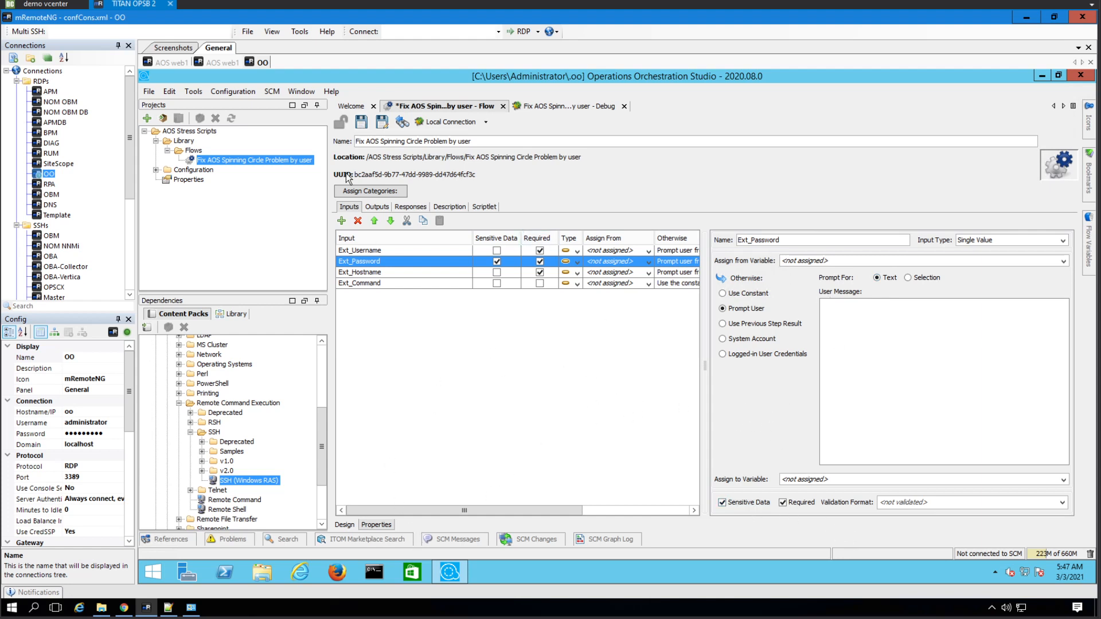
pyautogui.click(361, 122)
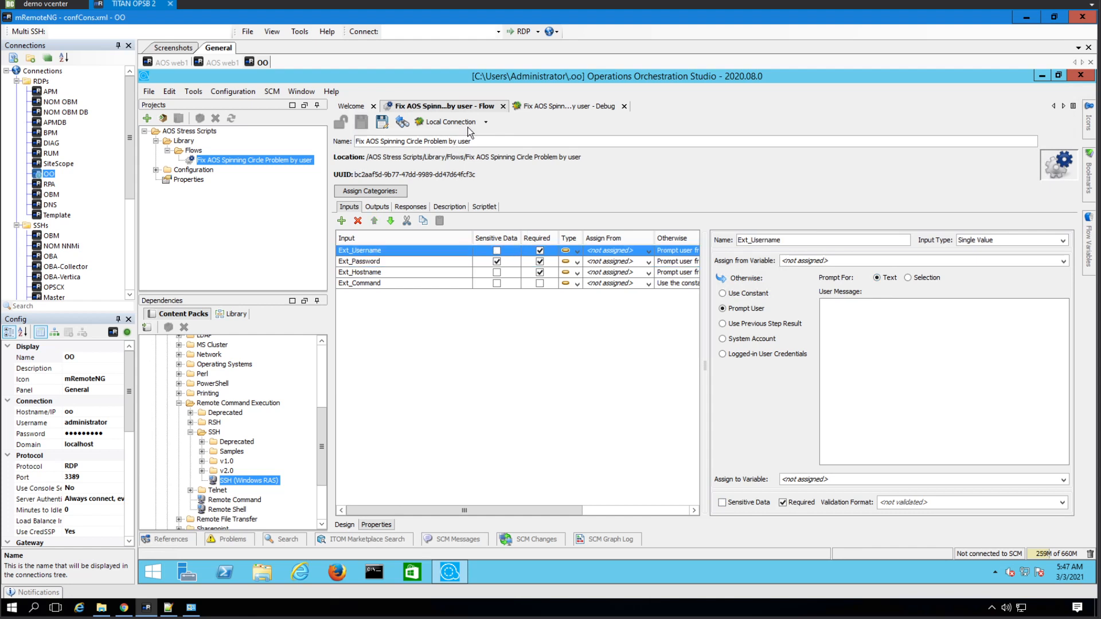
pyautogui.click(403, 122)
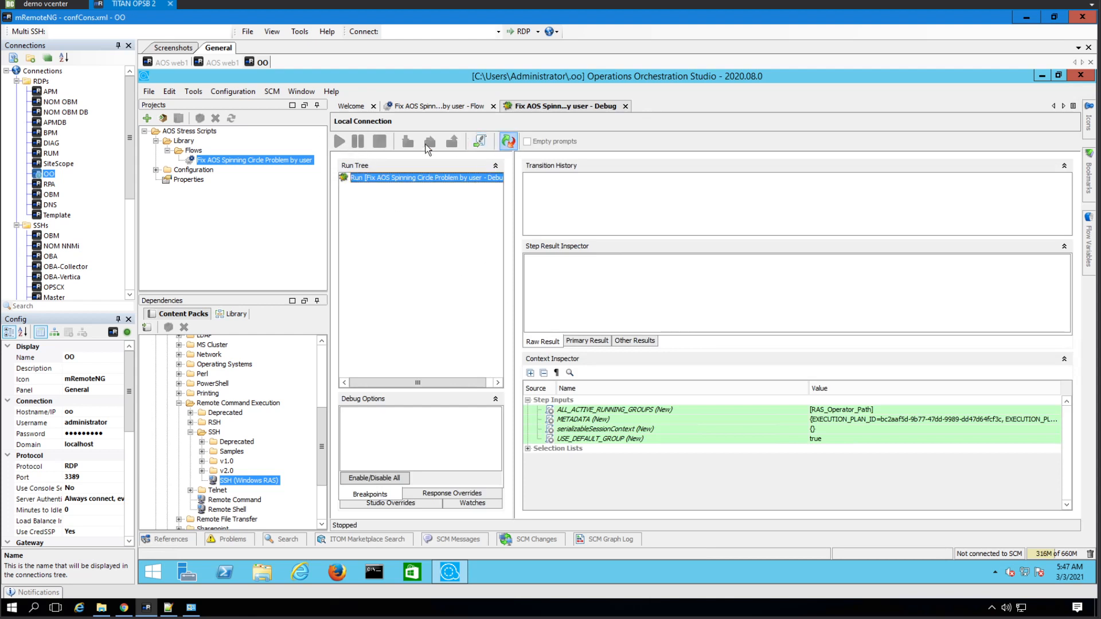
# - Run the debug again and enter username root, the account password and host aosweb1
pyautogui.click(342, 145)
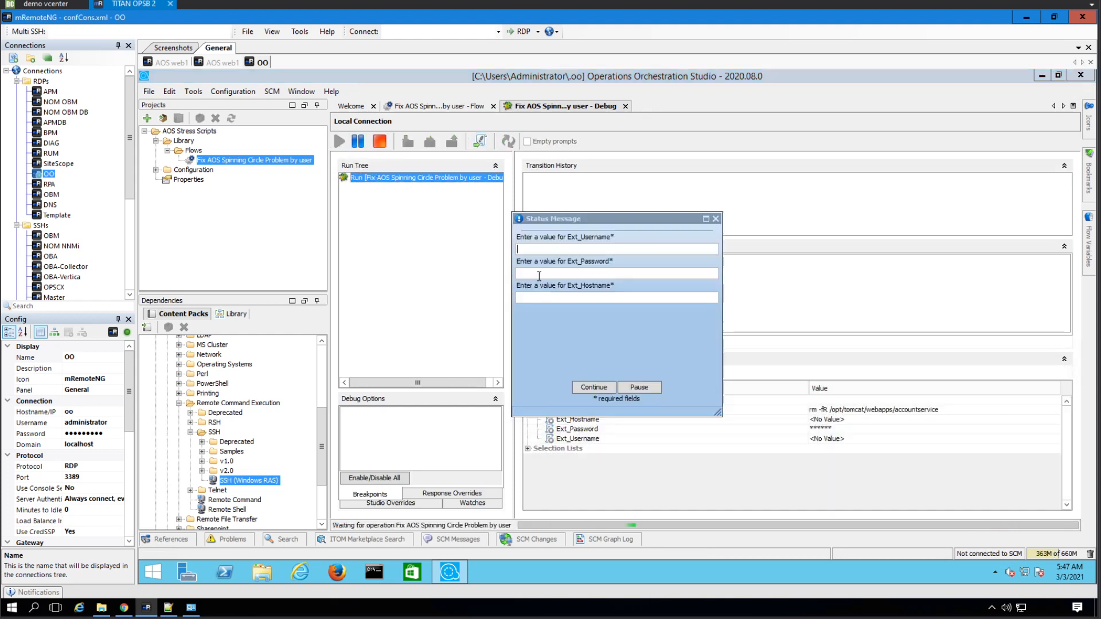
pyautogui.click(558, 274)
pyautogui.moveTo(558, 274); pyautogui.dragTo(512, 274)
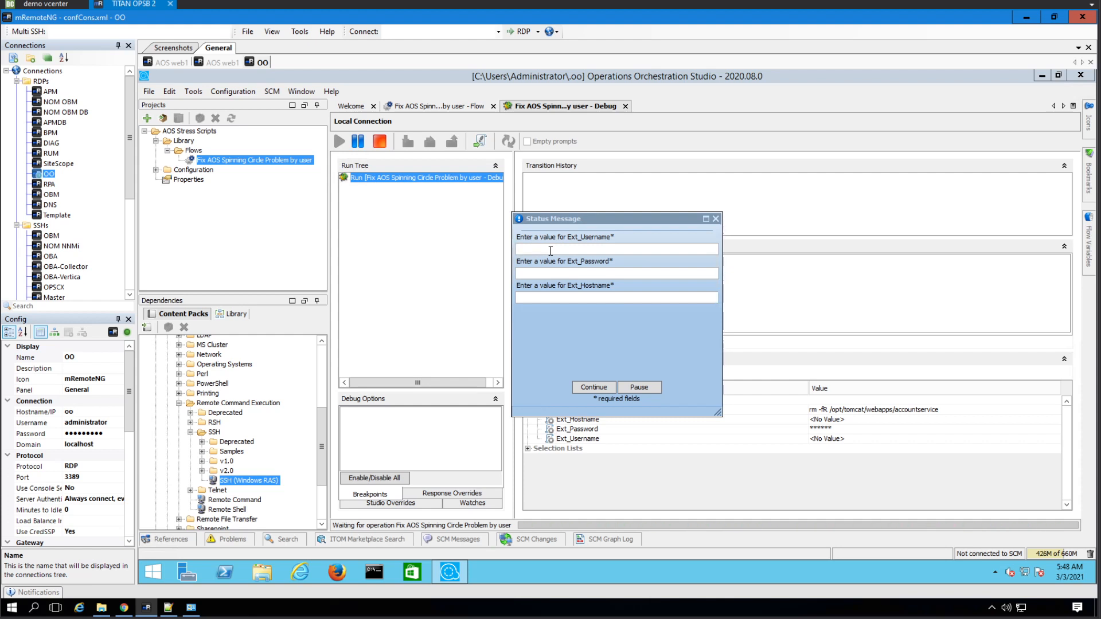
pyautogui.write('root')
pyautogui.press('Tab')
pyautogui.write('*********')
pyautogui.press('Tab')
pyautogui.write('aosweb1')
# - Submit the credentials, leave returnImmediately, runAsSudo and pty False, and continue into Remote Command
pyautogui.click(593, 388)
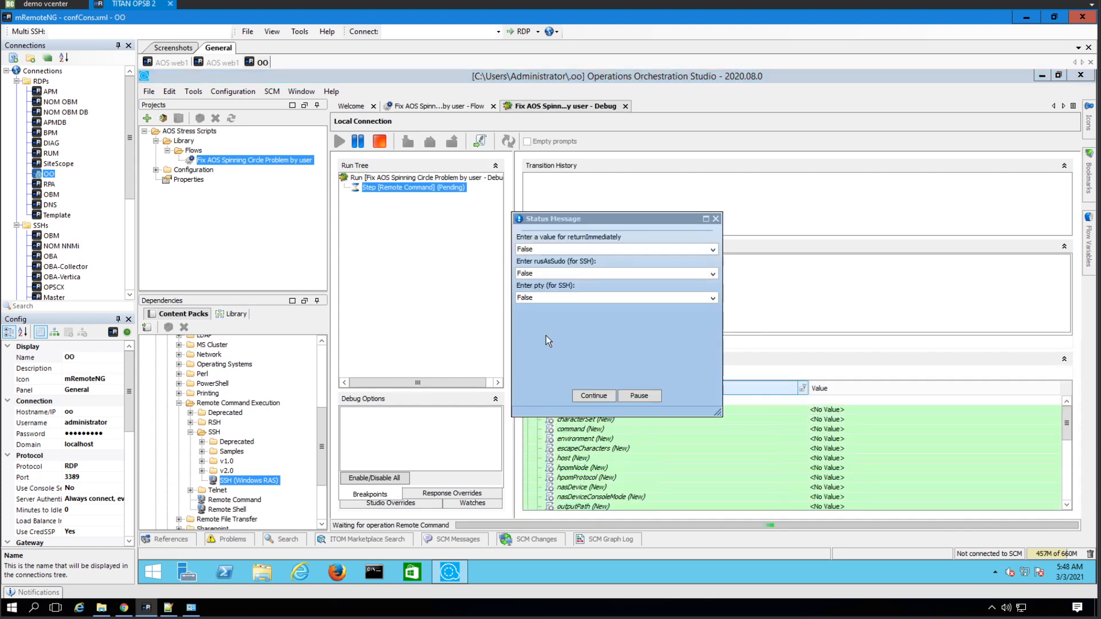
pyautogui.click(644, 248)
pyautogui.click(579, 269)
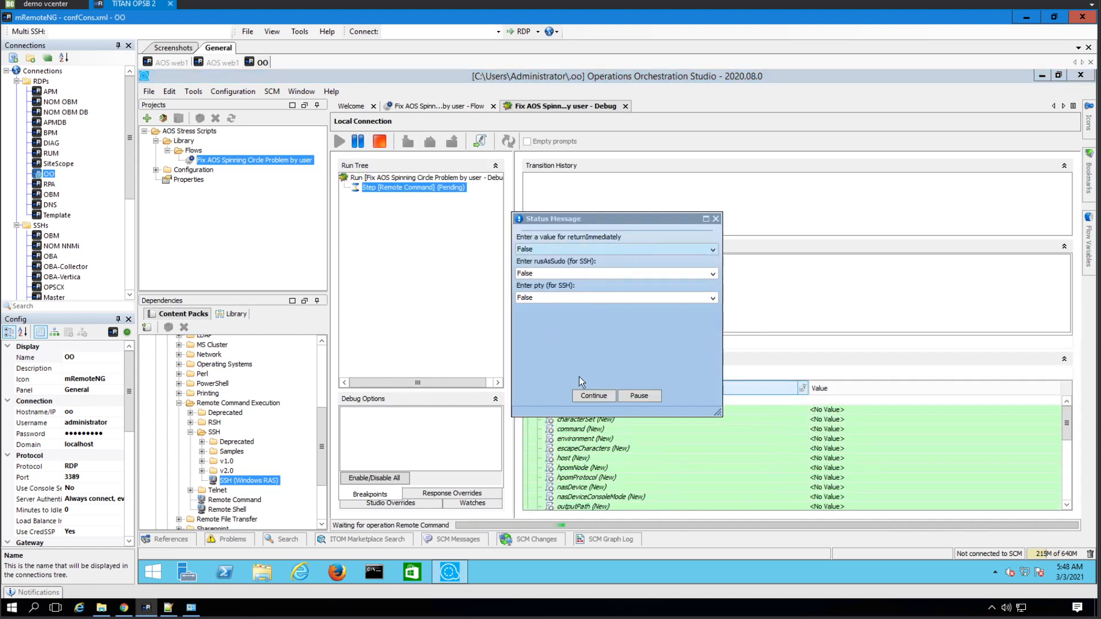
pyautogui.click(590, 392)
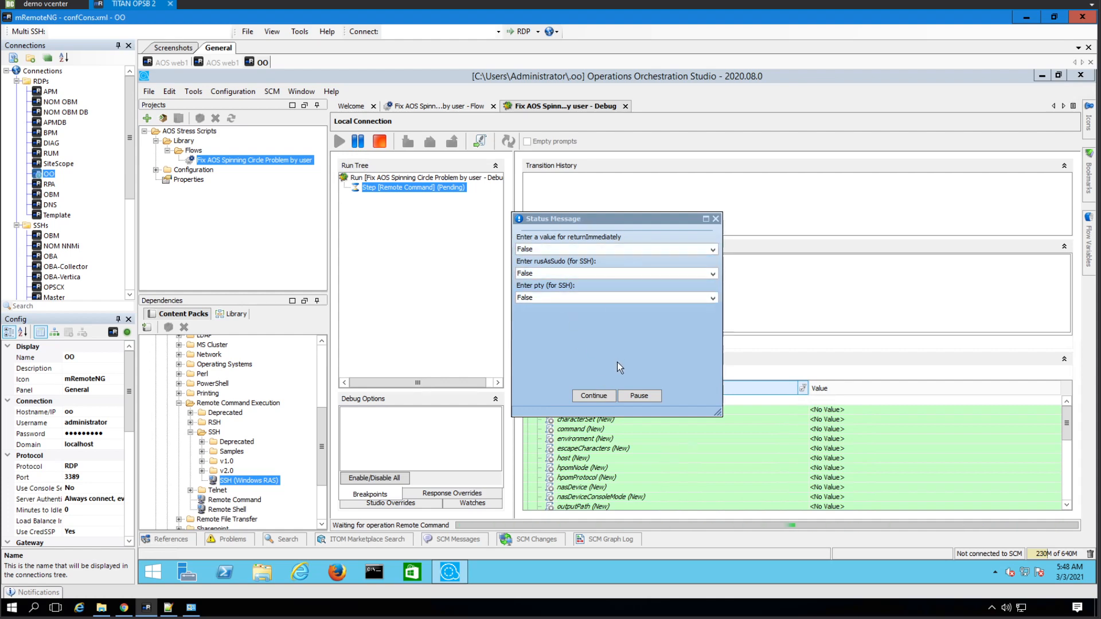
pyautogui.press('Print')
pyautogui.moveTo(503, 204); pyautogui.dragTo(724, 318)
pyautogui.click(601, 396)
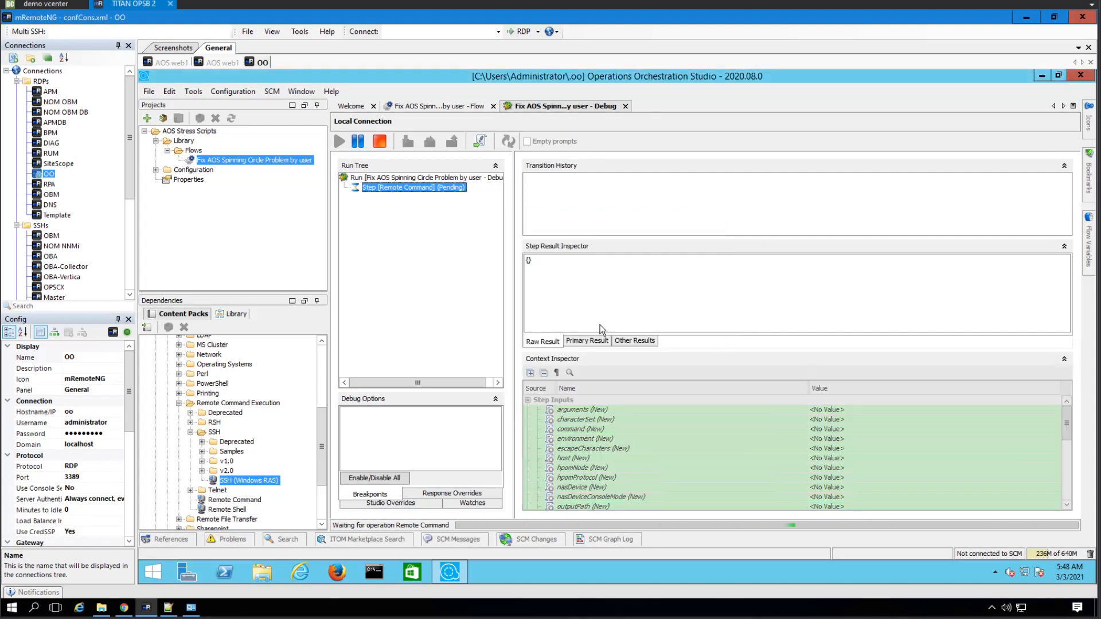
pyautogui.click(146, 608)
pyautogui.click(146, 609)
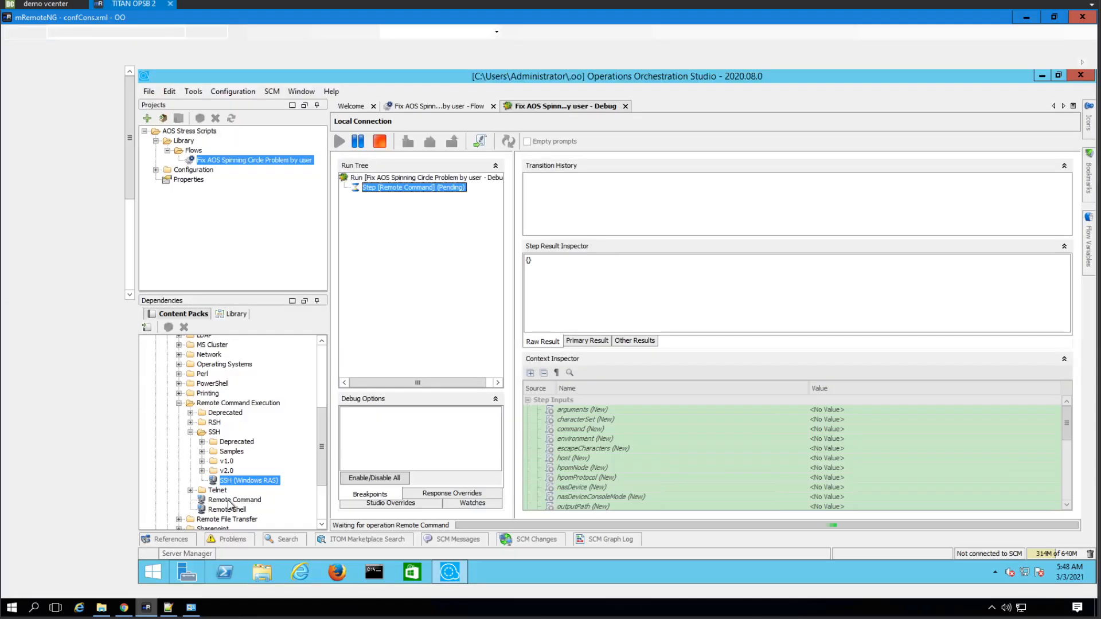
# - In the AOS web1 terminal, clear the rm line, run ll twice, then return to OO
pyautogui.click(172, 62)
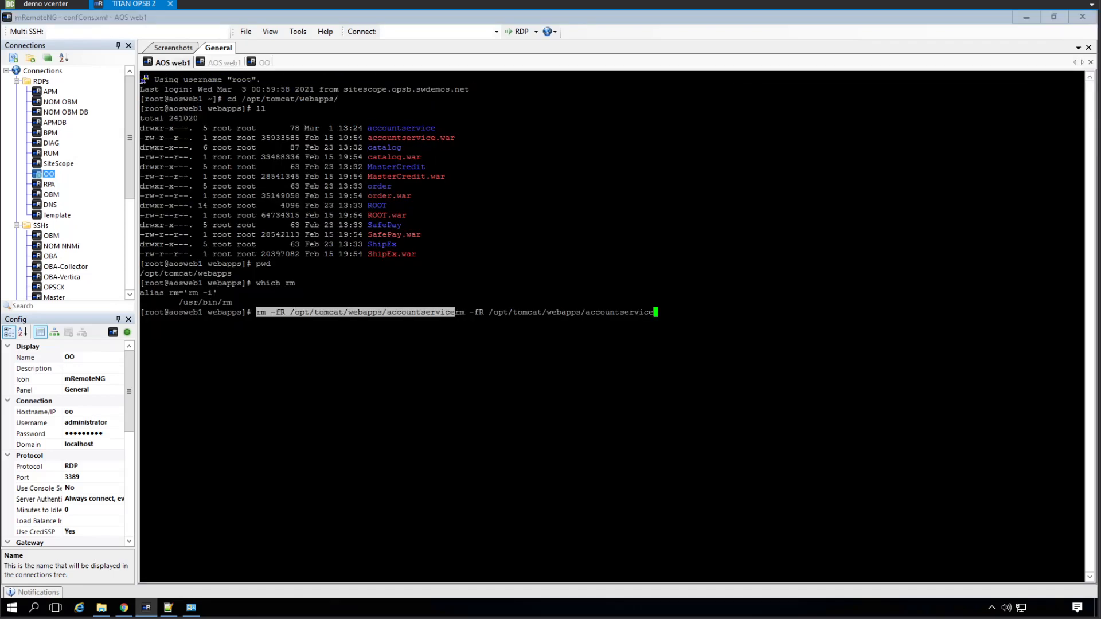
pyautogui.hotkey('ctrl', 'u')
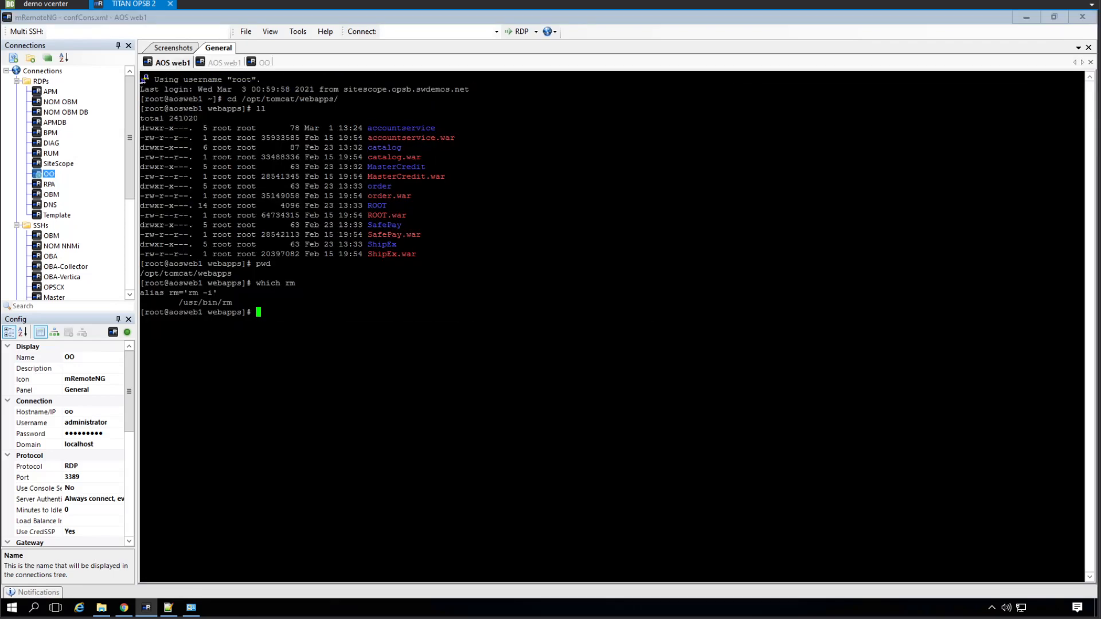
pyautogui.write('ll')
pyautogui.press('Return')
pyautogui.write('ll')
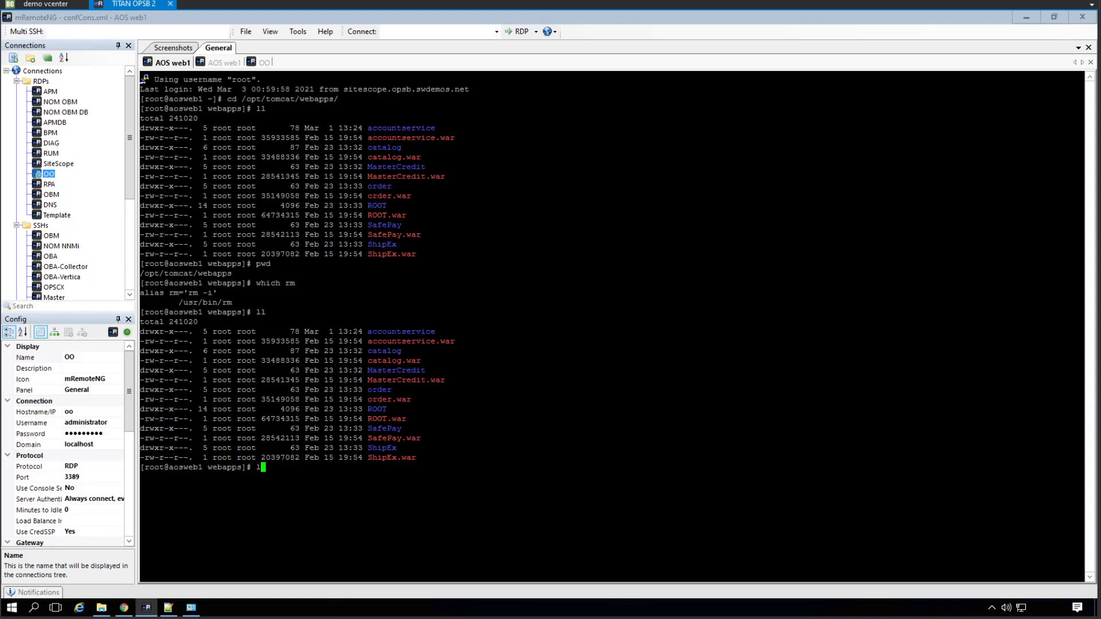
pyautogui.press('Return')
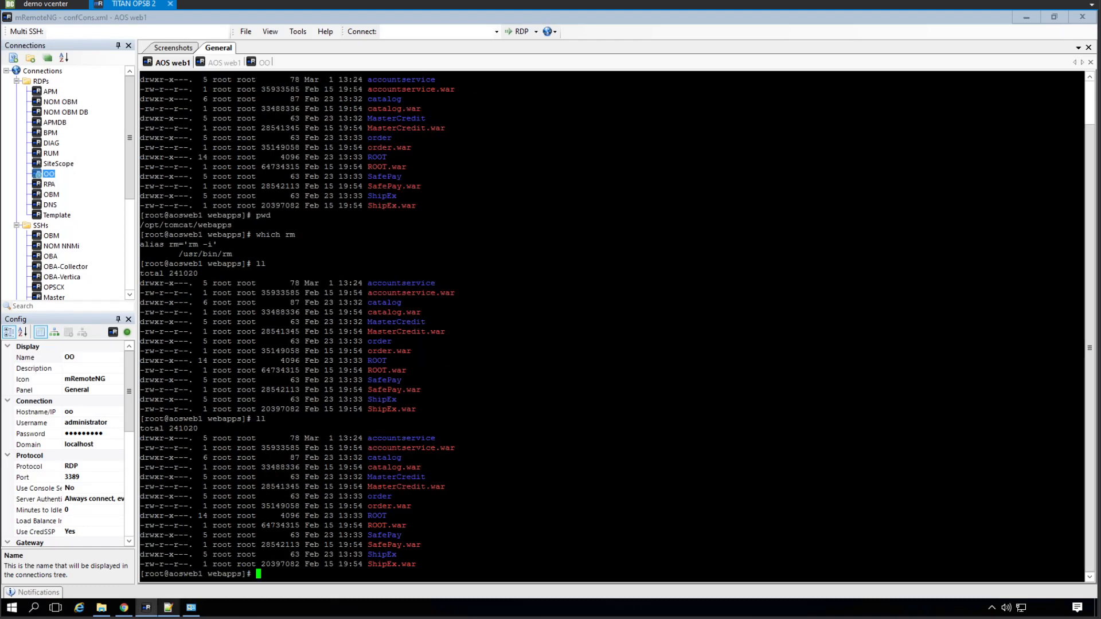
pyautogui.click(263, 62)
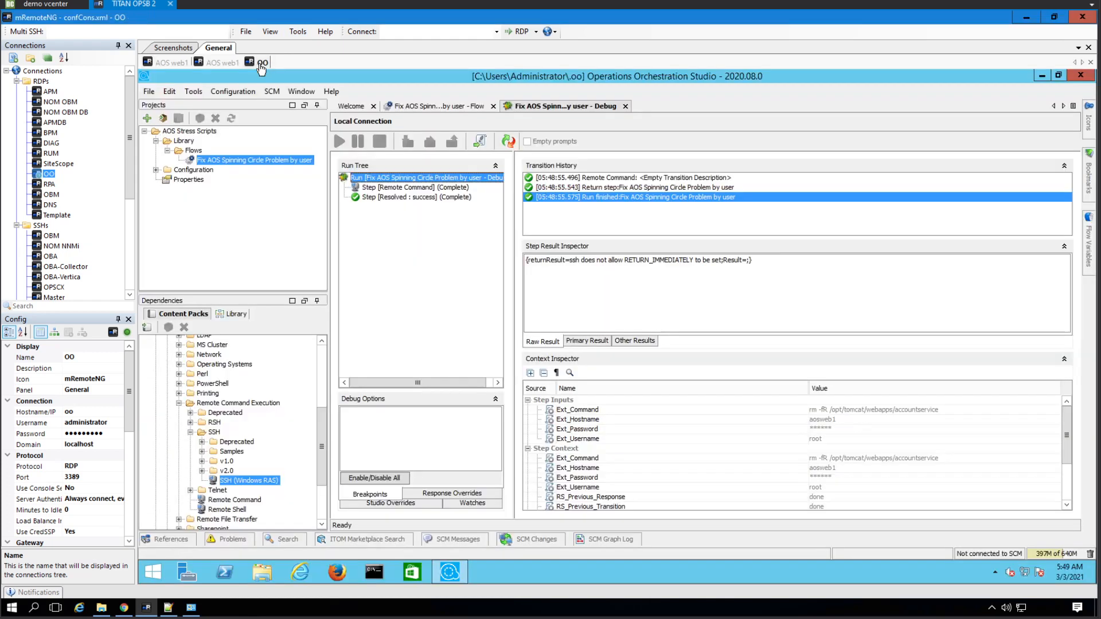
# - Inspect the Remote Command, Return step and Run finished results in Transition History, then go to Flow
pyautogui.click(414, 188)
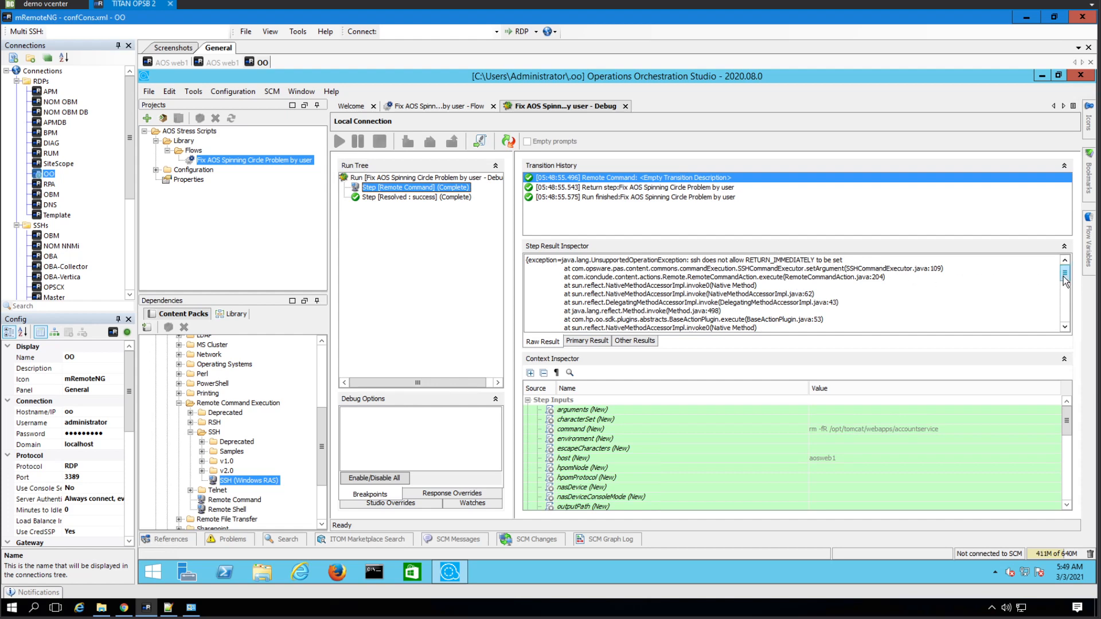
pyautogui.moveTo(1063, 276); pyautogui.dragTo(1065, 335)
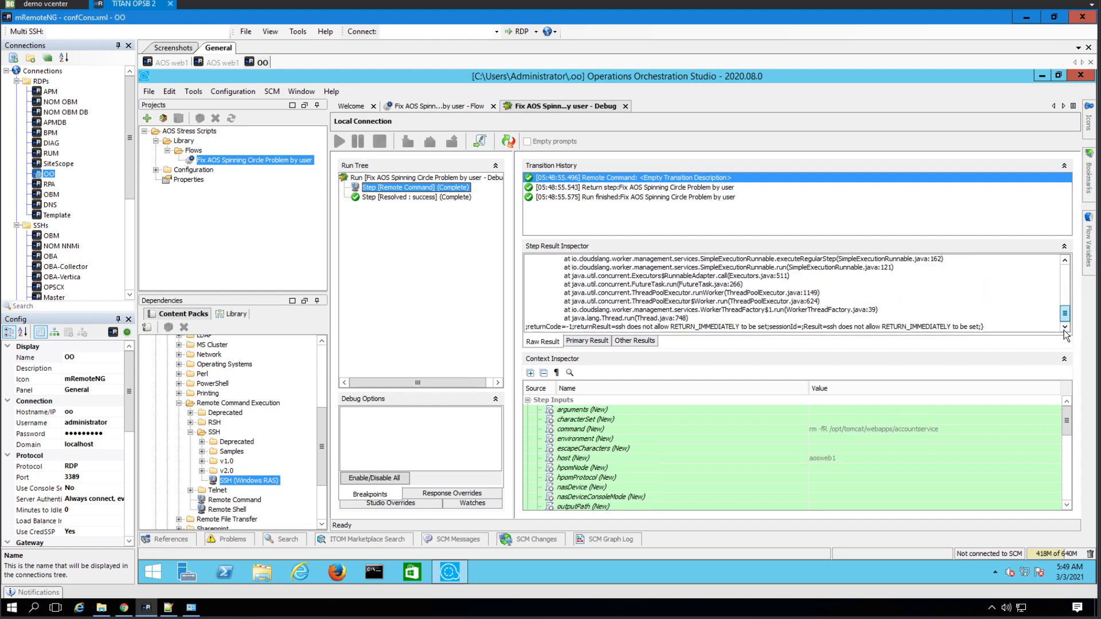
pyautogui.click(630, 188)
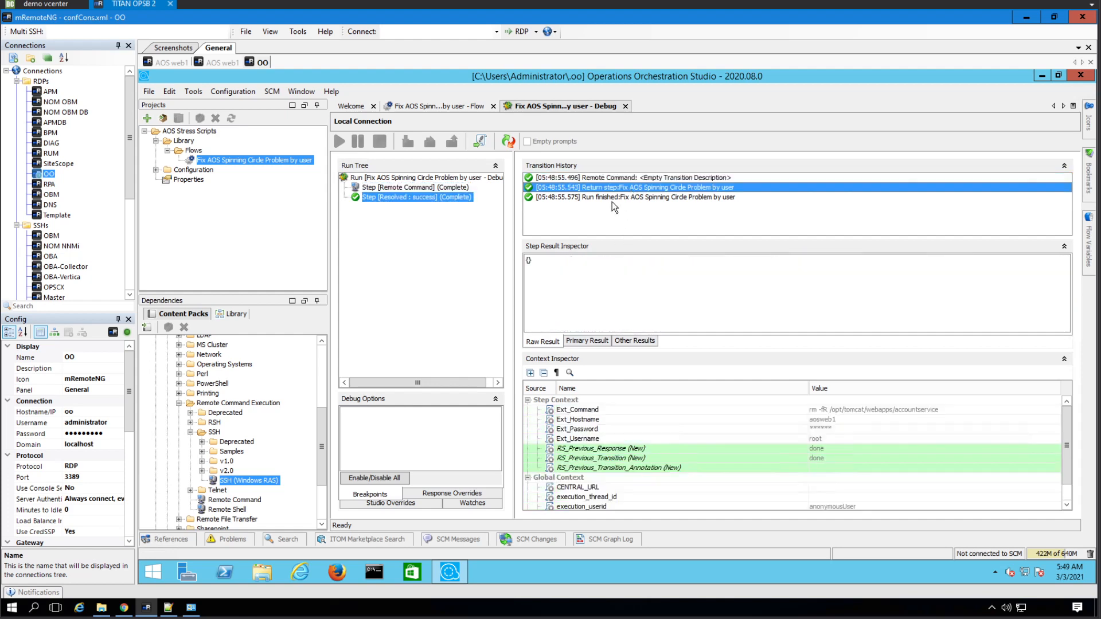
pyautogui.click(610, 199)
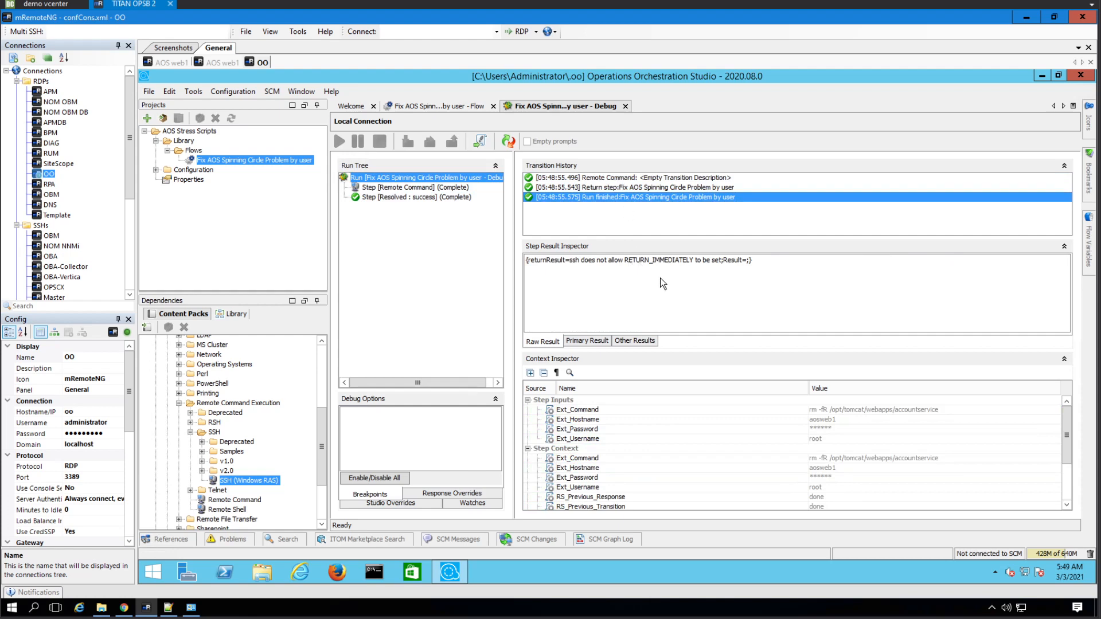
pyautogui.click(642, 180)
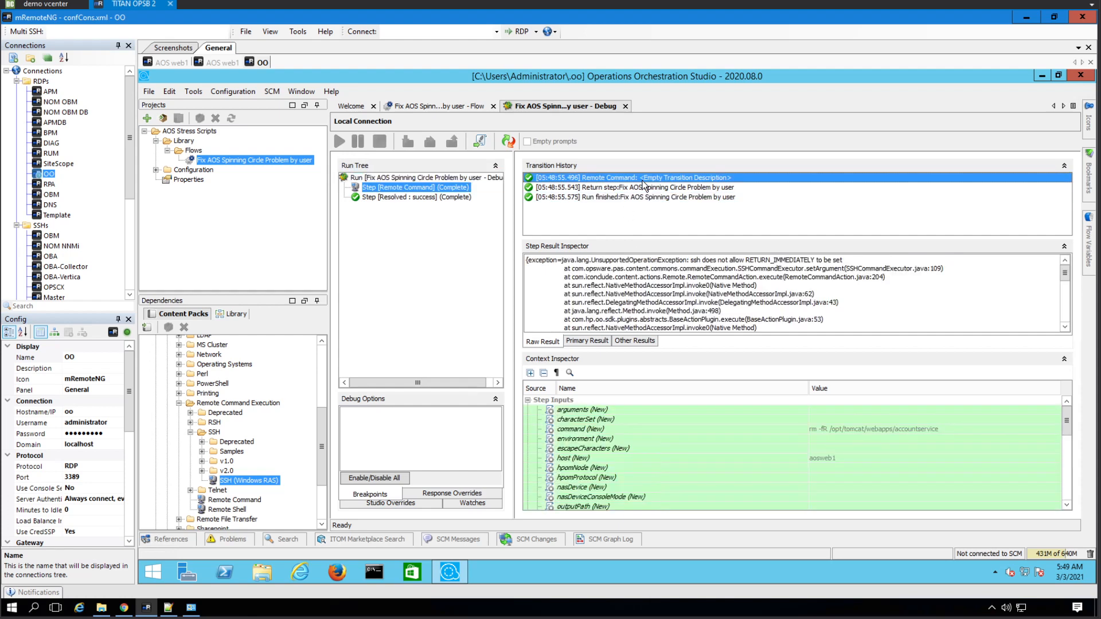
pyautogui.click(429, 110)
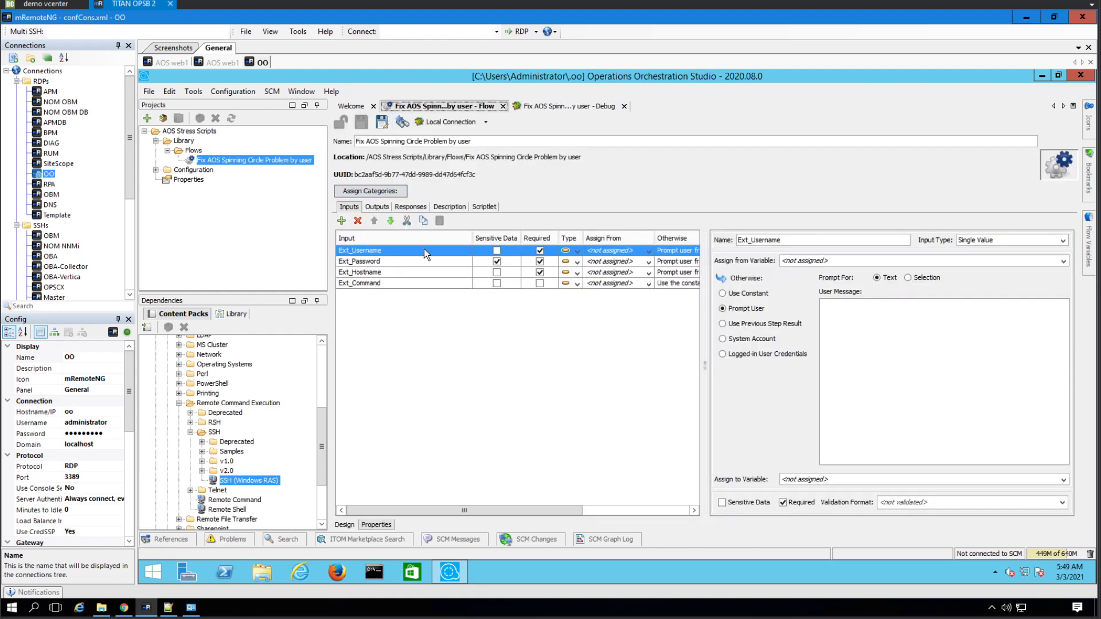
# - Open the Remote Command step, select returnImmediately and read its explanation in the Description tab
pyautogui.click(344, 524)
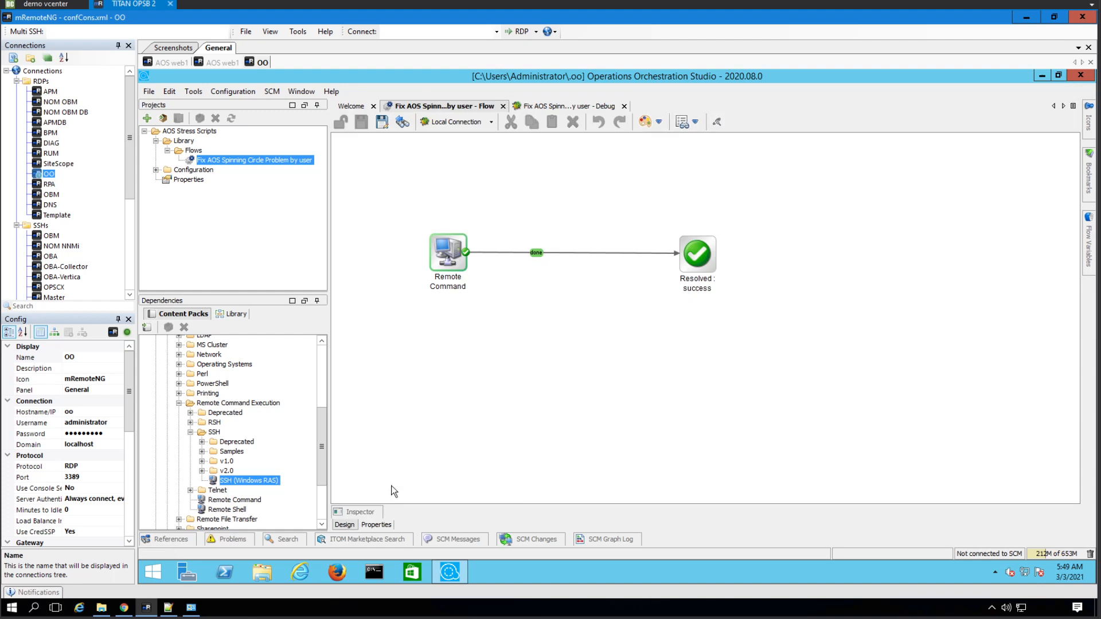
pyautogui.doubleClick(464, 255)
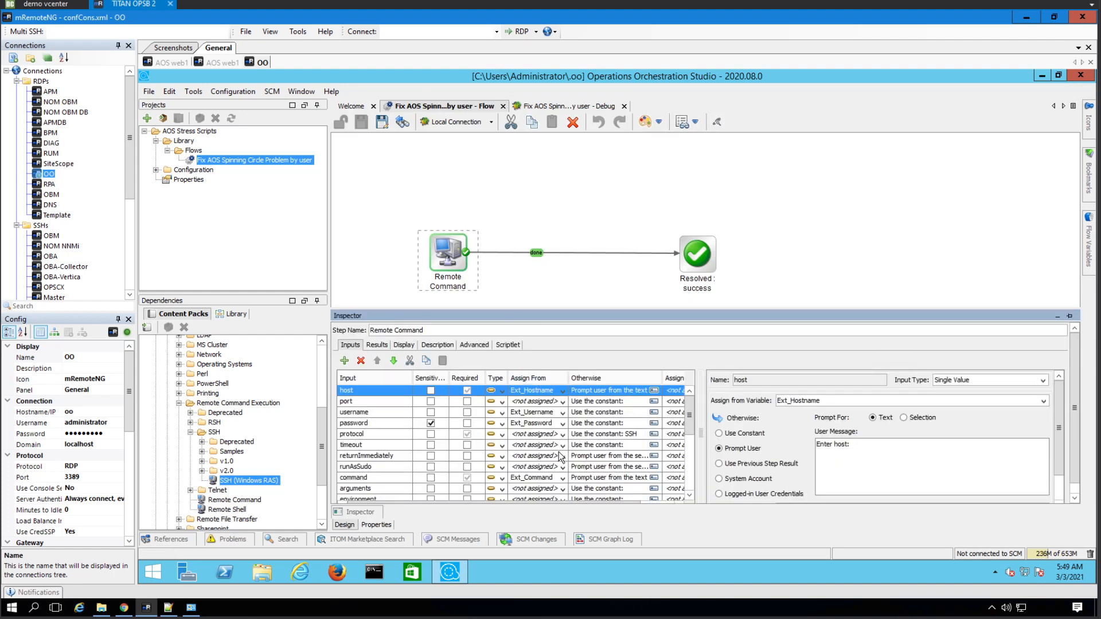
pyautogui.click(564, 457)
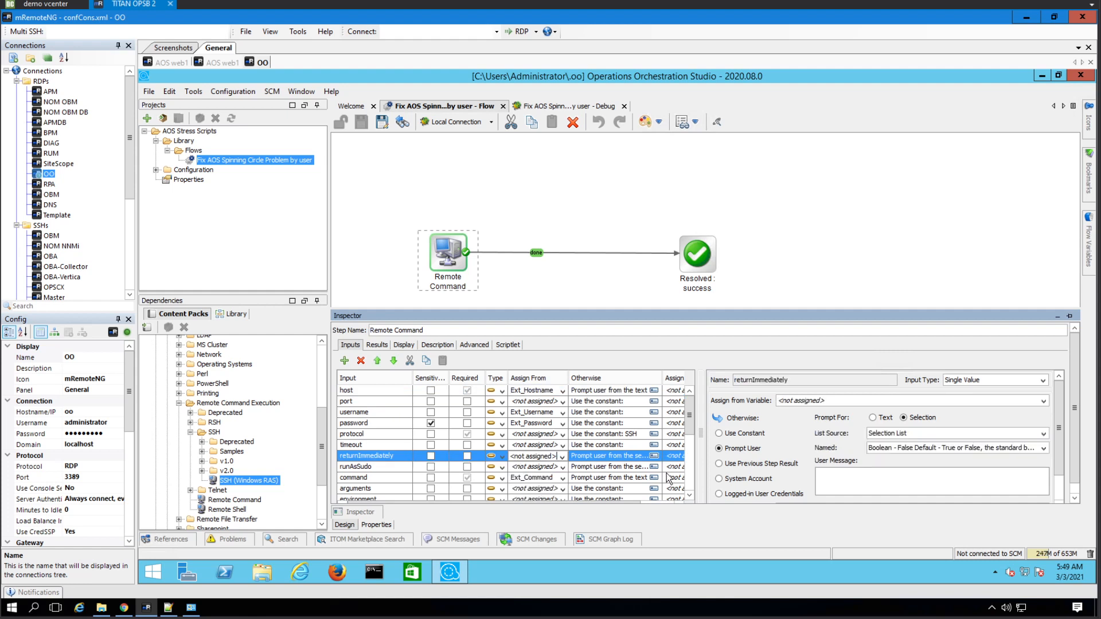
pyautogui.click(848, 479)
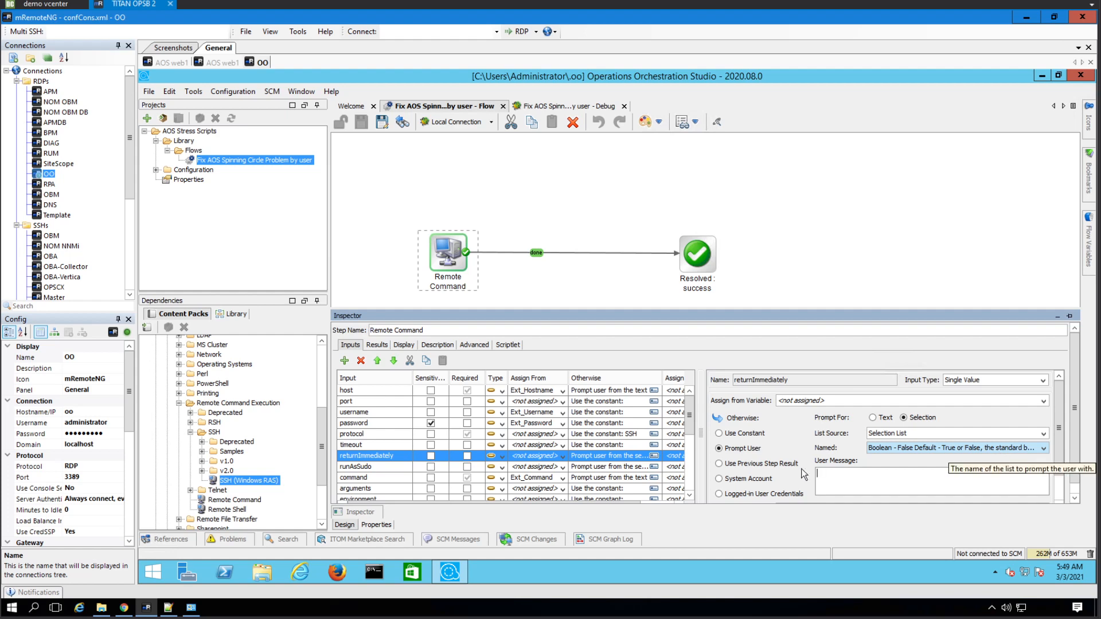
pyautogui.click(439, 344)
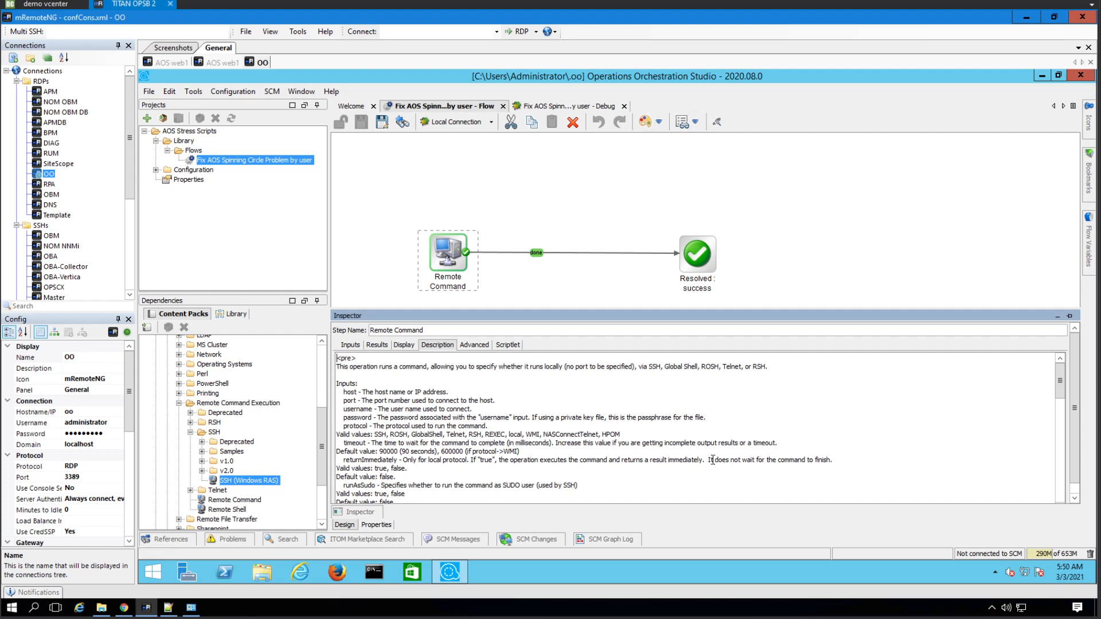
pyautogui.click(835, 459)
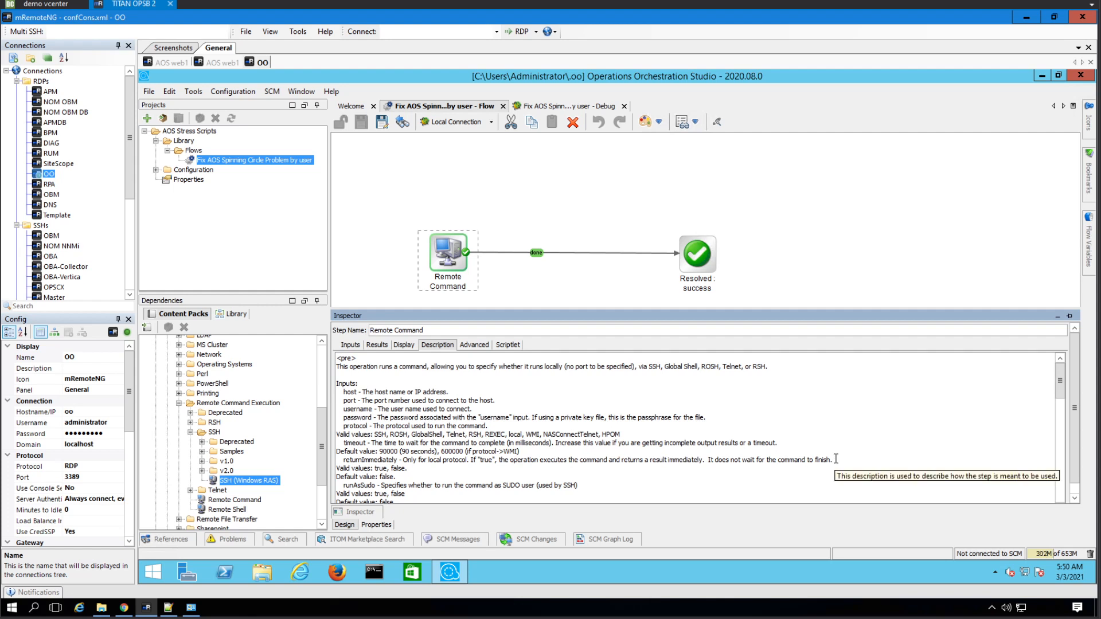
# - Set returnImmediately and runAsSudo to Use Constant with the value false
pyautogui.click(350, 345)
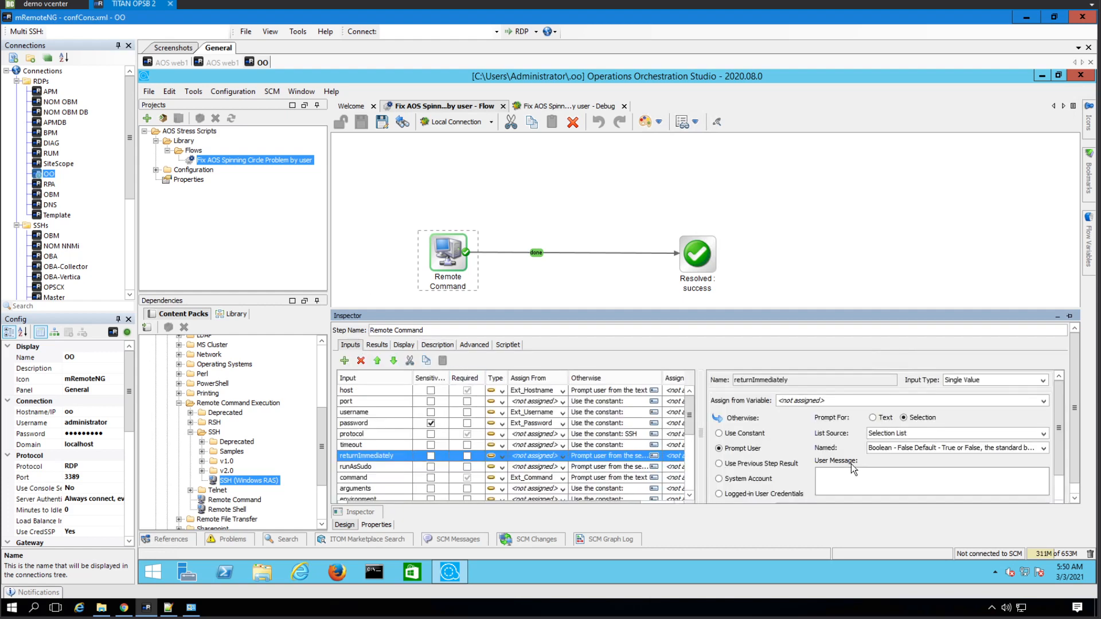
pyautogui.click(743, 434)
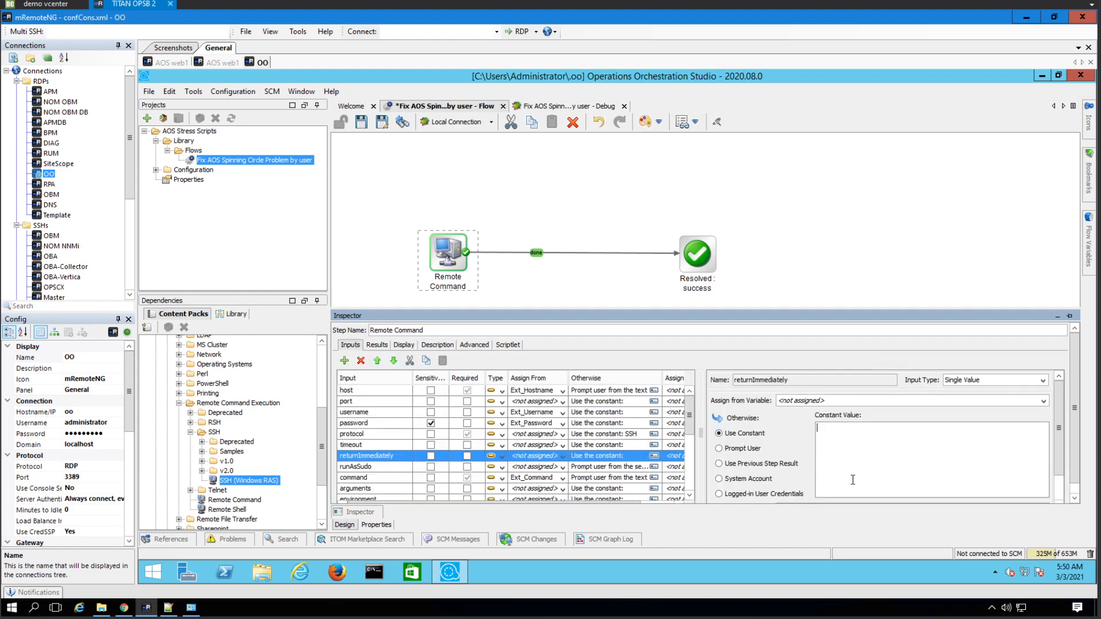
pyautogui.write('false')
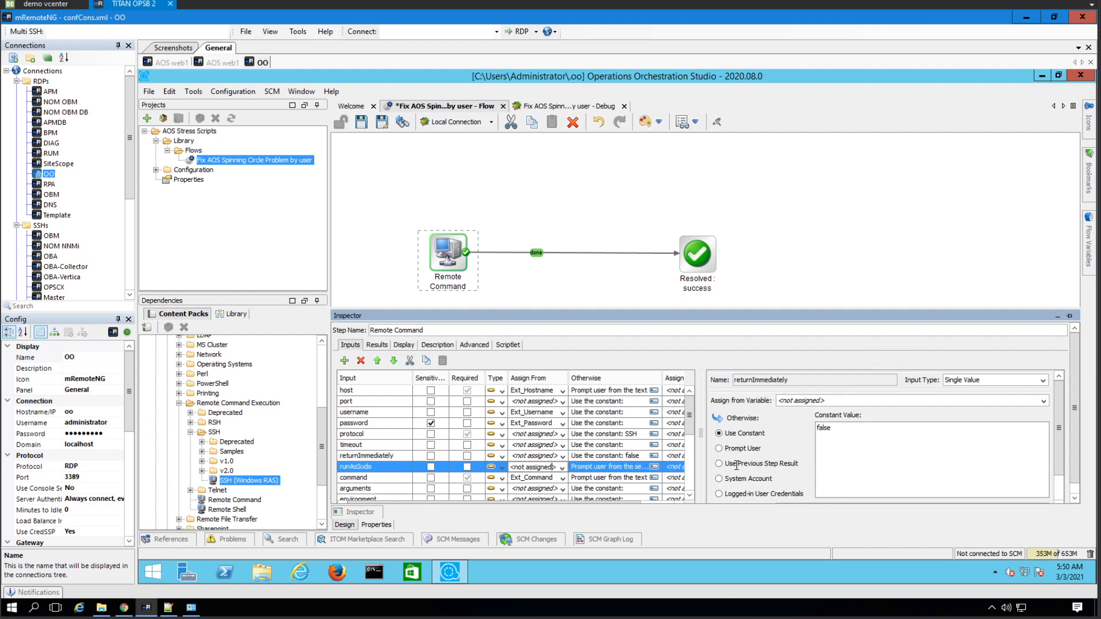
pyautogui.click(555, 467)
pyautogui.click(743, 434)
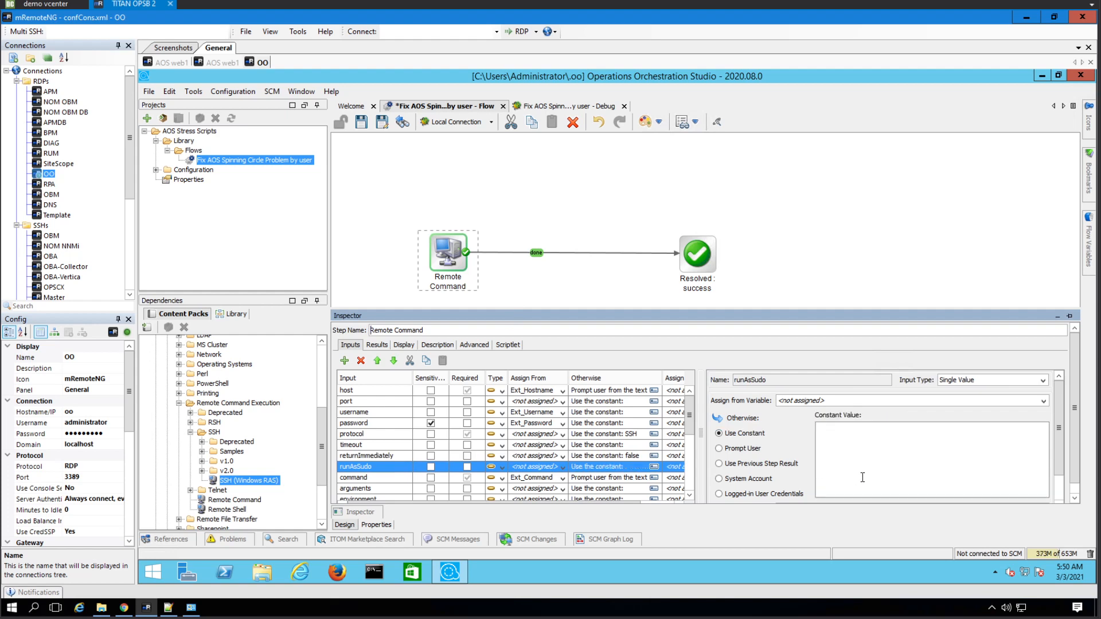
pyautogui.click(860, 476)
pyautogui.write('false')
pyautogui.click(689, 495)
pyautogui.click(689, 495)
pyautogui.click(690, 496)
pyautogui.click(689, 495)
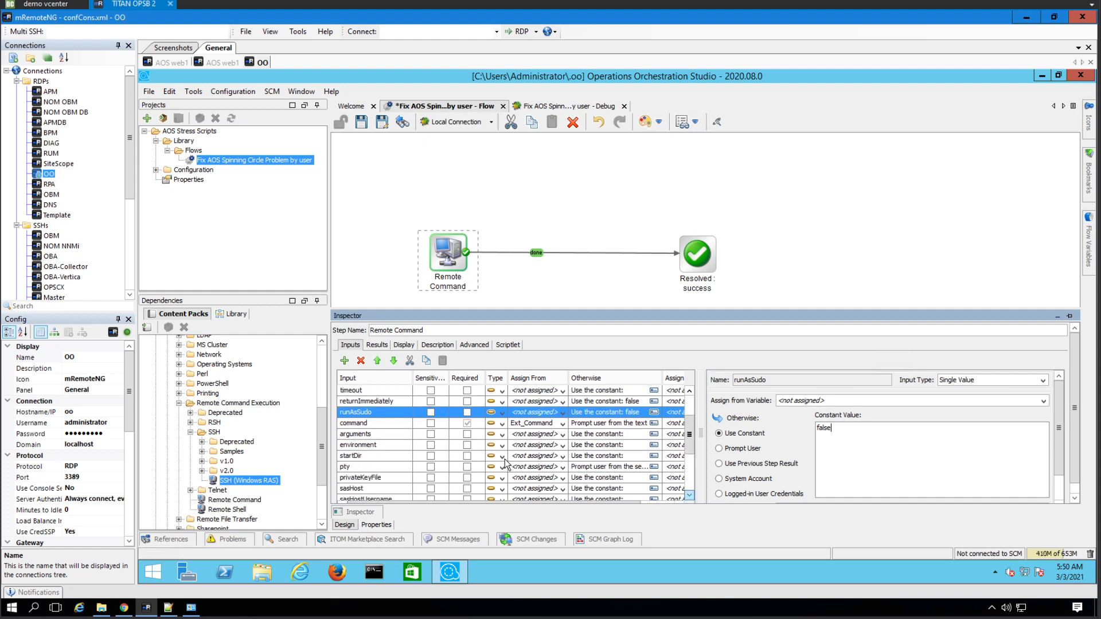
# - Review the pty input's explanation in the operation description, then bring up the web browser
pyautogui.click(448, 345)
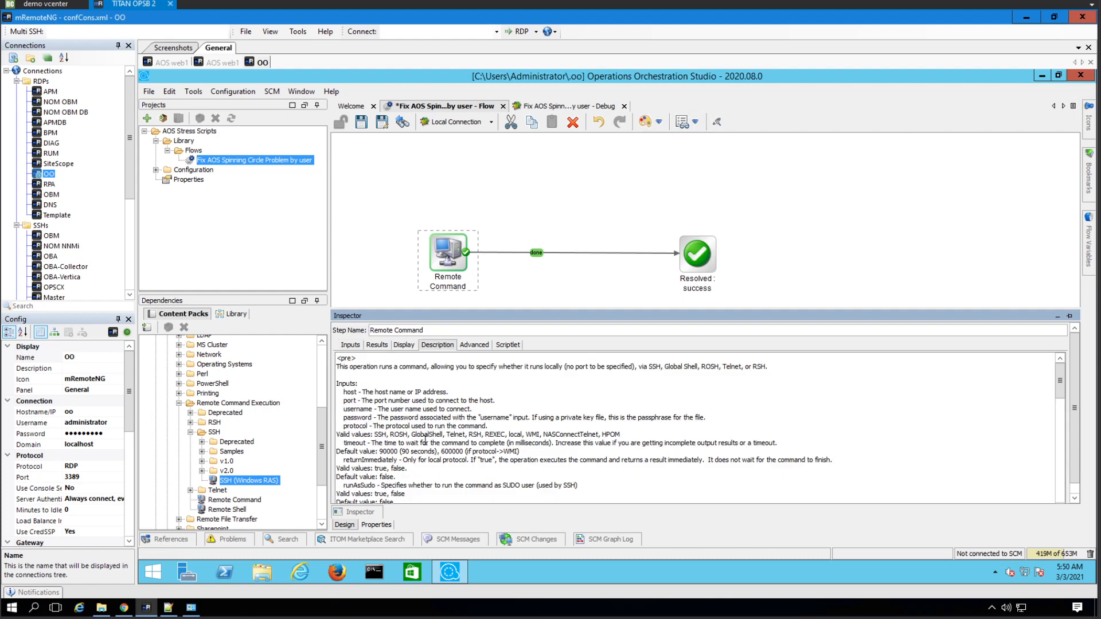
pyautogui.scroll(-1, 425, 440)
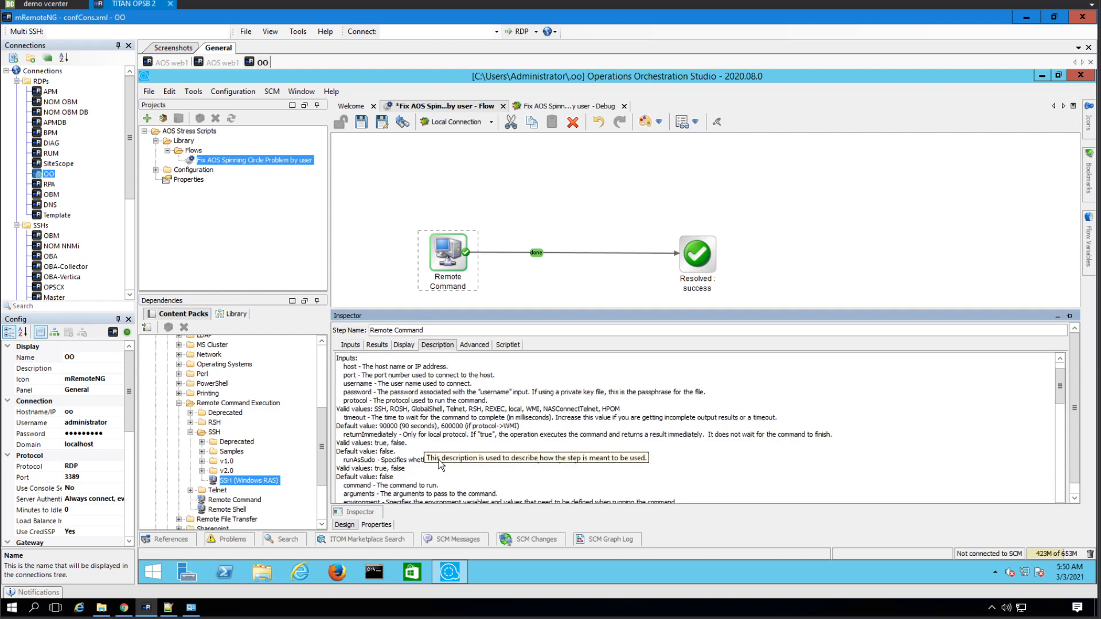
pyautogui.scroll(-2, 439, 466)
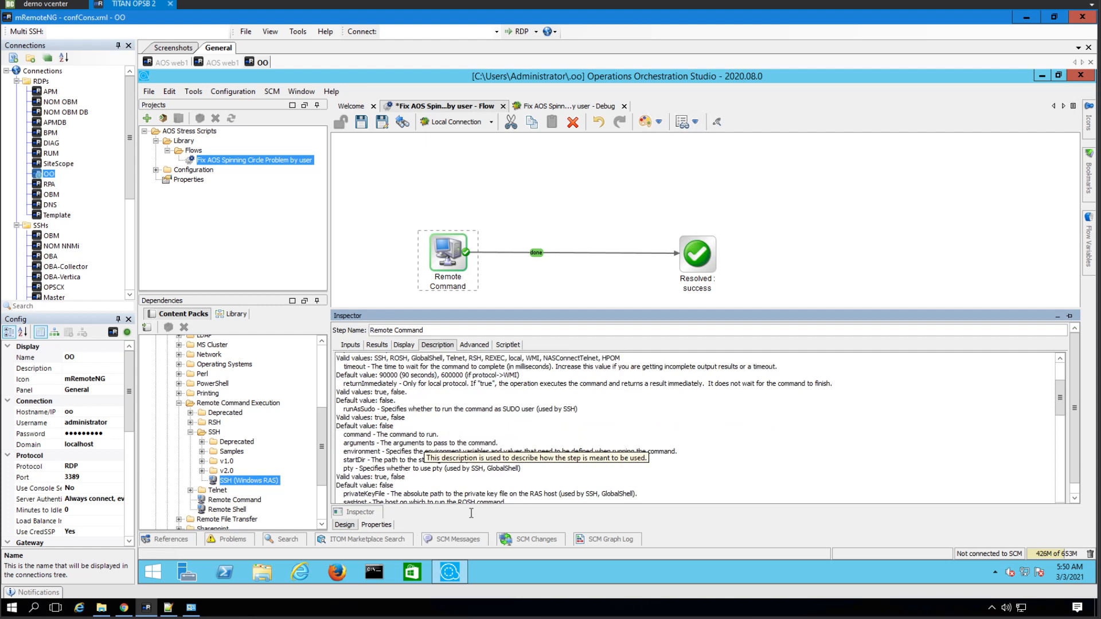
pyautogui.click(534, 469)
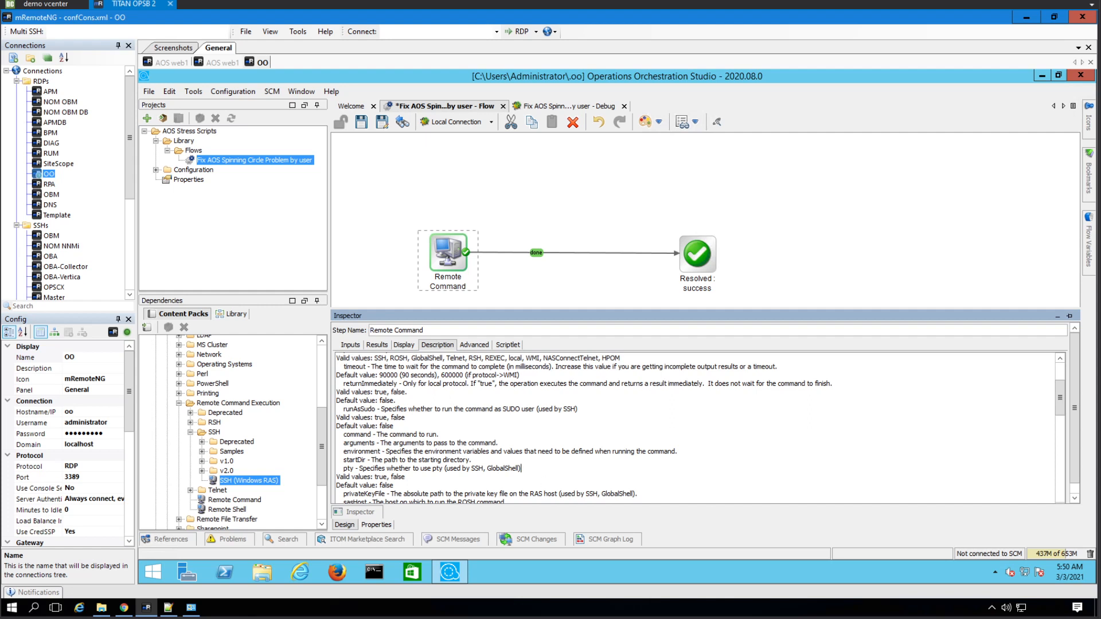
pyautogui.click(123, 608)
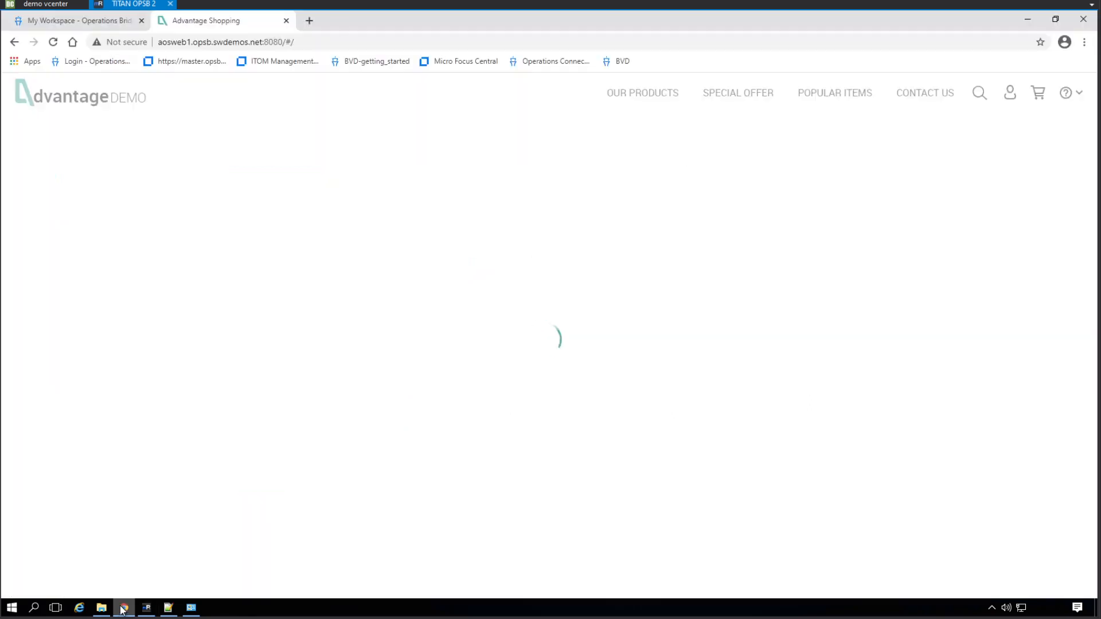
# - Search Google for 'ssh pty' and open the Unix & Linux Stack Exchange question
pyautogui.click(310, 21)
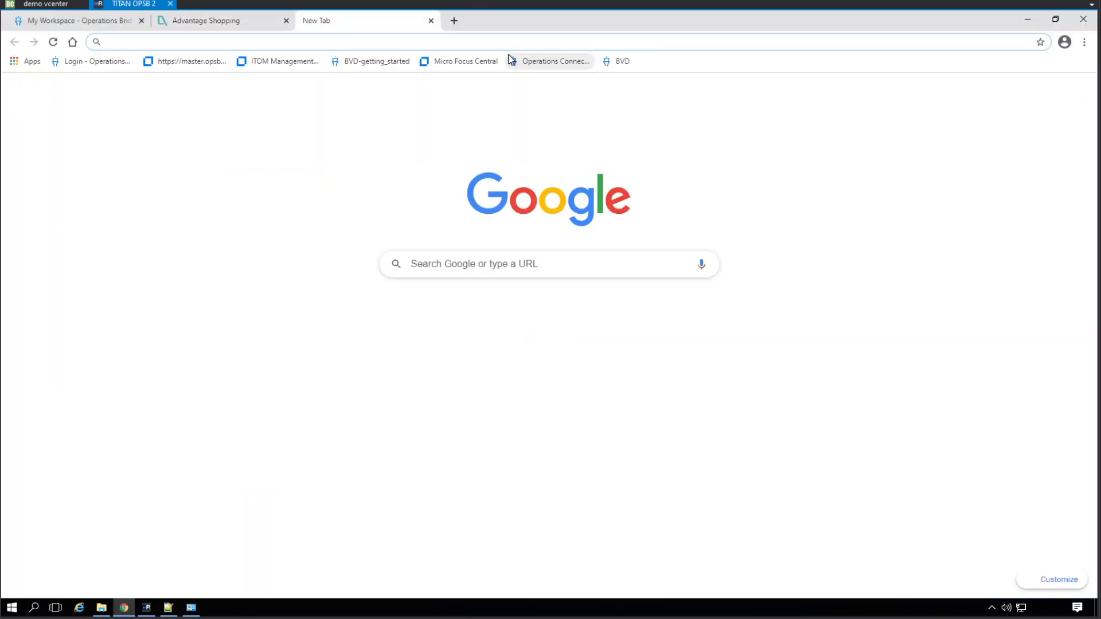
pyautogui.write('ssh pty')
pyautogui.press('Return')
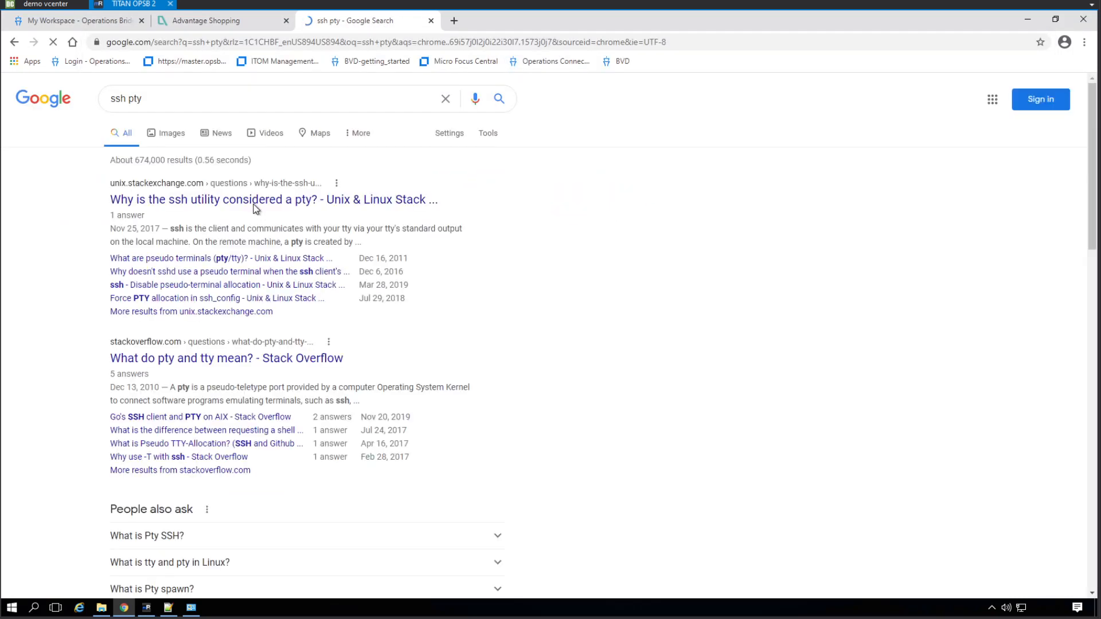
pyautogui.click(350, 202)
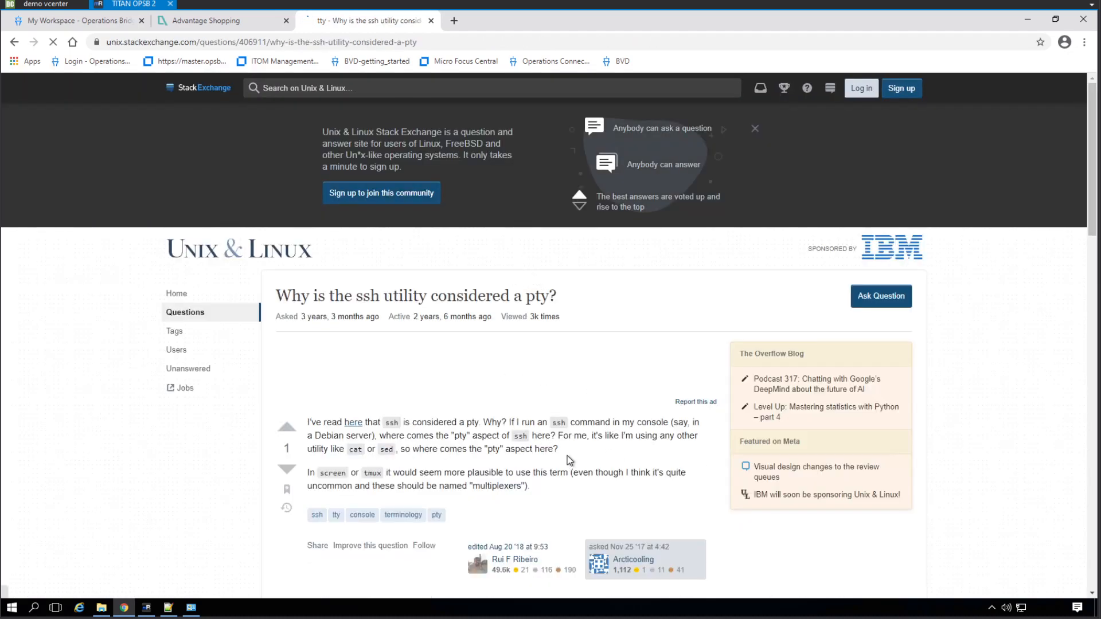
# - Read the explanation of why ssh counts as a pty, then return to the studio
pyautogui.scroll(-1, 570, 438)
pyautogui.scroll(-3, 531, 441)
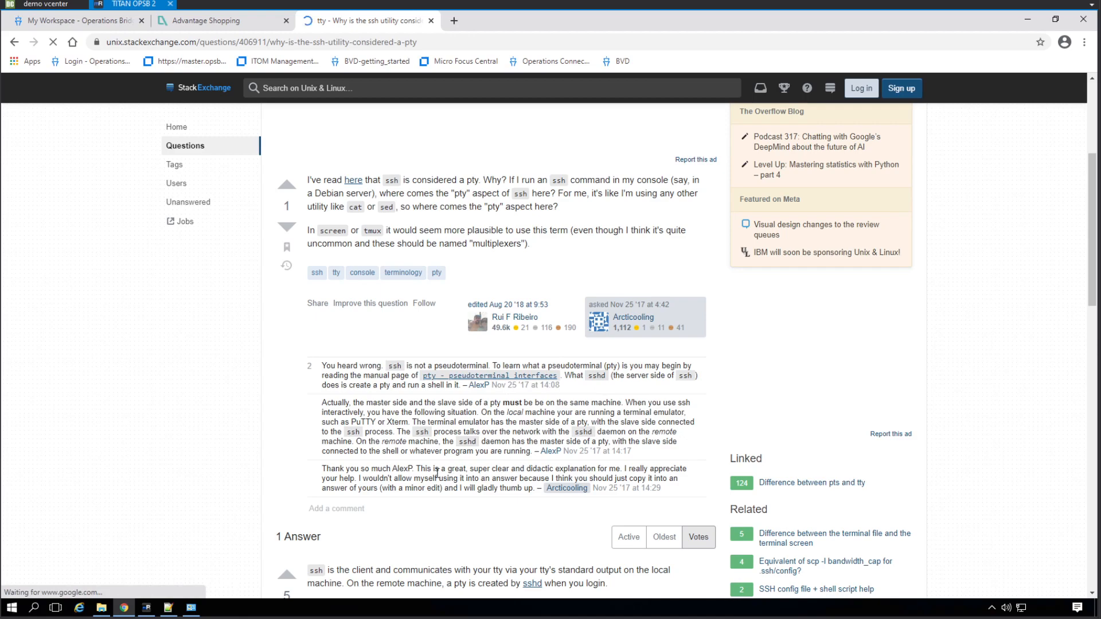
pyautogui.scroll(-3, 442, 464)
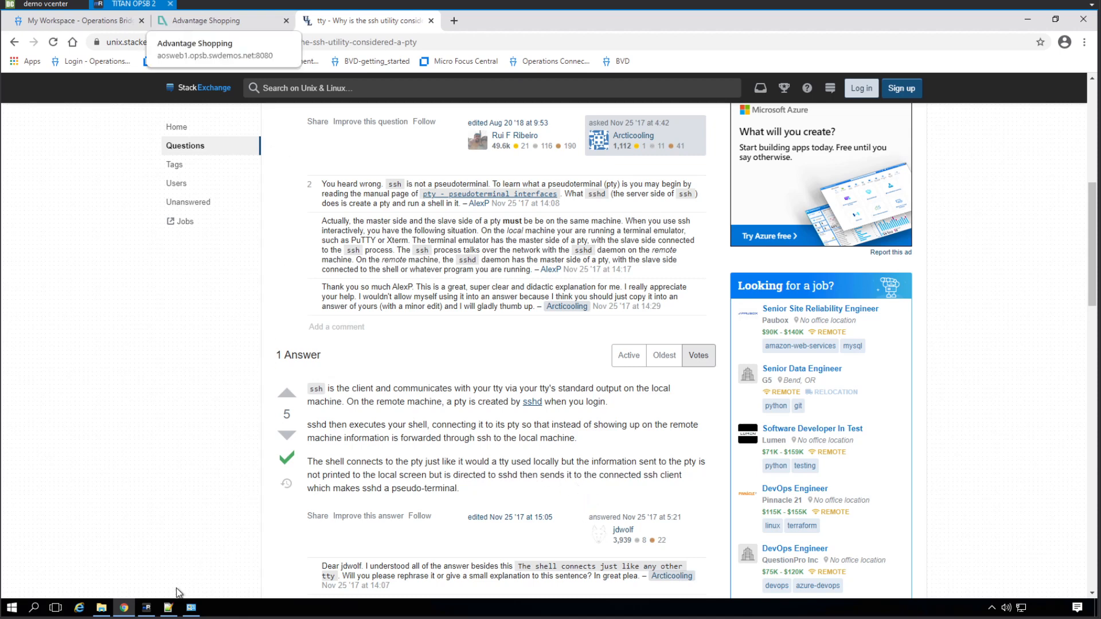
pyautogui.click(141, 610)
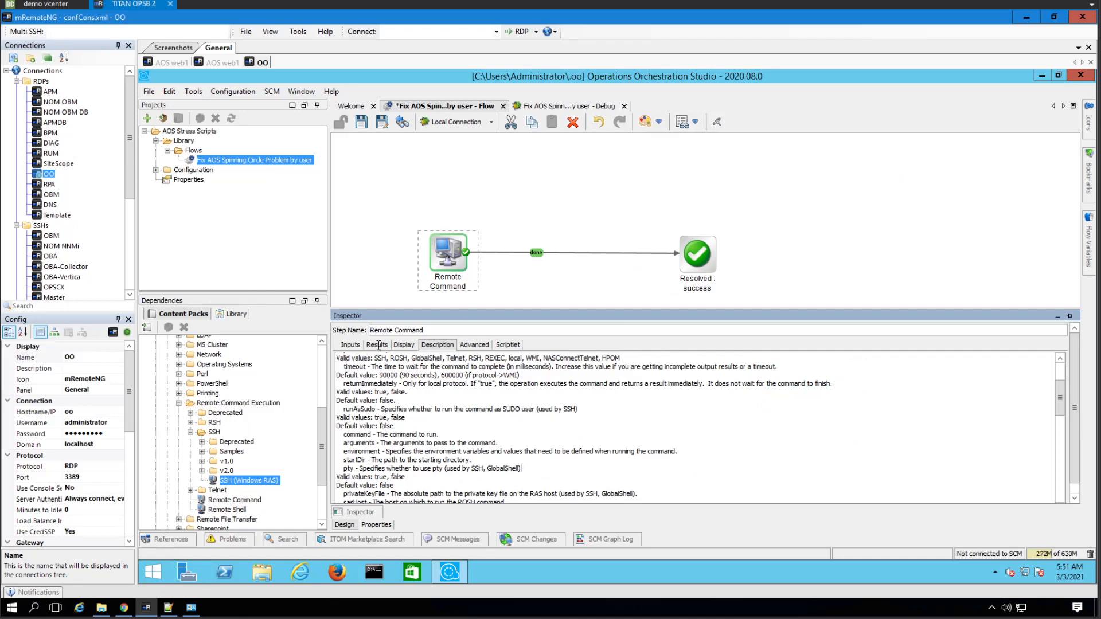
# - Set the Remote Command step's pty input to use the constant value true
pyautogui.click(351, 344)
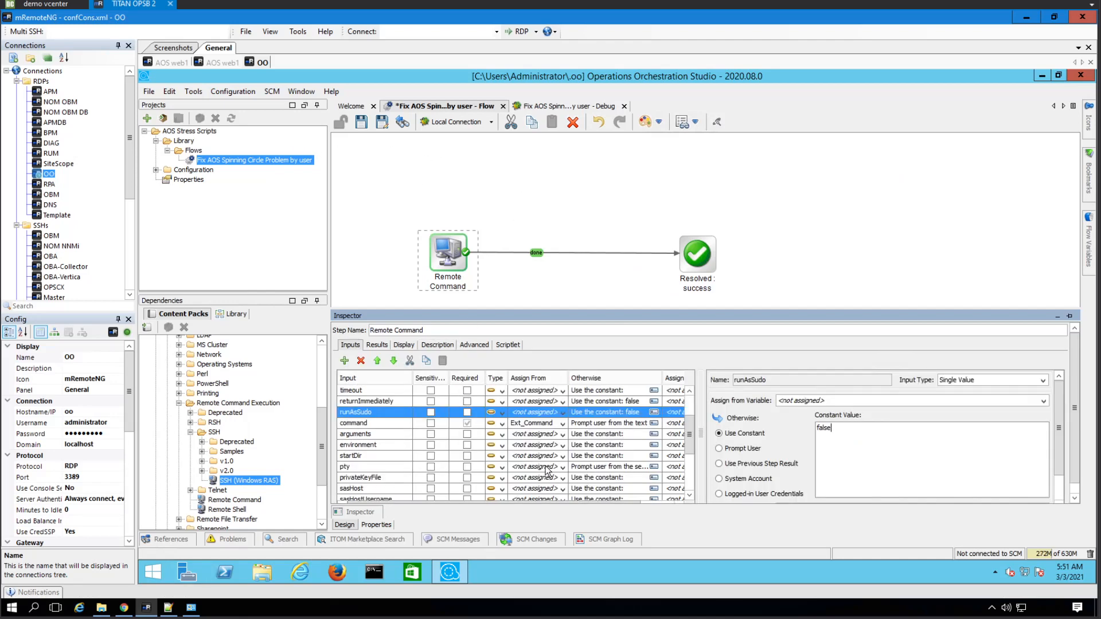
pyautogui.click(554, 468)
pyautogui.click(730, 435)
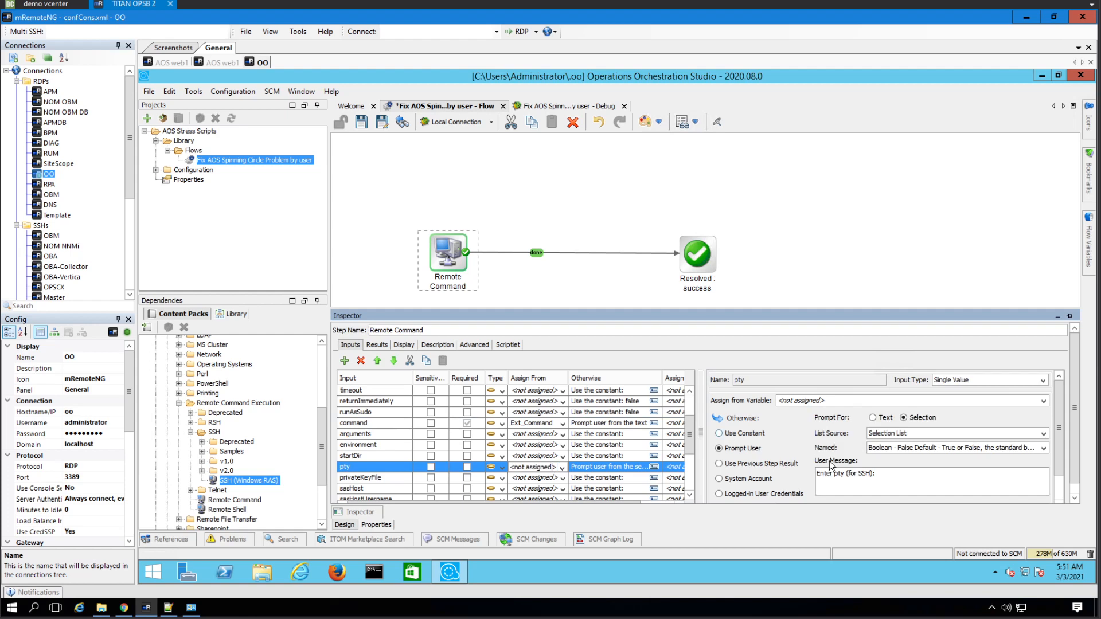
pyautogui.click(852, 472)
pyautogui.write('t')
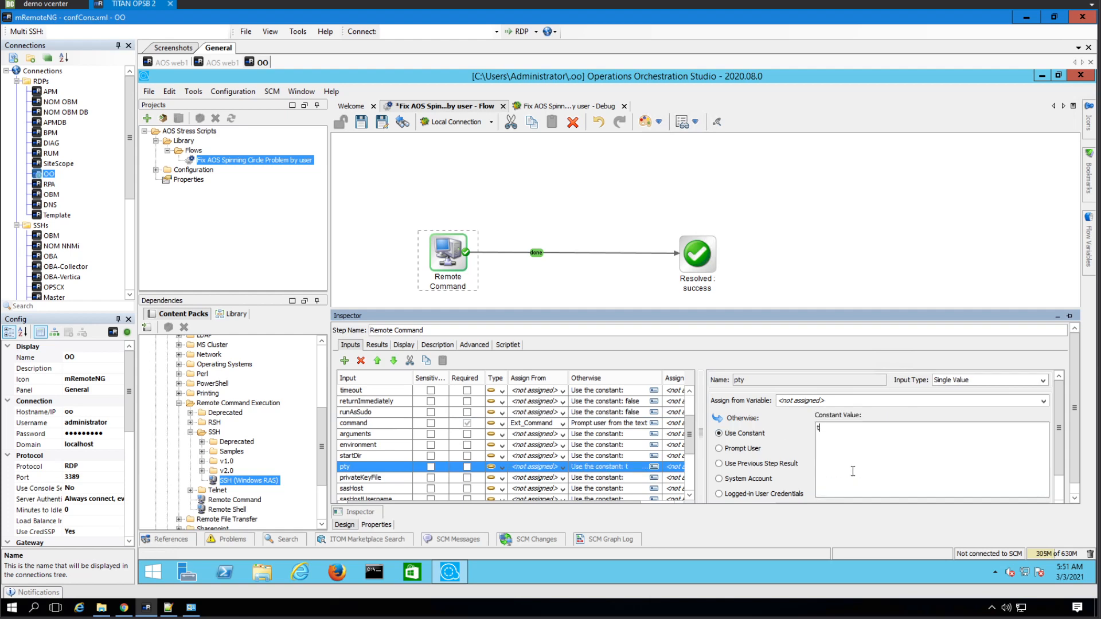
pyautogui.write('rue')
pyautogui.click(538, 150)
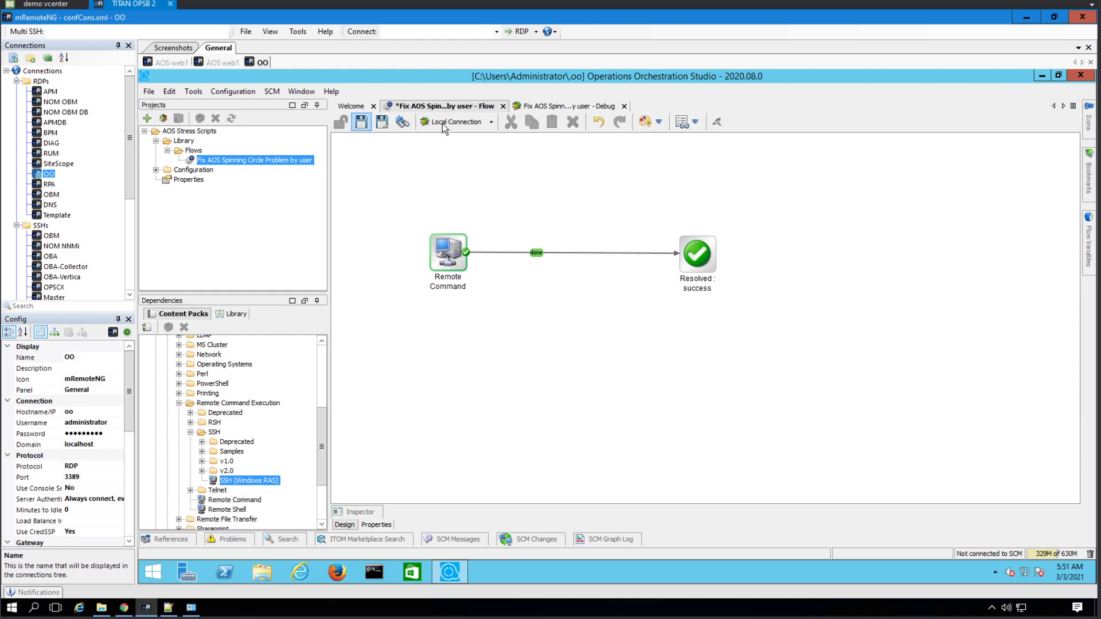
pyautogui.click(442, 122)
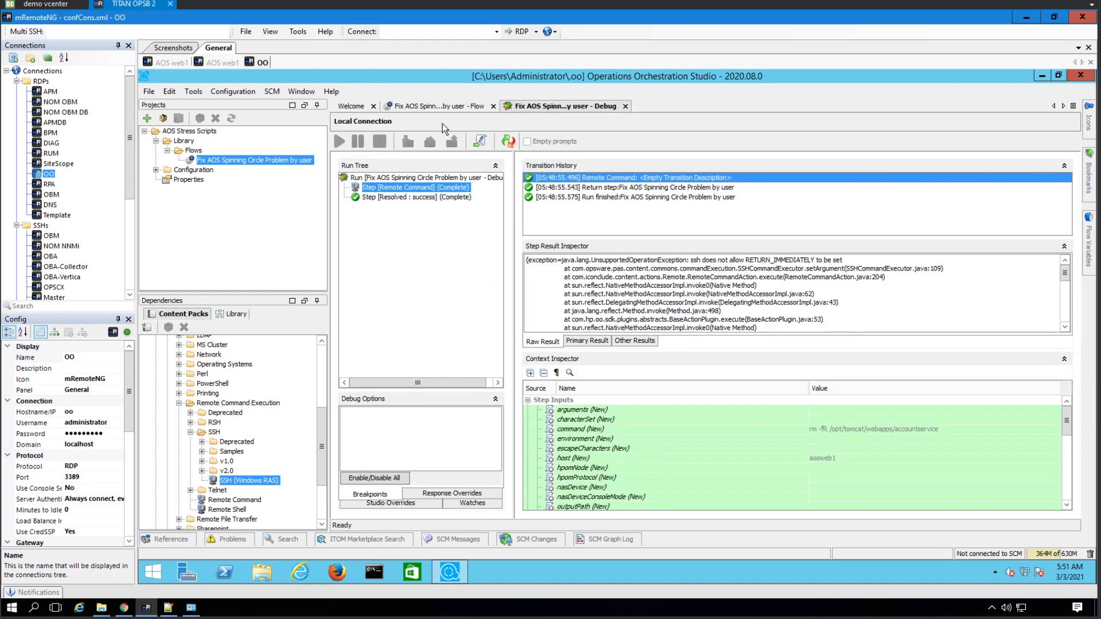
# - Restart the debug run with the root login, its password, and host aosweb1
pyautogui.click(506, 141)
pyautogui.click(341, 141)
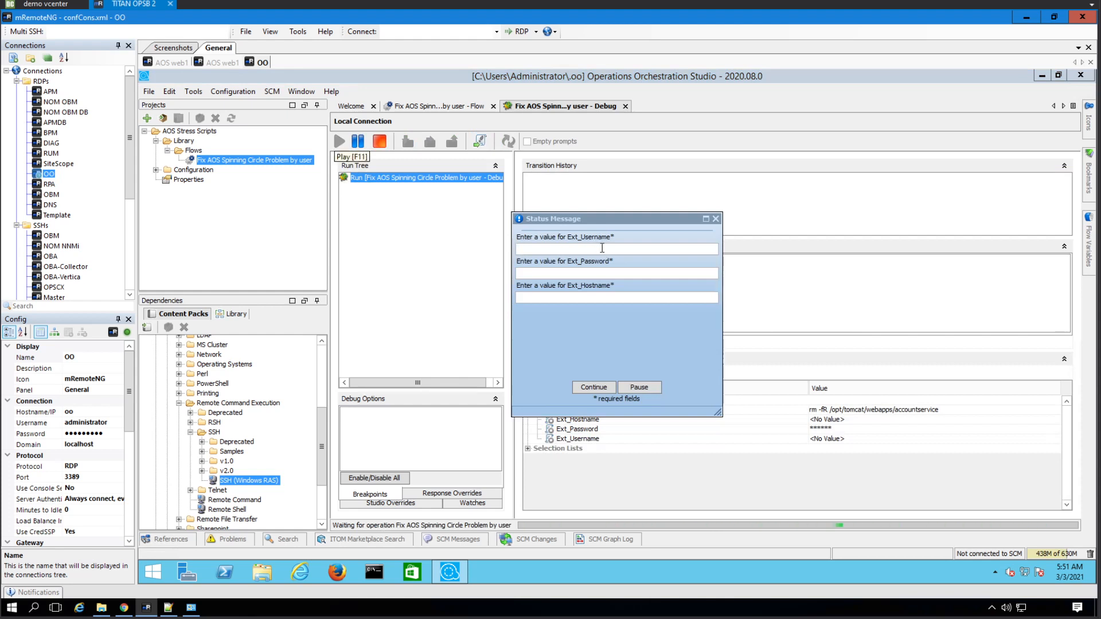
pyautogui.press('Tab')
pyautogui.press('BackSpace')
pyautogui.press('BackSpace')
pyautogui.press('BackSpace')
pyautogui.press('BackSpace')
pyautogui.press('Tab')
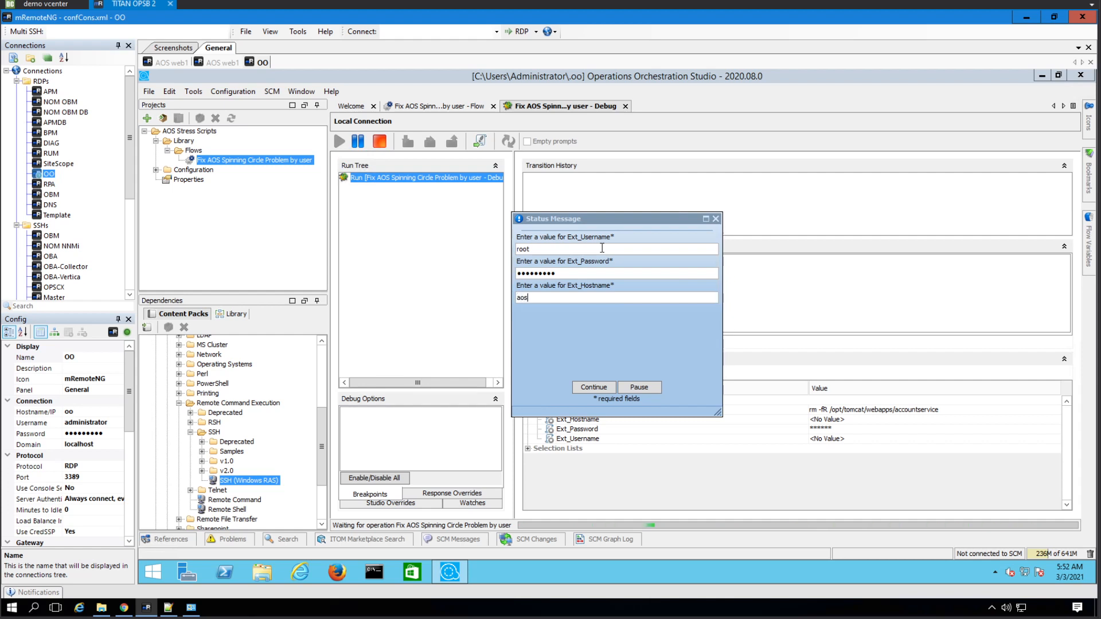
pyautogui.click(593, 386)
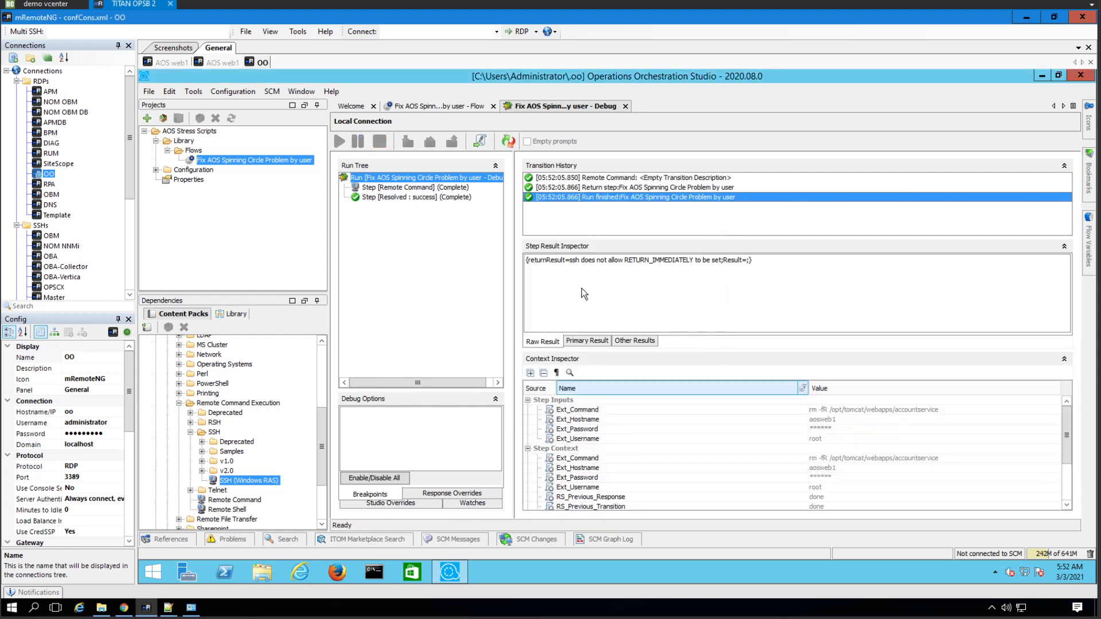
# - Review the Remote Command error that ssh disallows RETURN_IMMEDIATELY, then return to the flow
pyautogui.click(621, 179)
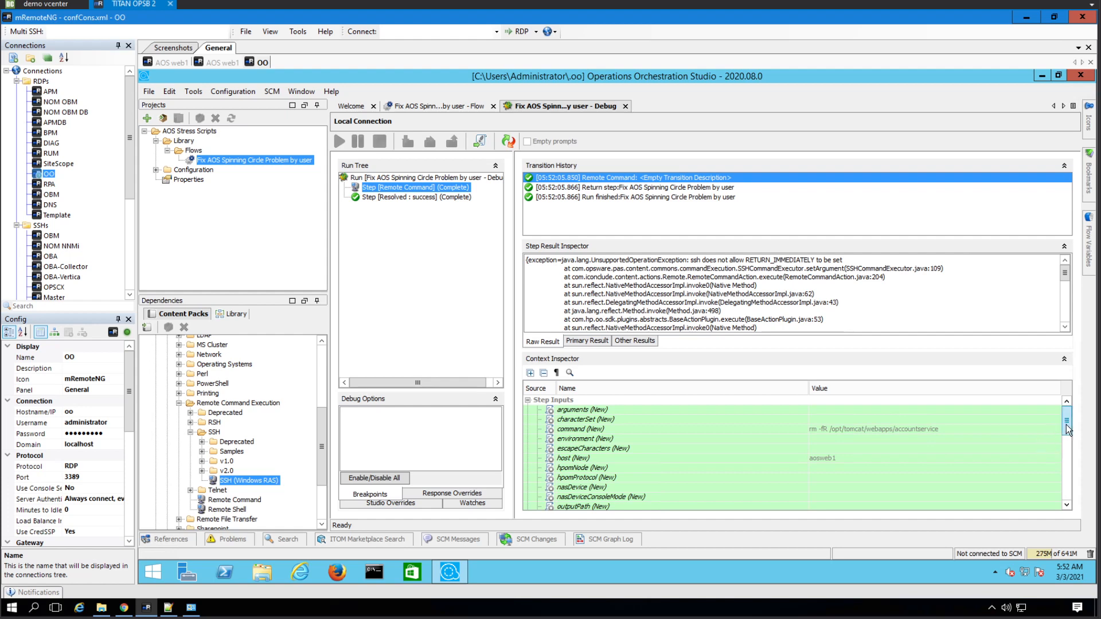
pyautogui.scroll(-1, 1068, 445)
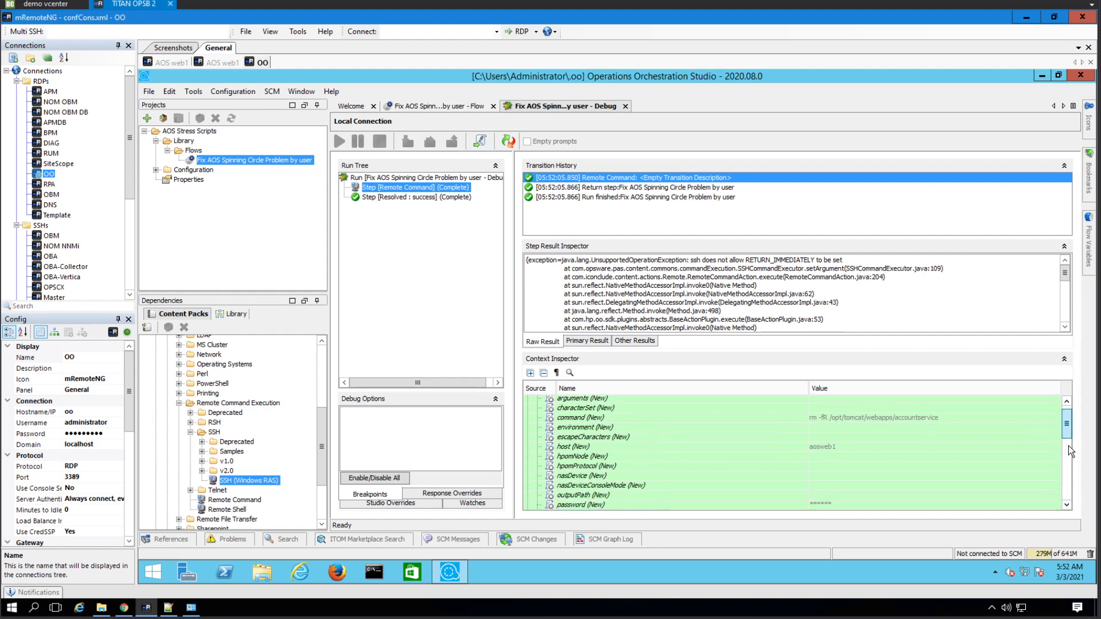
pyautogui.scroll(-6, 1068, 445)
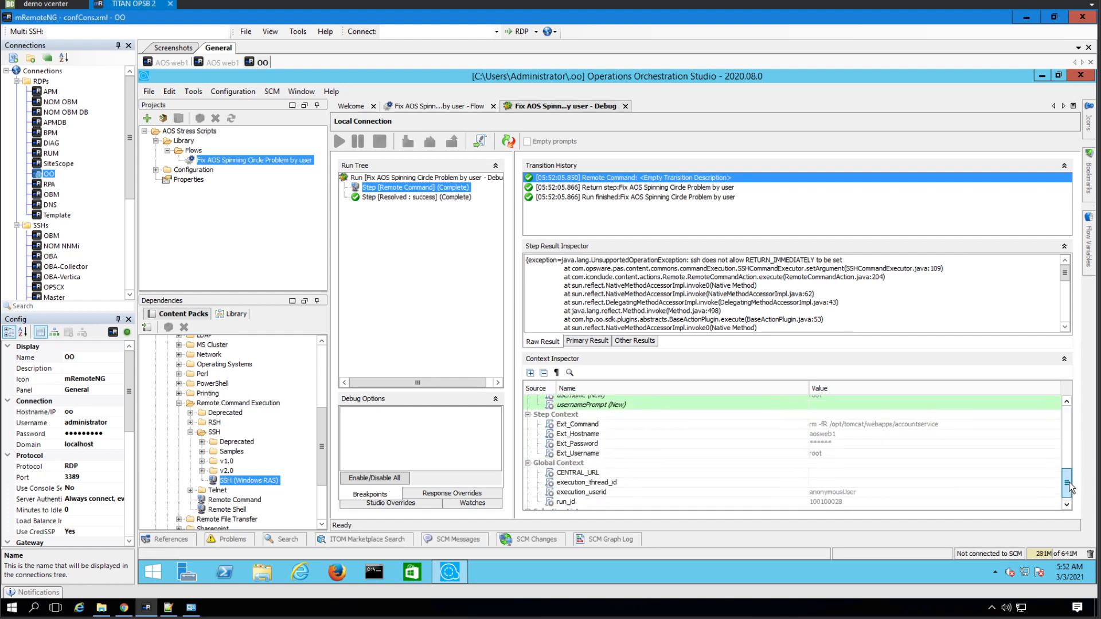
pyautogui.scroll(7, 1068, 486)
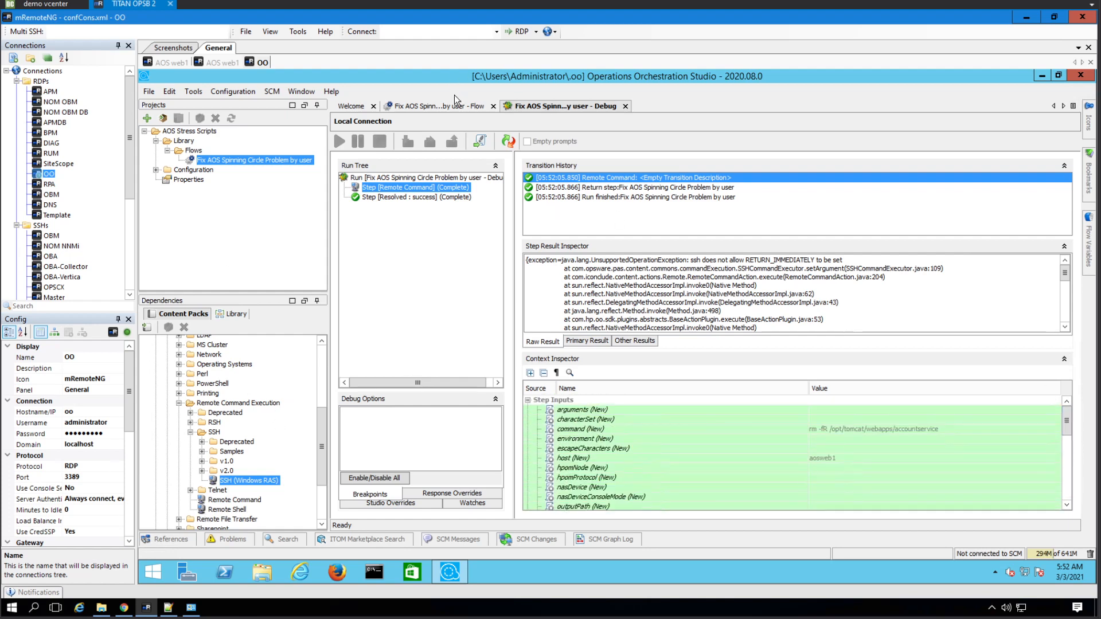
pyautogui.click(459, 109)
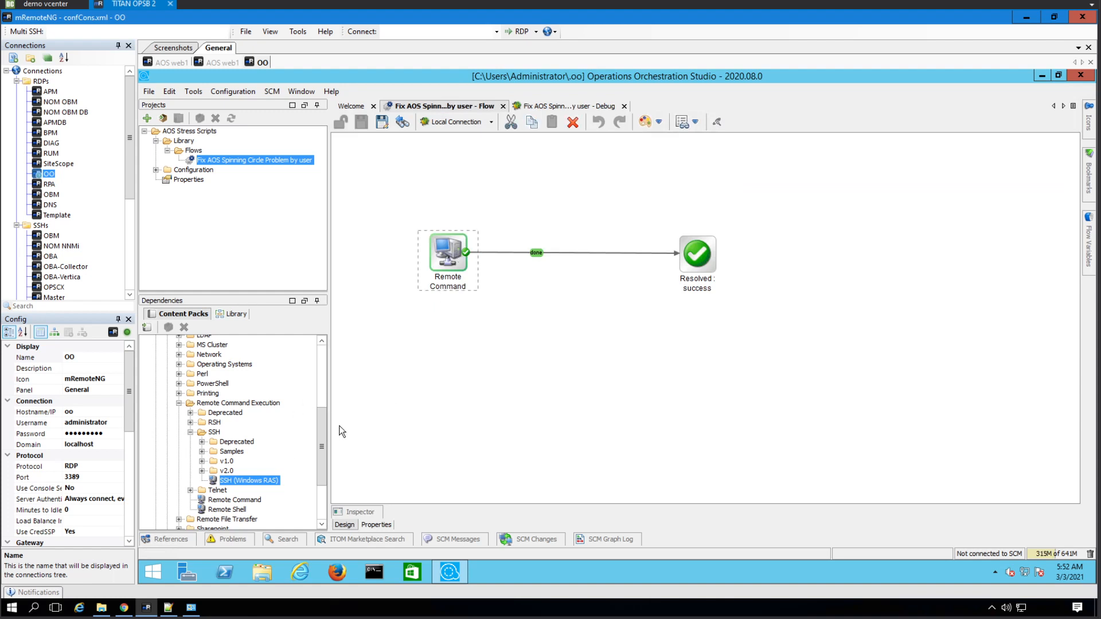
# - In the Dependencies tree, collapse the SSH operations folder and expand Templates
pyautogui.click(187, 432)
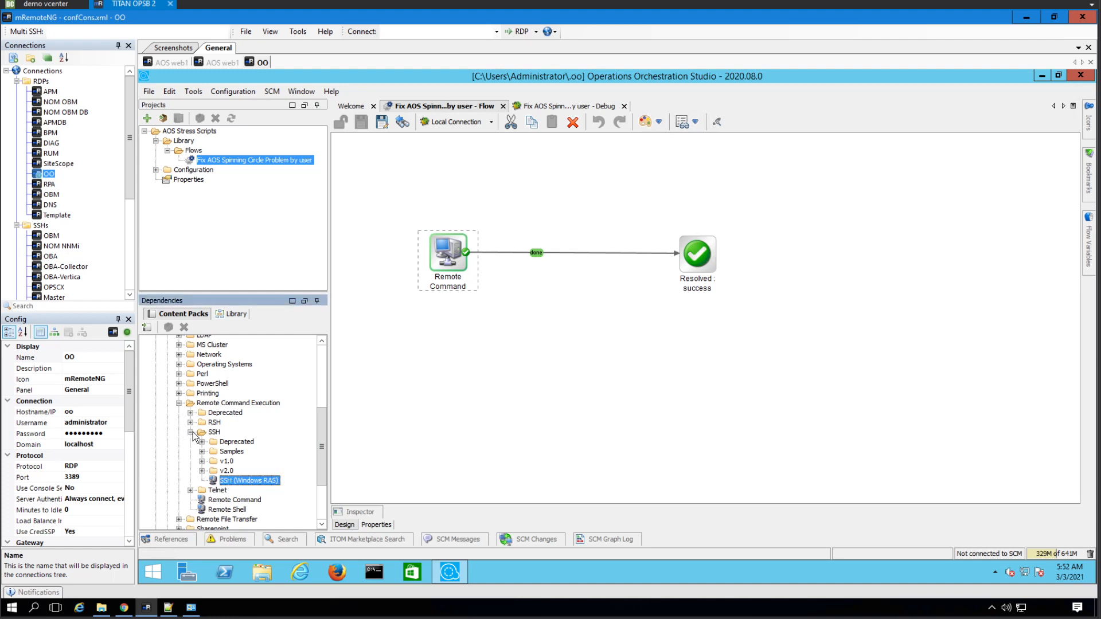
pyautogui.click(189, 432)
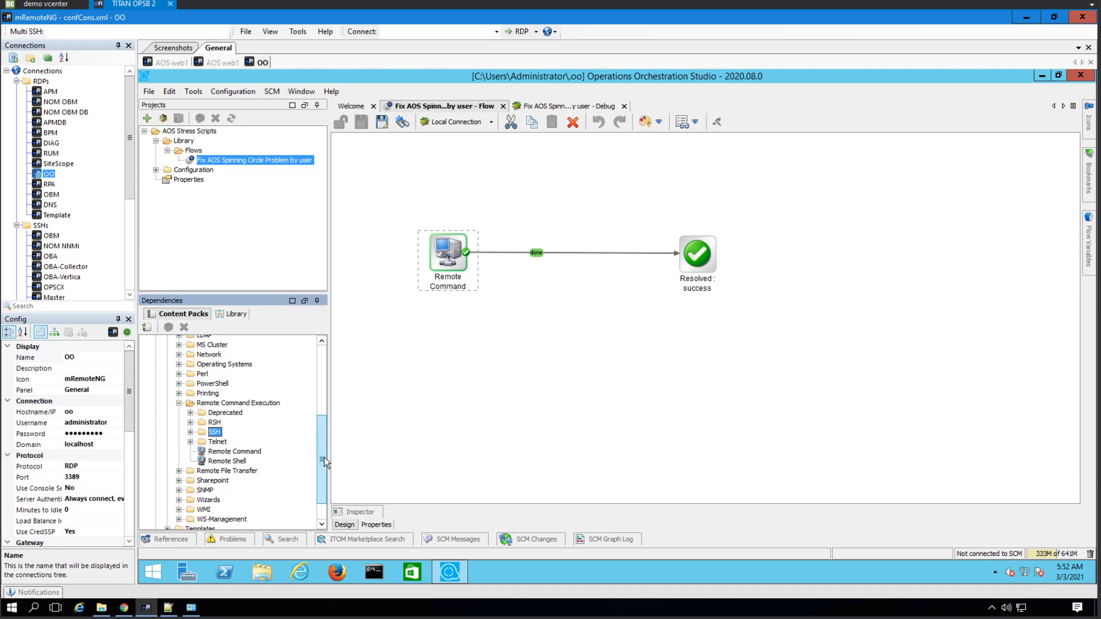
pyautogui.moveTo(324, 457); pyautogui.dragTo(325, 469)
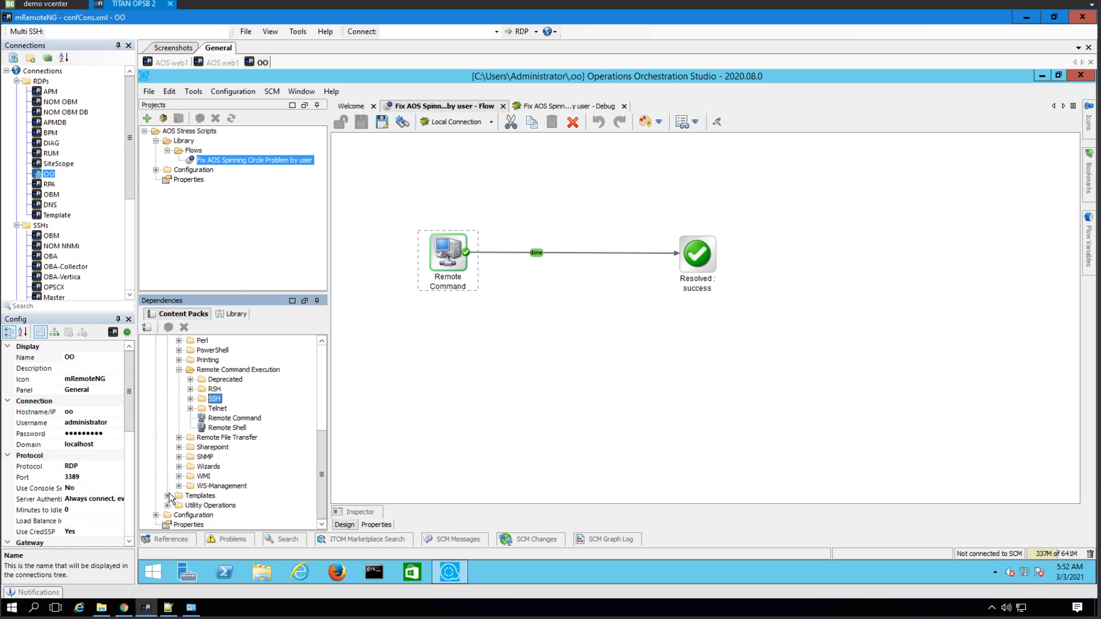
pyautogui.click(167, 495)
# - Search the library for 'ssh', then refine the search text to 'command'
pyautogui.moveTo(325, 436); pyautogui.dragTo(324, 477)
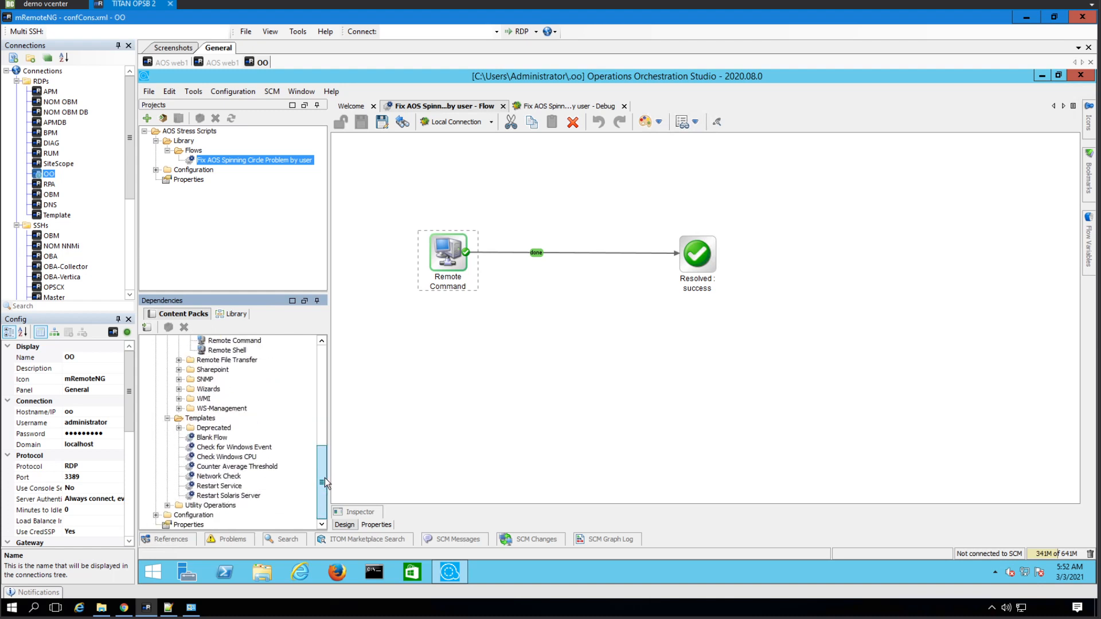
pyautogui.click(284, 539)
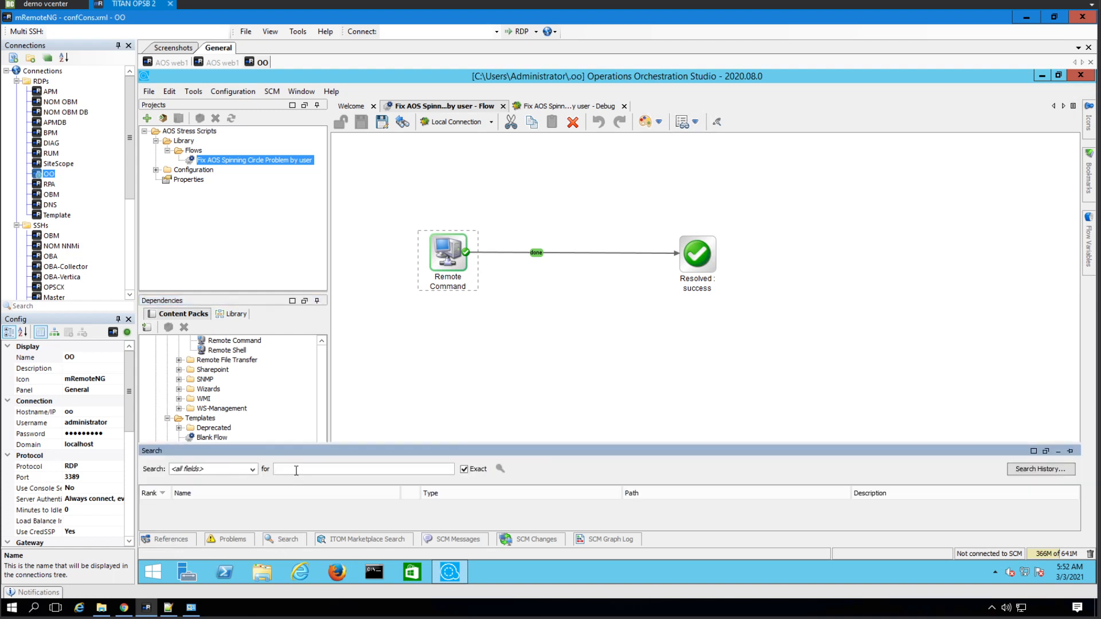
pyautogui.write('ssh')
pyautogui.press('Return')
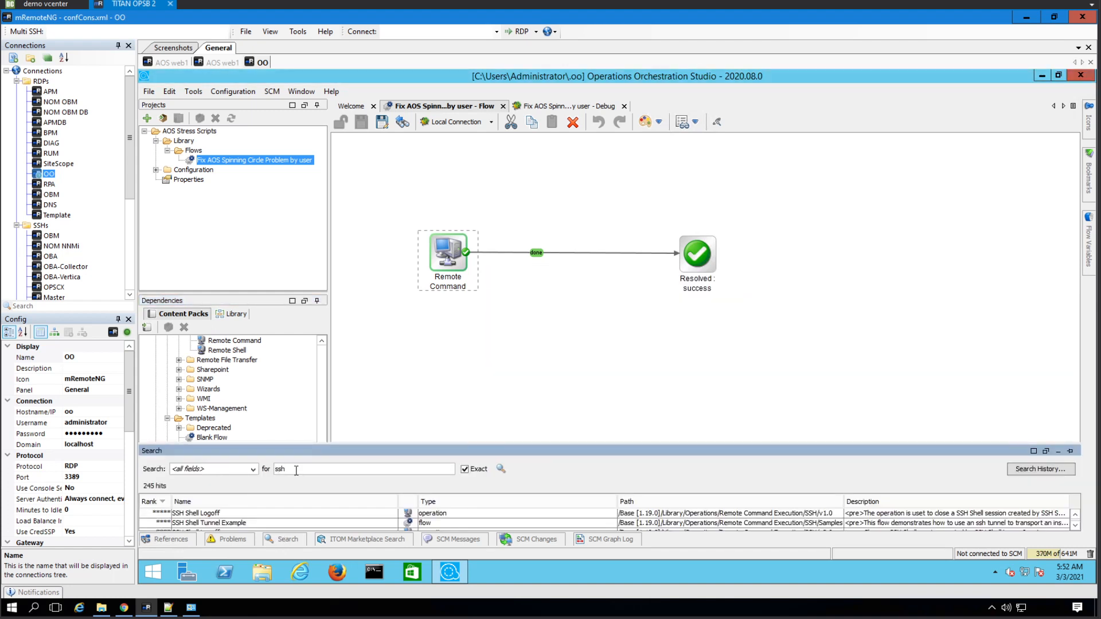
pyautogui.moveTo(288, 470); pyautogui.dragTo(255, 456)
pyautogui.write('command')
pyautogui.press('Return')
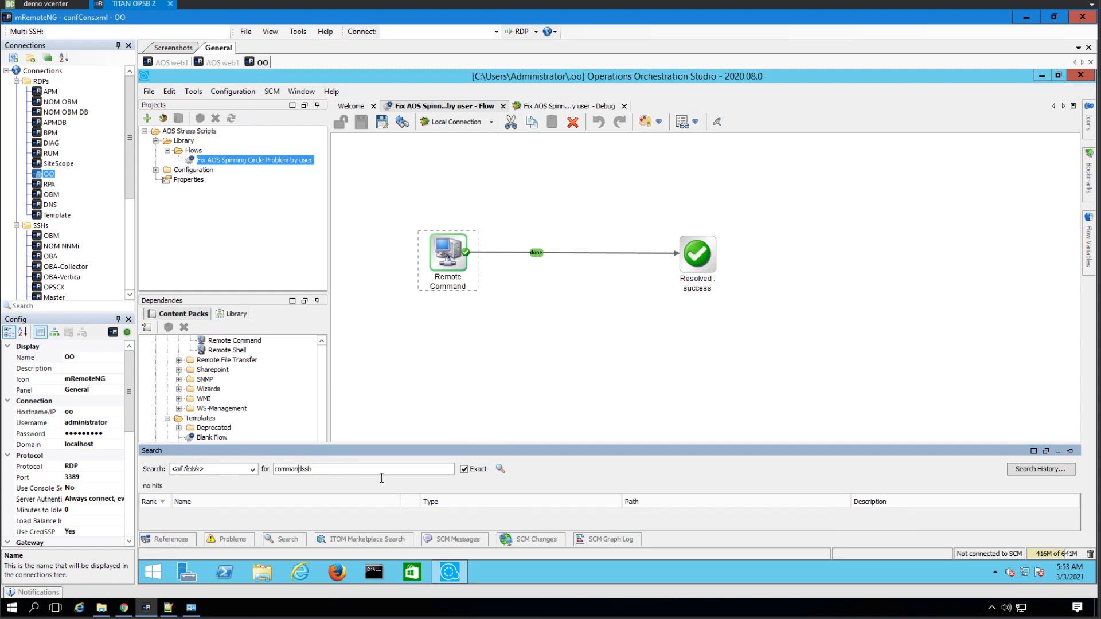
pyautogui.hotkey('shift', 'Left')
pyautogui.hotkey('shift', 'Left')
pyautogui.hotkey('shift', 'Left')
pyautogui.press('BackSpace')
pyautogui.press('Return')
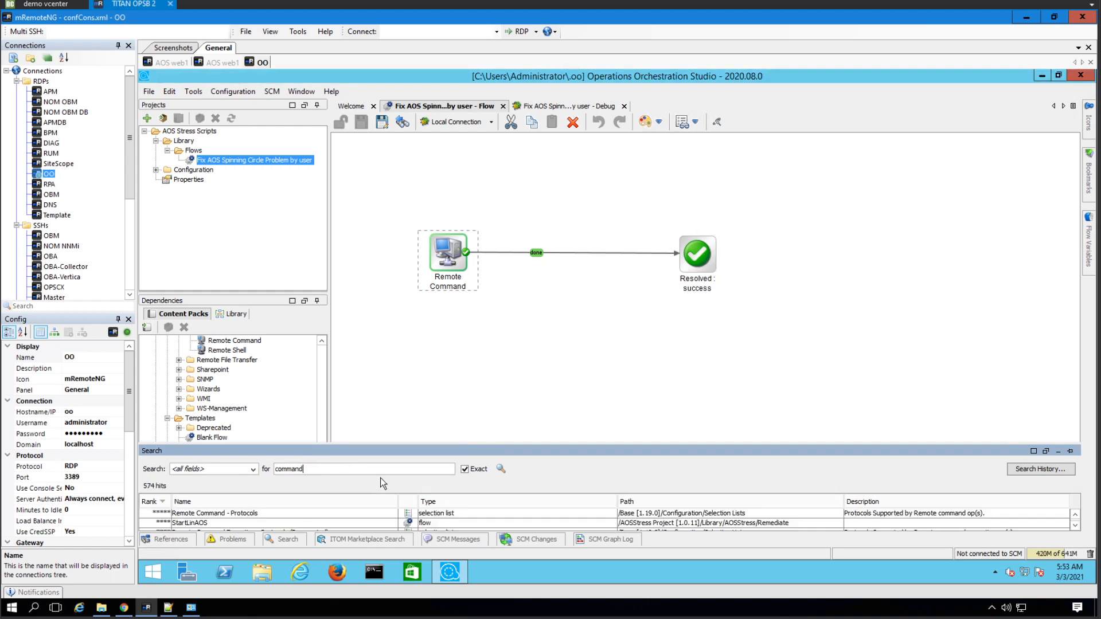
# - Enlarge the 574-hit results list and select the SSH Command operation
pyautogui.click(624, 289)
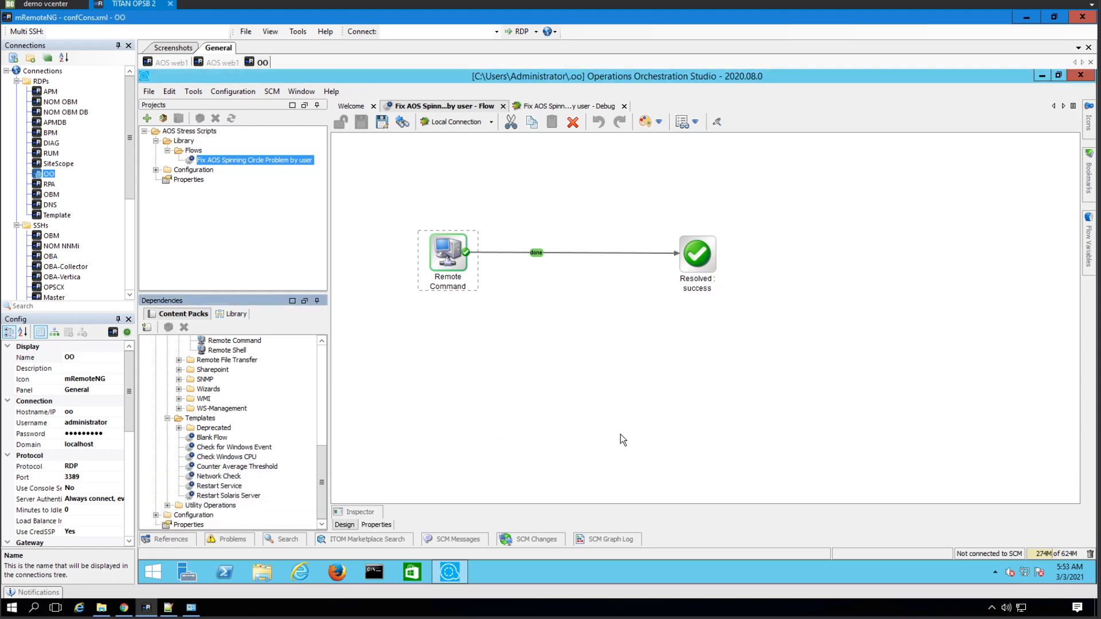
pyautogui.click(271, 538)
pyautogui.moveTo(577, 444); pyautogui.dragTo(582, 327)
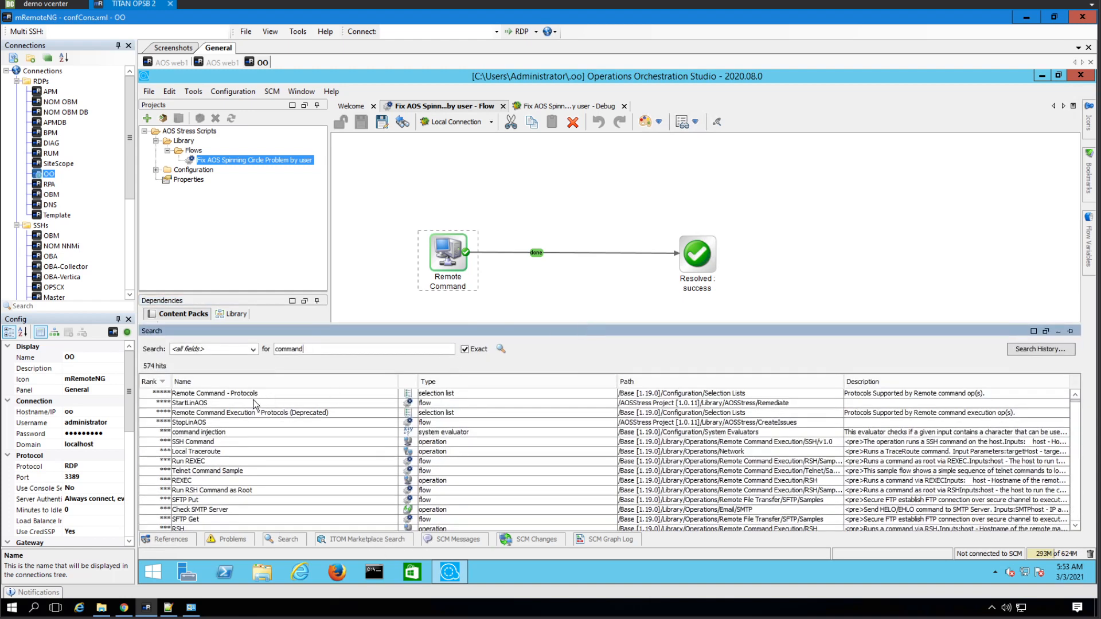
pyautogui.click(202, 445)
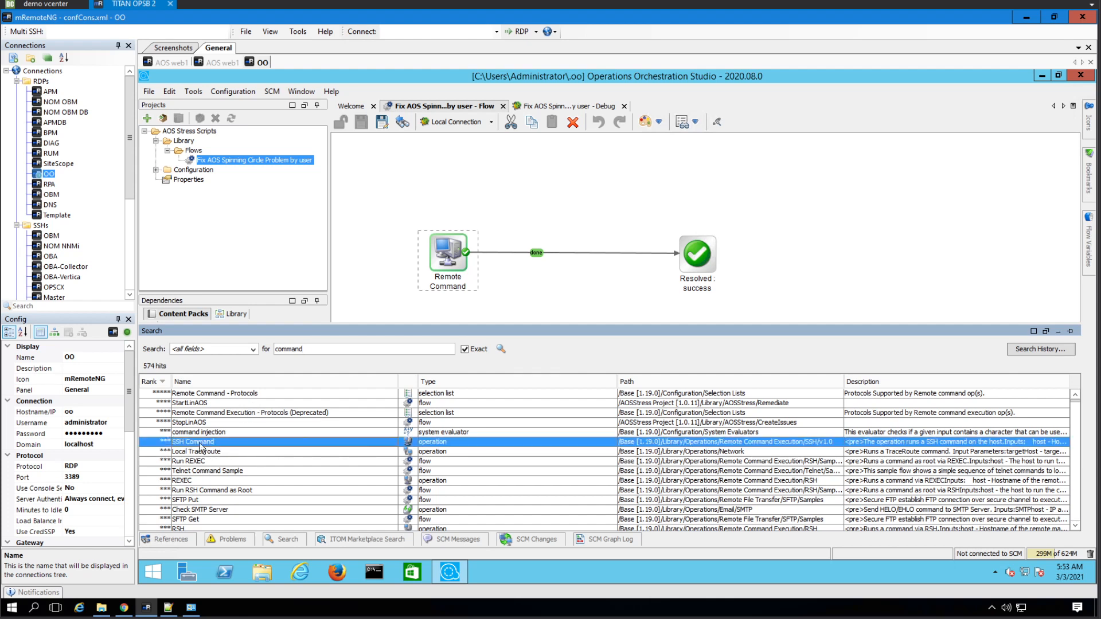
# - Add SSH Command to the flow and delete the old Remote Command step
pyautogui.moveTo(471, 194); pyautogui.dragTo(471, 194)
pyautogui.doubleClick(471, 195)
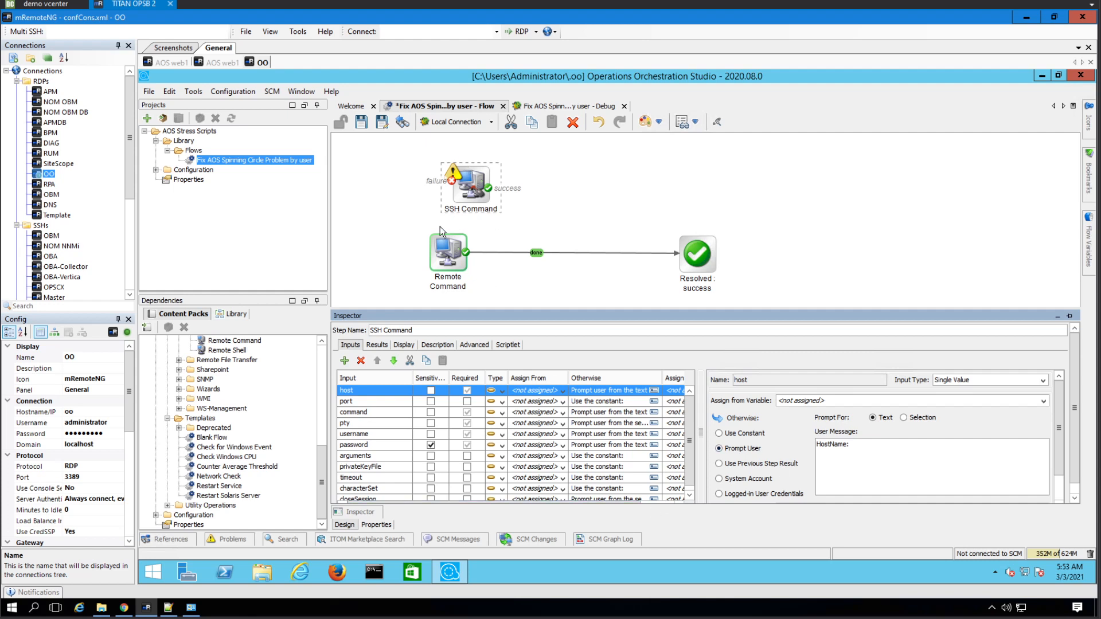
pyautogui.click(444, 250)
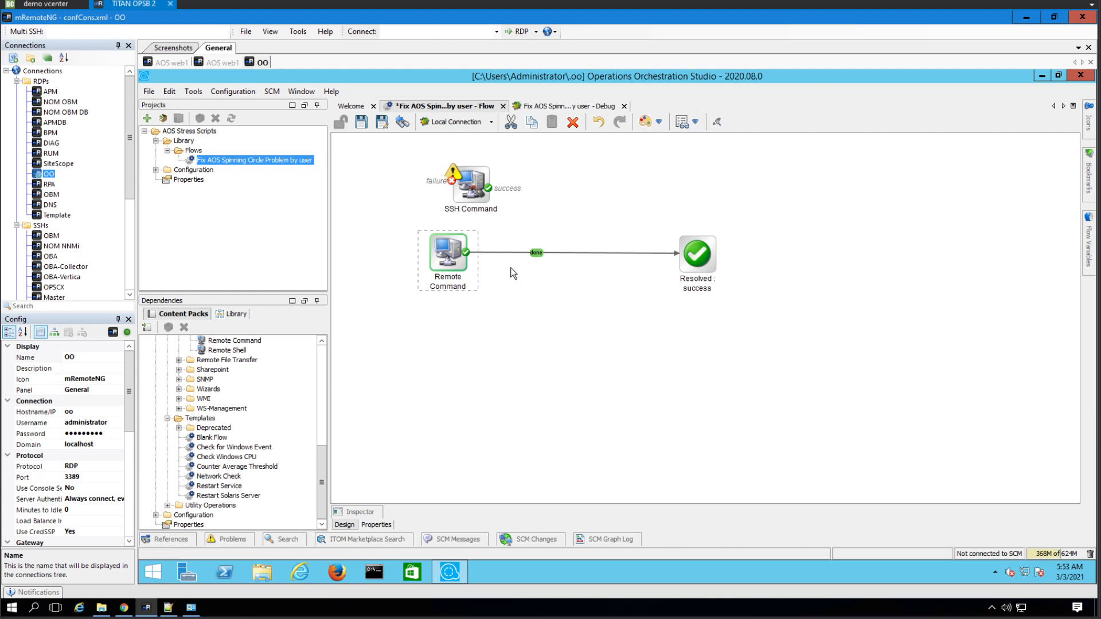
pyautogui.press('Delete')
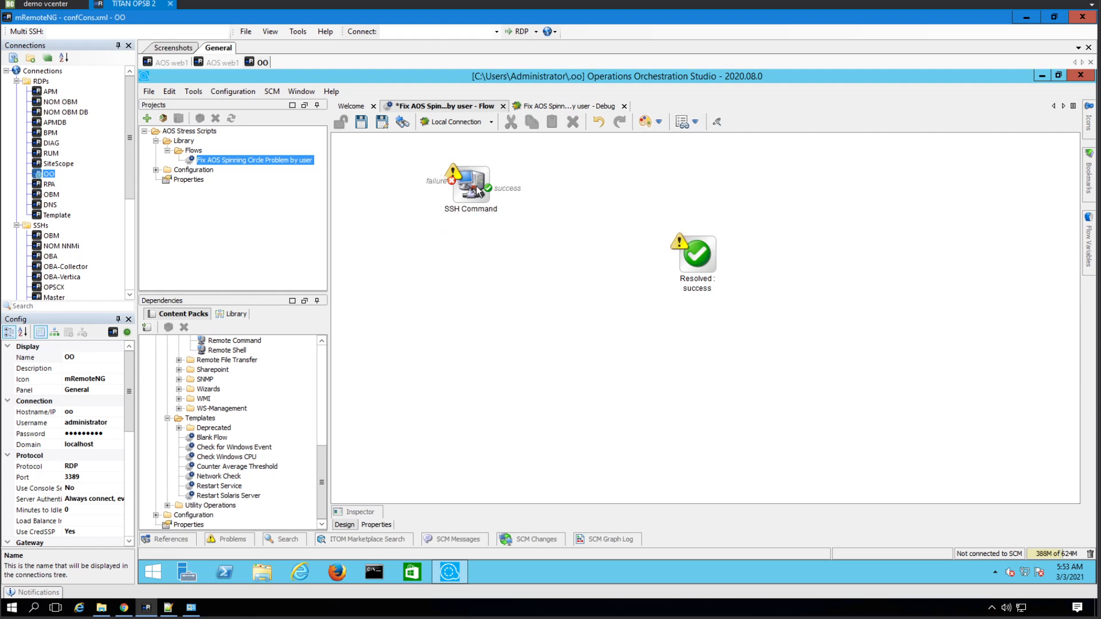
# - Give SSH Command one done response, make it the start step, and wire it to Resolved: success
pyautogui.rightClick(476, 189)
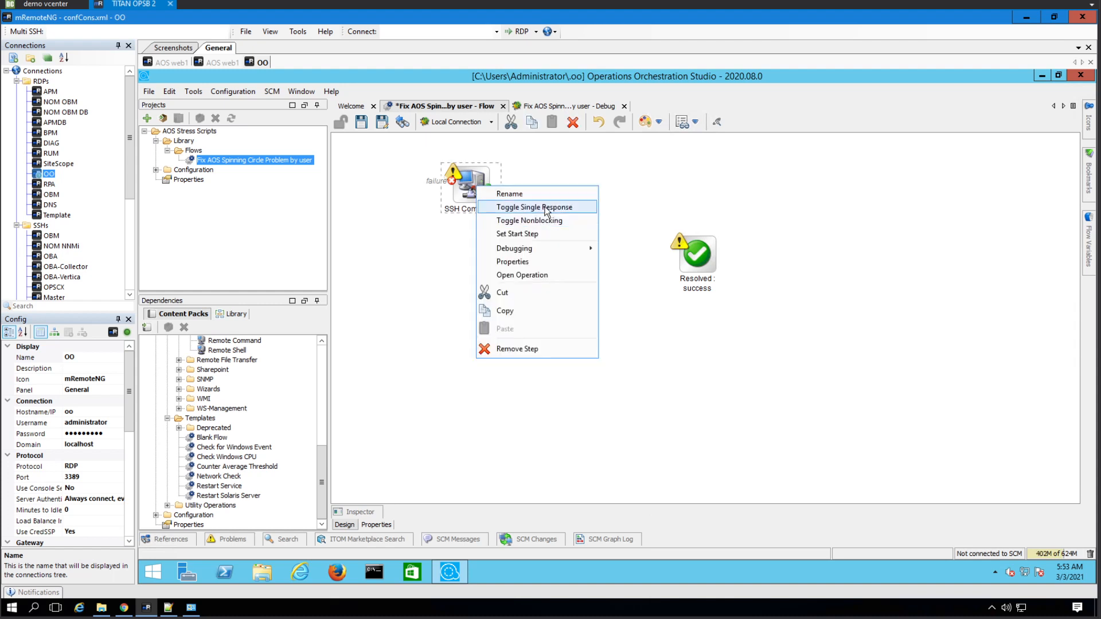
pyautogui.click(545, 207)
pyautogui.rightClick(474, 187)
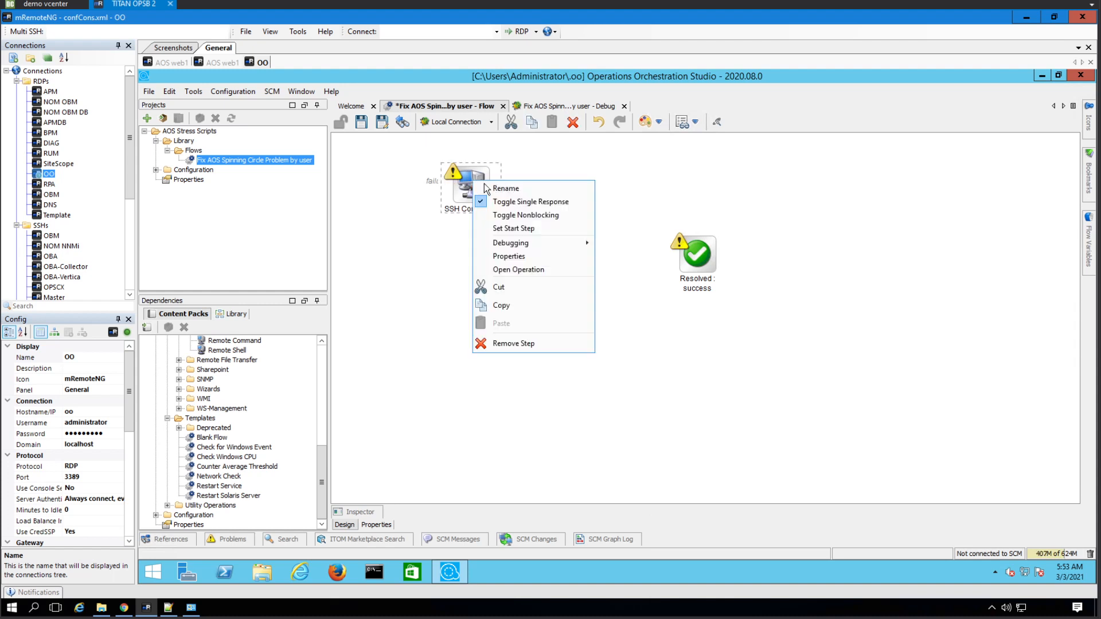
pyautogui.click(529, 229)
pyautogui.moveTo(492, 192); pyautogui.dragTo(684, 249)
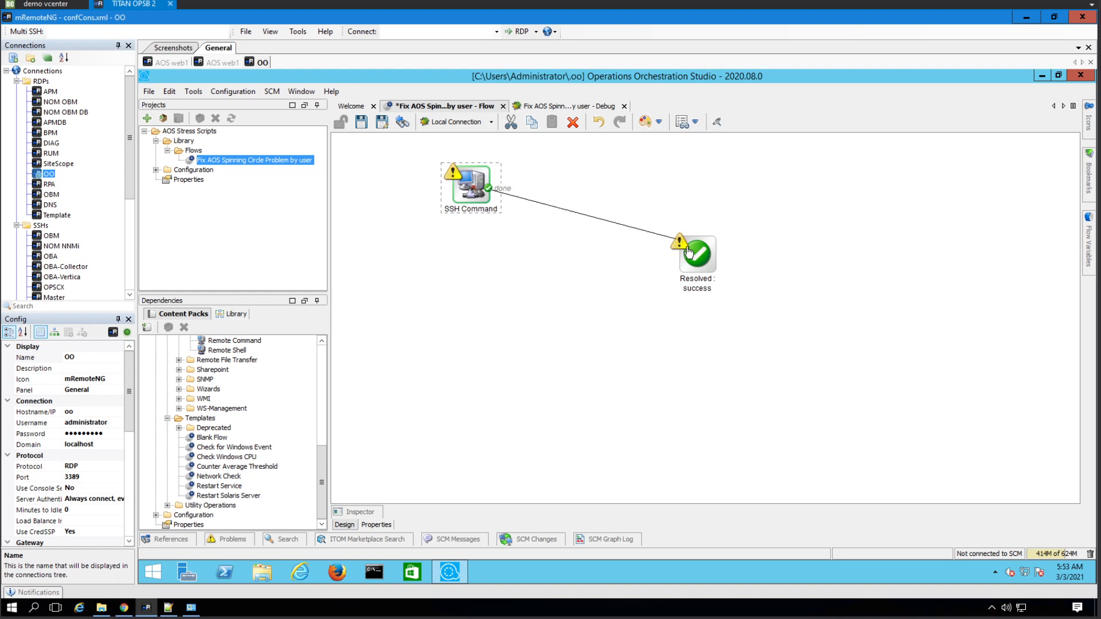
pyautogui.click(471, 188)
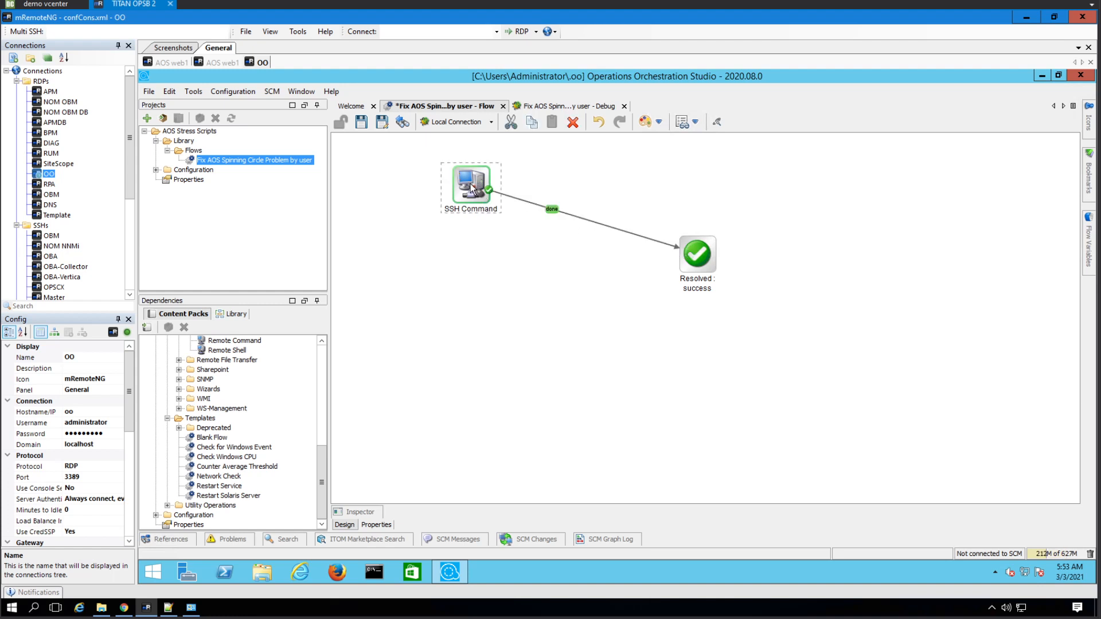
pyautogui.doubleClick(471, 188)
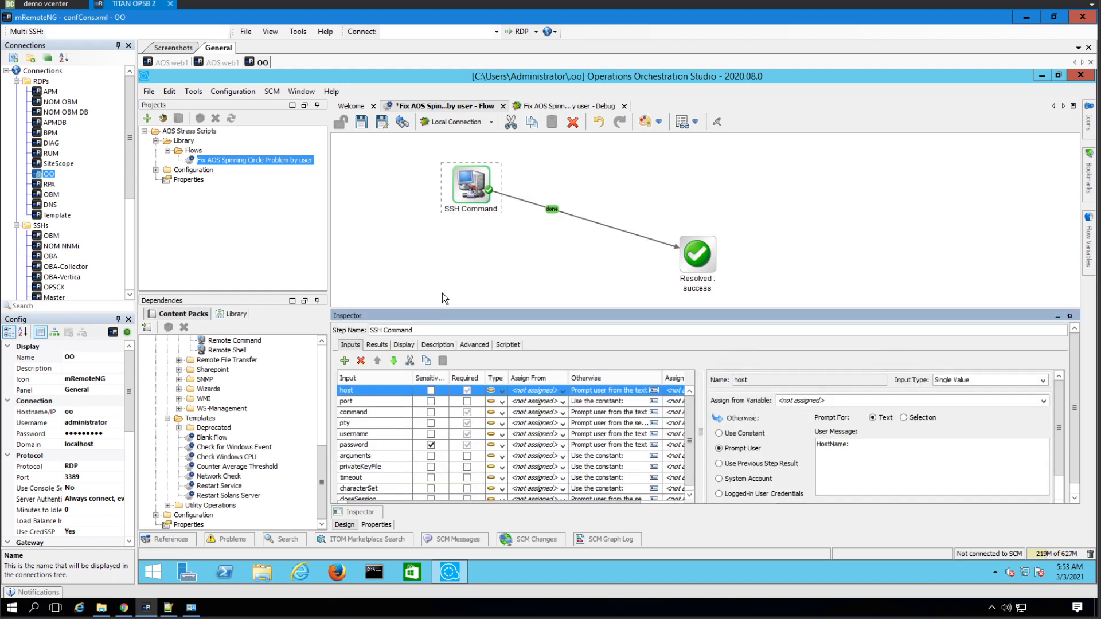
# - Assign host from Ext_Hostname, command from Ext_Command, and set pty to constant true
pyautogui.click(562, 392)
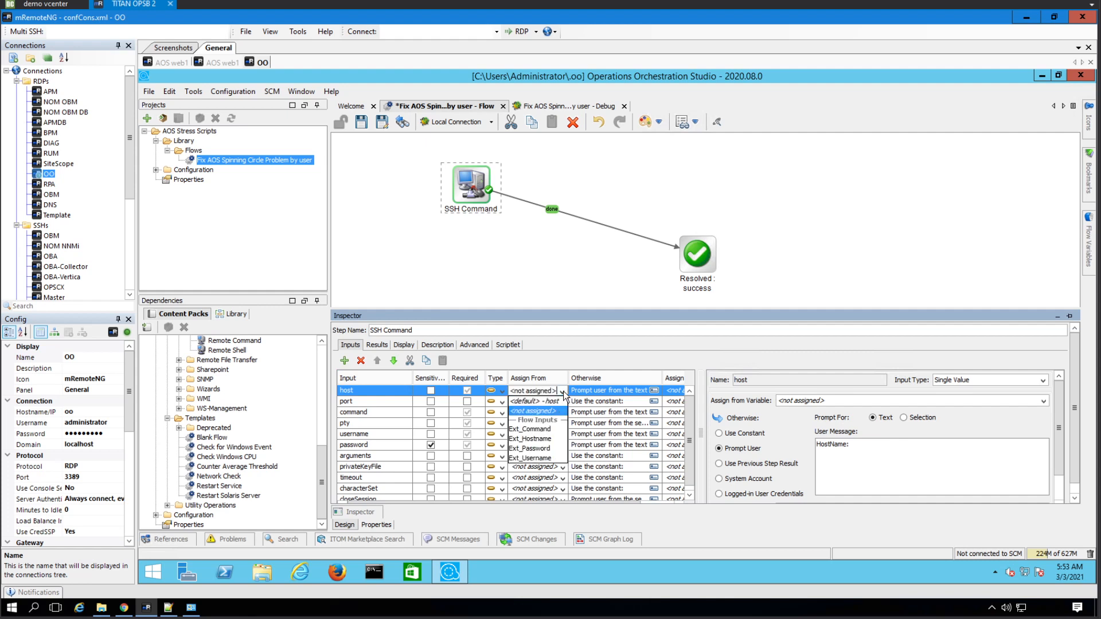
pyautogui.click(548, 440)
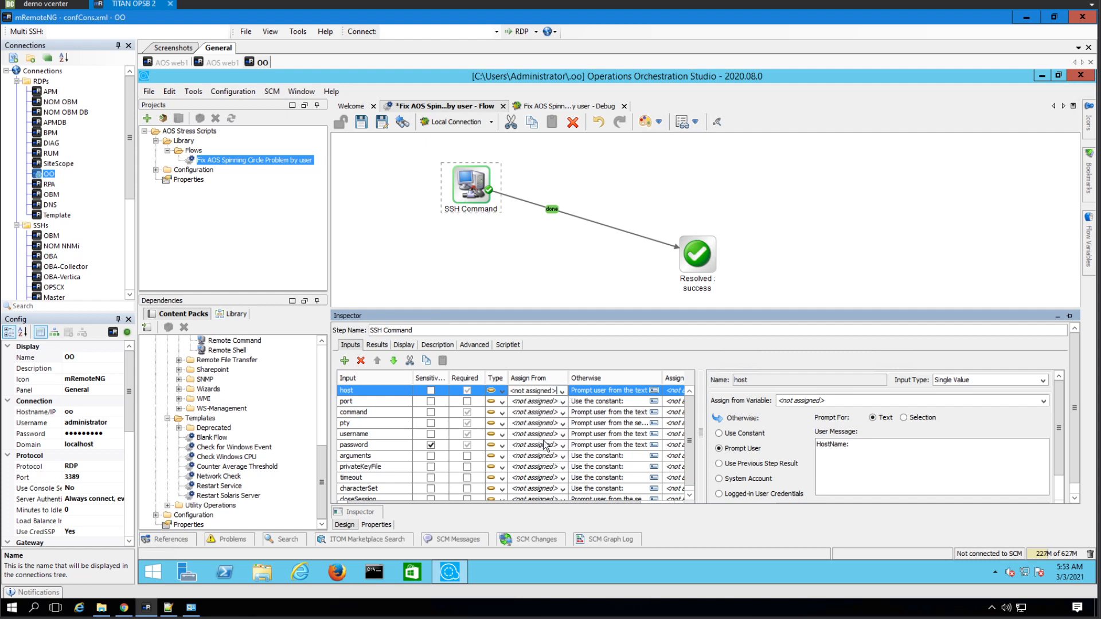
pyautogui.click(562, 413)
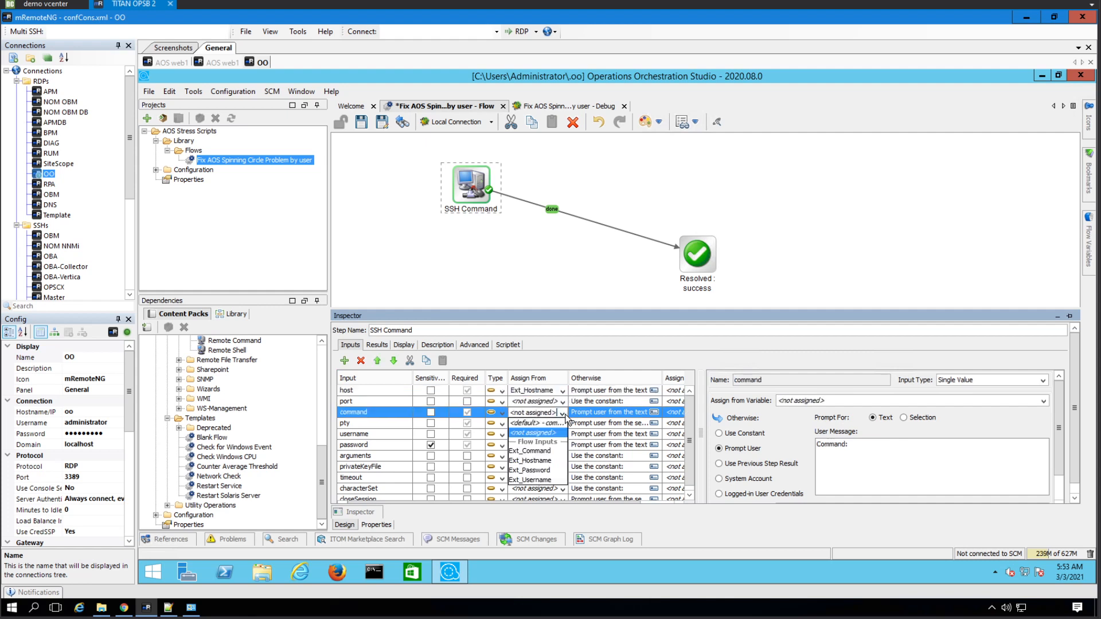
pyautogui.click(550, 452)
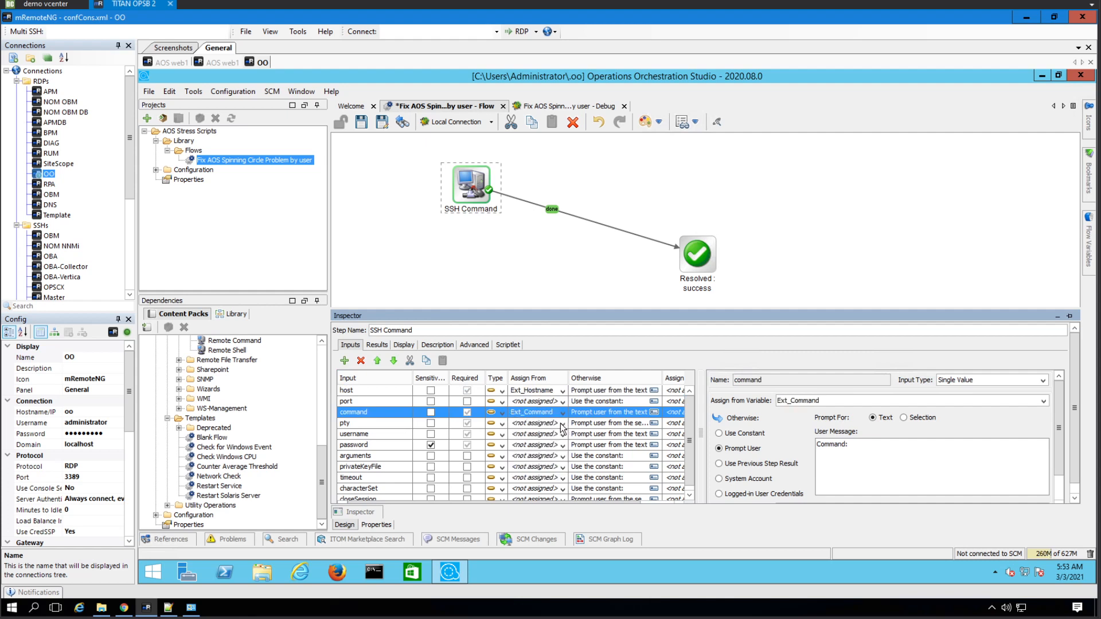
pyautogui.click(540, 423)
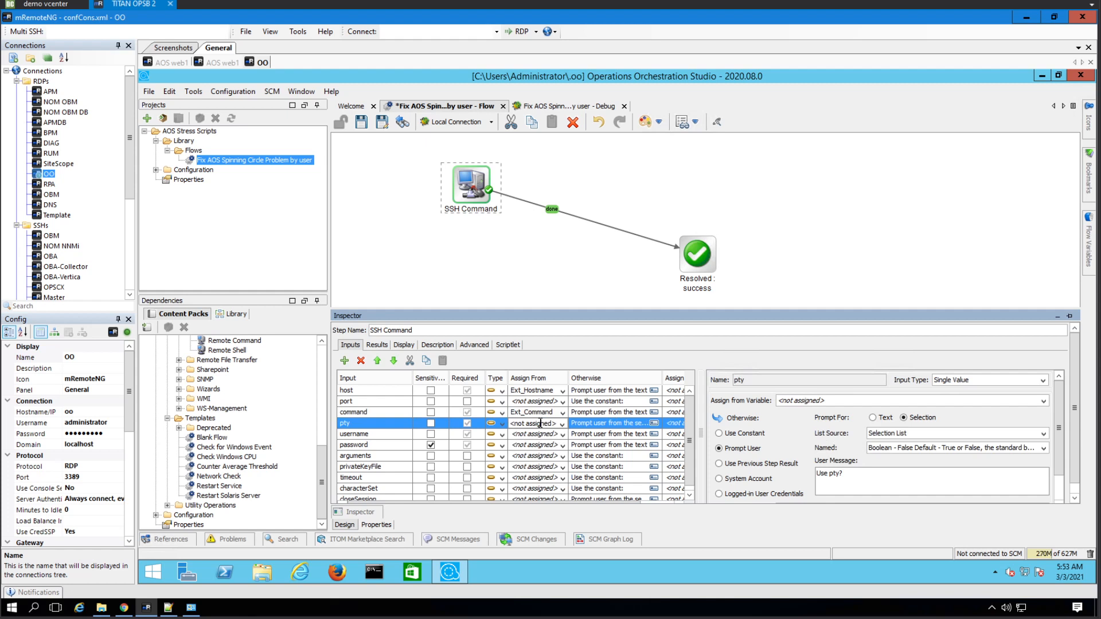
pyautogui.click(745, 434)
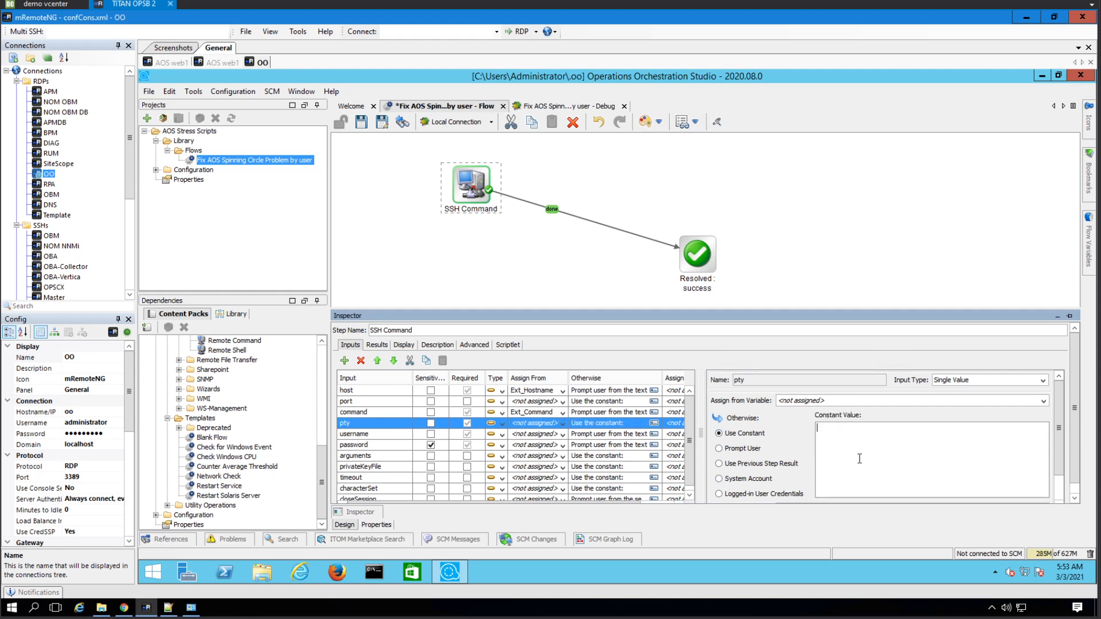
pyautogui.write('true')
pyautogui.press('BackSpace')
pyautogui.press('BackSpace')
pyautogui.press('BackSpace')
# - Assign username from Ext_Username and password from Ext_Password, then save the flow
pyautogui.click(560, 435)
pyautogui.click(562, 435)
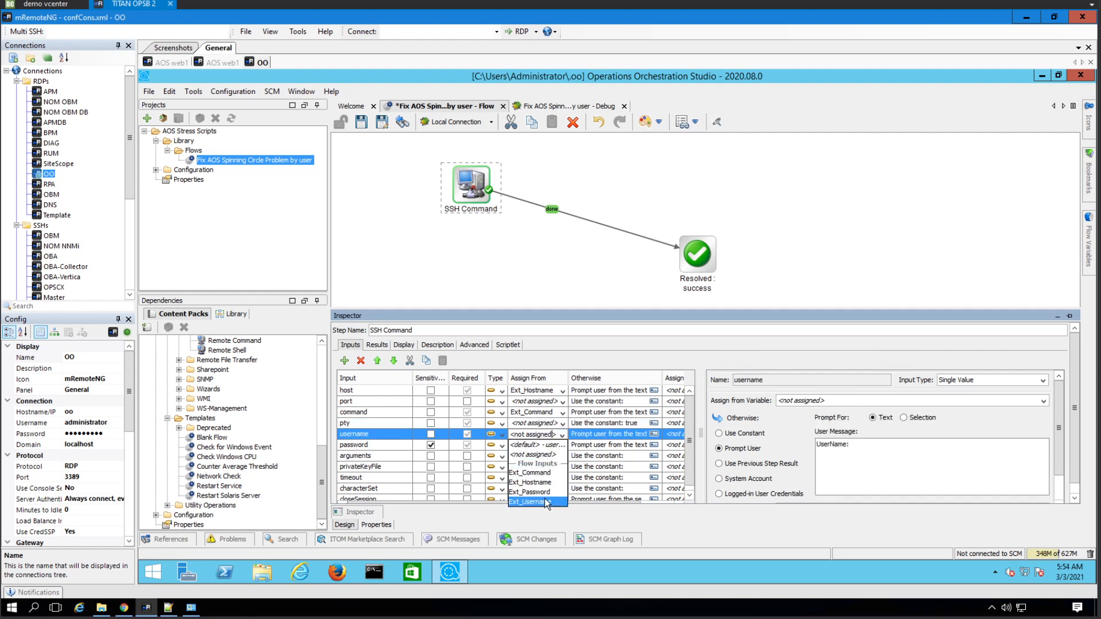
pyautogui.click(546, 502)
pyautogui.click(562, 446)
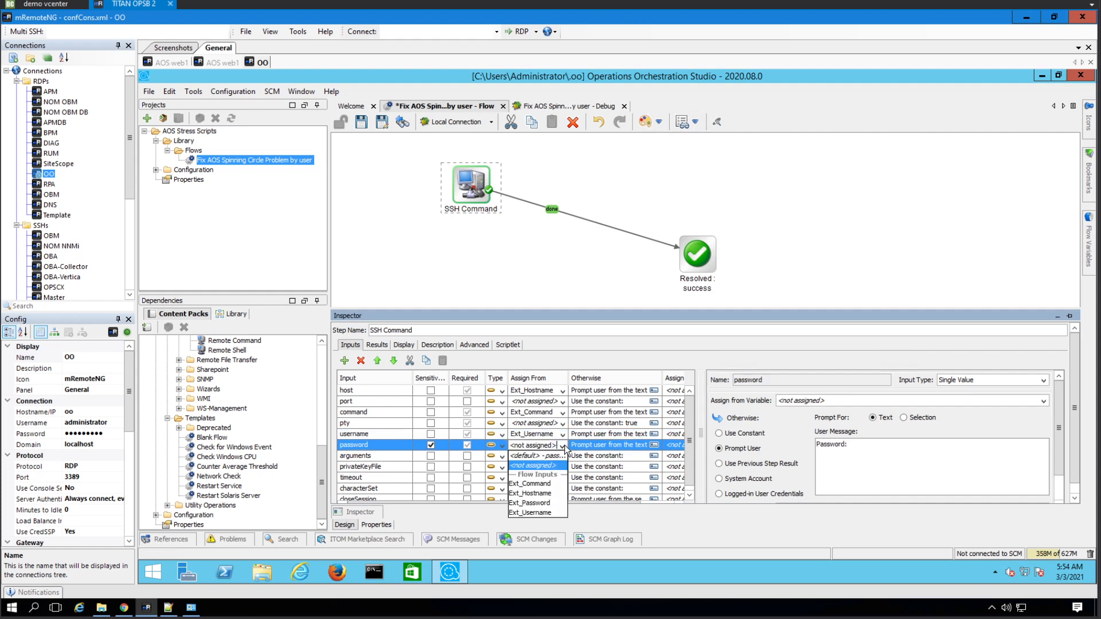
pyautogui.click(545, 503)
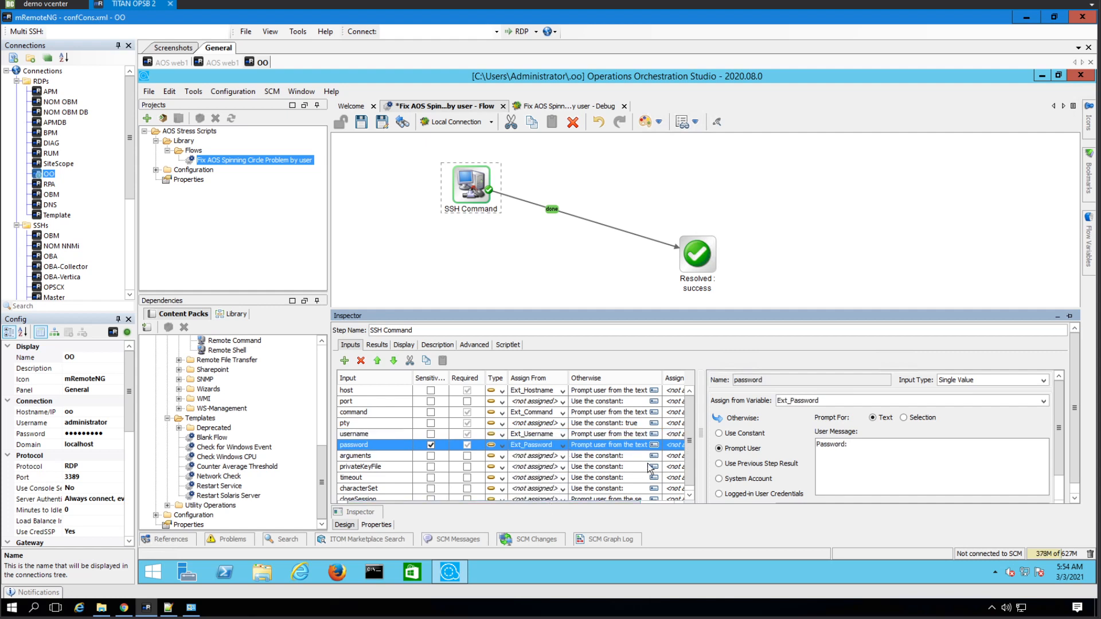
pyautogui.moveTo(690, 465); pyautogui.dragTo(690, 473)
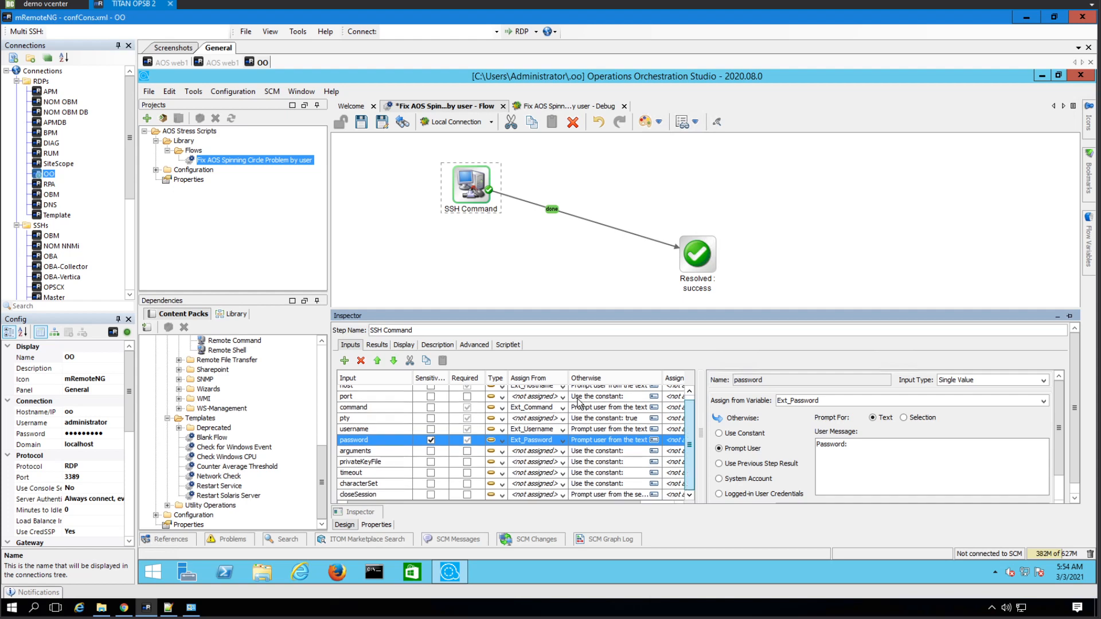
pyautogui.click(361, 121)
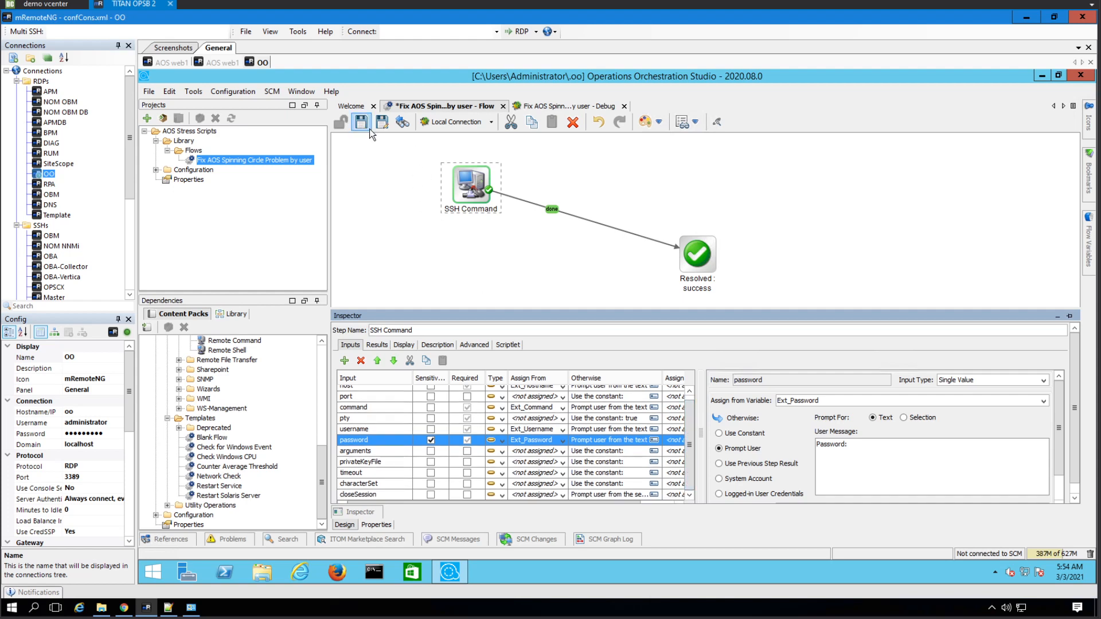
pyautogui.click(459, 127)
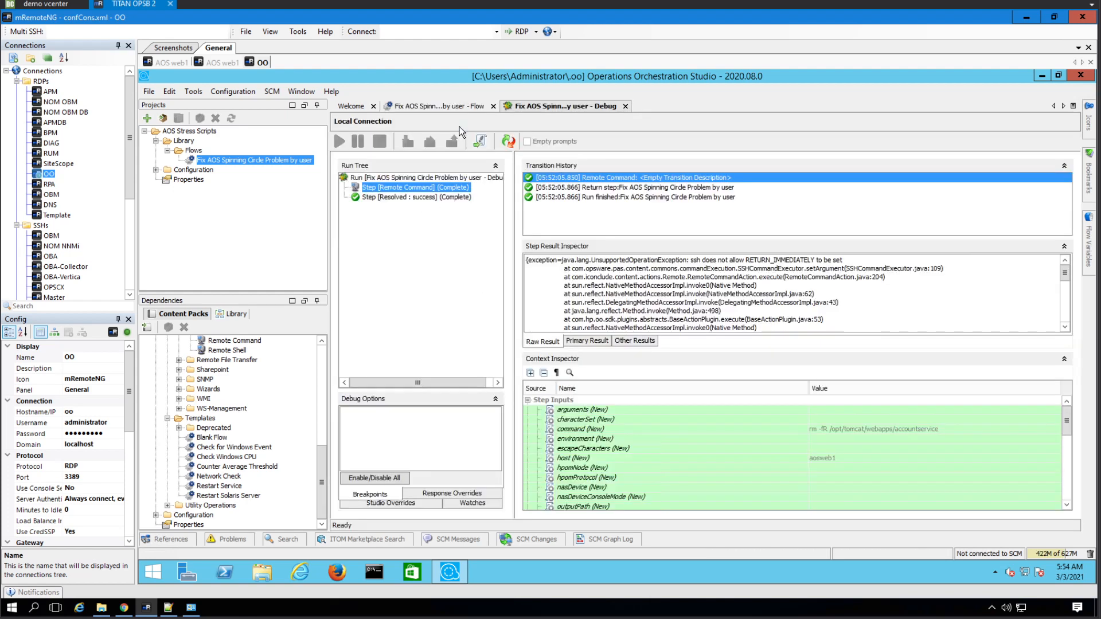
# - Reset and start a debug run with the root login, its password, and host aosweb1
pyautogui.click(508, 141)
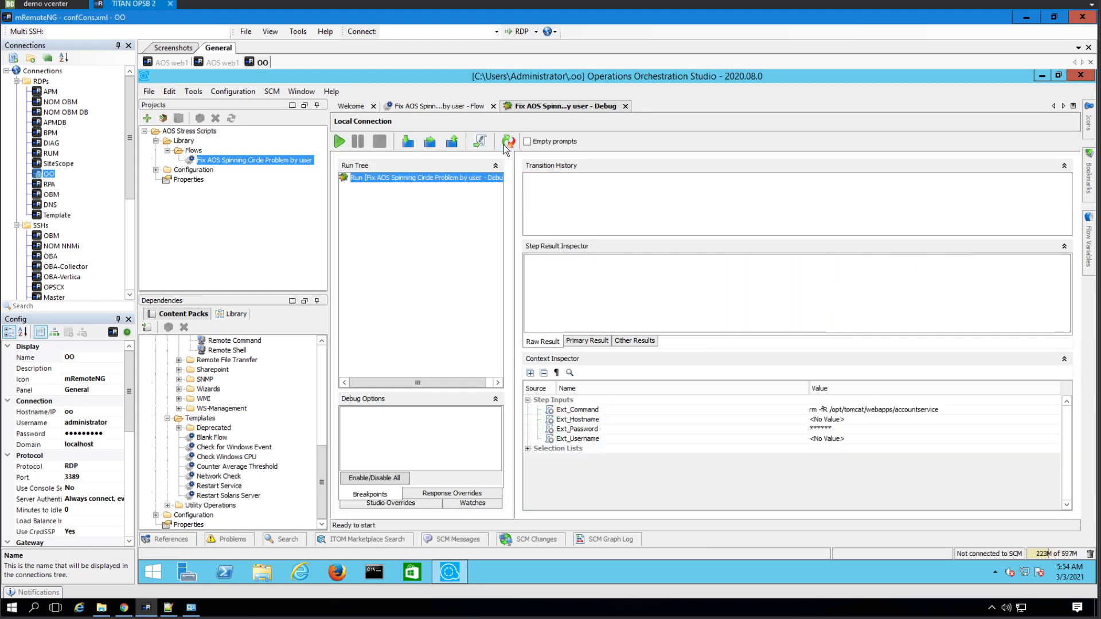
pyautogui.click(339, 142)
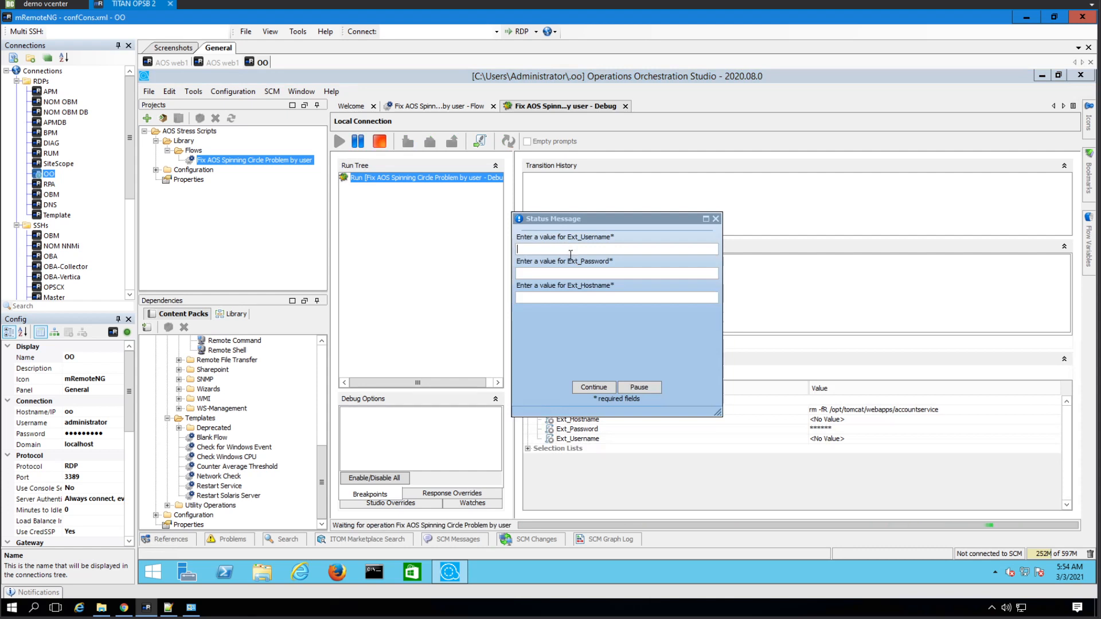
pyautogui.write('root')
pyautogui.press('Tab')
pyautogui.write('********')
pyautogui.press('Tab')
pyautogui.write('aosweb1')
pyautogui.click(595, 388)
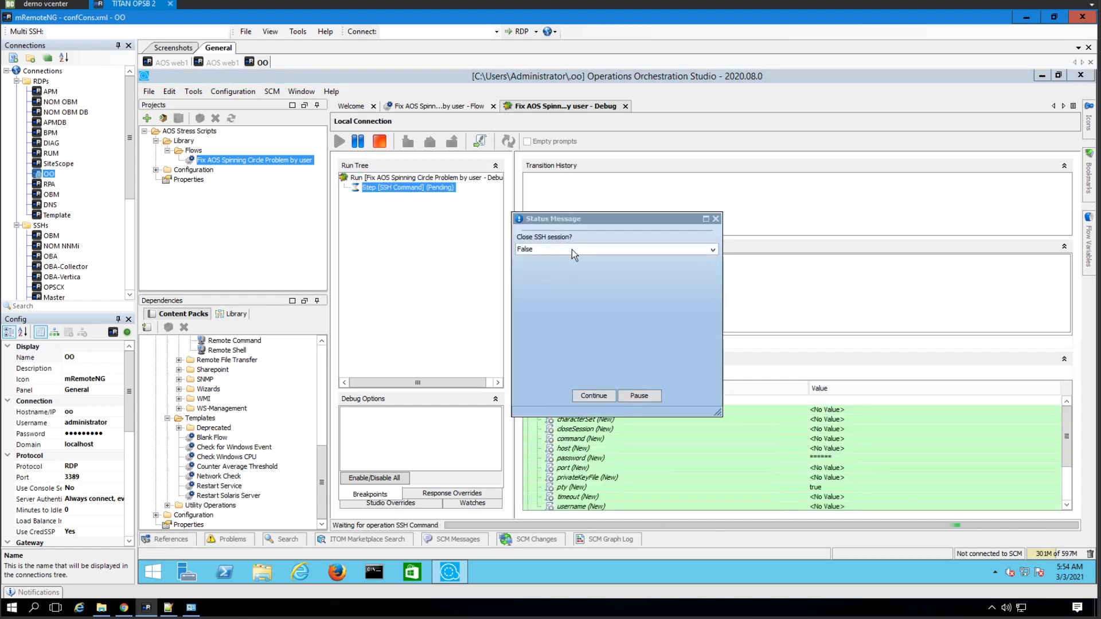
# - Choose True for closing the SSH session and let the run finish to Resolved: success
pyautogui.click(573, 250)
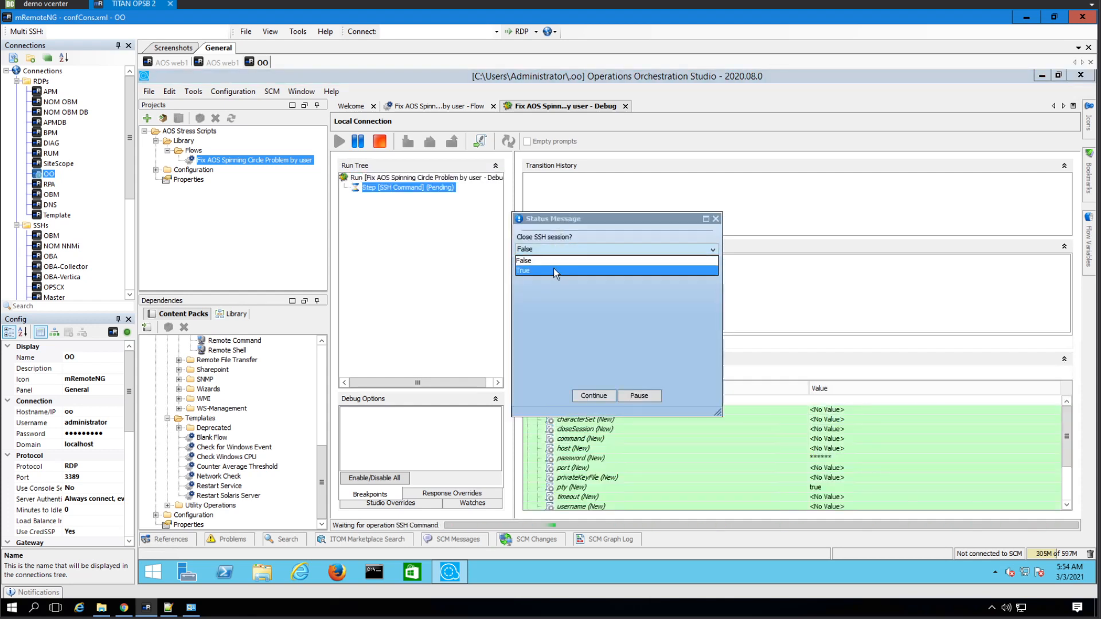
pyautogui.click(552, 269)
pyautogui.click(596, 396)
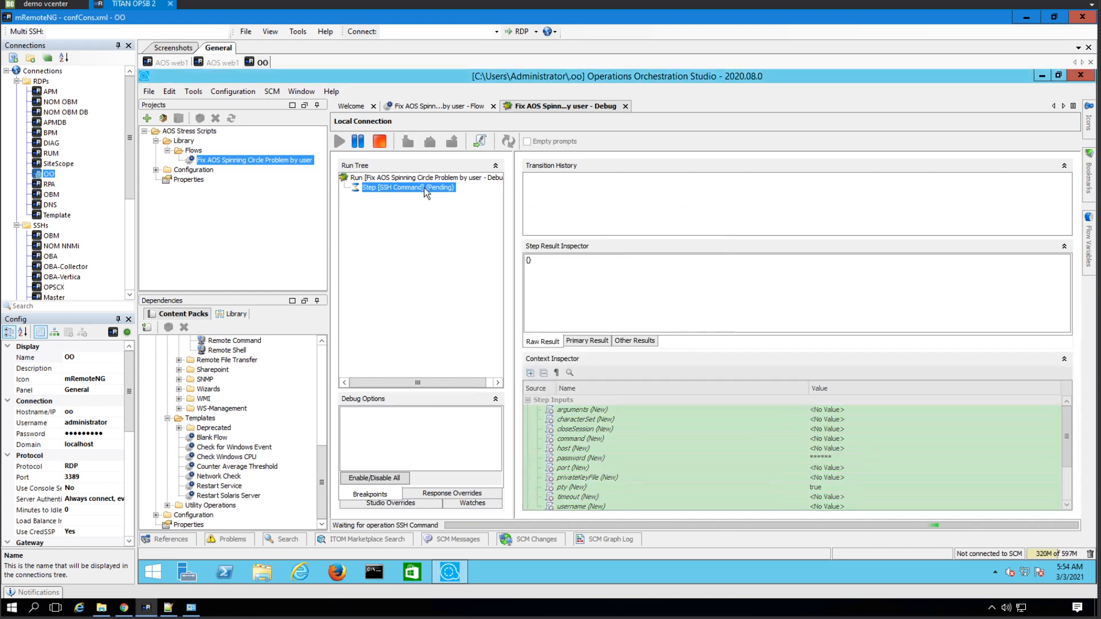
pyautogui.click(407, 189)
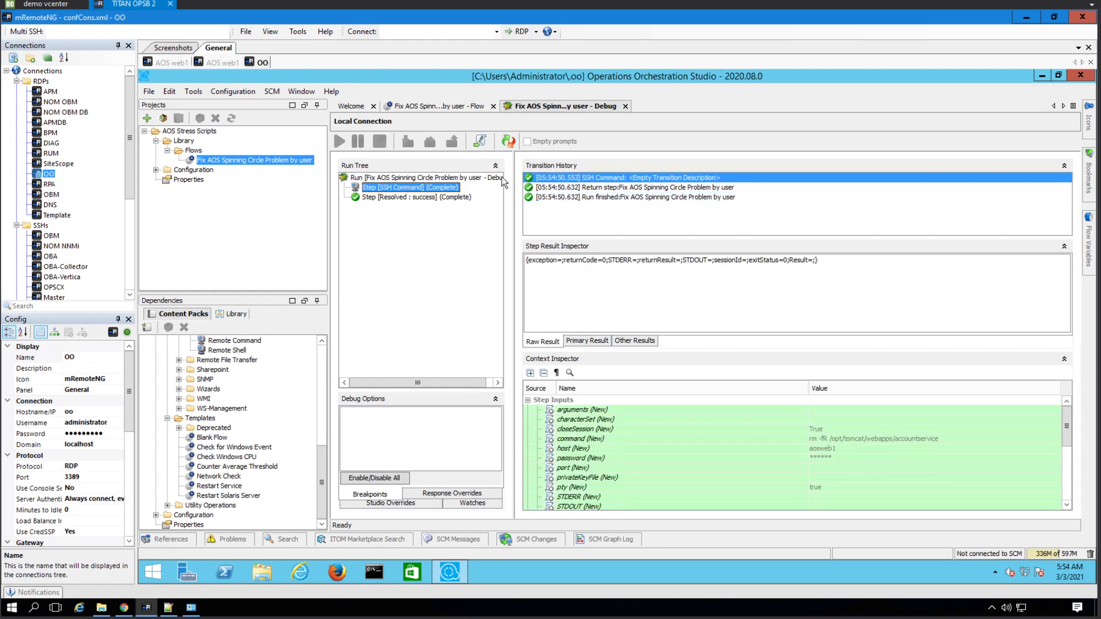
# - Run 'date' on the AOS web1 terminal to check the server time
pyautogui.click(184, 63)
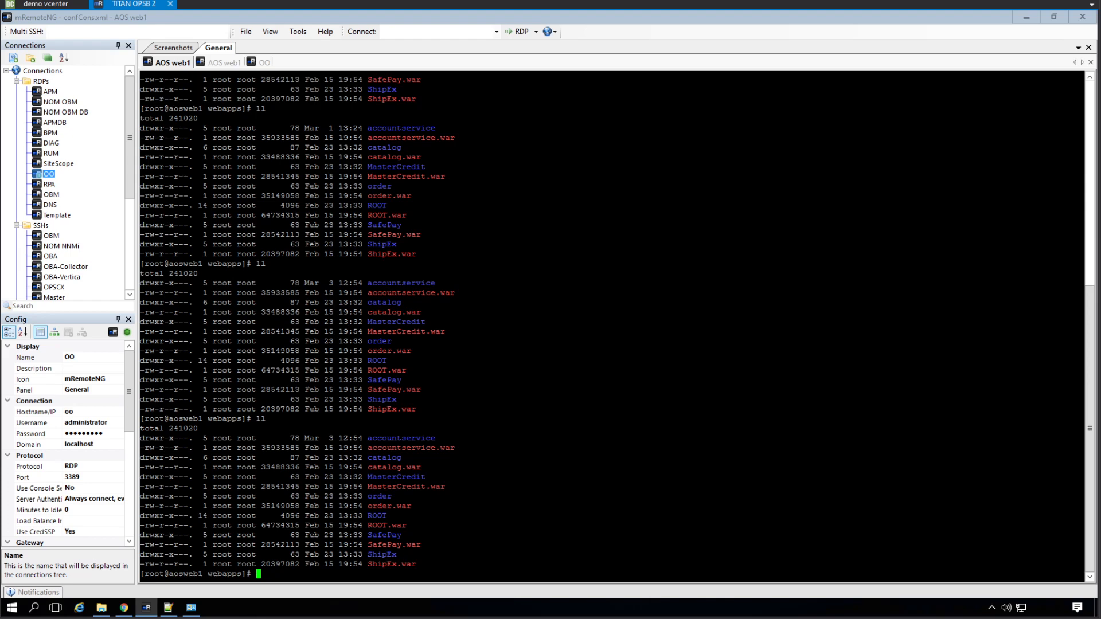
pyautogui.write('date')
pyautogui.press('Return')
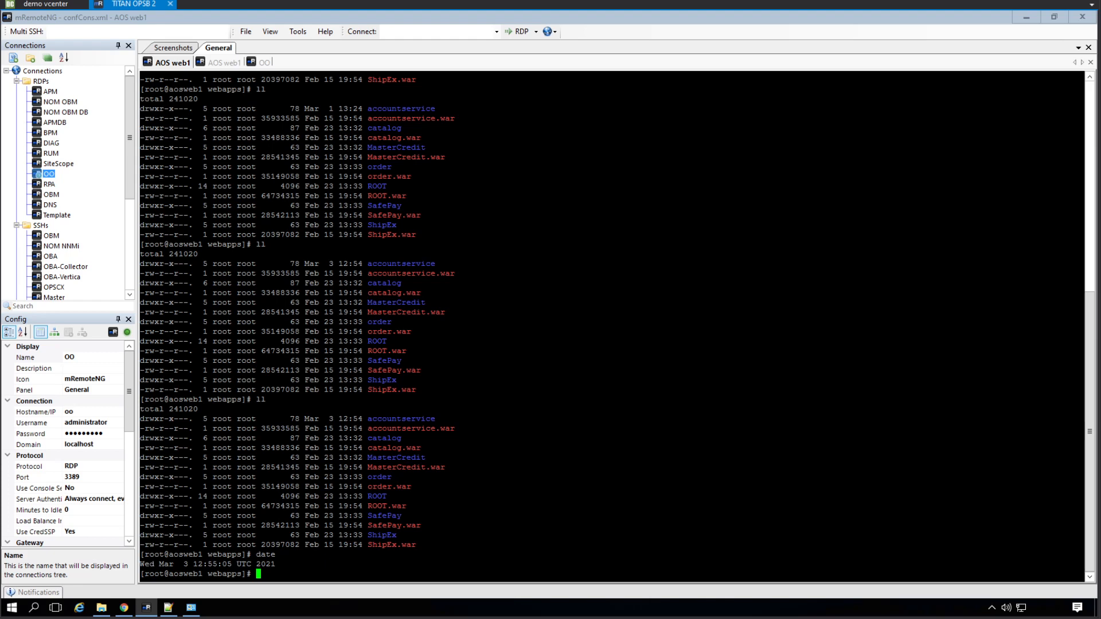
# - Reload the Advantage Shopping page on aosweb1:8080 in Chrome
pyautogui.click(124, 608)
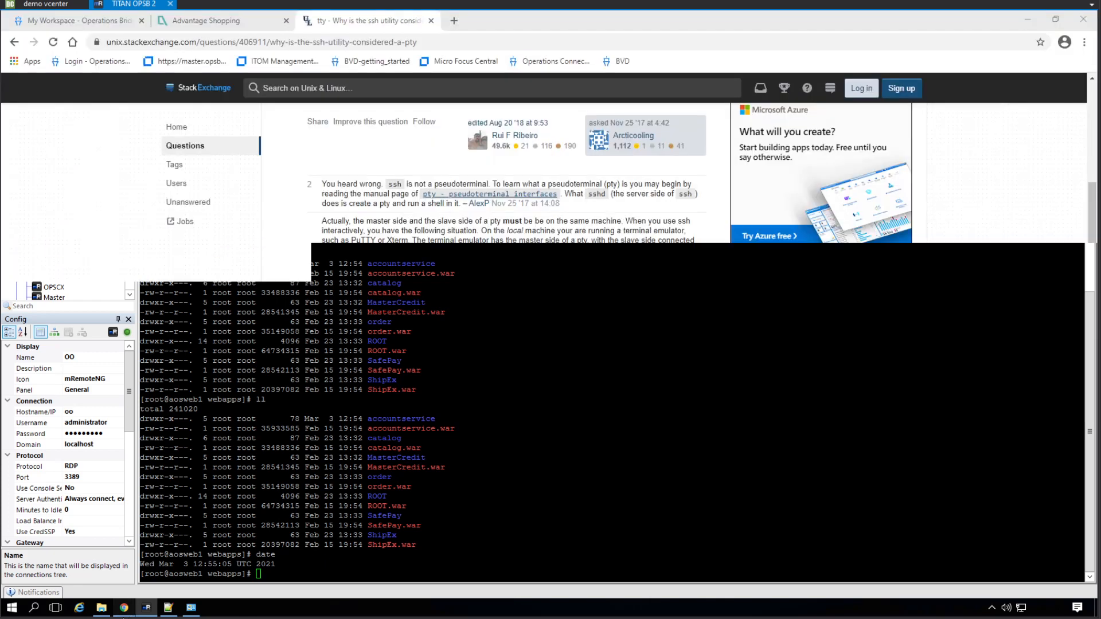
pyautogui.click(201, 21)
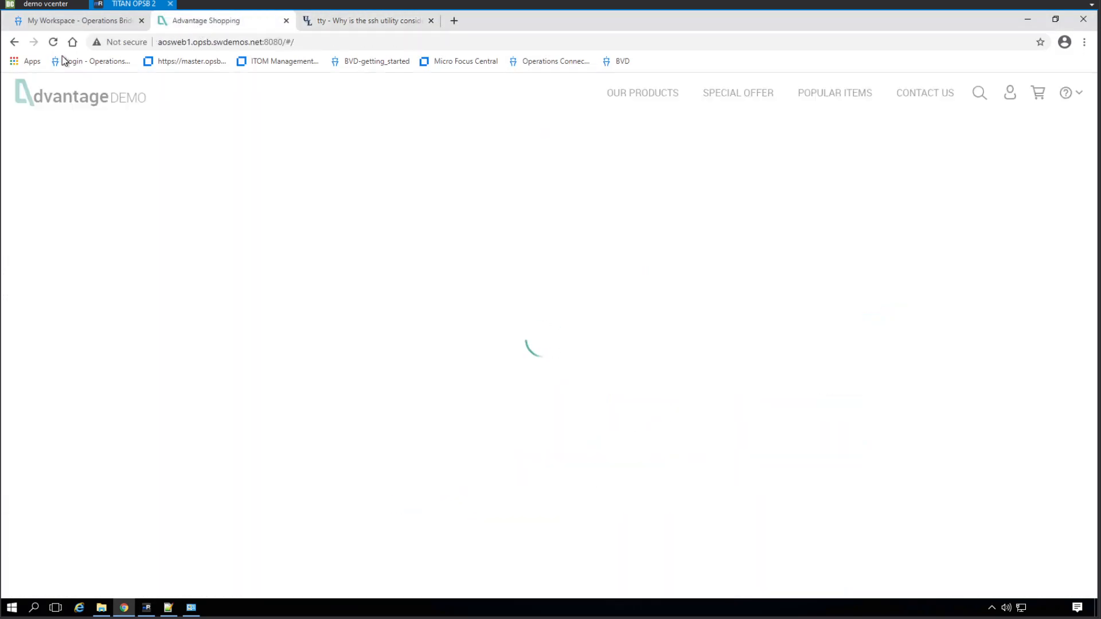
pyautogui.click(53, 43)
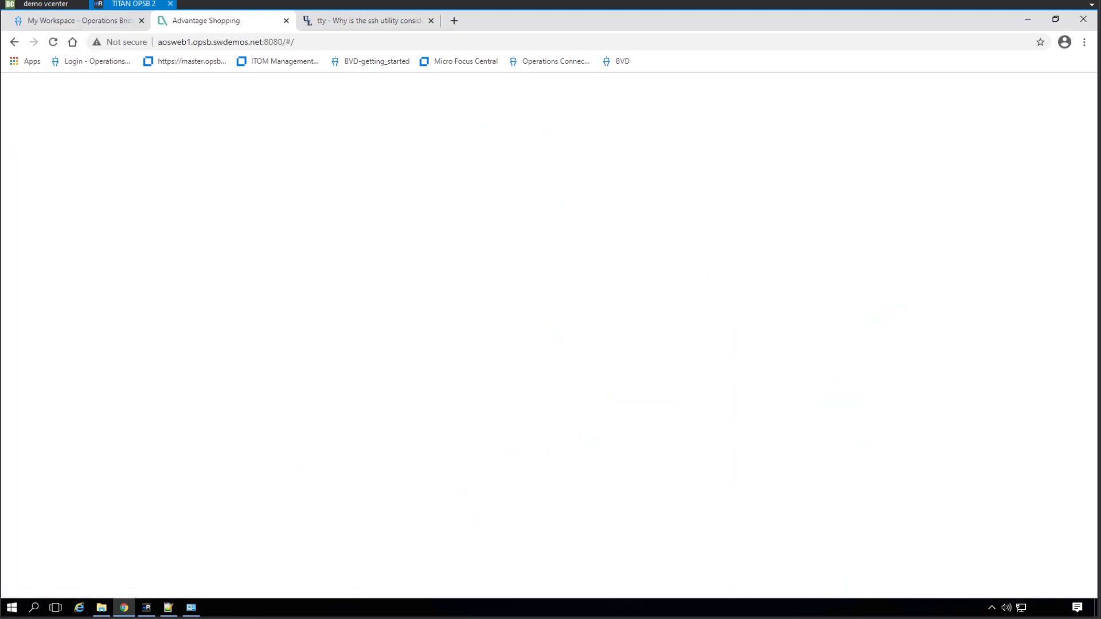
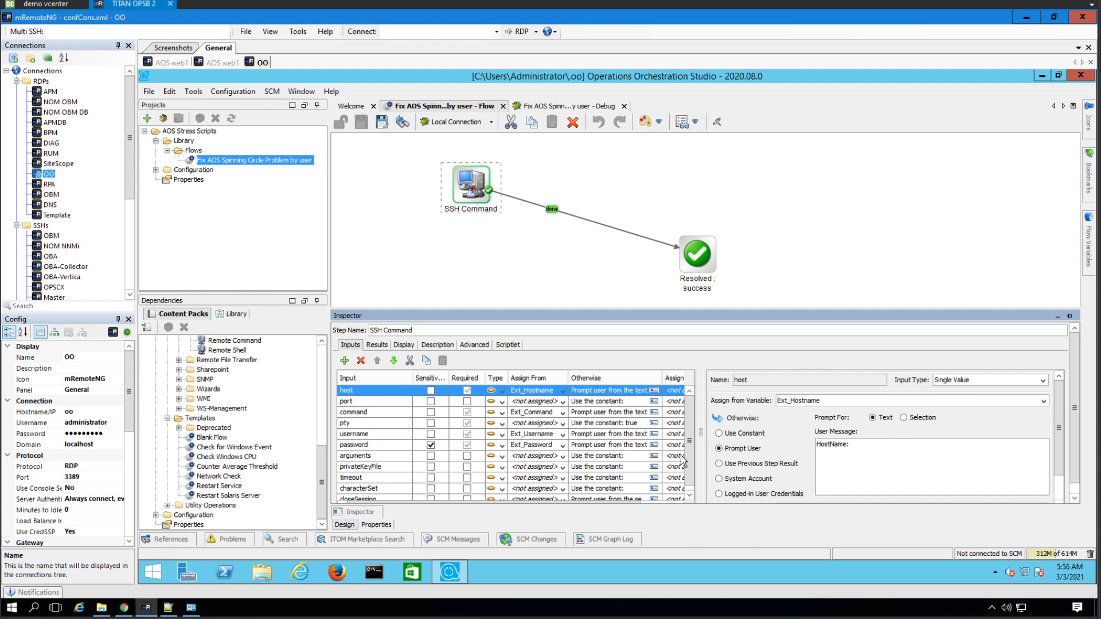
# - Set the SSH step's closeSession input to constant true and save the flow
pyautogui.scroll(-1, 694, 473)
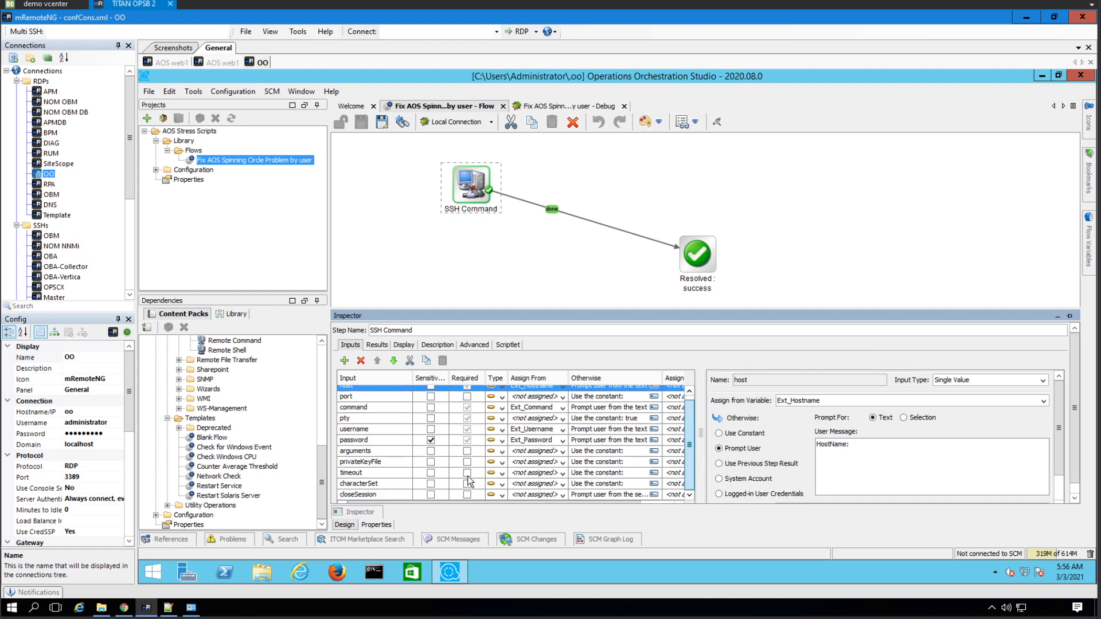
pyautogui.click(547, 494)
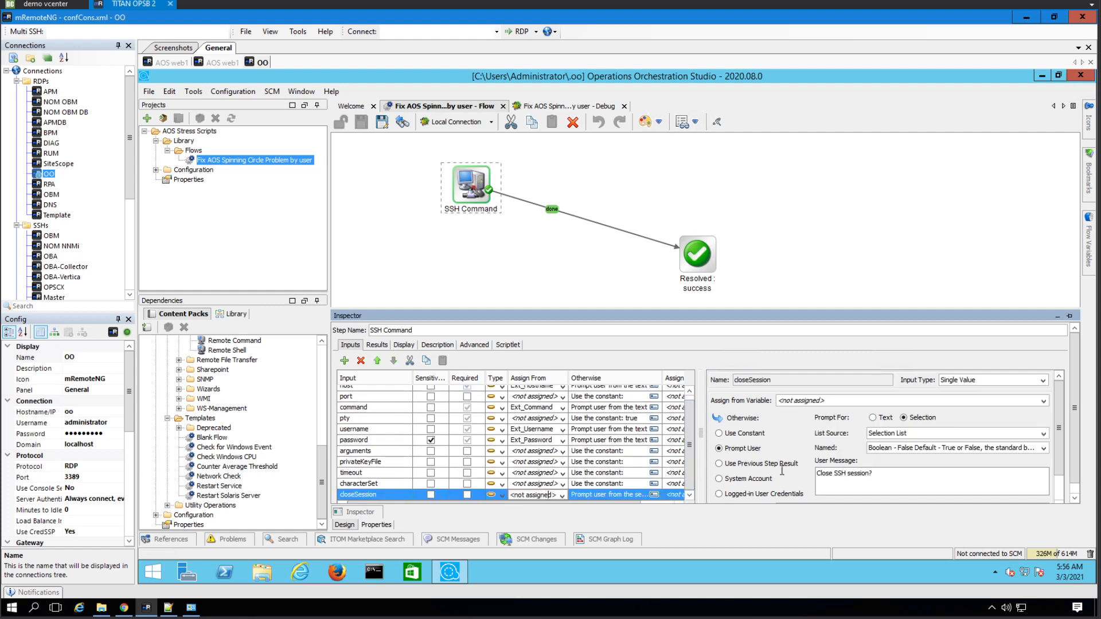
pyautogui.press('space')
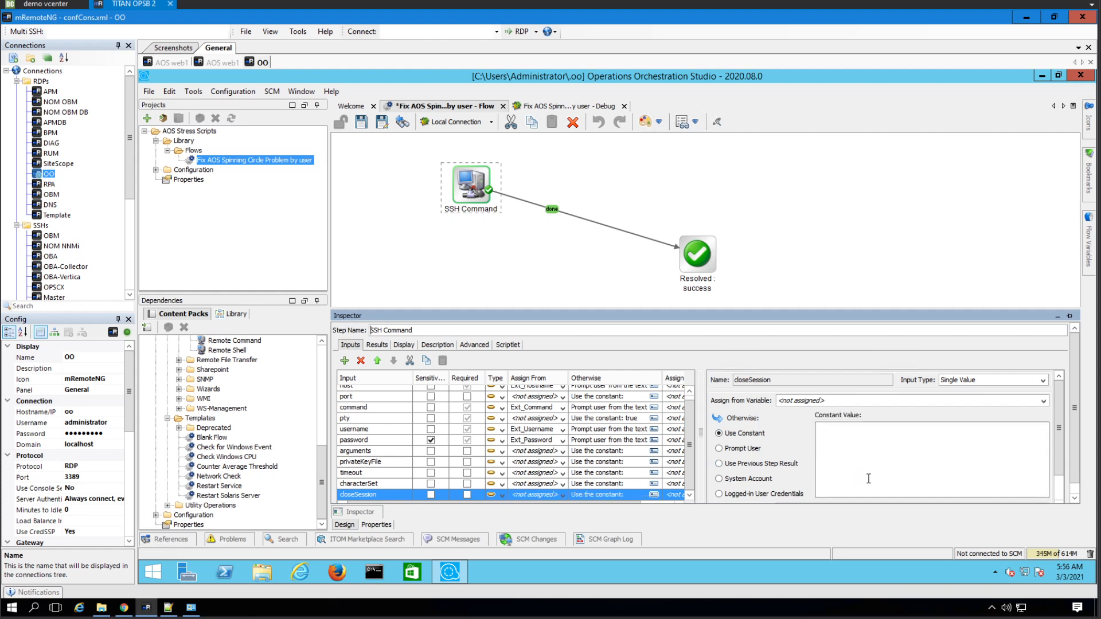
pyautogui.click(866, 460)
pyautogui.write('true')
pyautogui.click(359, 126)
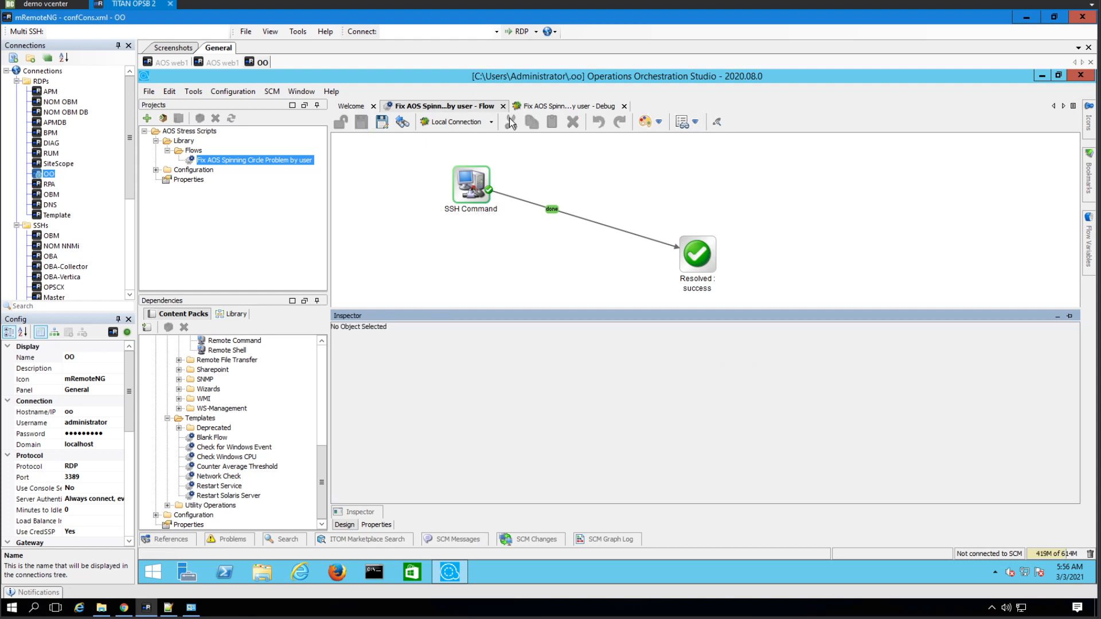
pyautogui.click(529, 108)
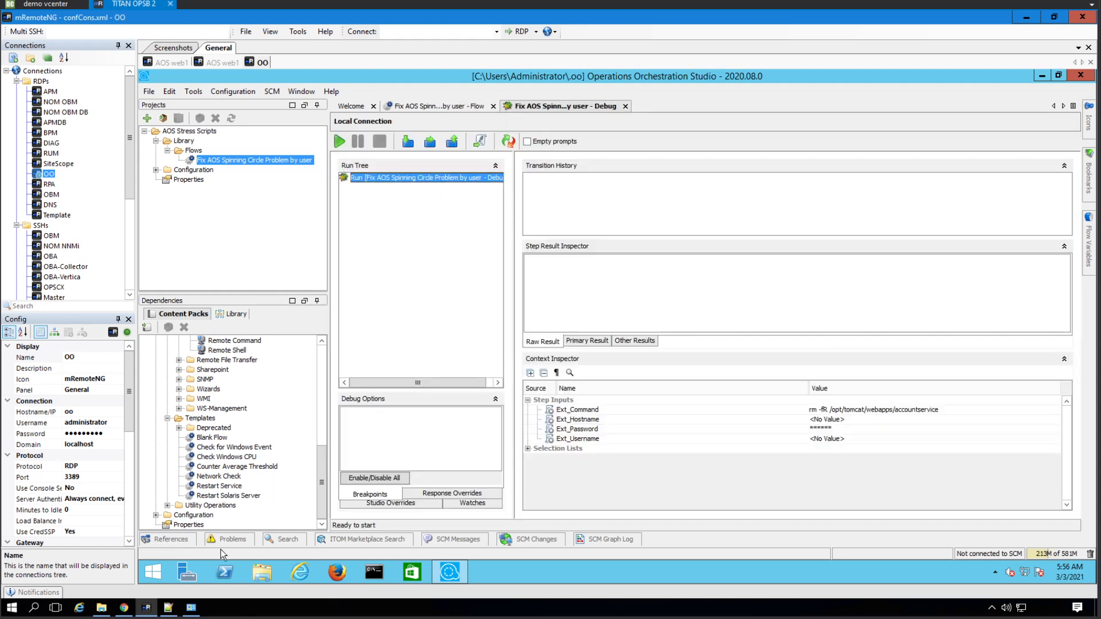
# - List the AOS web1 webapps folder with ll to confirm accountservice is still present
pyautogui.click(172, 63)
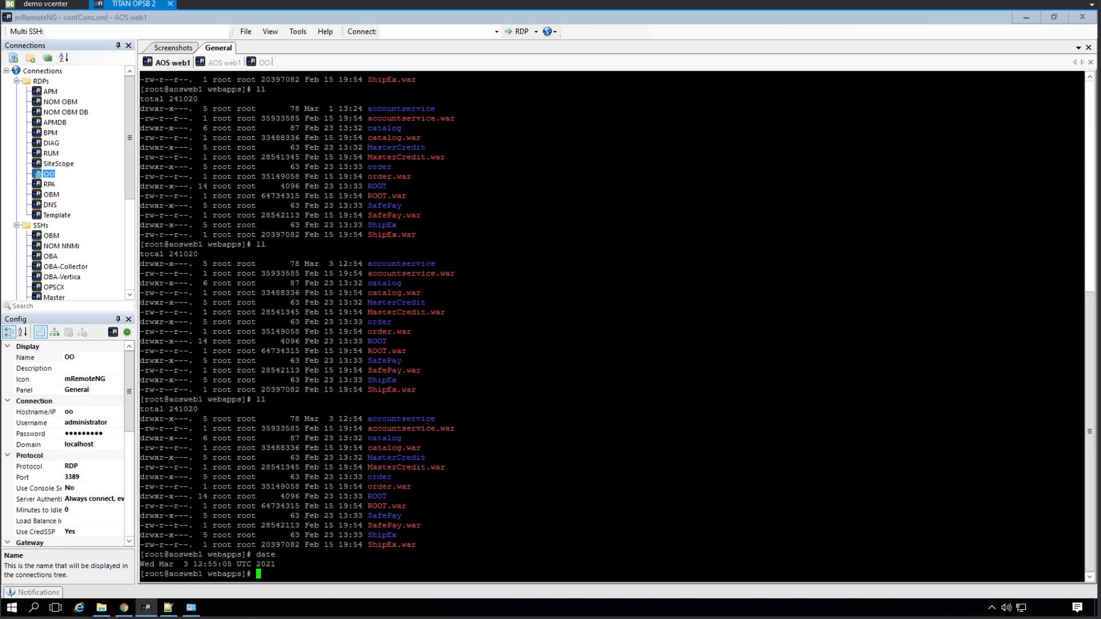
pyautogui.write('ll')
pyautogui.press('Return')
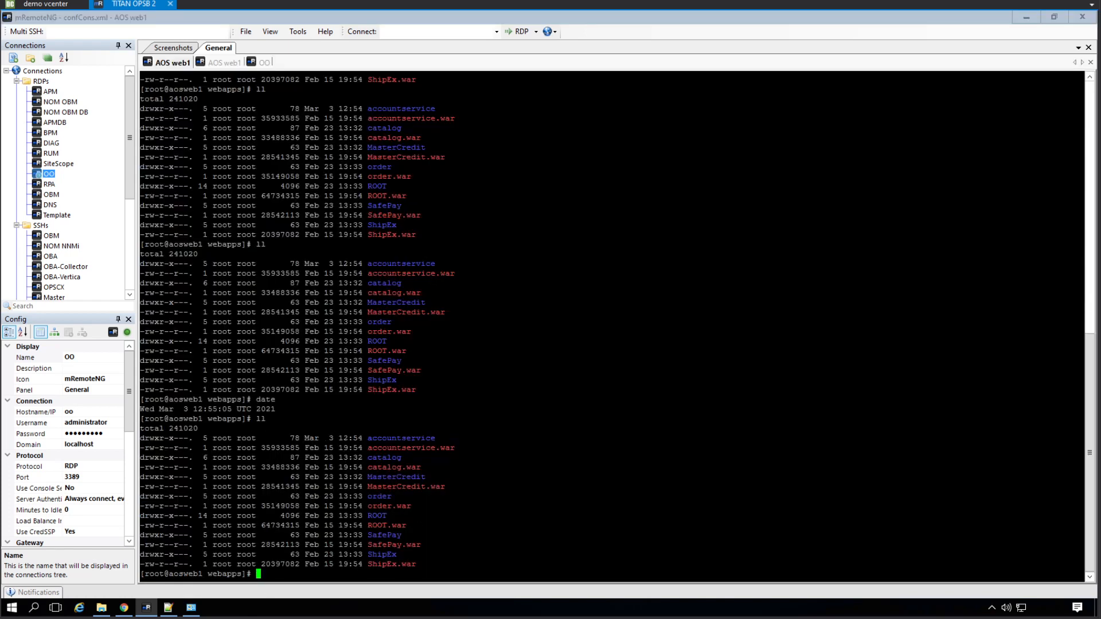
pyautogui.click(123, 607)
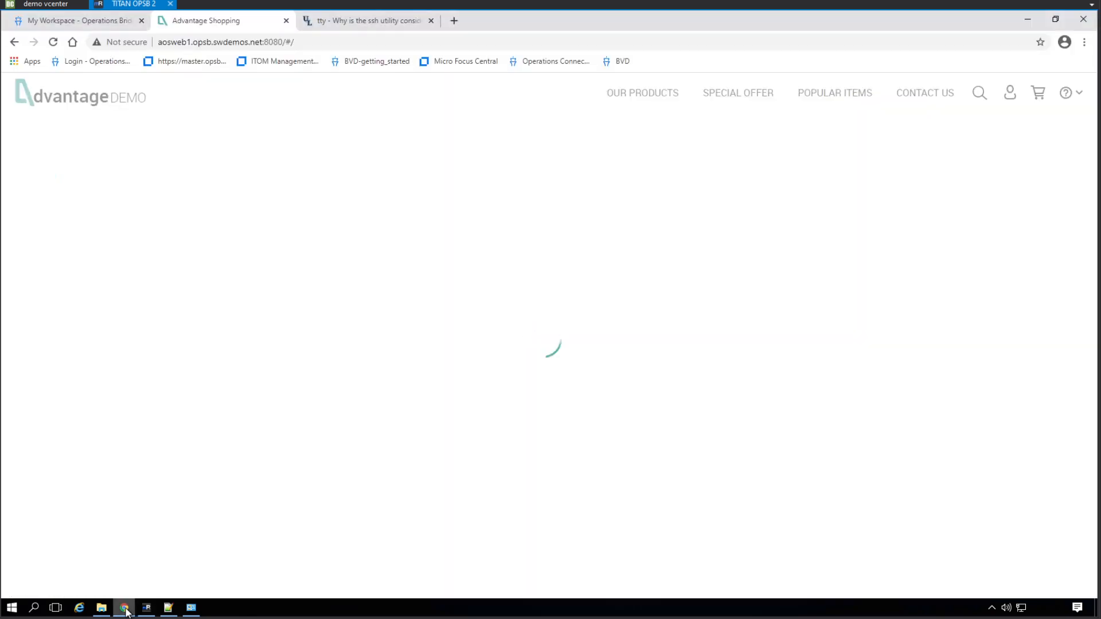
# - Reload the Advantage Shopping page, which still shows only a loading spinner
pyautogui.click(54, 42)
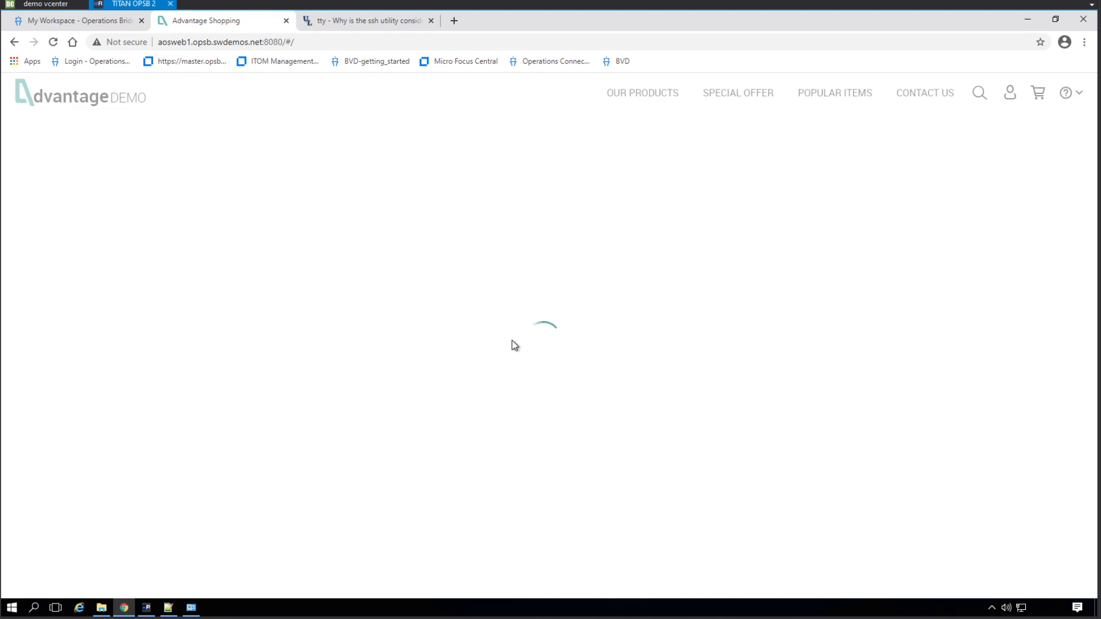
pyautogui.click(147, 612)
# - Start a debug run with username root, the server password and host aosweb1
pyautogui.click(262, 61)
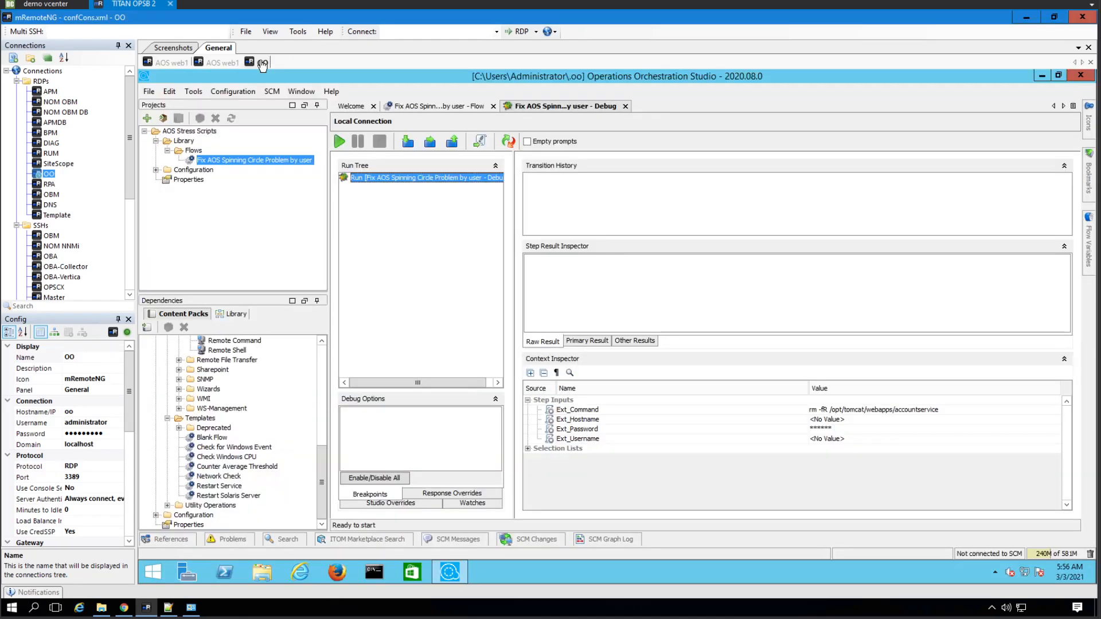
pyautogui.click(338, 141)
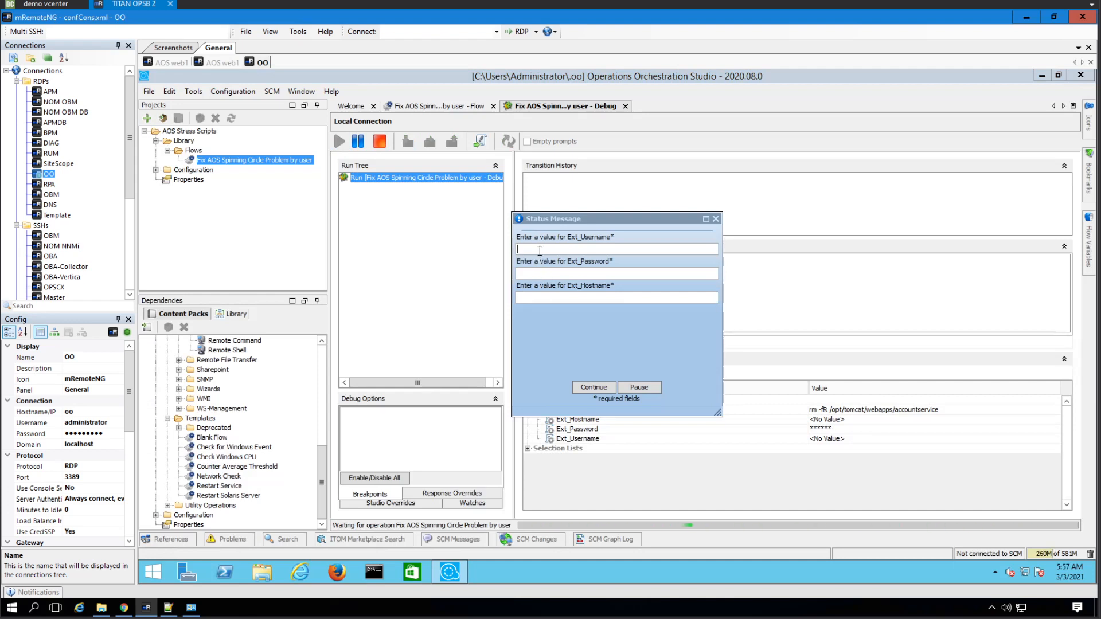
pyautogui.write('root')
pyautogui.click(586, 271)
pyautogui.write('•••••••••')
pyautogui.write('aos')
pyautogui.write('web1')
pyautogui.click(598, 388)
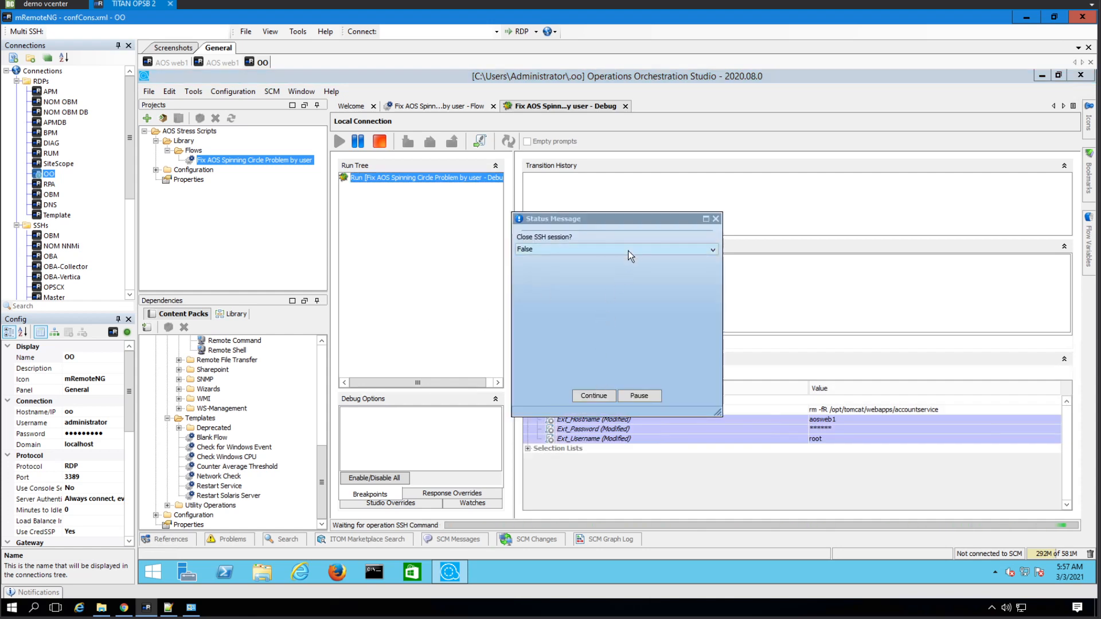
# - Choose True for closing the SSH session so the run resolves to success
pyautogui.click(627, 250)
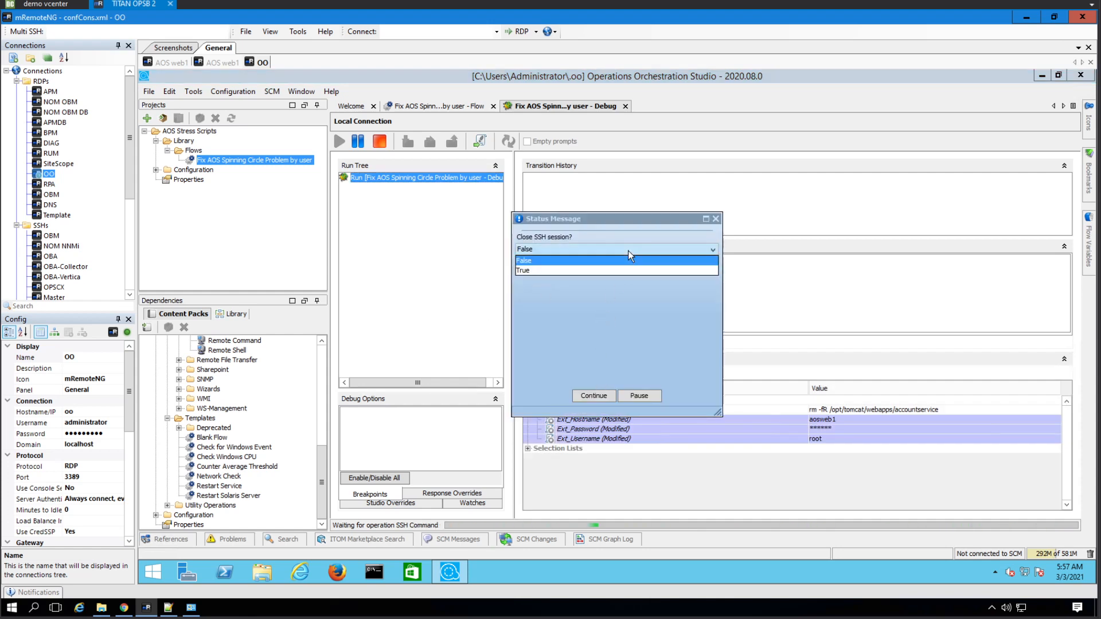
pyautogui.click(599, 271)
pyautogui.click(593, 395)
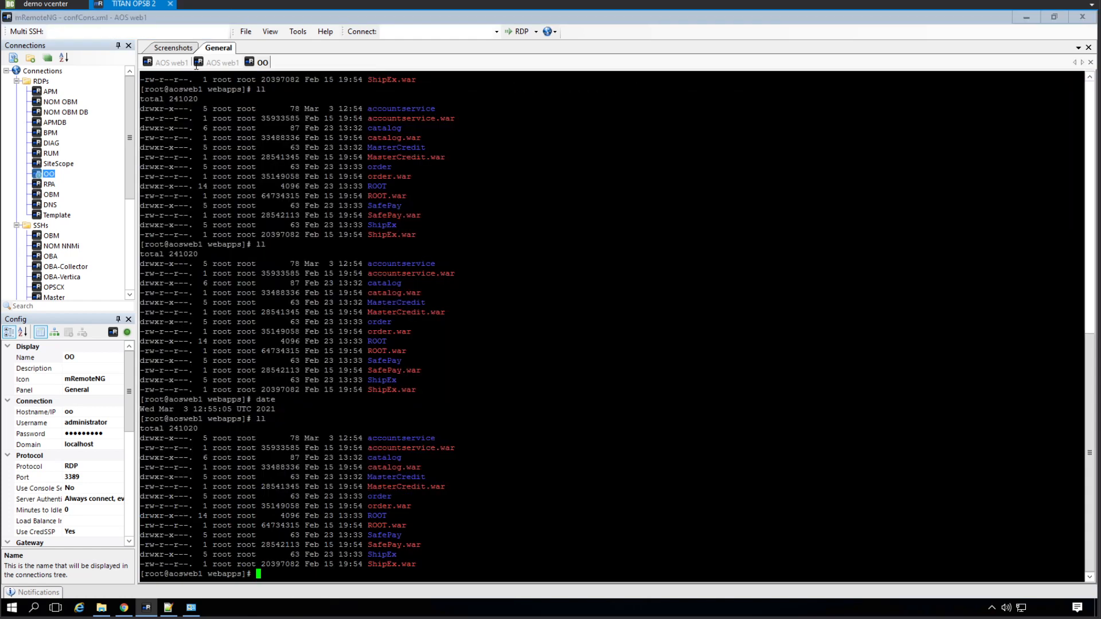
pyautogui.click(170, 62)
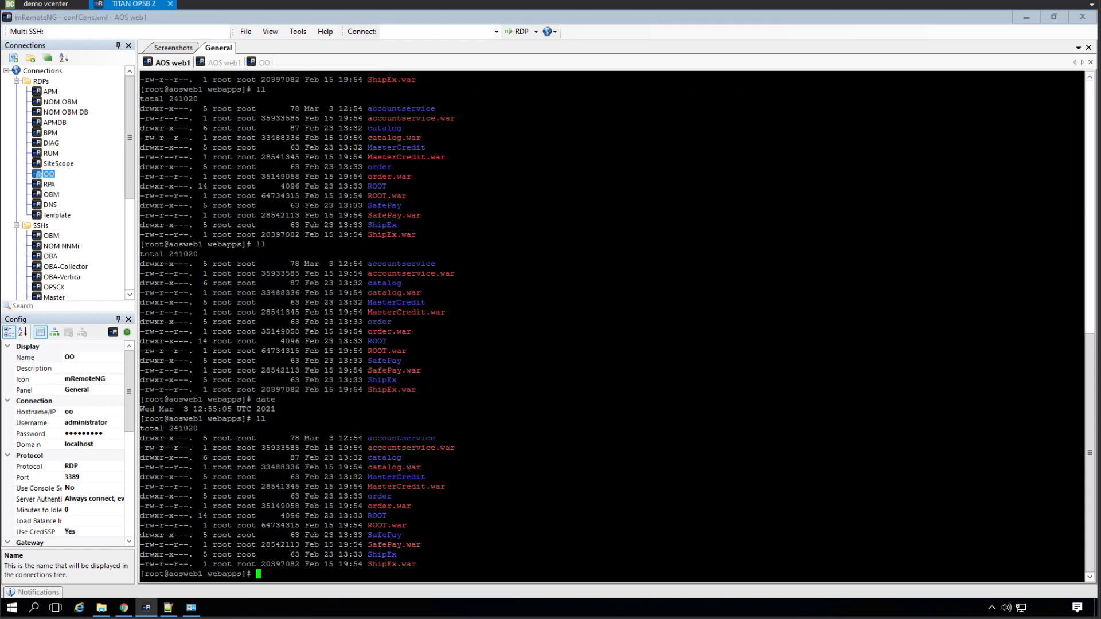
# - List the webapps folder twice with ll, seeing accountservice removed and then redeployed
pyautogui.write('ll')
pyautogui.press('Return')
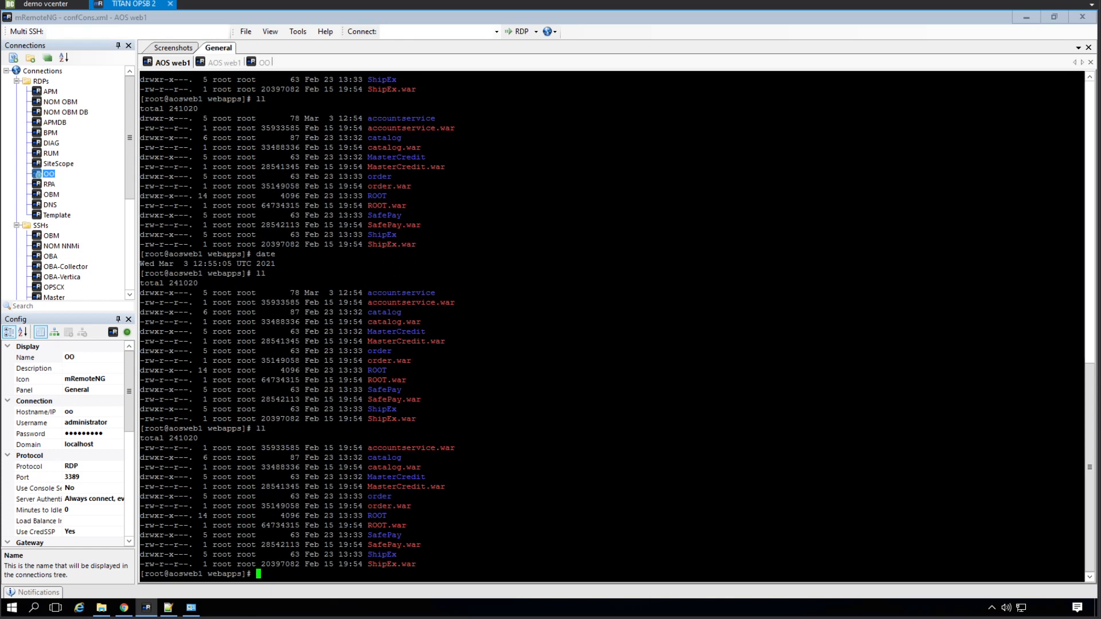
pyautogui.write('ll')
pyautogui.press('Return')
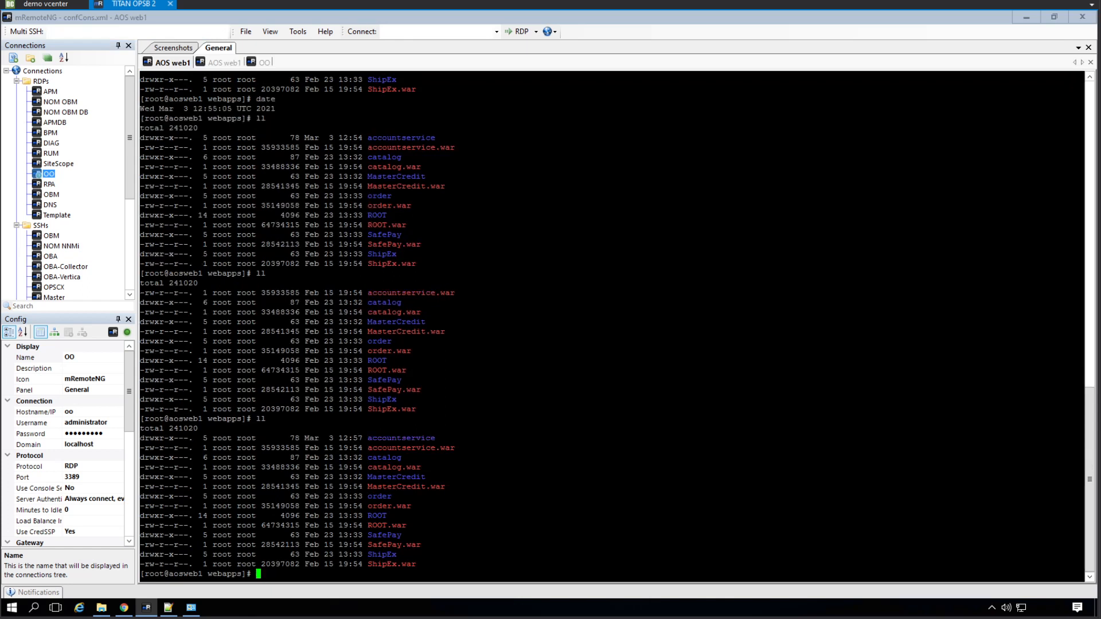
pyautogui.click(265, 62)
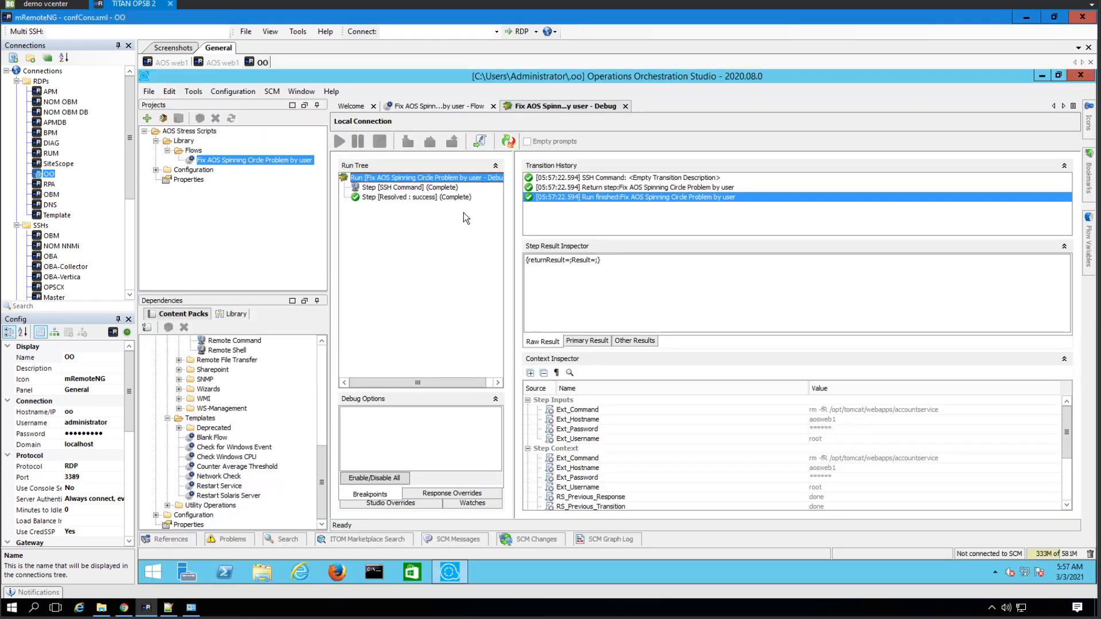
pyautogui.click(448, 109)
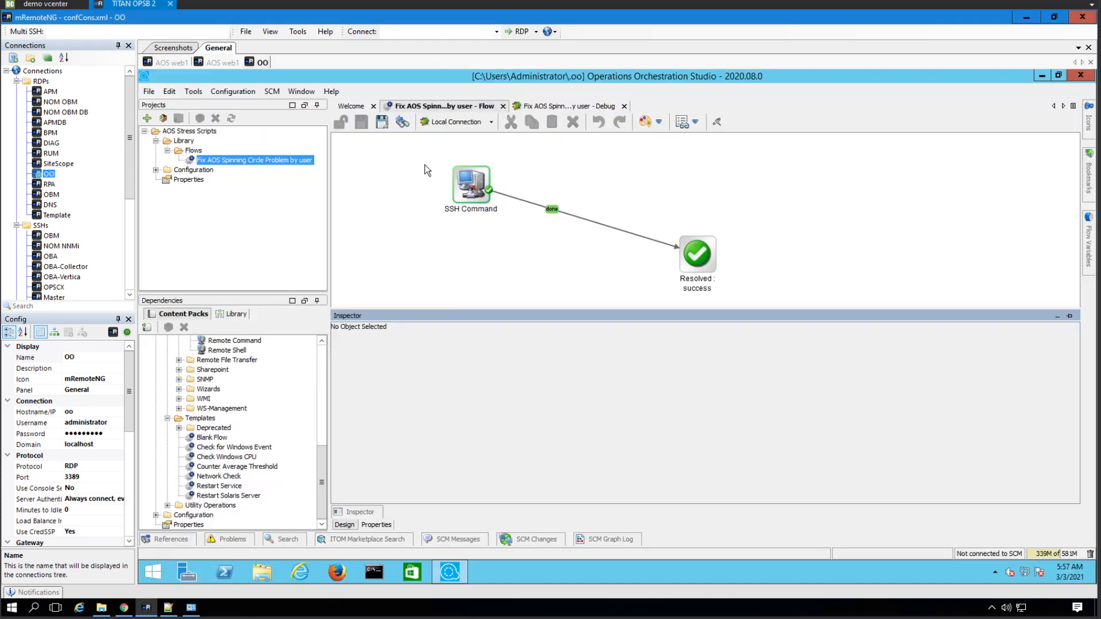
# - Show the flow's properties and keep Ext_Username as a single-value input
pyautogui.click(384, 526)
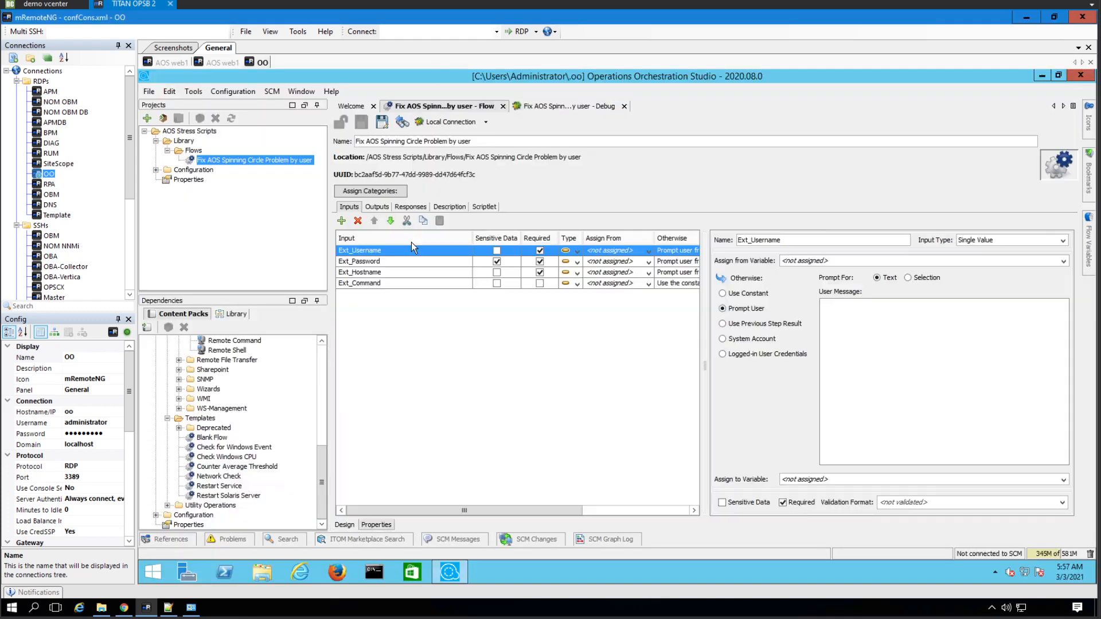
pyautogui.click(579, 253)
pyautogui.click(576, 262)
pyautogui.click(864, 325)
pyautogui.moveTo(545, 511); pyautogui.dragTo(626, 510)
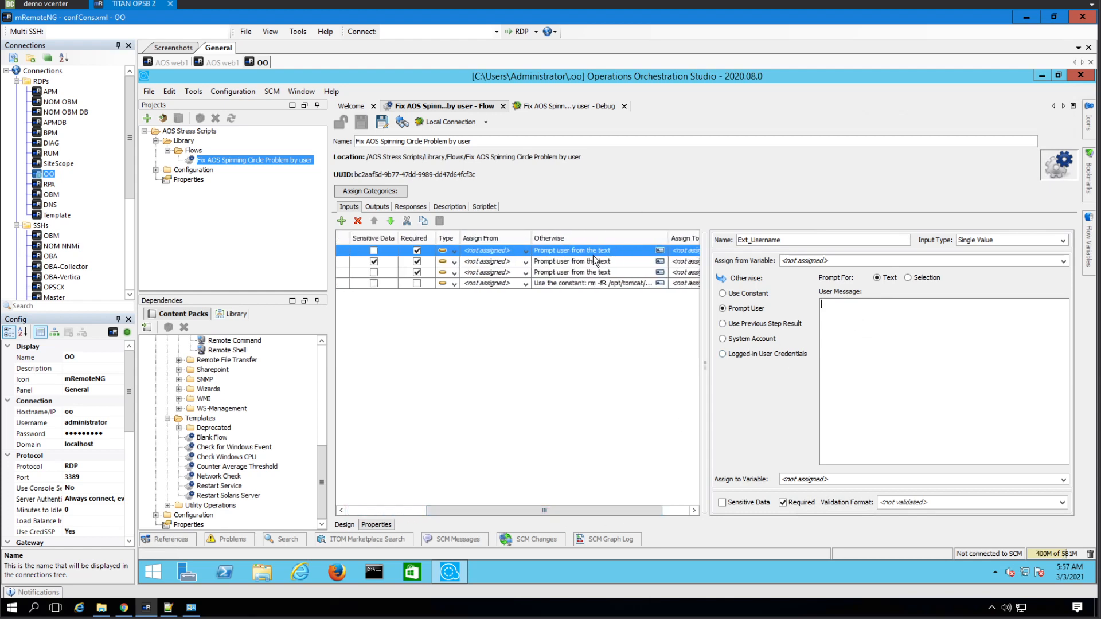
# - Give Ext_Username an Otherwise constant value of root
pyautogui.click(630, 253)
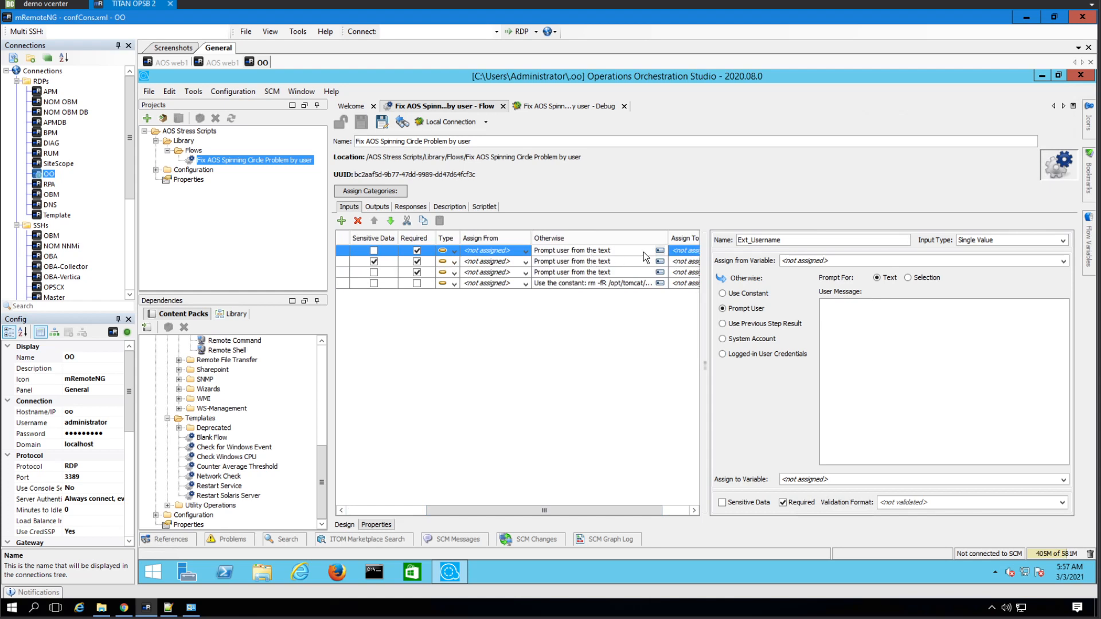
pyautogui.click(660, 250)
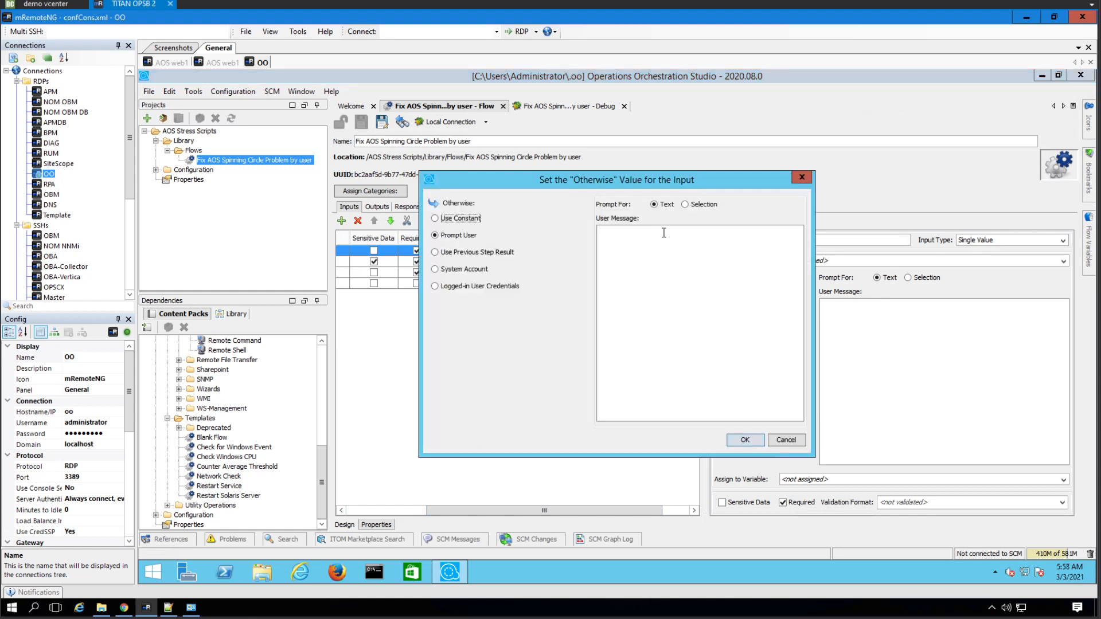
pyautogui.click(468, 219)
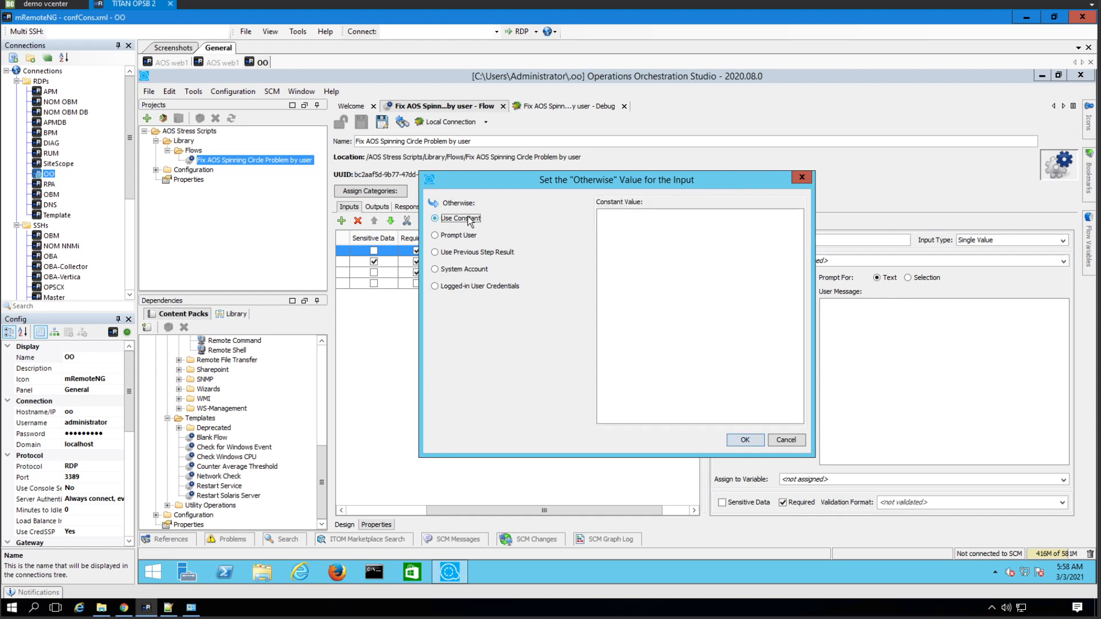
pyautogui.click(610, 244)
pyautogui.write('root')
pyautogui.click(745, 440)
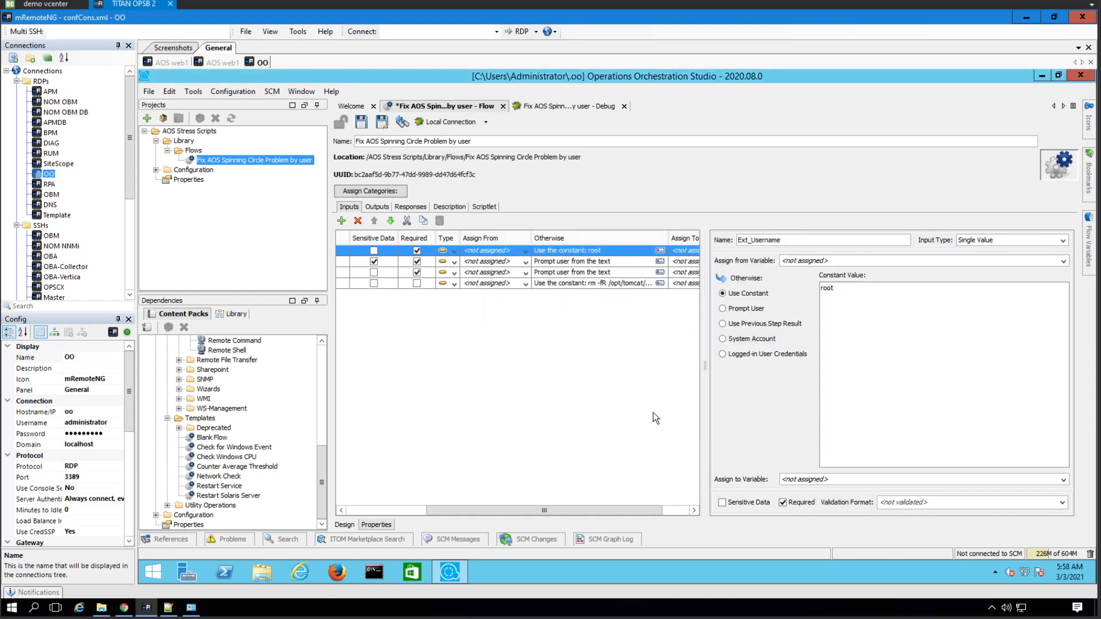
# - Check Ext_Password's settings and revert Ext_Username to prompting the user
pyautogui.click(620, 262)
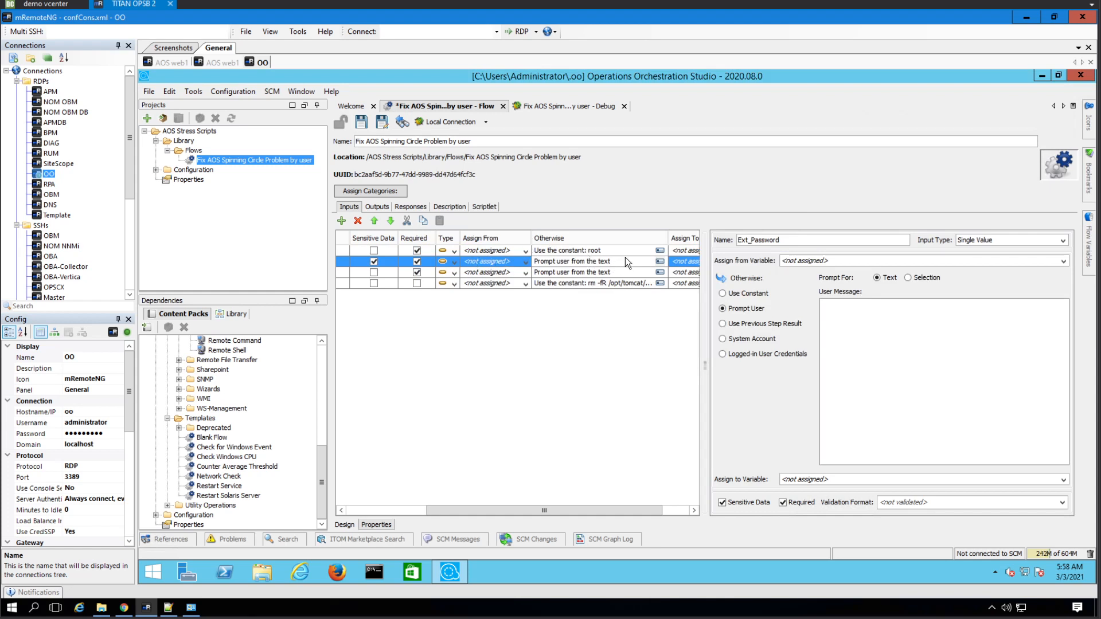
pyautogui.click(597, 252)
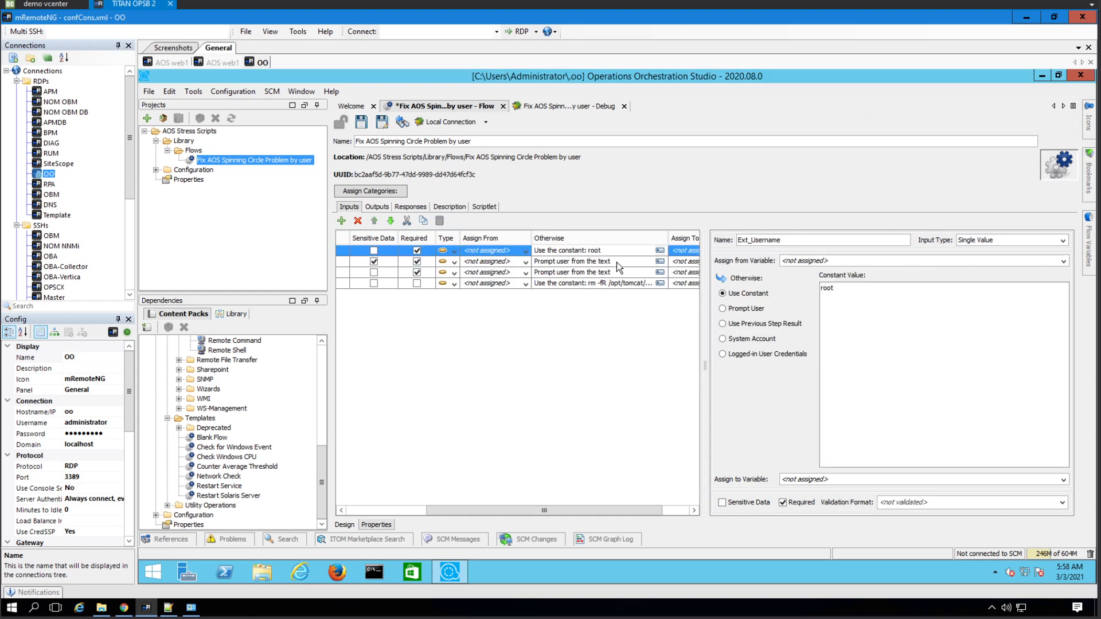
pyautogui.click(762, 312)
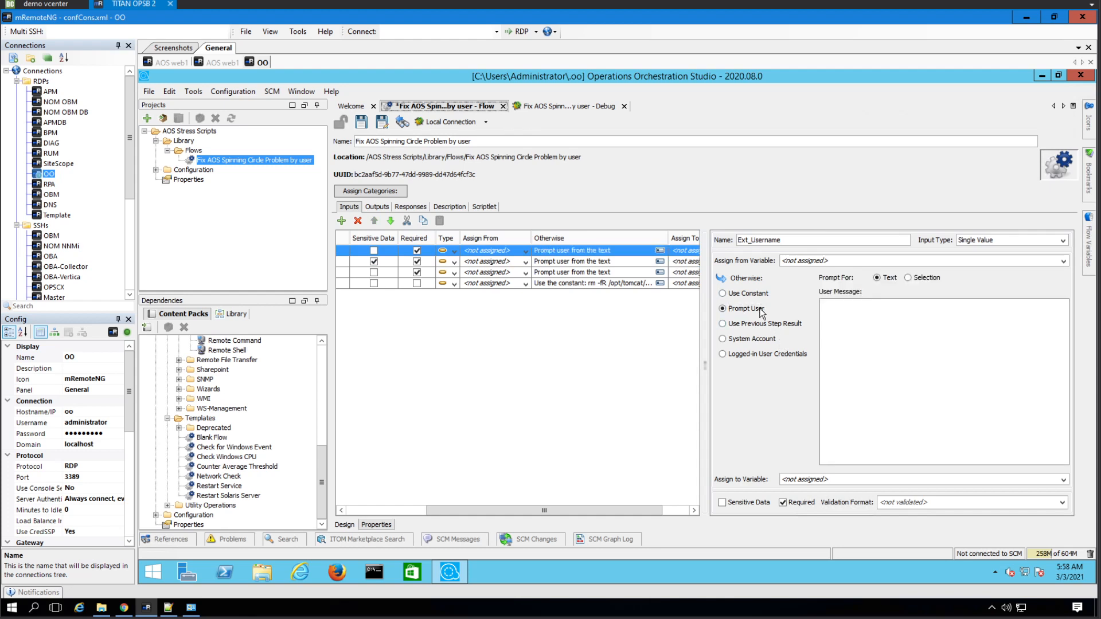
pyautogui.click(526, 251)
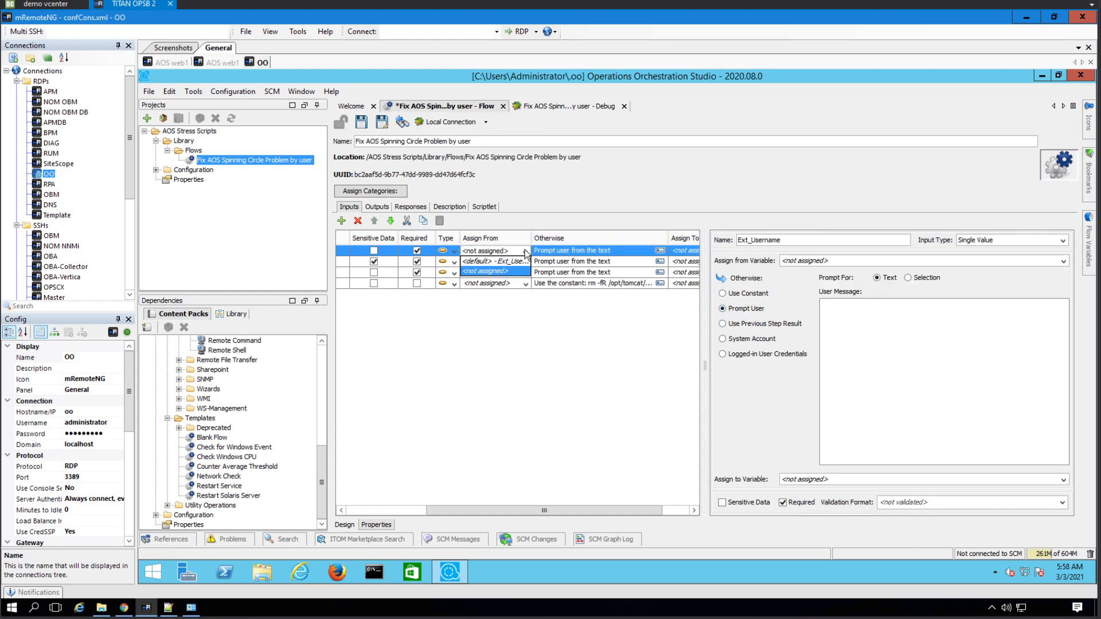
pyautogui.click(525, 252)
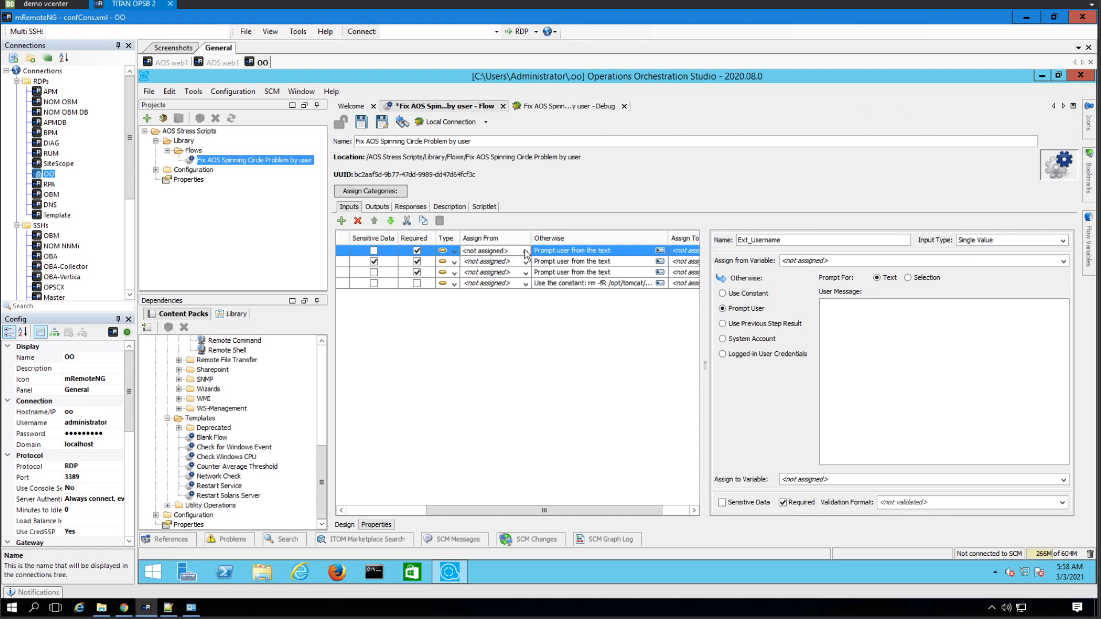
pyautogui.moveTo(583, 505); pyautogui.dragTo(651, 511)
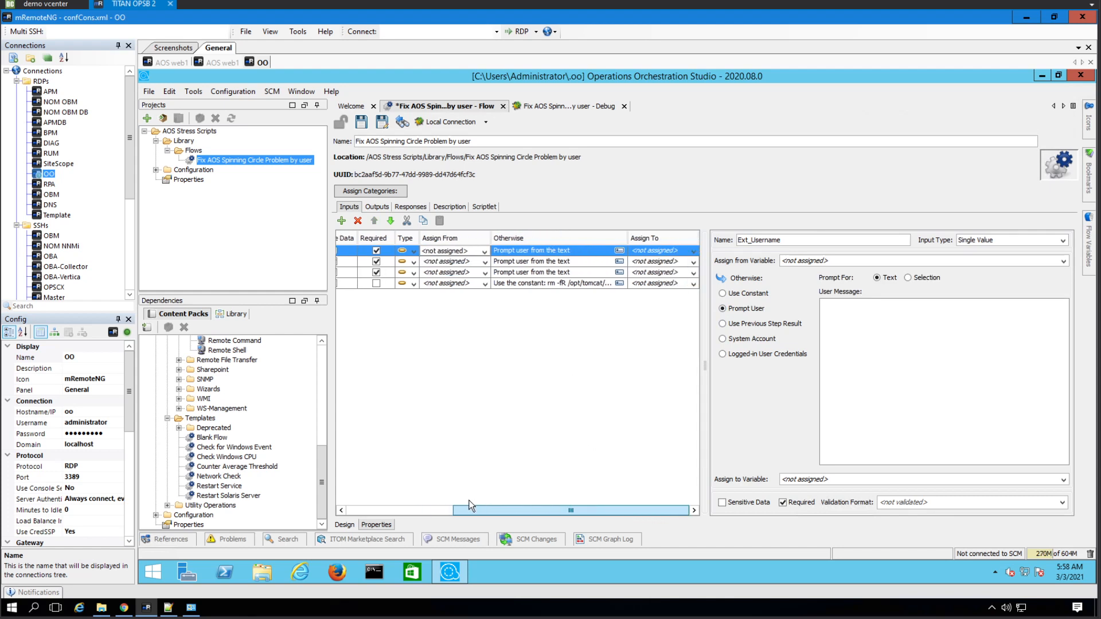
pyautogui.moveTo(470, 504); pyautogui.dragTo(445, 505)
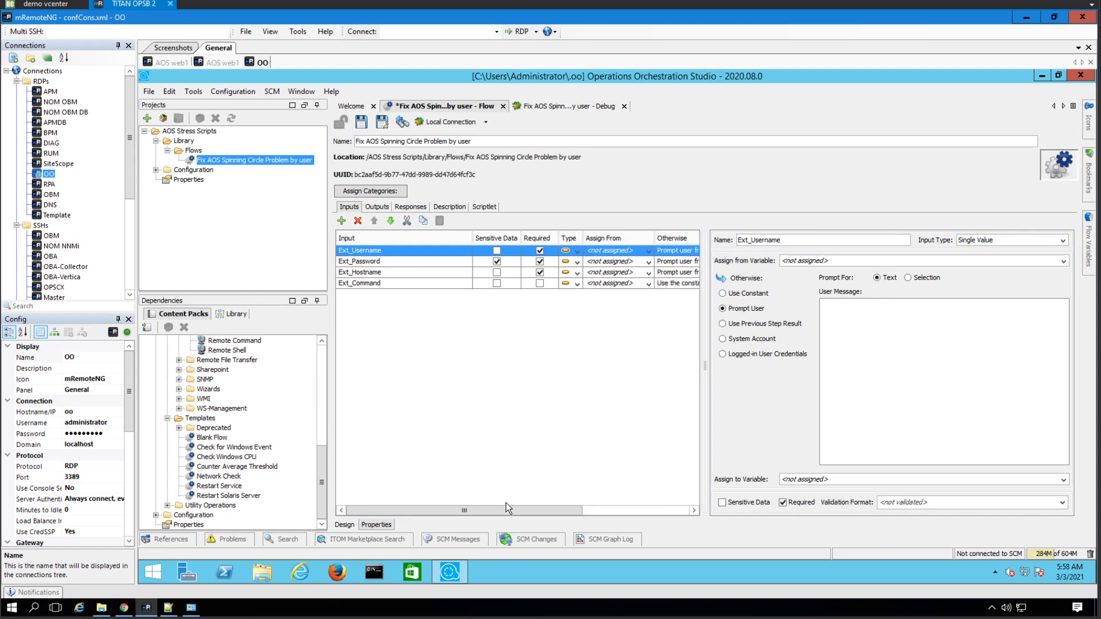
pyautogui.moveTo(511, 507); pyautogui.dragTo(590, 511)
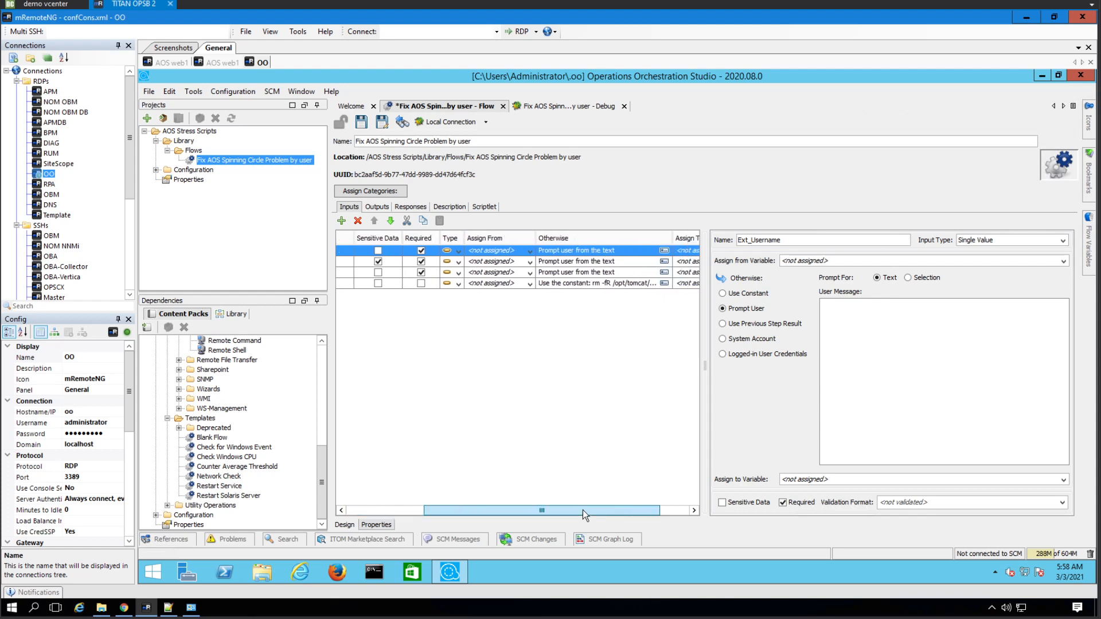
# - Try assigning Ext_Username from its flow variable, then reset it to <not assigned>
pyautogui.click(529, 255)
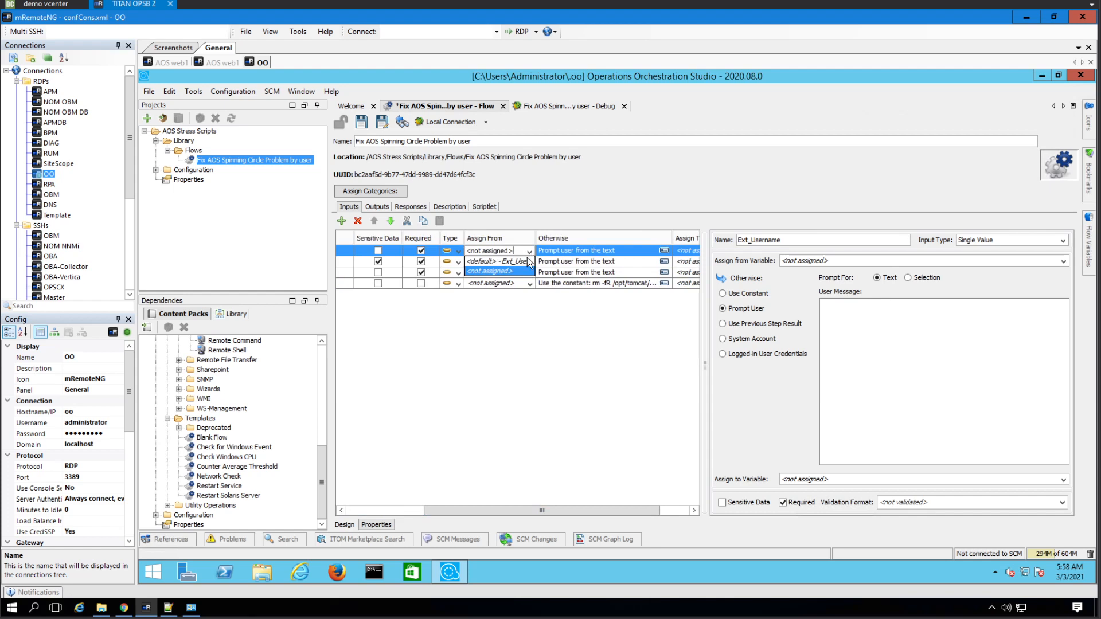
pyautogui.click(525, 271)
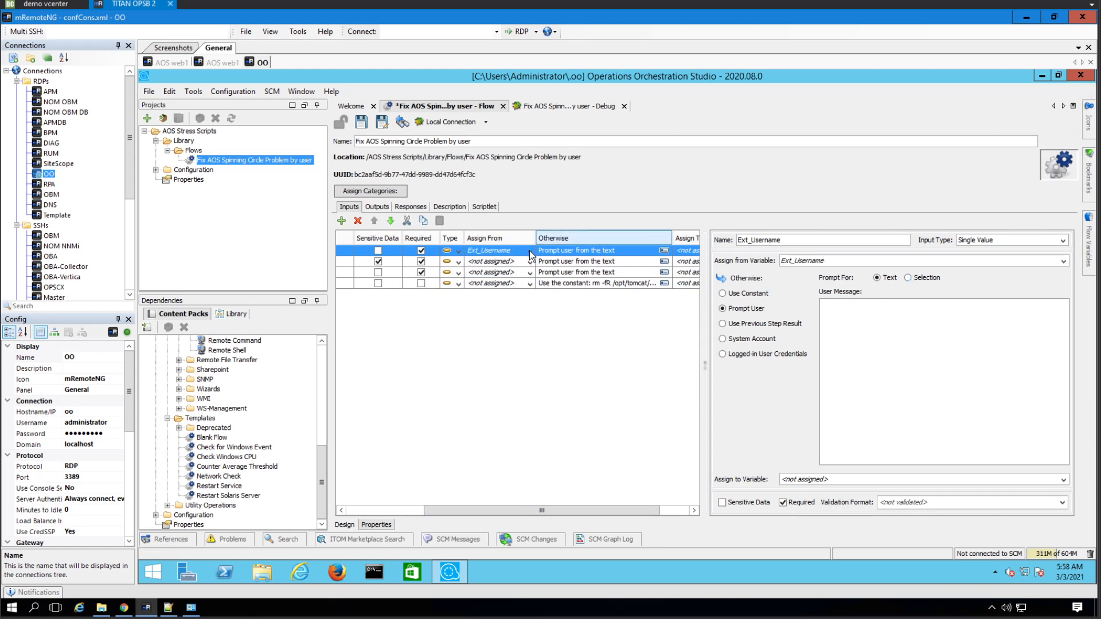
pyautogui.click(529, 253)
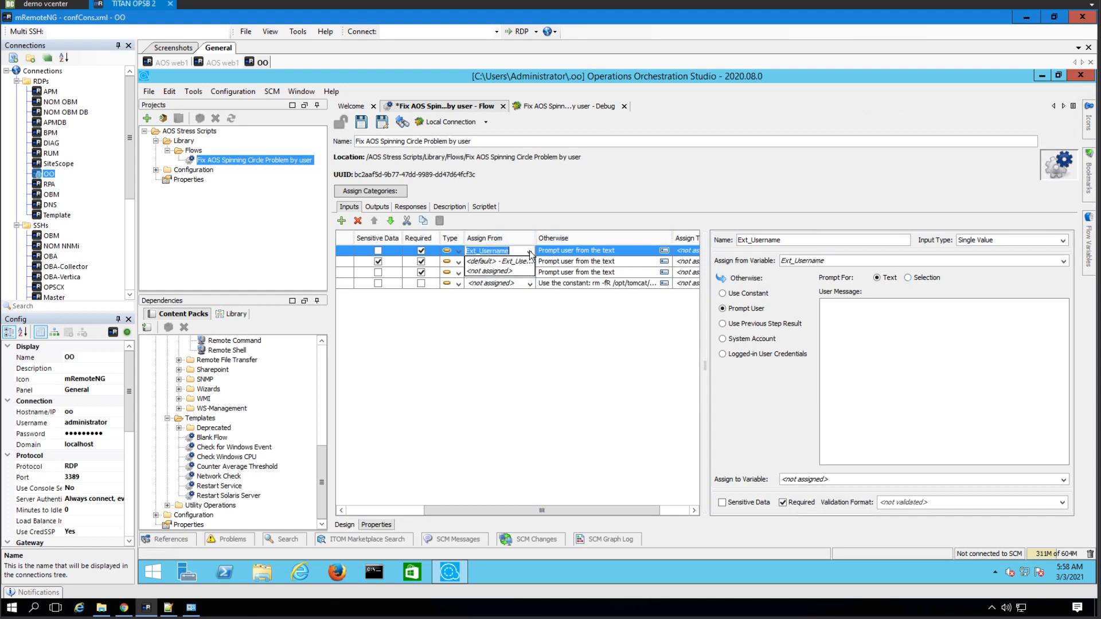
pyautogui.click(506, 272)
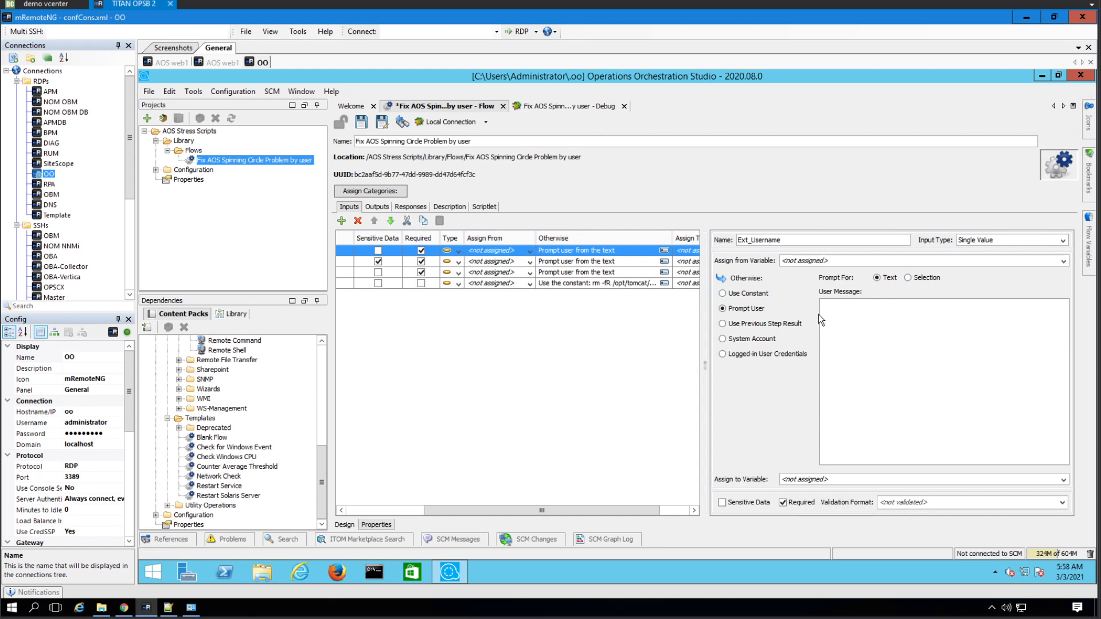
pyautogui.click(859, 314)
pyautogui.click(344, 524)
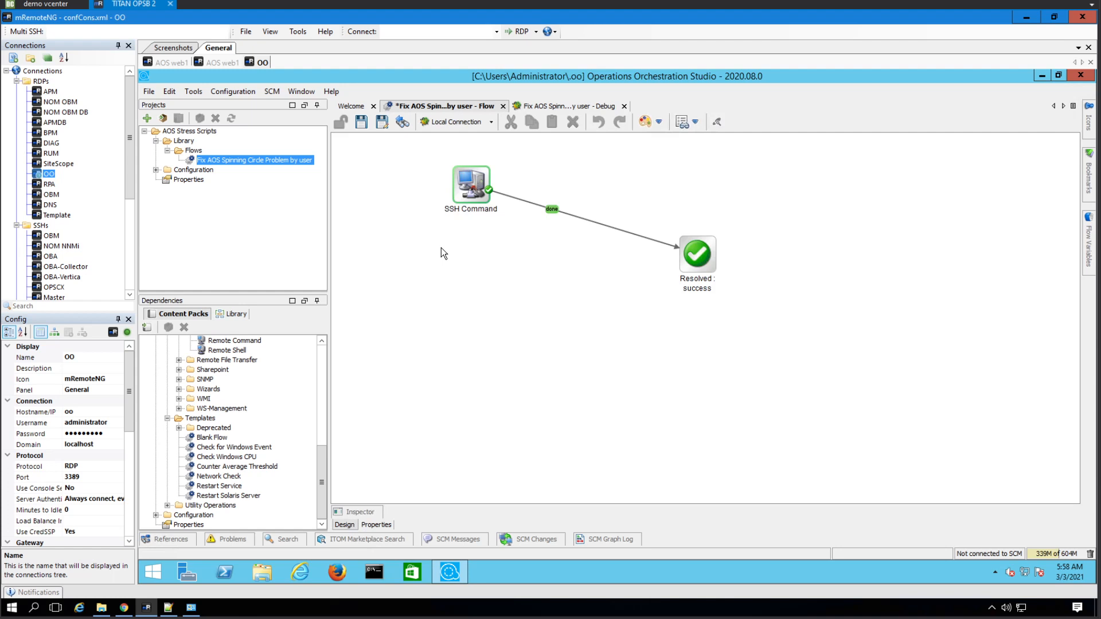
# - In the SSH Command step, set username's Otherwise value to constant root, then save
pyautogui.click(474, 191)
pyautogui.doubleClick(473, 191)
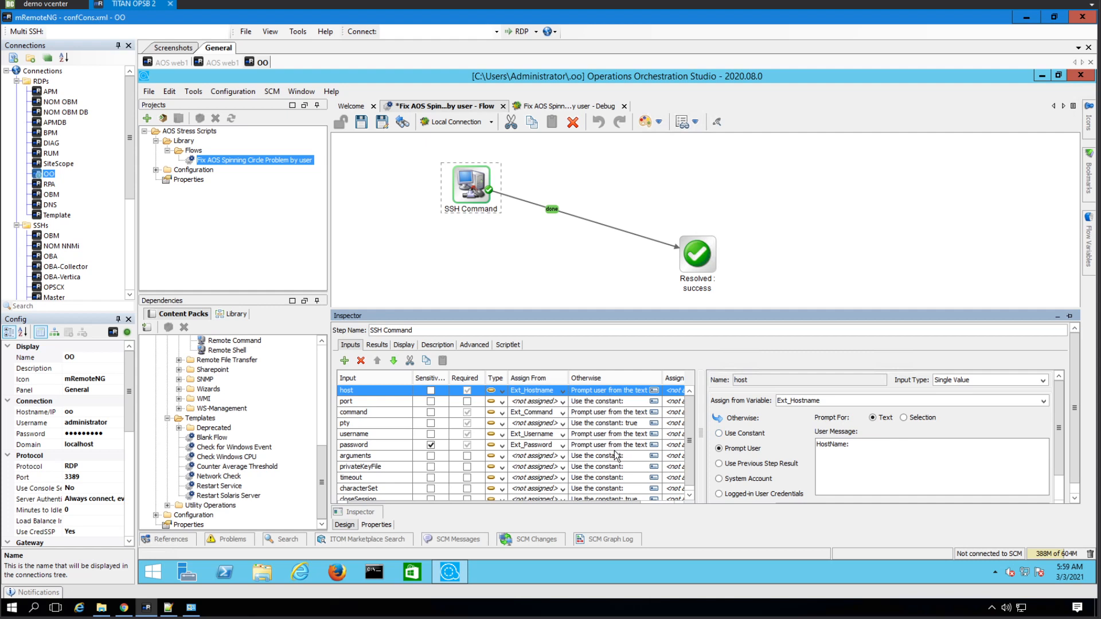
pyautogui.click(625, 435)
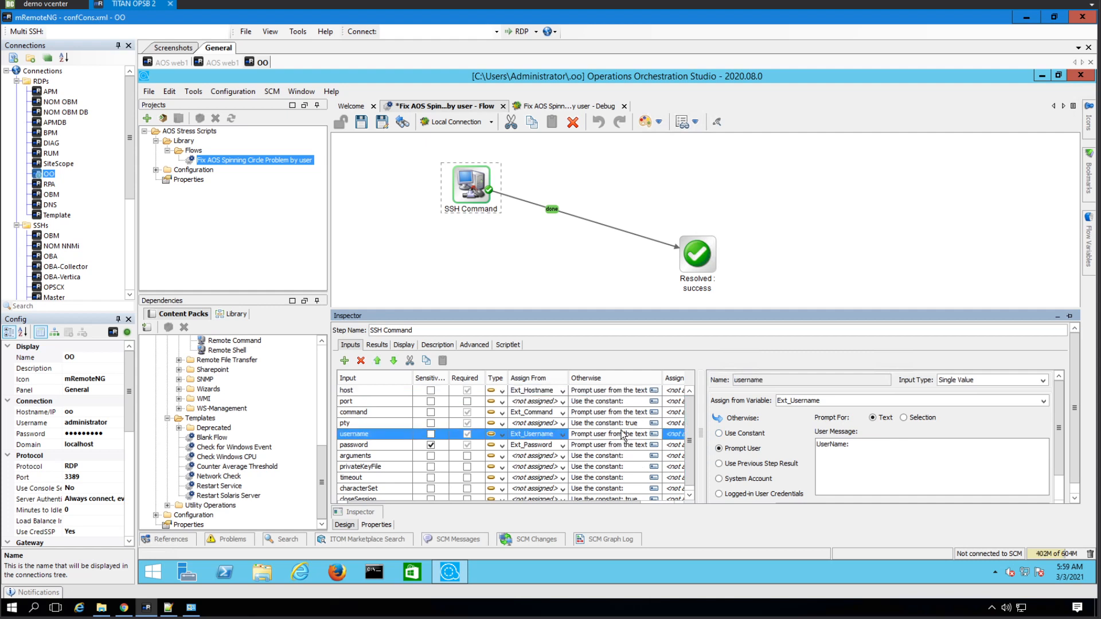
pyautogui.click(653, 434)
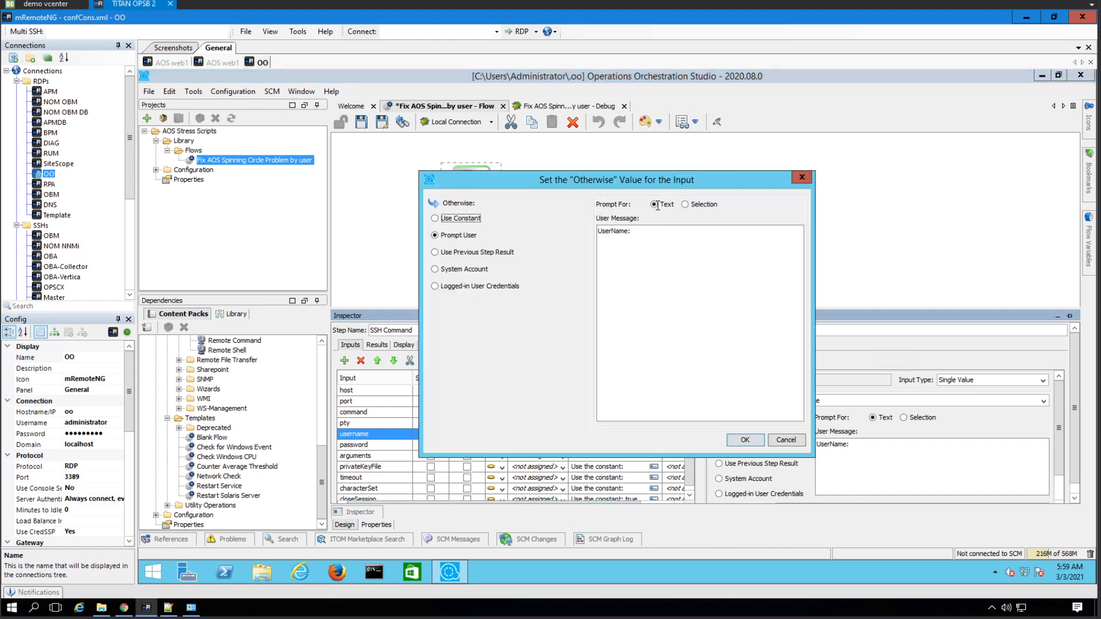
pyautogui.click(469, 217)
pyautogui.click(604, 228)
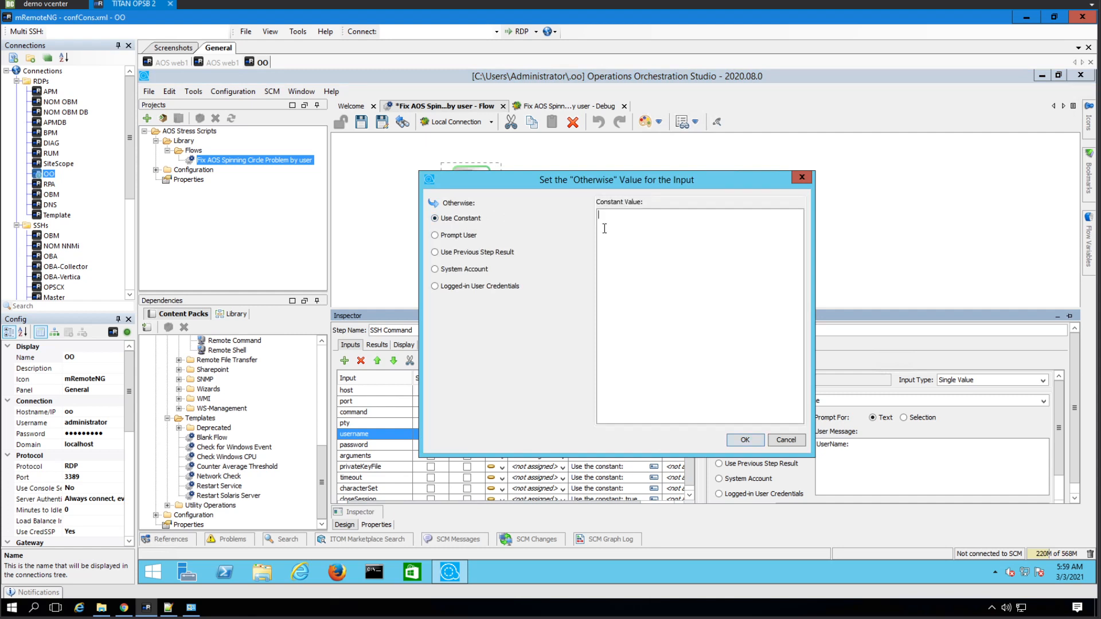
pyautogui.click(745, 440)
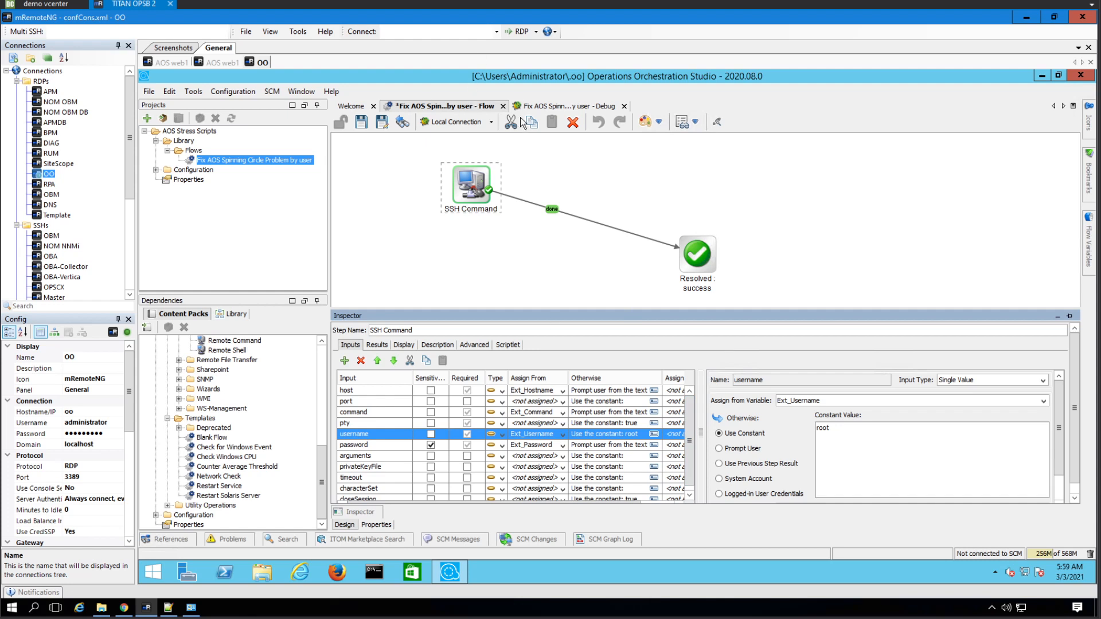
pyautogui.click(361, 123)
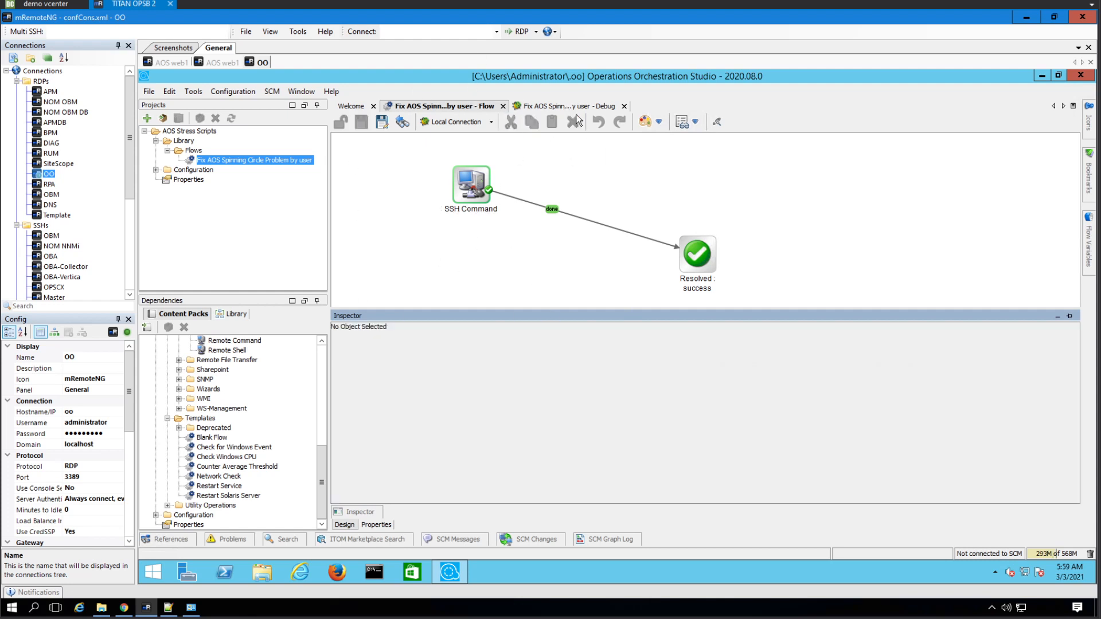
# - Review the last debug run, then edit Ext_Command's constant to append systemctl restart tomcat
pyautogui.click(561, 107)
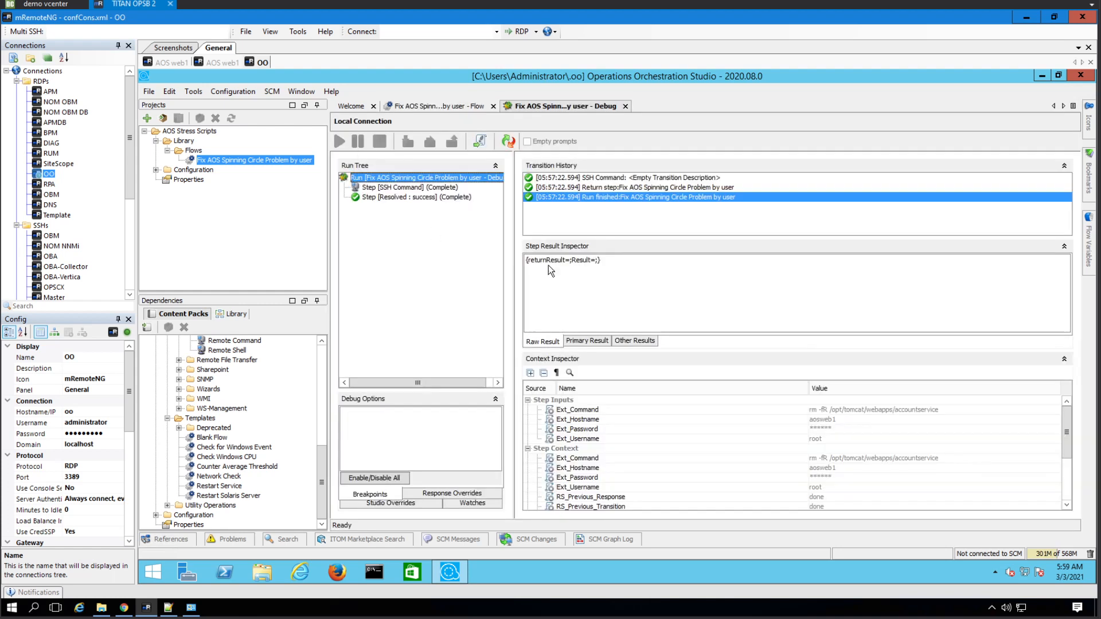
pyautogui.click(447, 106)
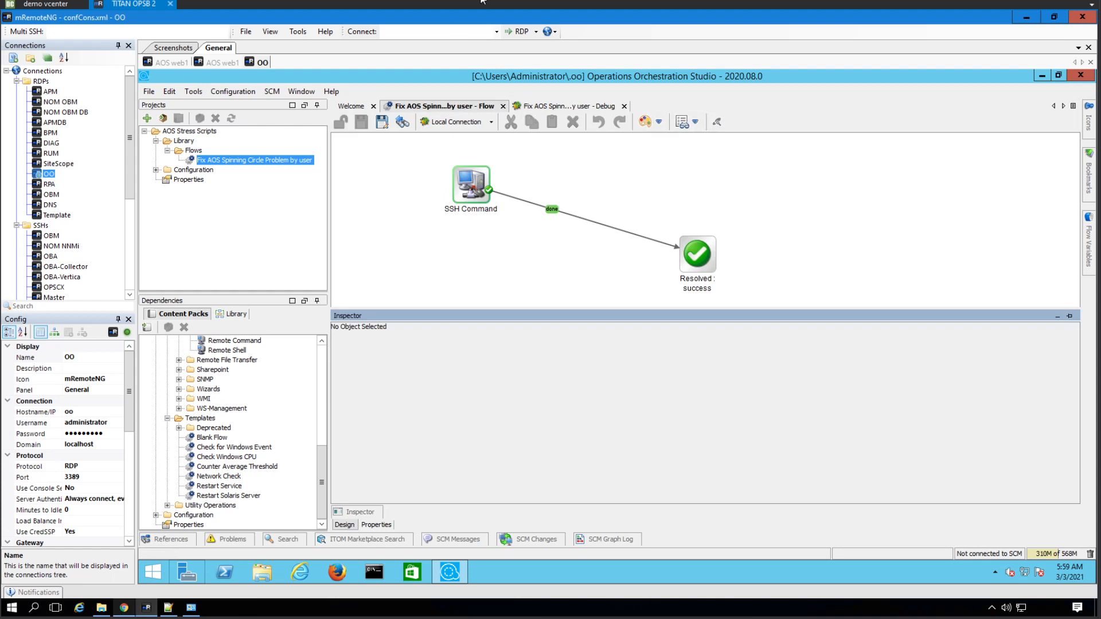
pyautogui.click(376, 525)
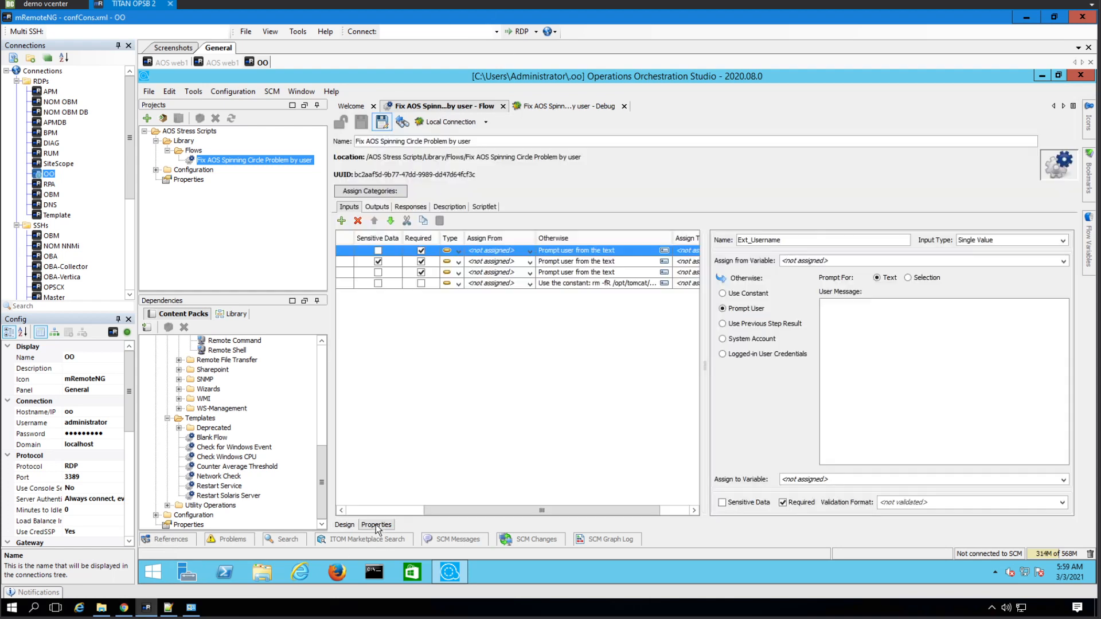
pyautogui.click(581, 285)
pyautogui.click(978, 289)
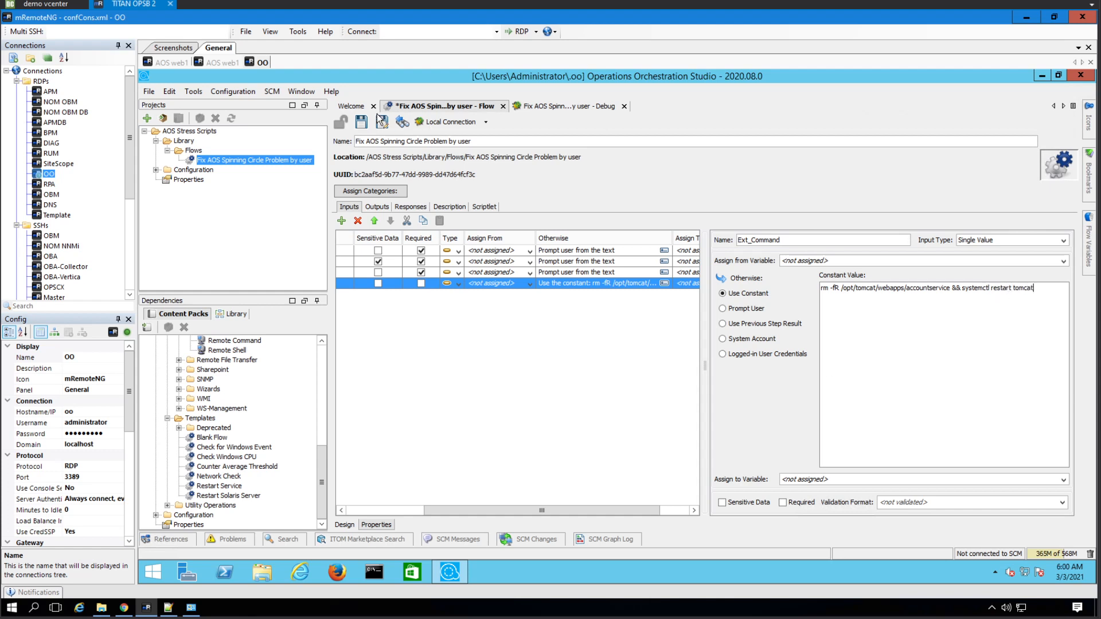
pyautogui.click(124, 607)
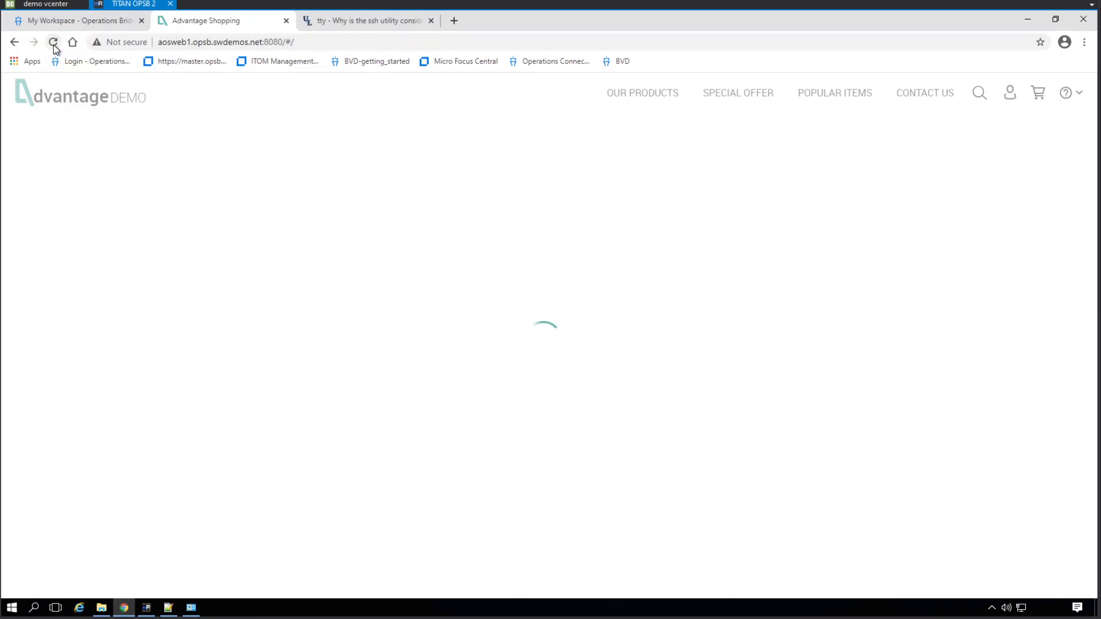
# - Reload the Advantage Shopping tab to check it; the spinner keeps loading
pyautogui.click(53, 44)
pyautogui.click(150, 608)
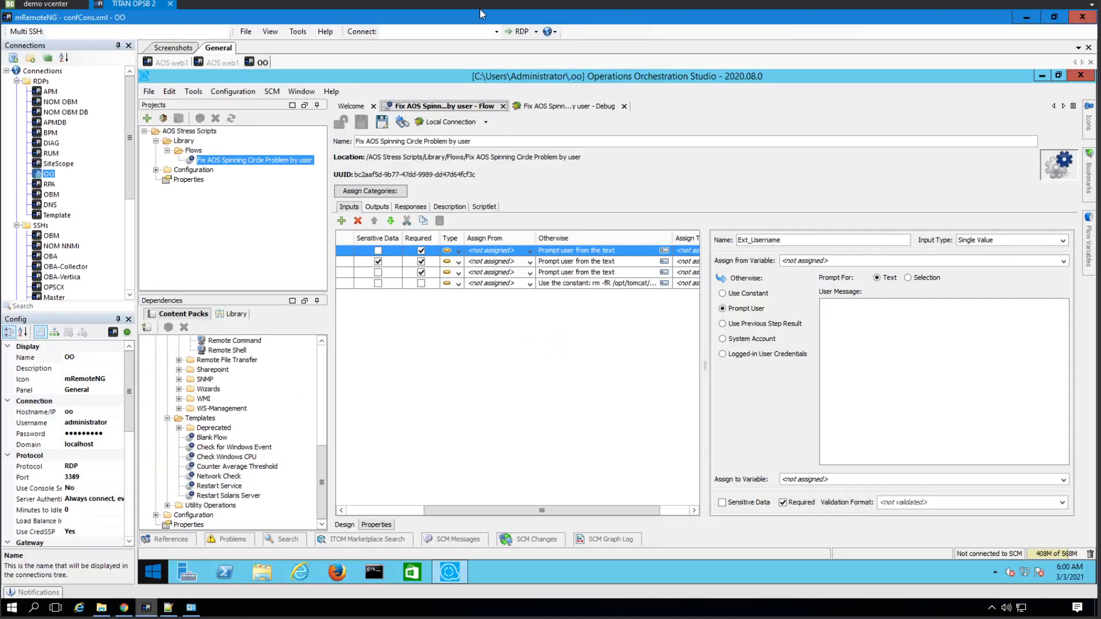
# - Reset the debugger and start a fresh run of the flow
pyautogui.click(573, 105)
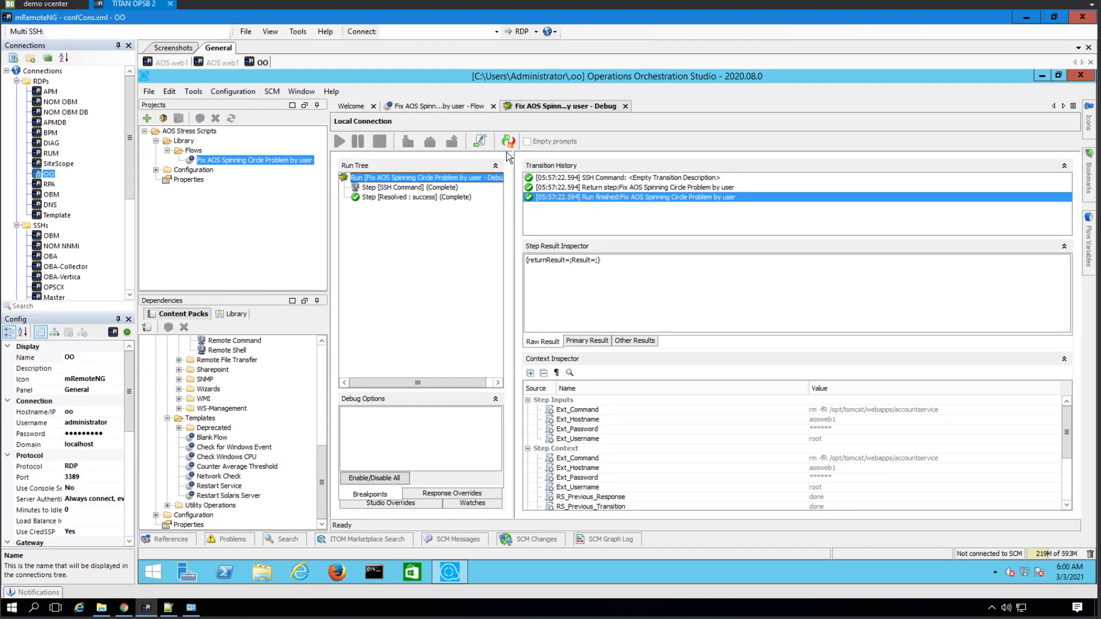
pyautogui.click(506, 141)
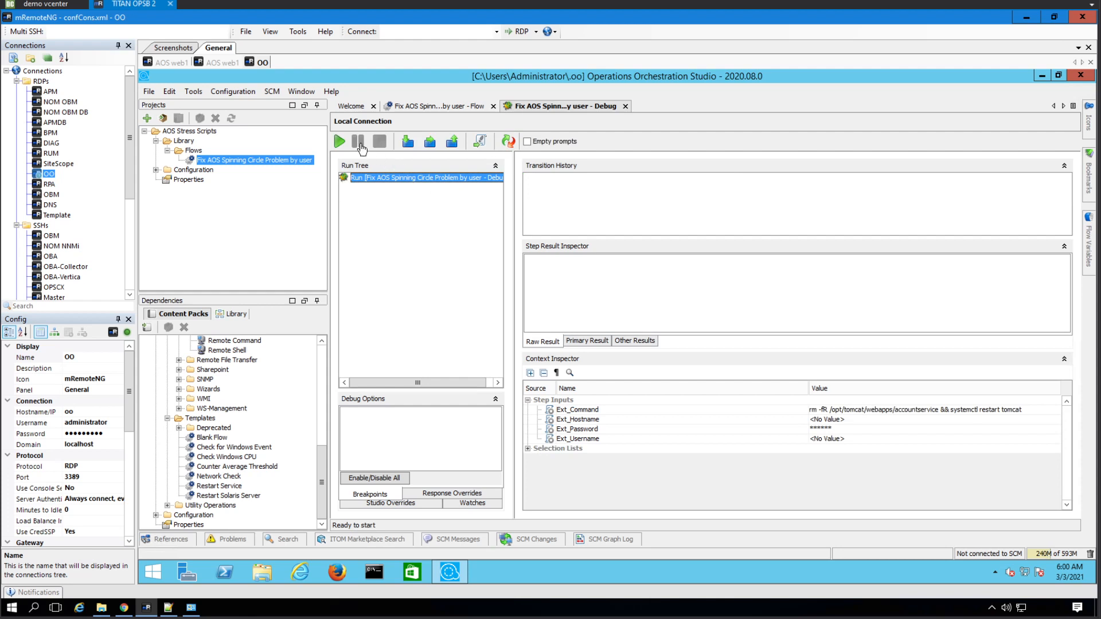
pyautogui.click(343, 140)
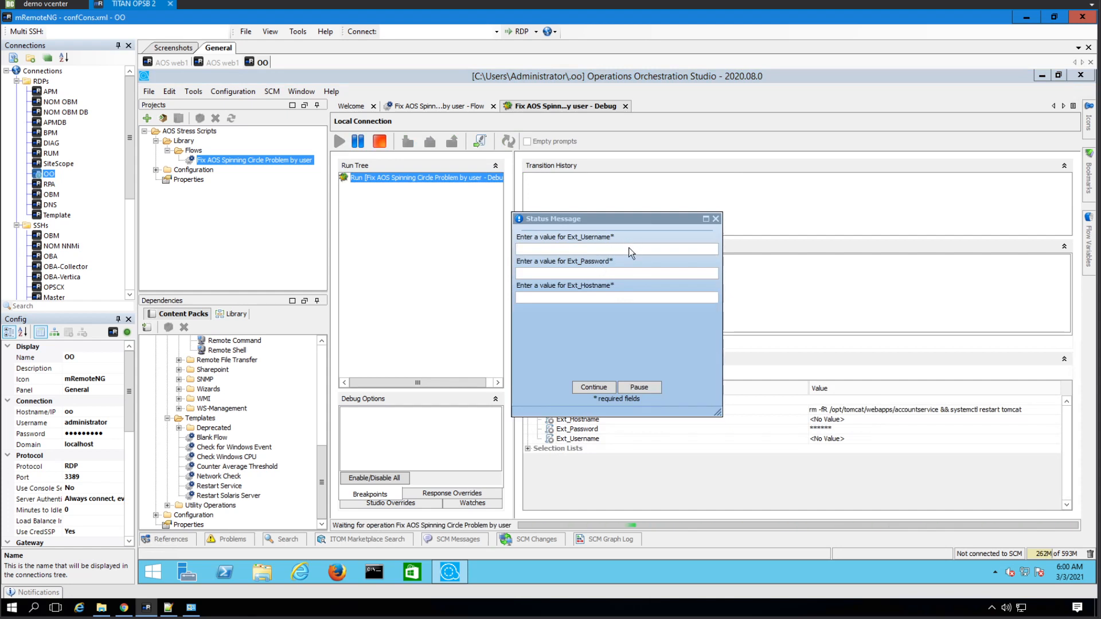
# - Enter root, the password and host aosweb1, then view SSH Command's Auth fail result
pyautogui.write('root')
pyautogui.press('Tab')
pyautogui.write('*********')
pyautogui.write('aosweb1')
pyautogui.click(589, 388)
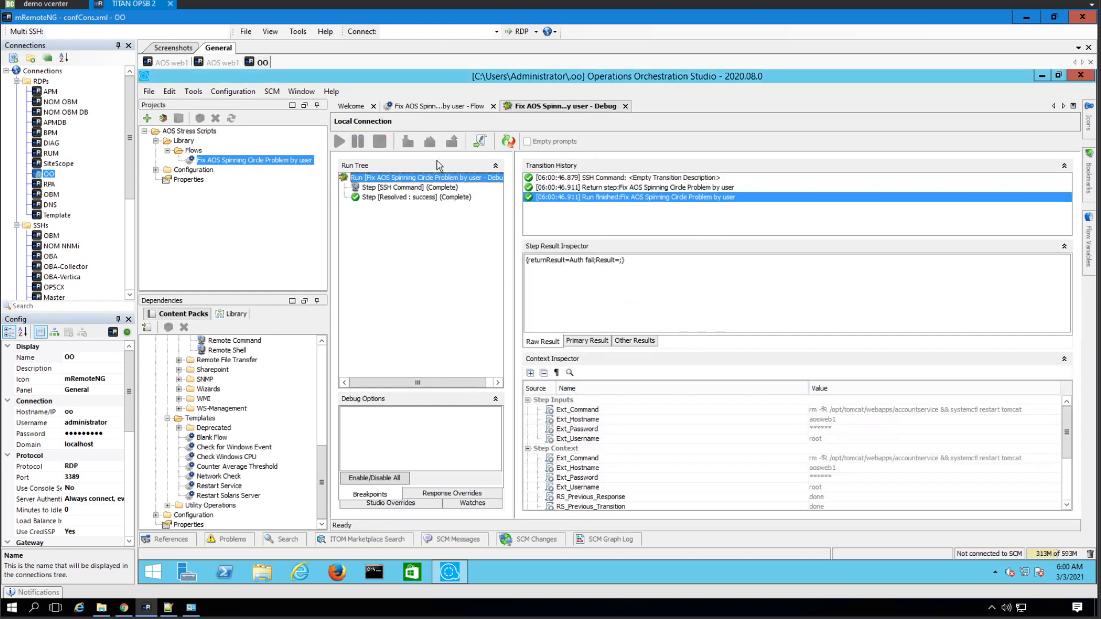
pyautogui.click(404, 188)
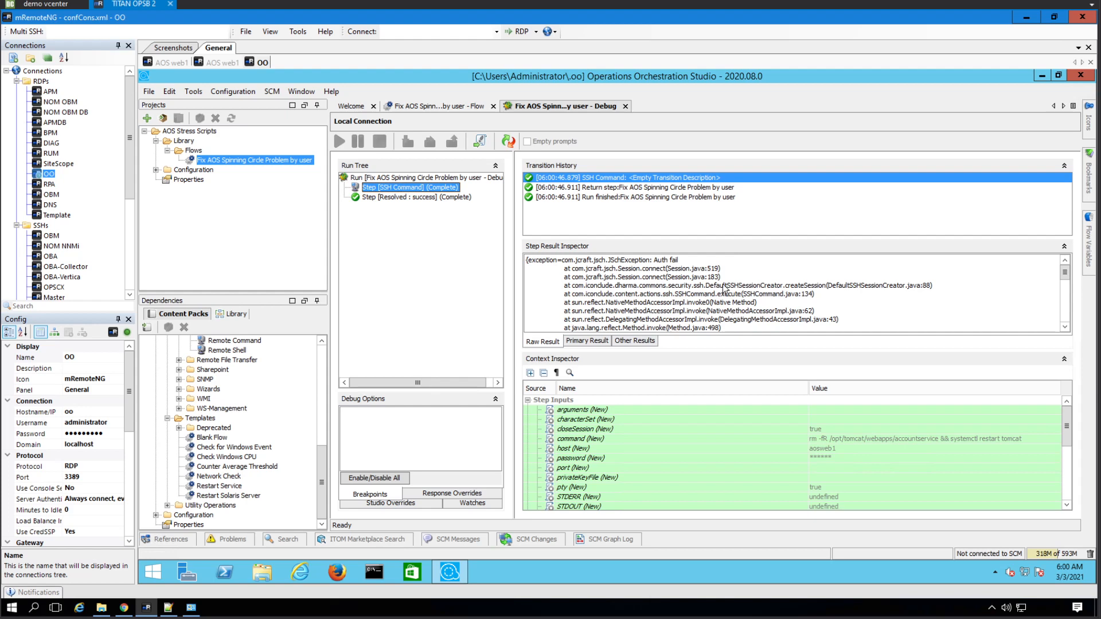
# - Replay the flow as root with a retyped password, then view SSH Command's Auth fail error
pyautogui.click(506, 147)
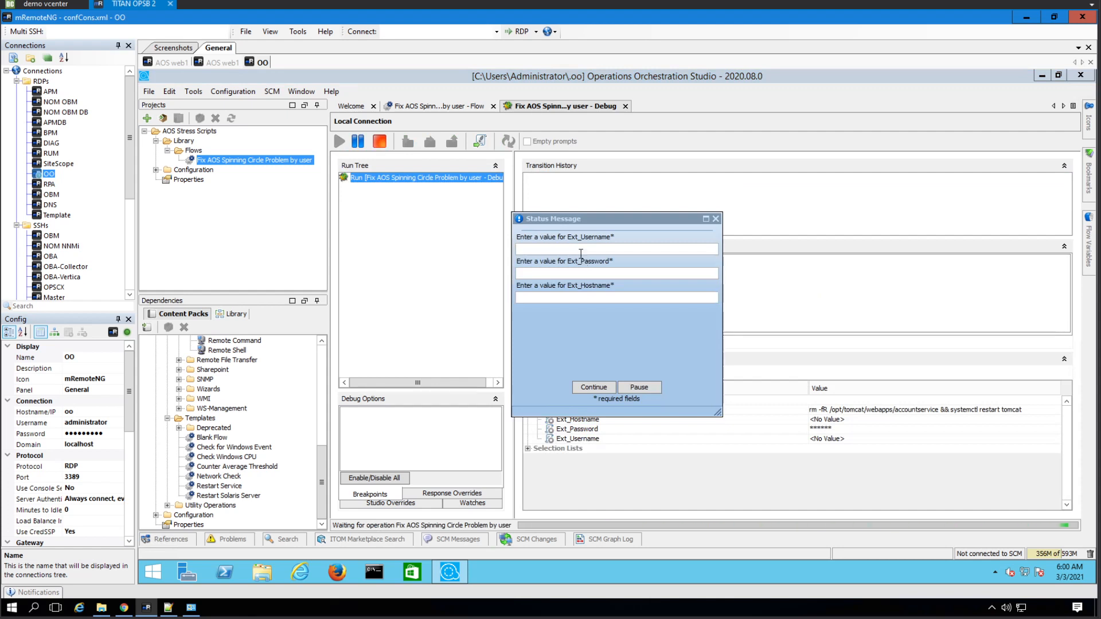
pyautogui.press('Tab')
pyautogui.press('BackSpace')
pyautogui.press('BackSpace')
pyautogui.press('BackSpace')
pyautogui.press('BackSpace')
pyautogui.press('BackSpace')
pyautogui.press('BackSpace')
pyautogui.click(593, 387)
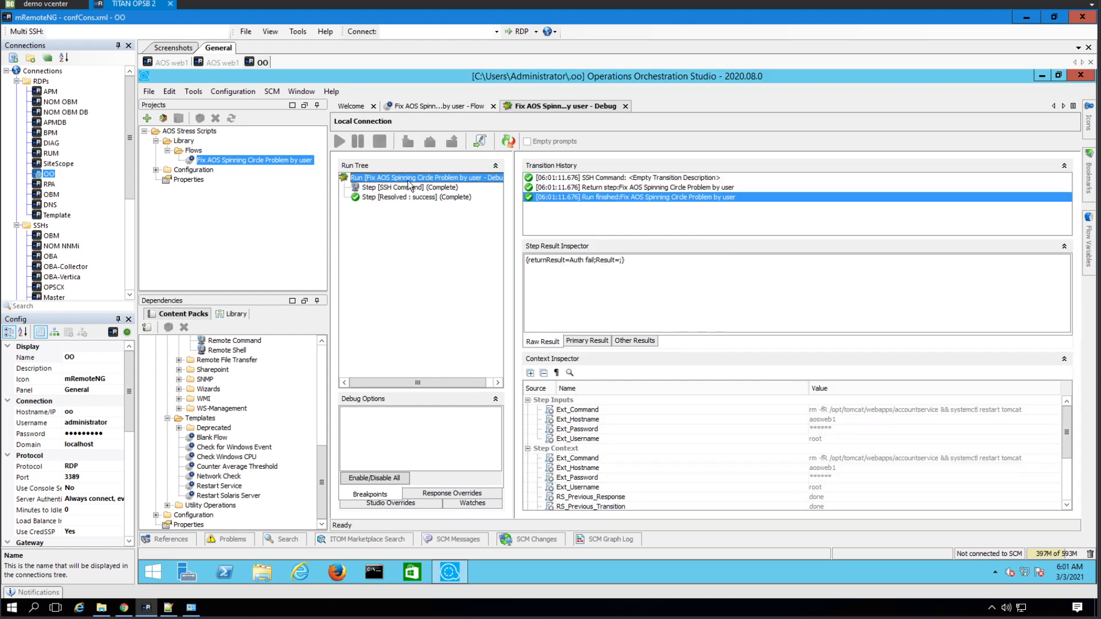
pyautogui.click(606, 179)
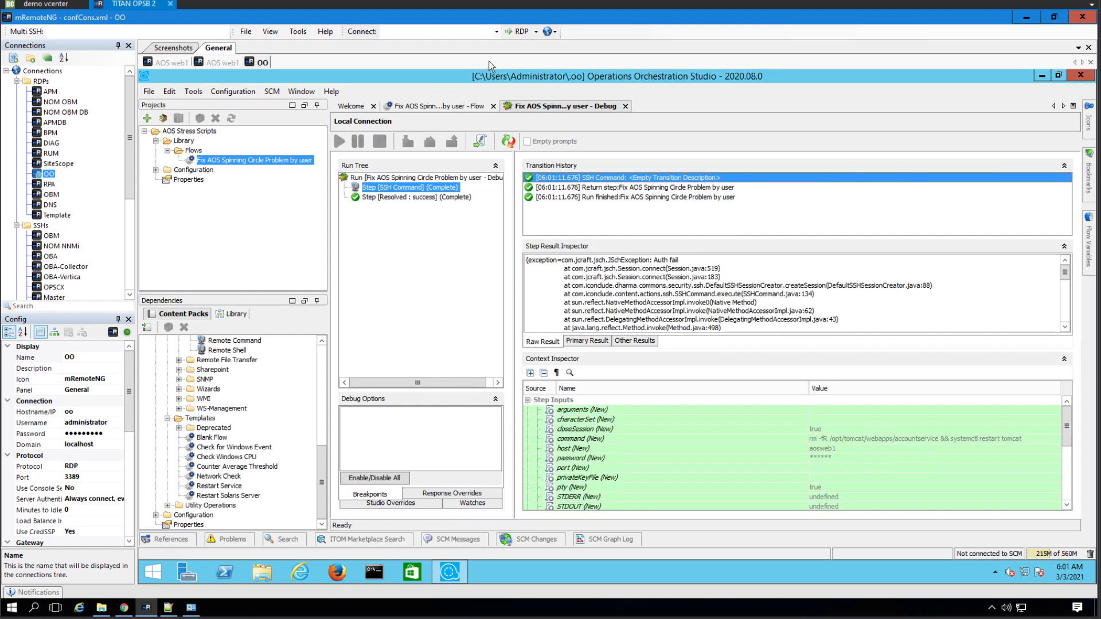
# - Open the SSH Command step's input settings from the flow diagram
pyautogui.click(448, 105)
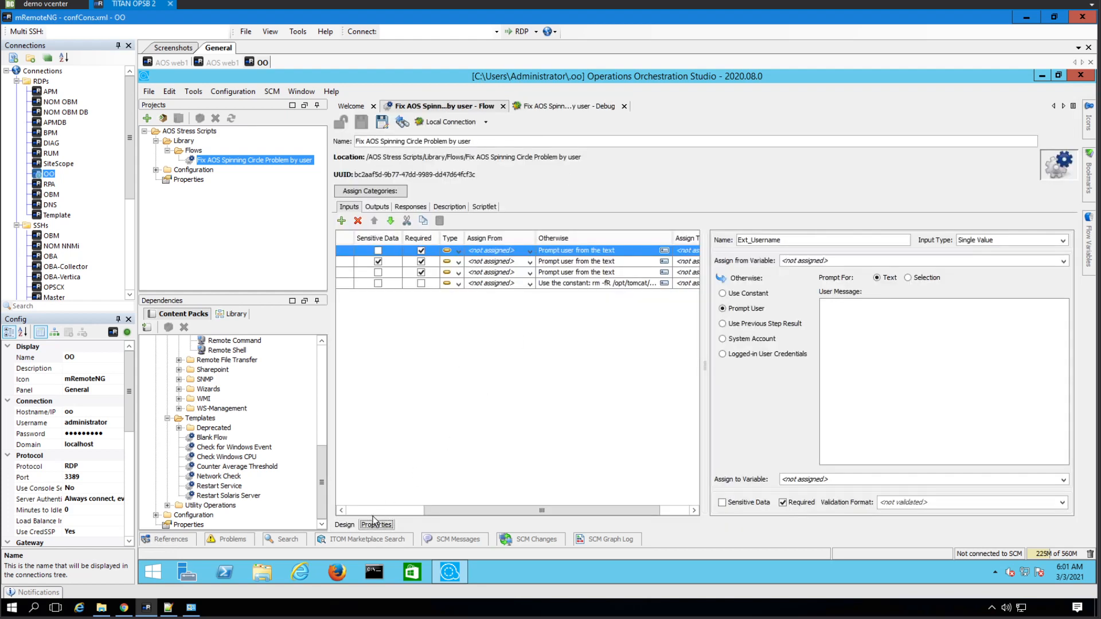
pyautogui.click(344, 525)
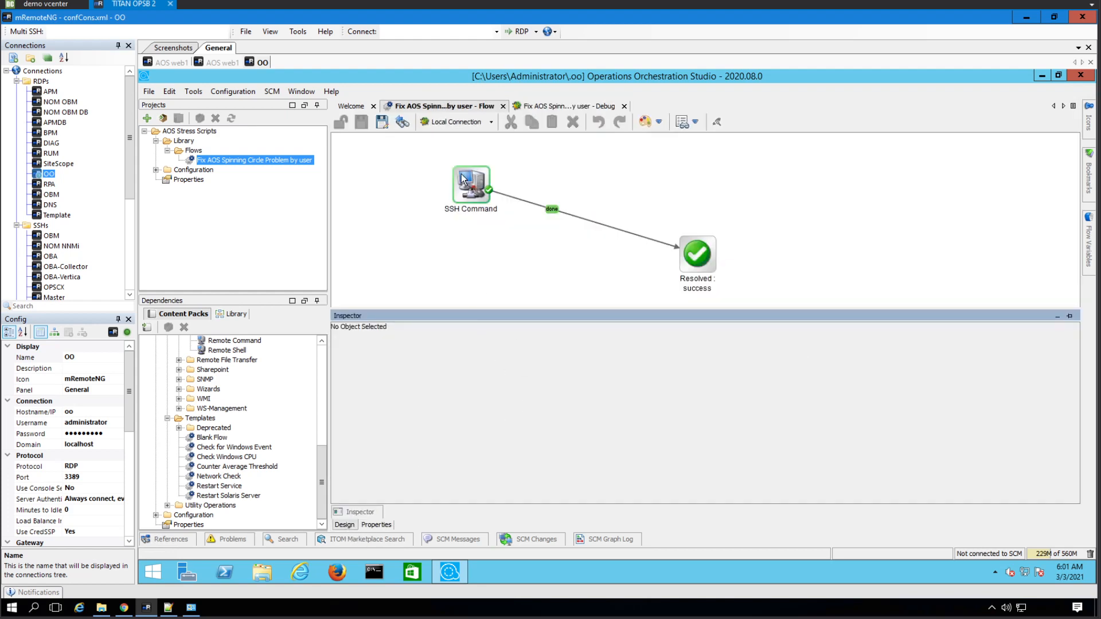
pyautogui.click(456, 207)
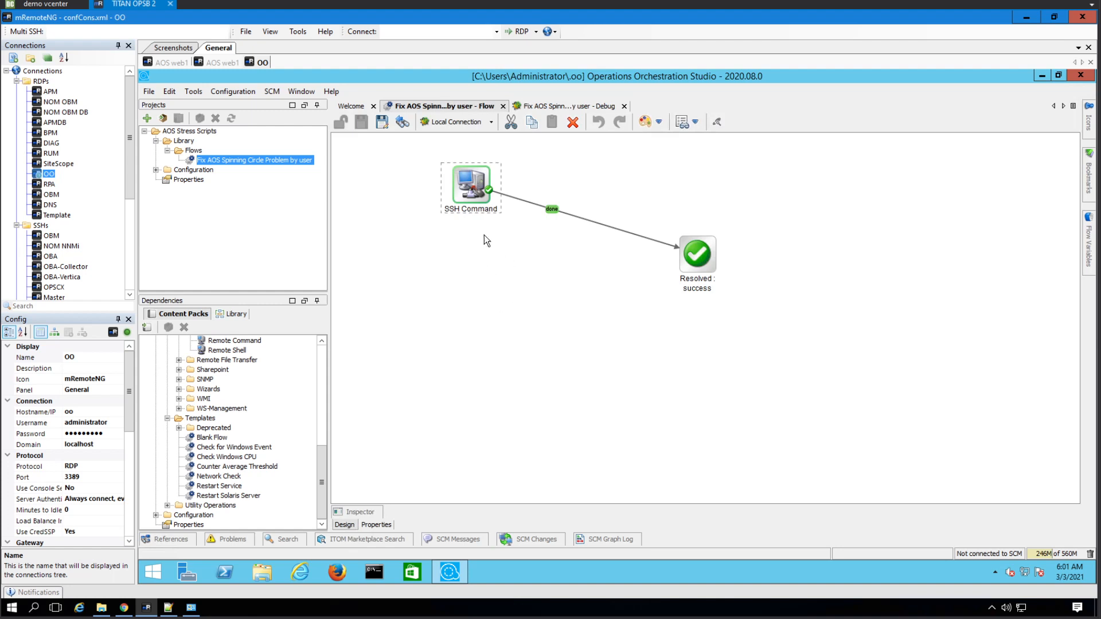
pyautogui.doubleClick(470, 182)
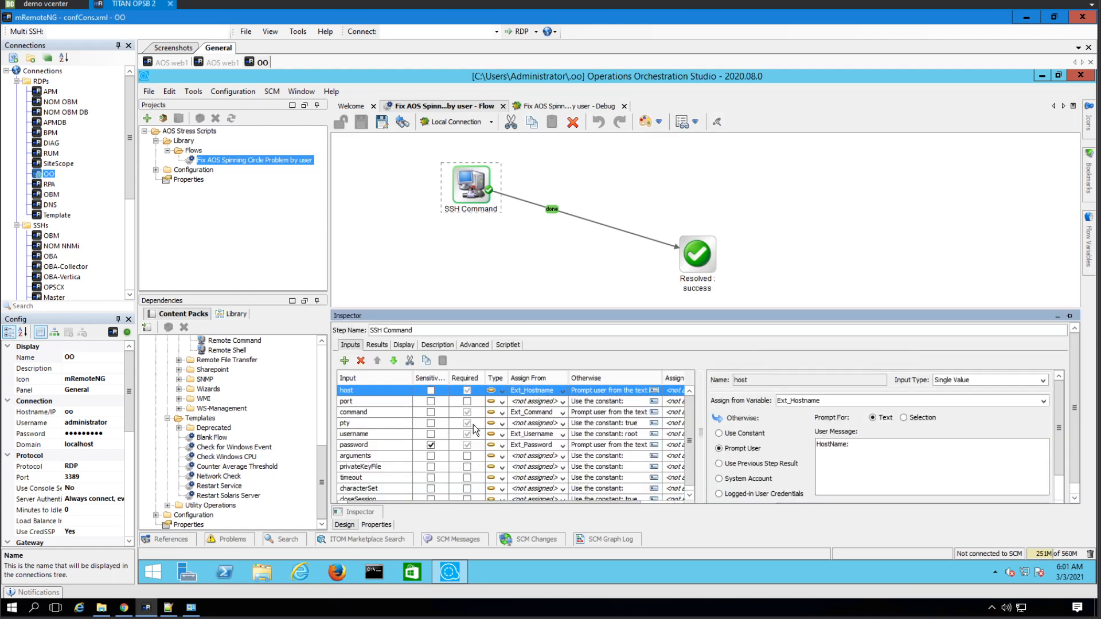
# - Set the step's username input to Prompt User, save the flow, and return to the debugger
pyautogui.click(615, 439)
pyautogui.click(742, 450)
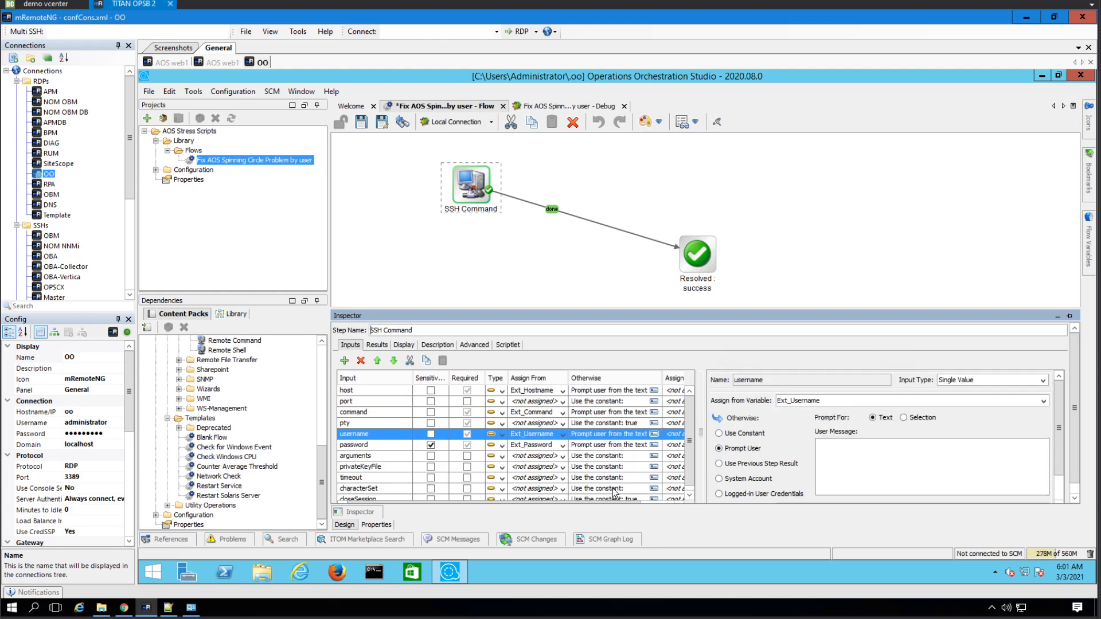
pyautogui.click(359, 122)
pyautogui.click(565, 109)
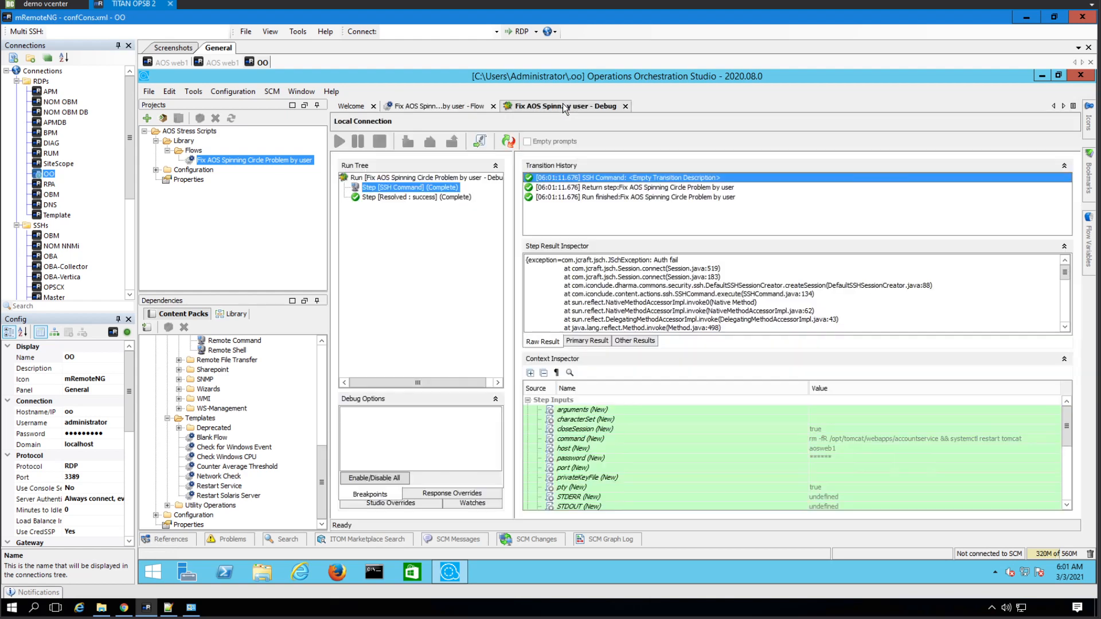
# - Rerun the debugger with Ext_Username root, the password, and Ext_Hostname aosweb1
pyautogui.click(507, 141)
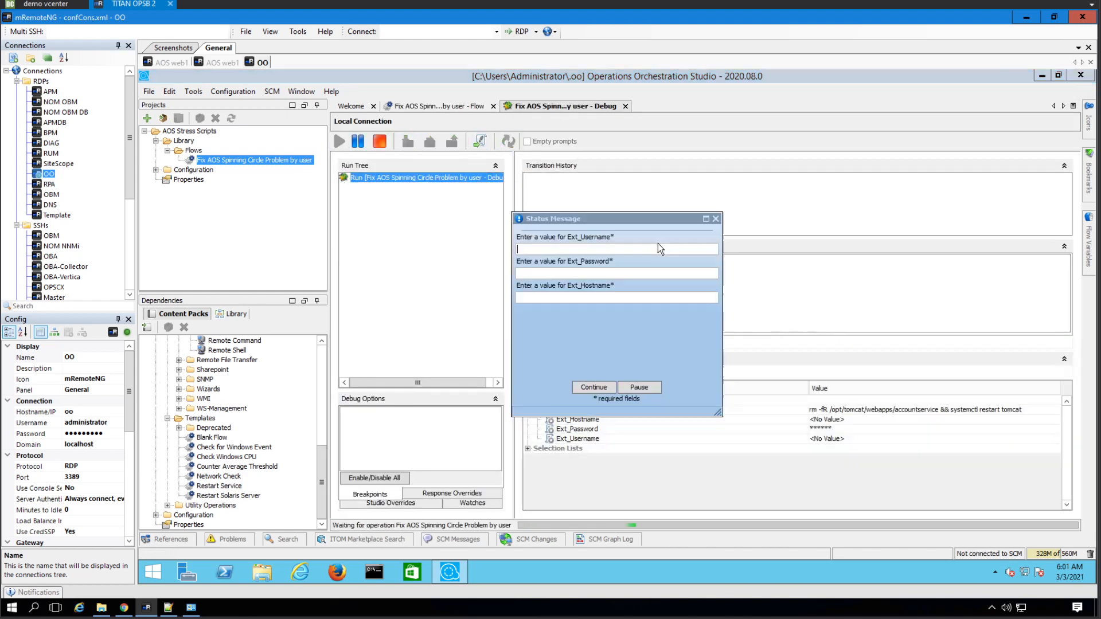
pyautogui.click(582, 249)
pyautogui.write('root')
pyautogui.press('Tab')
pyautogui.write('•••')
pyautogui.press('BackSpace')
pyautogui.press('BackSpace')
pyautogui.press('BackSpace')
pyautogui.write('•••••••••')
pyautogui.press('Tab')
pyautogui.write('aosweb1')
pyautogui.click(595, 385)
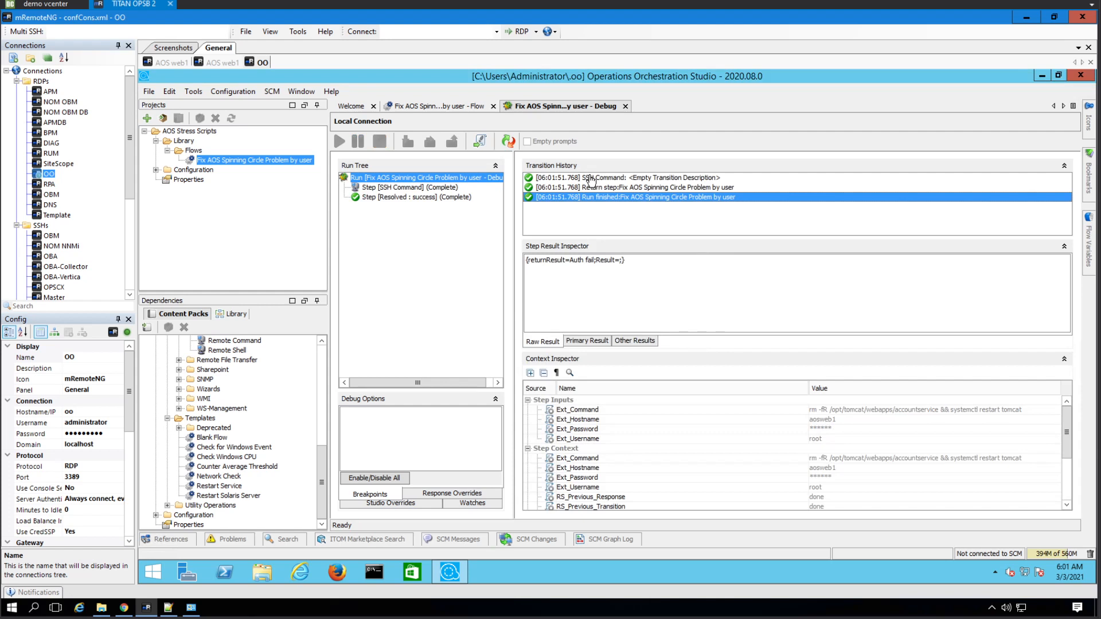
# - Inspect the SSH Command step's result and command input, showing JSchException: Auth fail
pyautogui.click(588, 166)
pyautogui.click(593, 183)
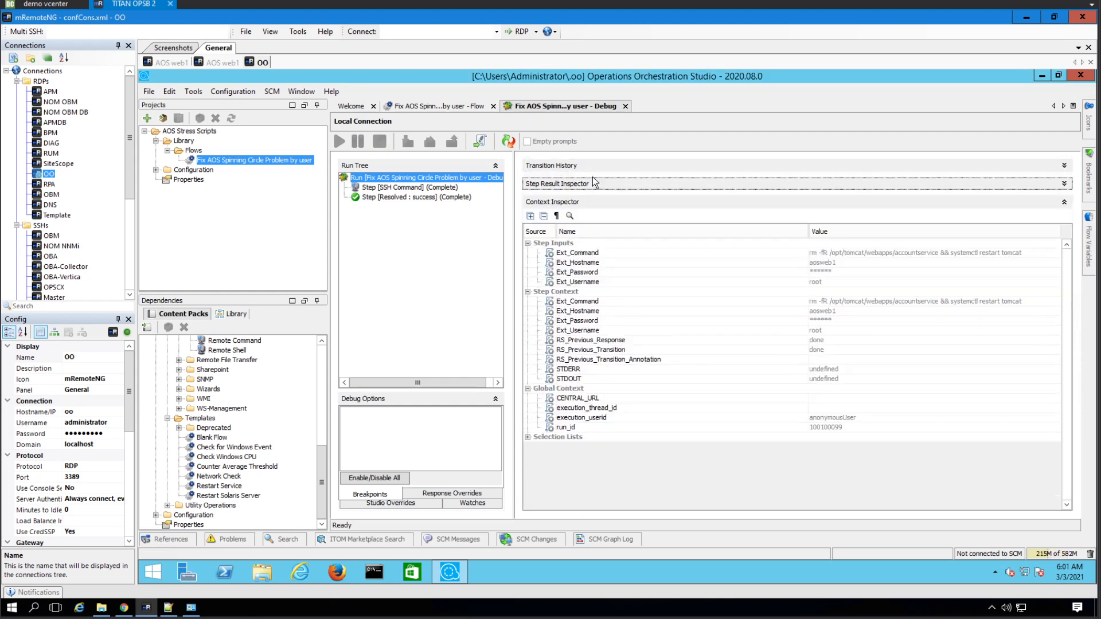
pyautogui.click(426, 180)
pyautogui.click(642, 172)
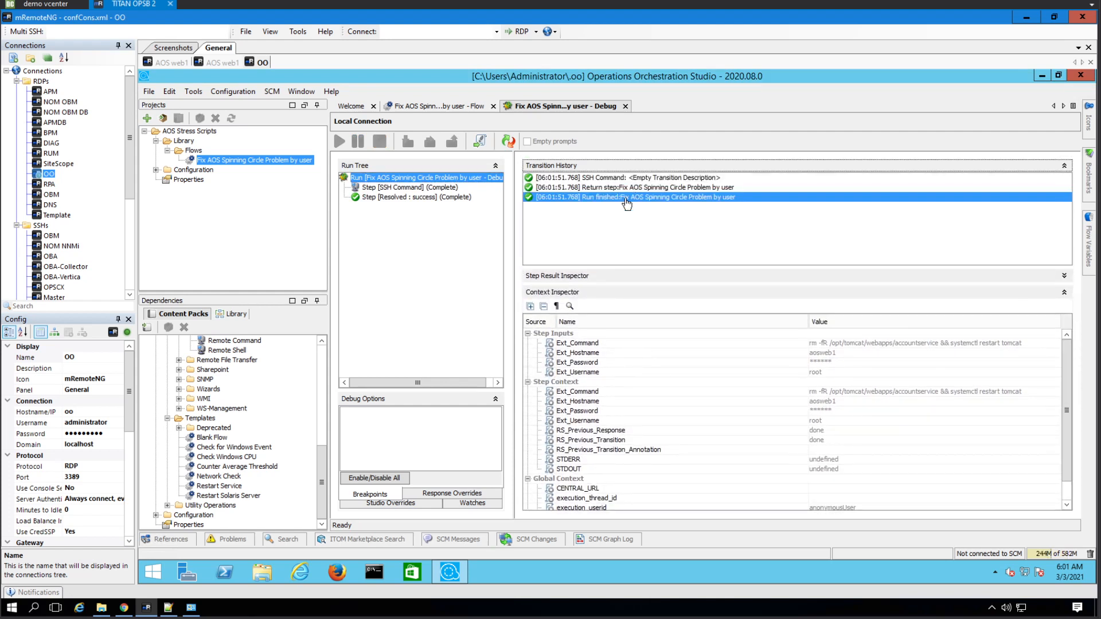
pyautogui.click(609, 279)
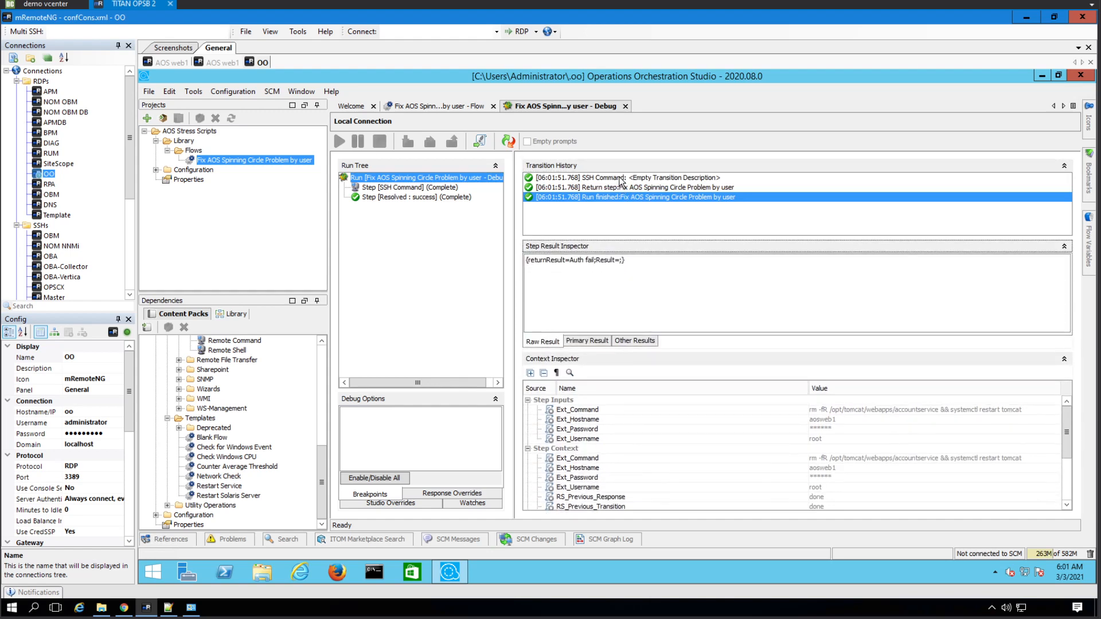
pyautogui.click(621, 179)
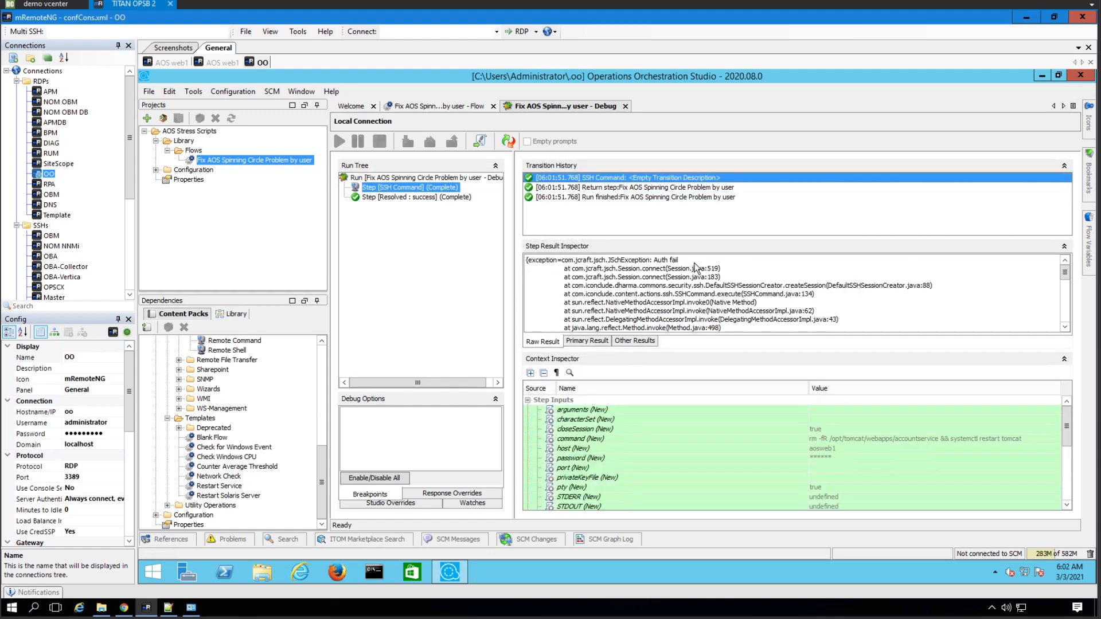
pyautogui.click(1027, 438)
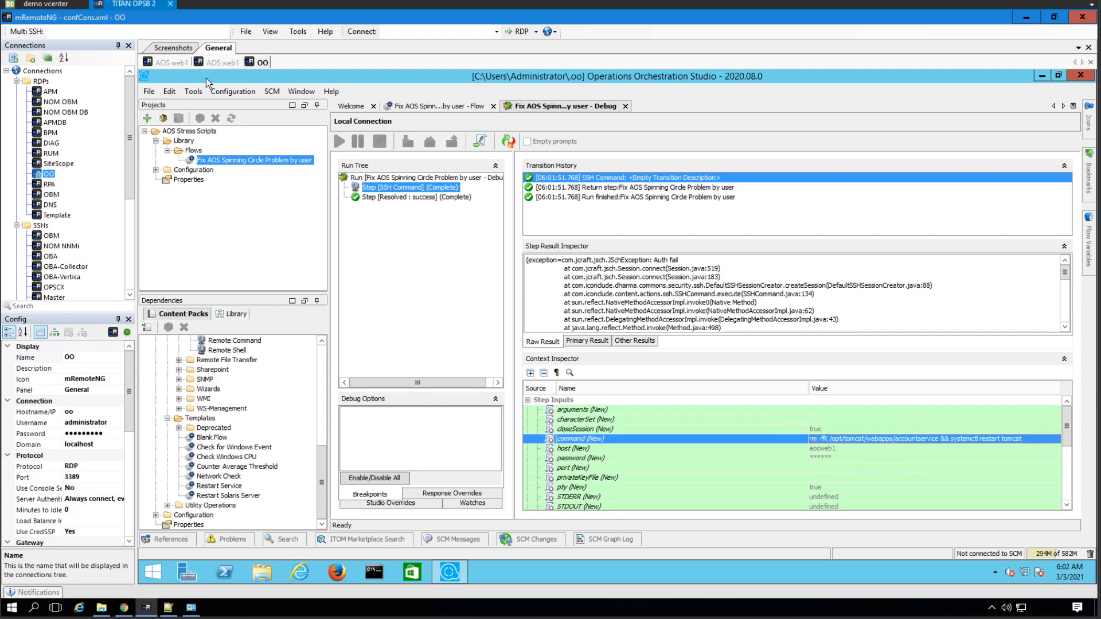
# - Run date and ll on the AOS web1 terminal, then return to the OO session
pyautogui.click(172, 63)
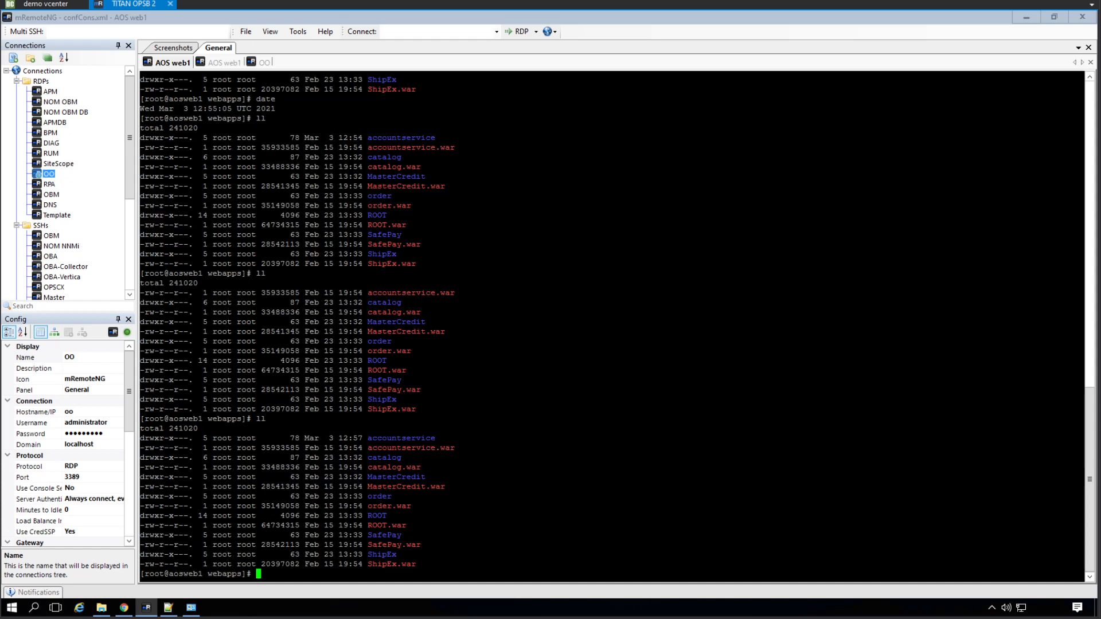
pyautogui.write('date')
pyautogui.press('Return')
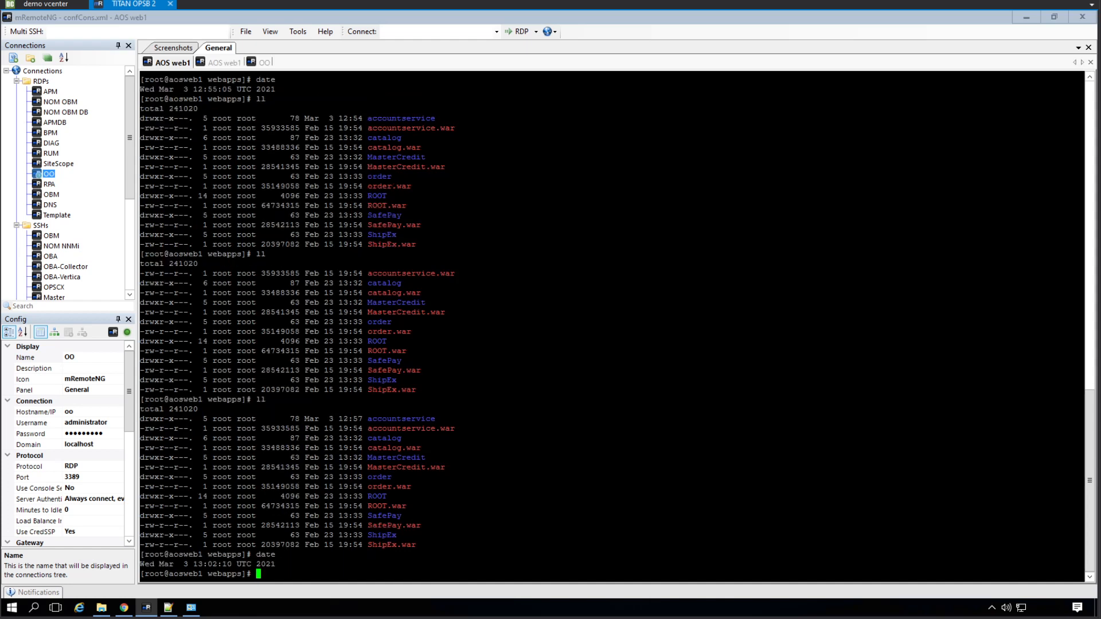
pyautogui.write('ll')
pyautogui.press('Return')
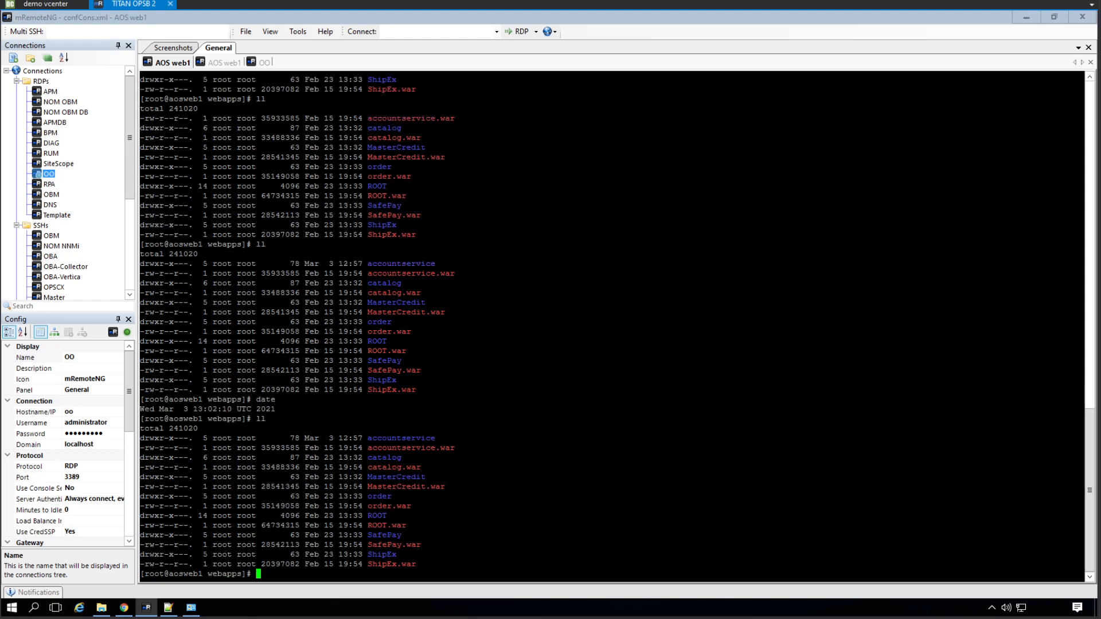
pyautogui.click(253, 67)
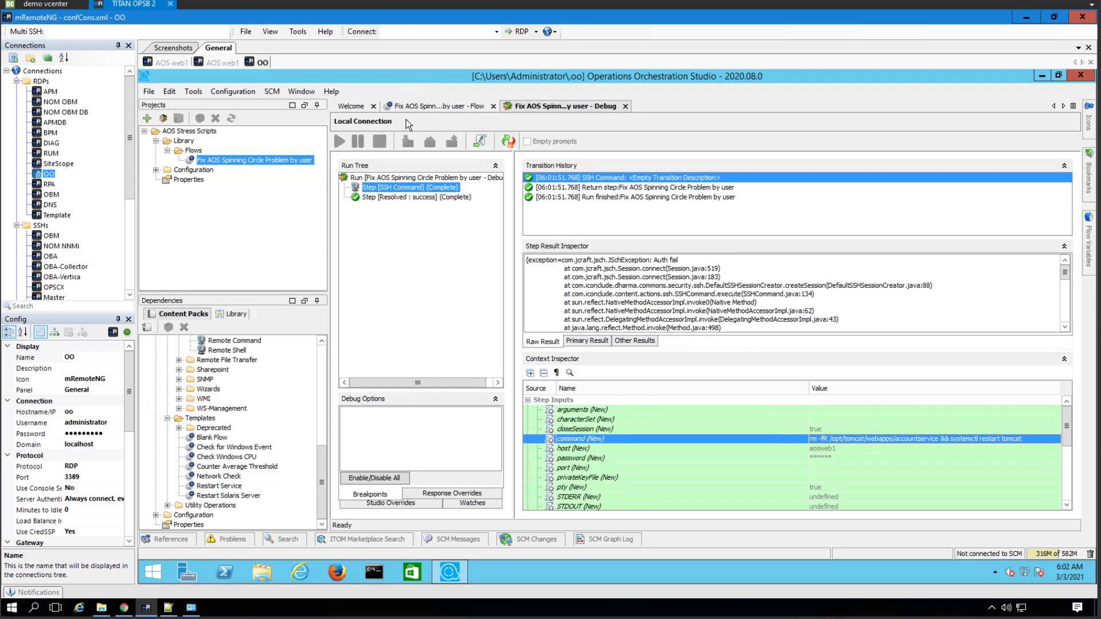
# - Set the flow's Ext_Username input to Use Constant in its Inputs properties
pyautogui.click(420, 109)
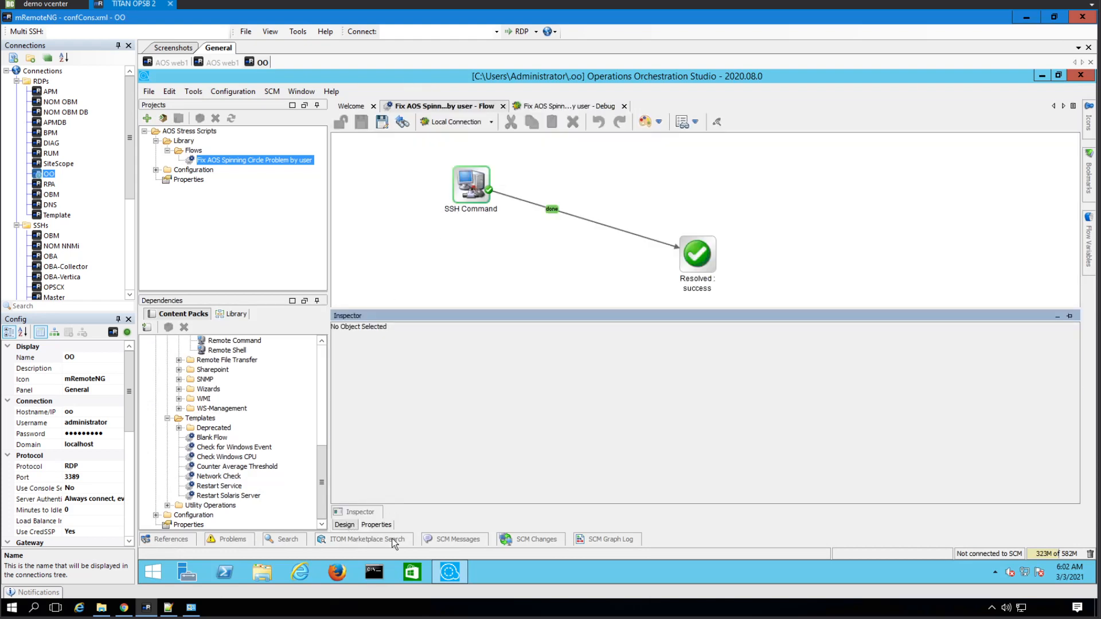
pyautogui.click(378, 524)
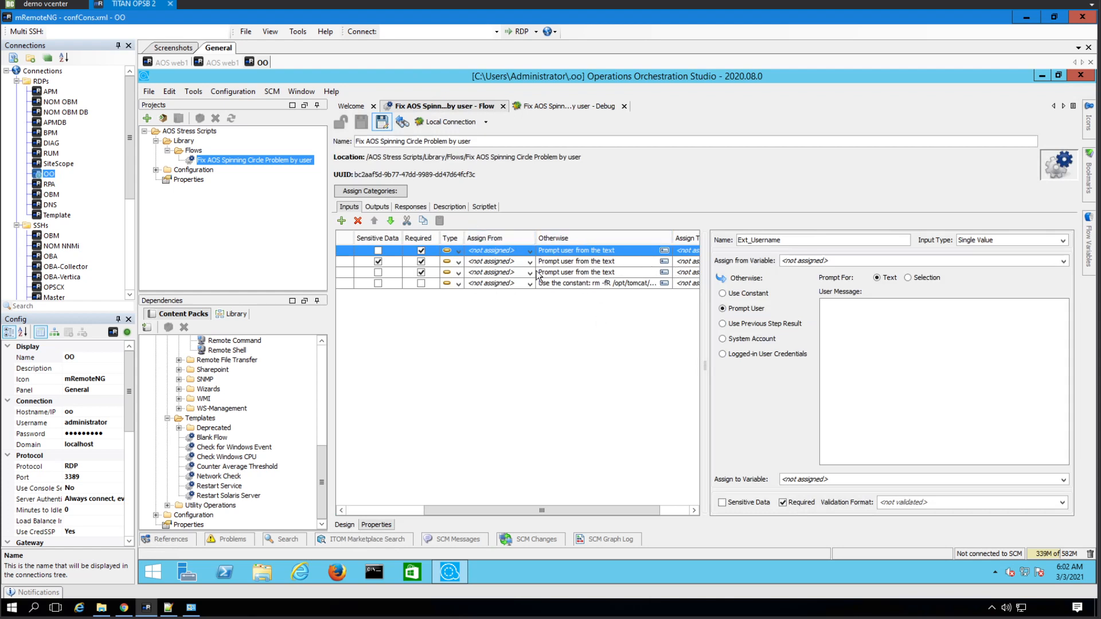
pyautogui.click(755, 294)
pyautogui.moveTo(591, 507); pyautogui.dragTo(452, 506)
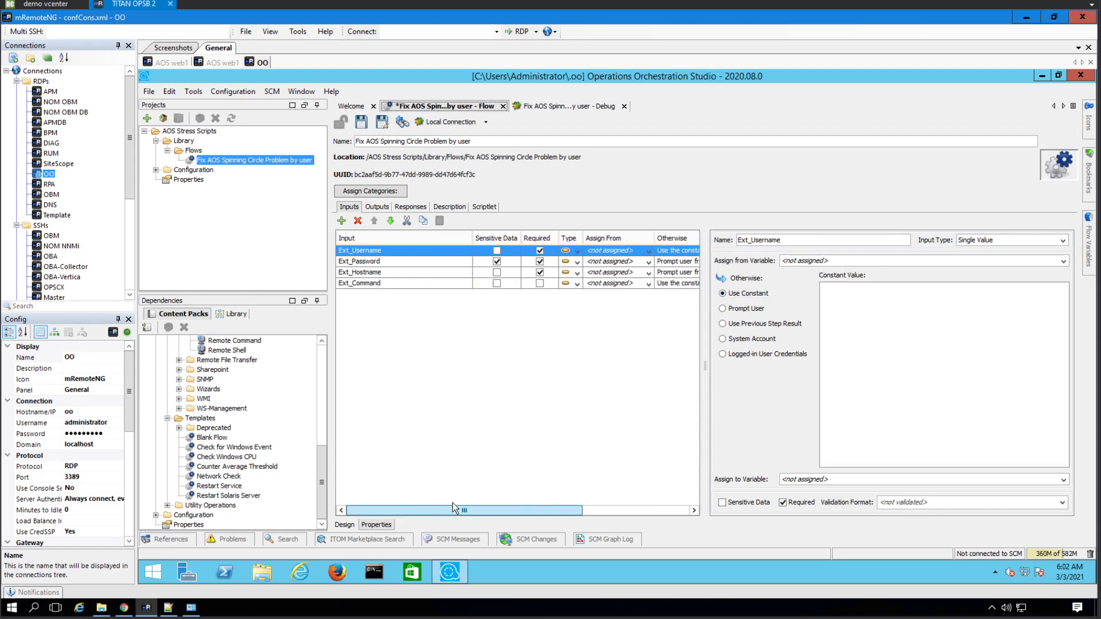
pyautogui.click(889, 293)
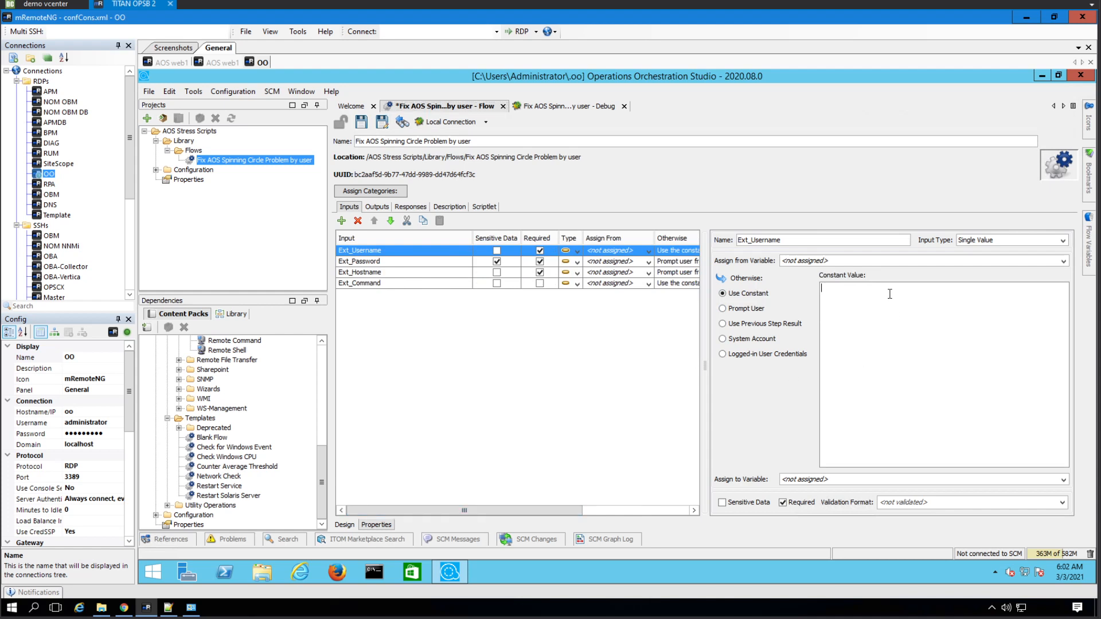
# - Make Ext_Password a constant assigned to the Ext_Password variable with a sensitive value, and save
pyautogui.click(415, 261)
pyautogui.click(761, 297)
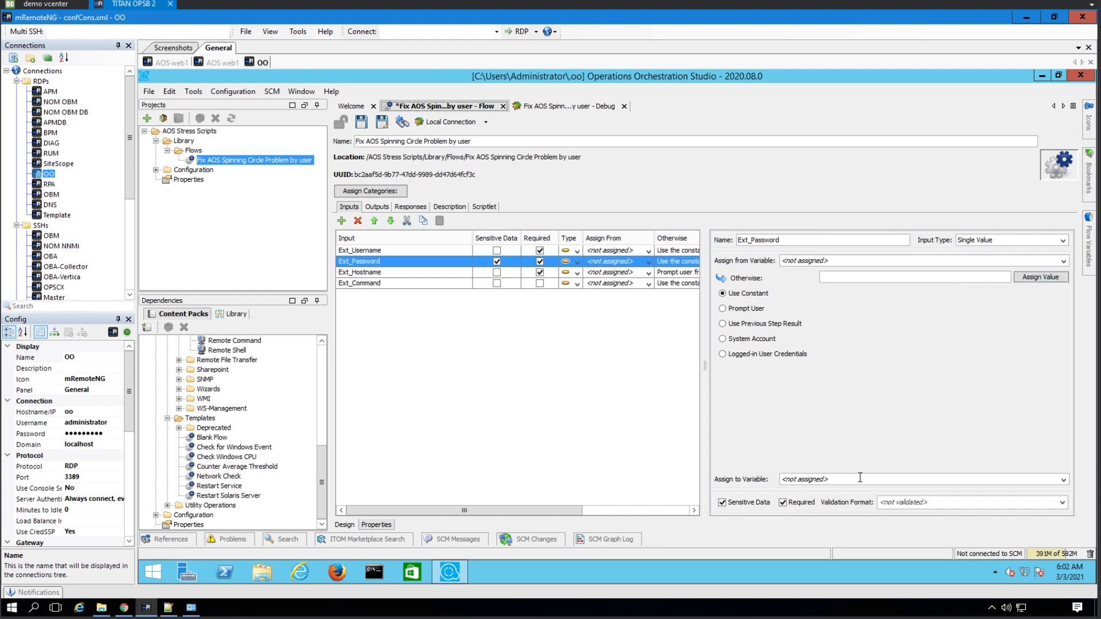
pyautogui.click(1062, 481)
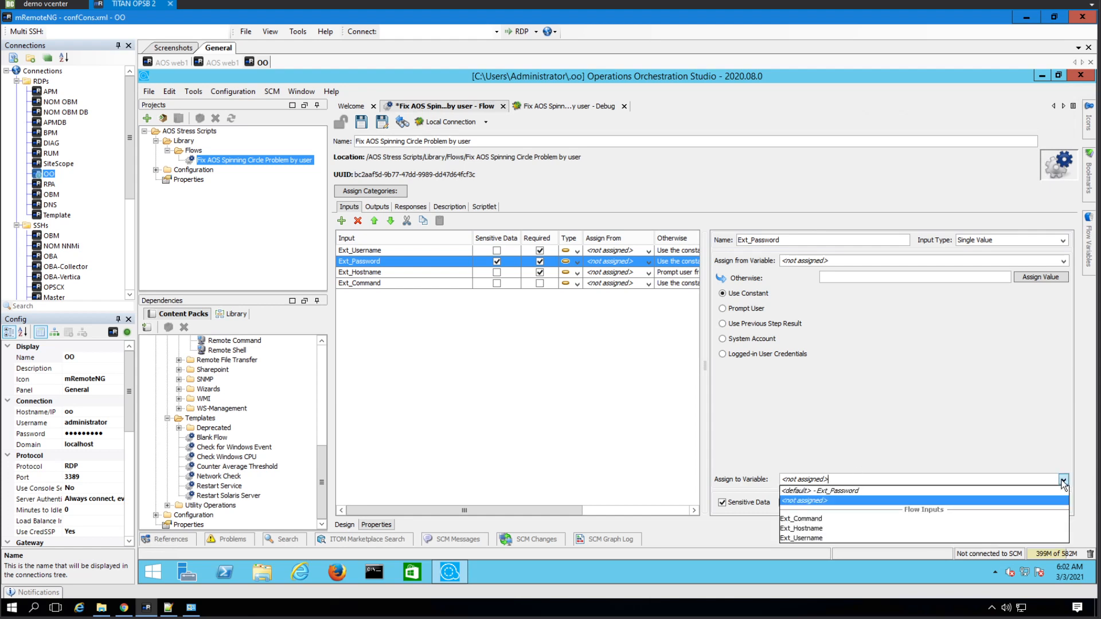
pyautogui.click(876, 491)
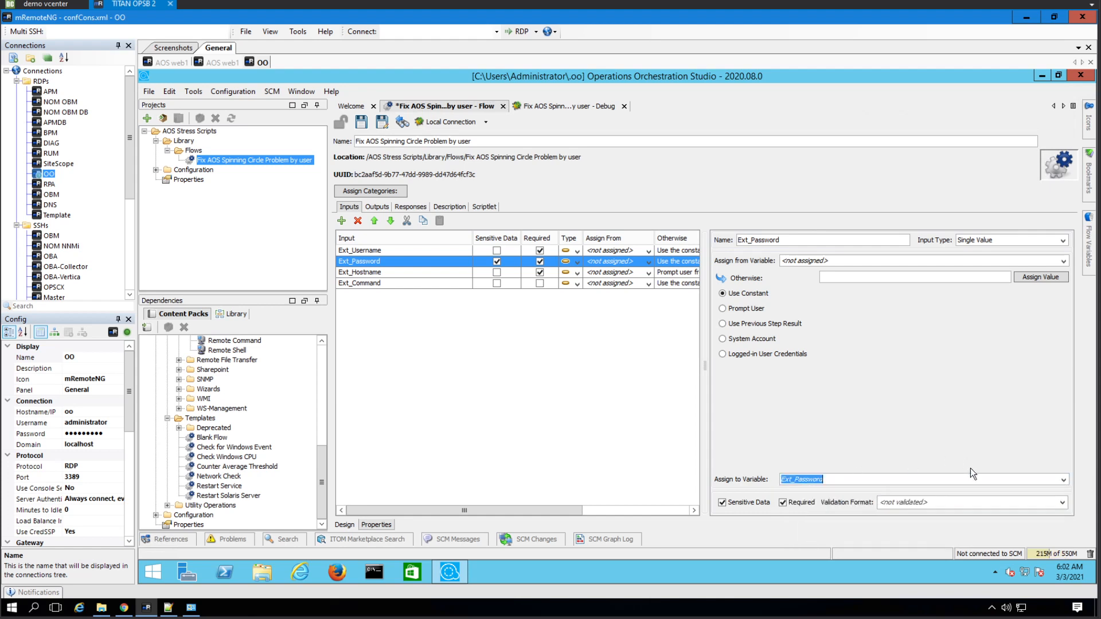
pyautogui.click(1030, 274)
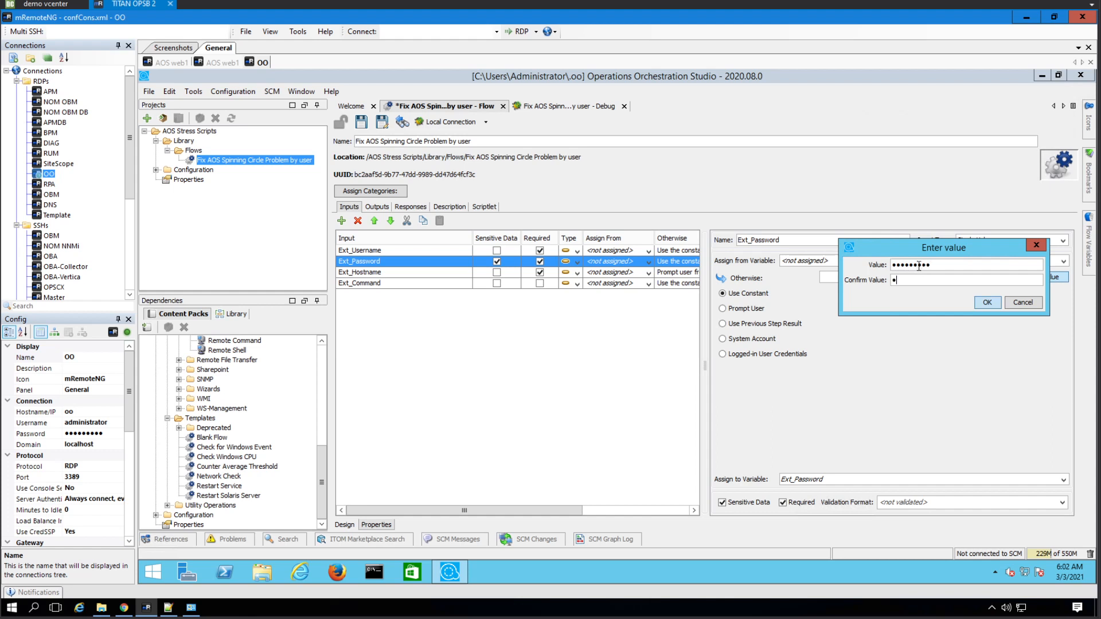
pyautogui.write('**')
pyautogui.click(987, 304)
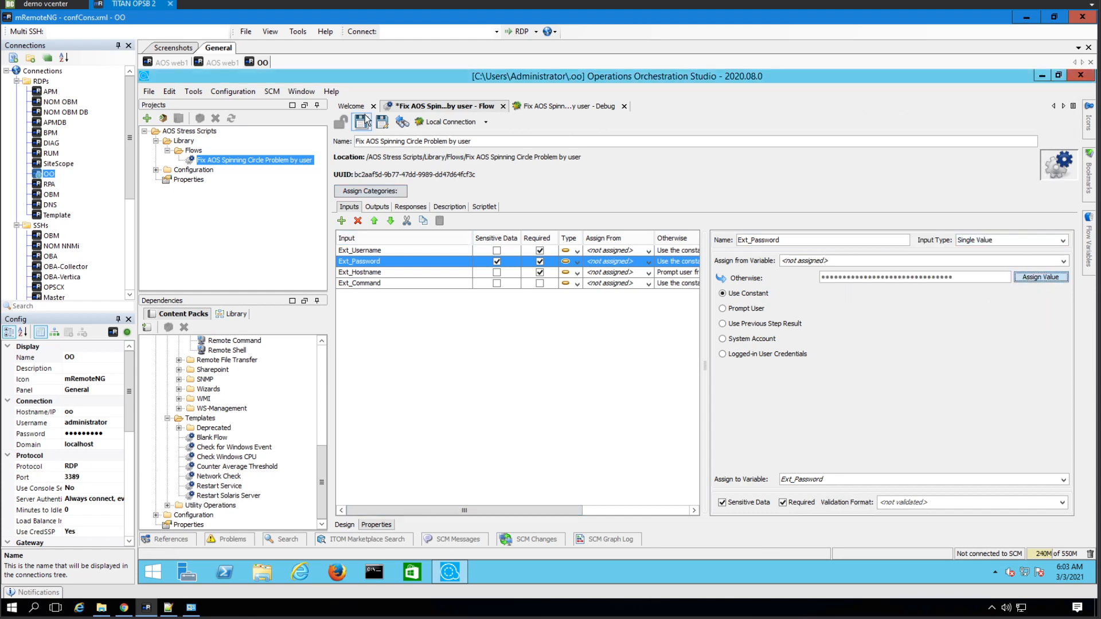
pyautogui.click(550, 107)
# - Reset and rerun the debugger with Ext_Hostname aosweb1; SSH Command returns exit status 0
pyautogui.click(508, 141)
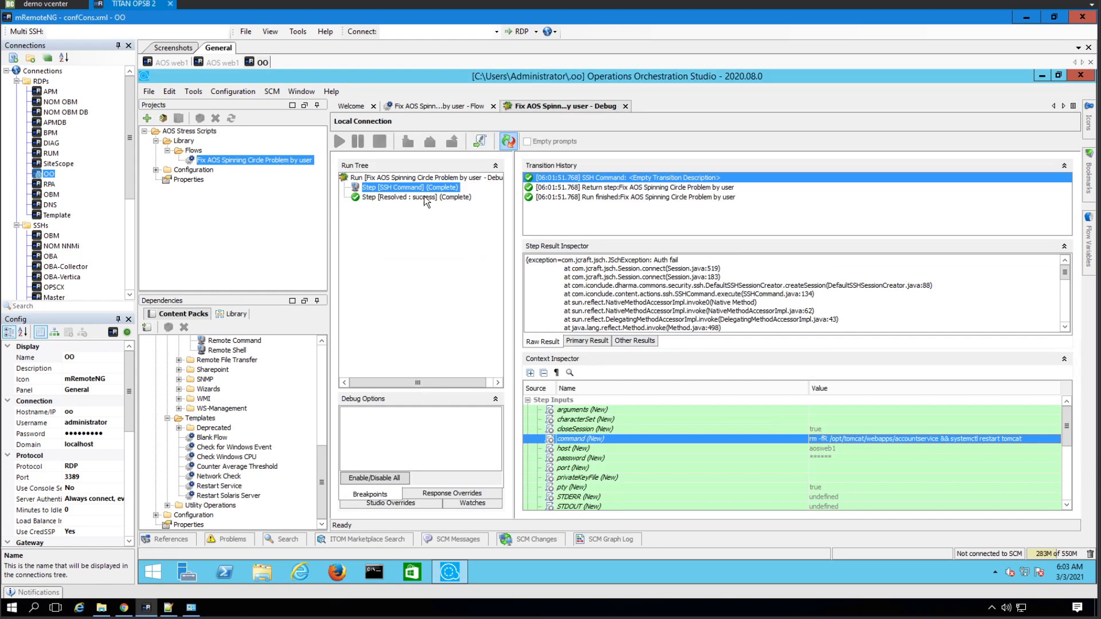
pyautogui.click(340, 141)
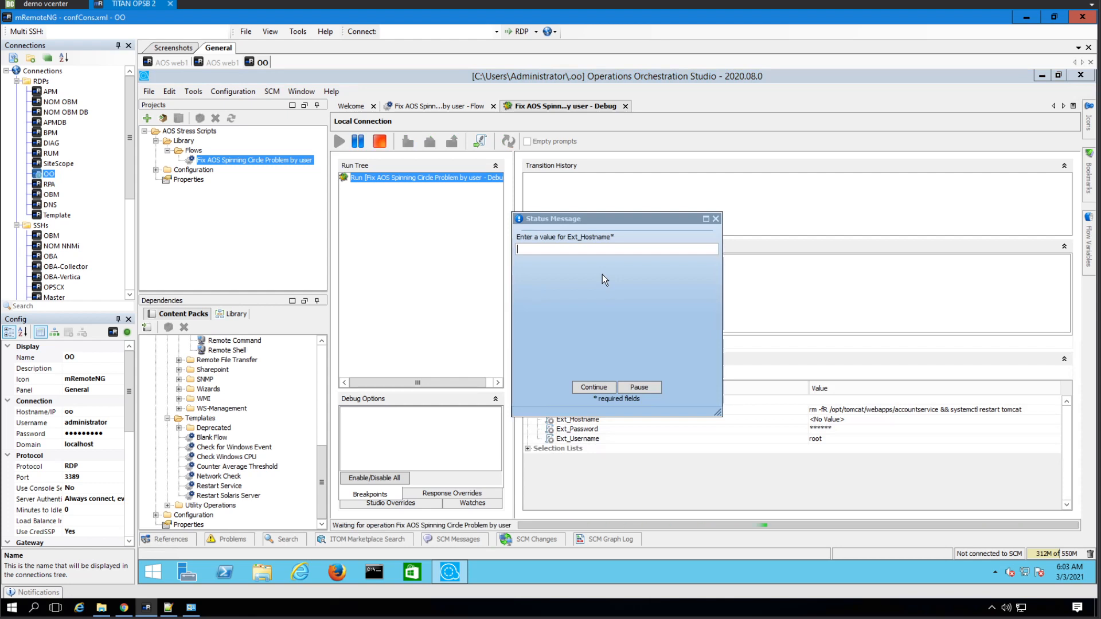
pyautogui.write('aosweb1')
pyautogui.click(593, 388)
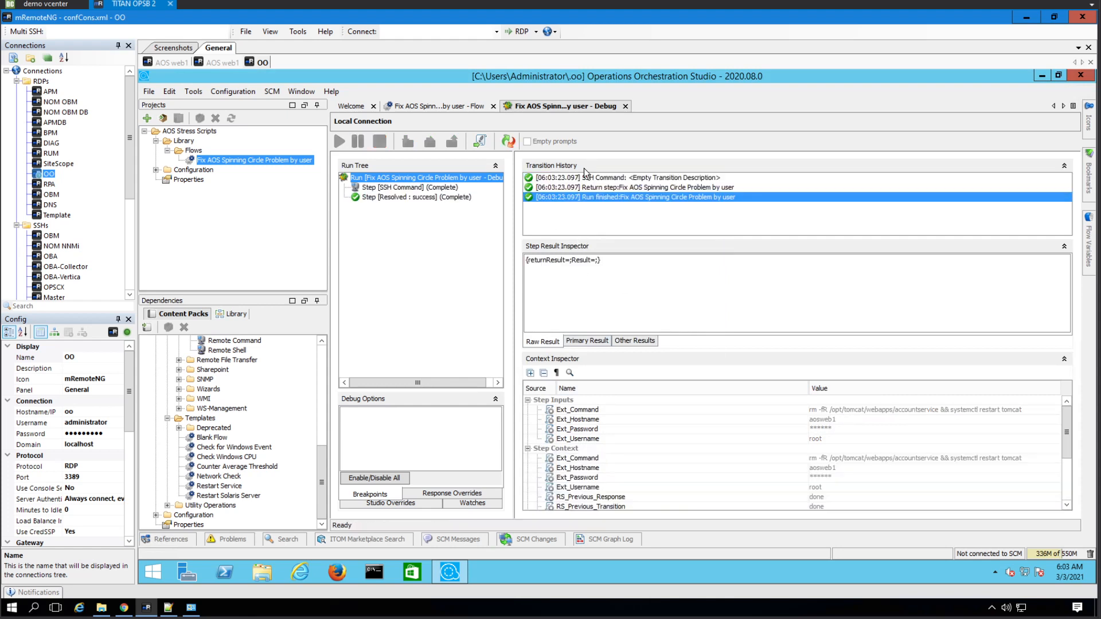
pyautogui.click(592, 178)
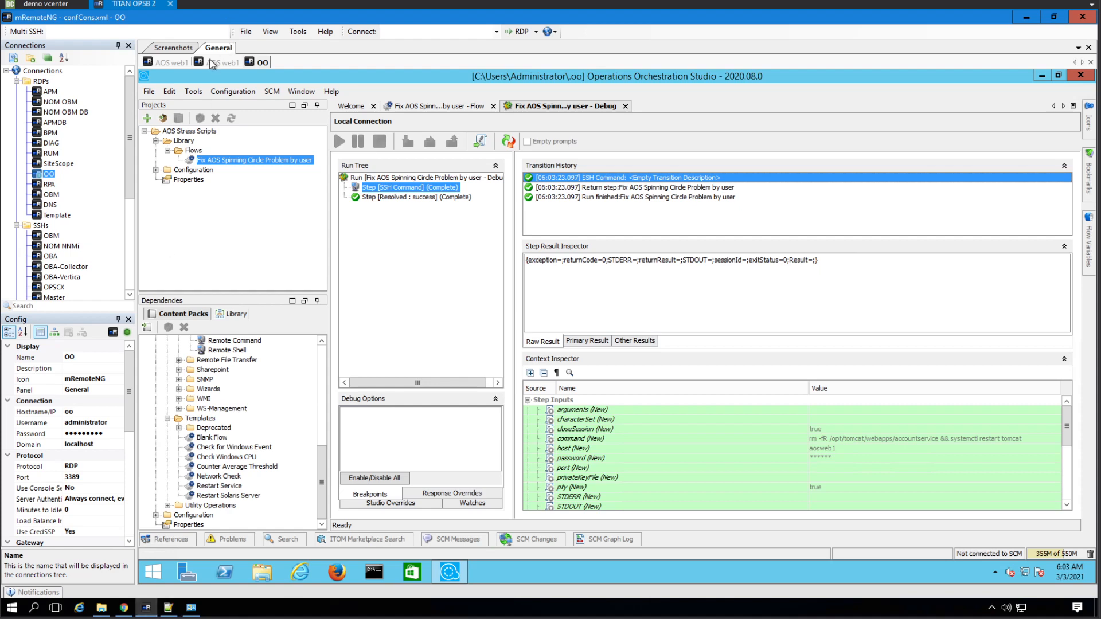
# - Run ll twice on AOS web1 to see accountservice at 13:03, then switch to Chrome
pyautogui.click(181, 64)
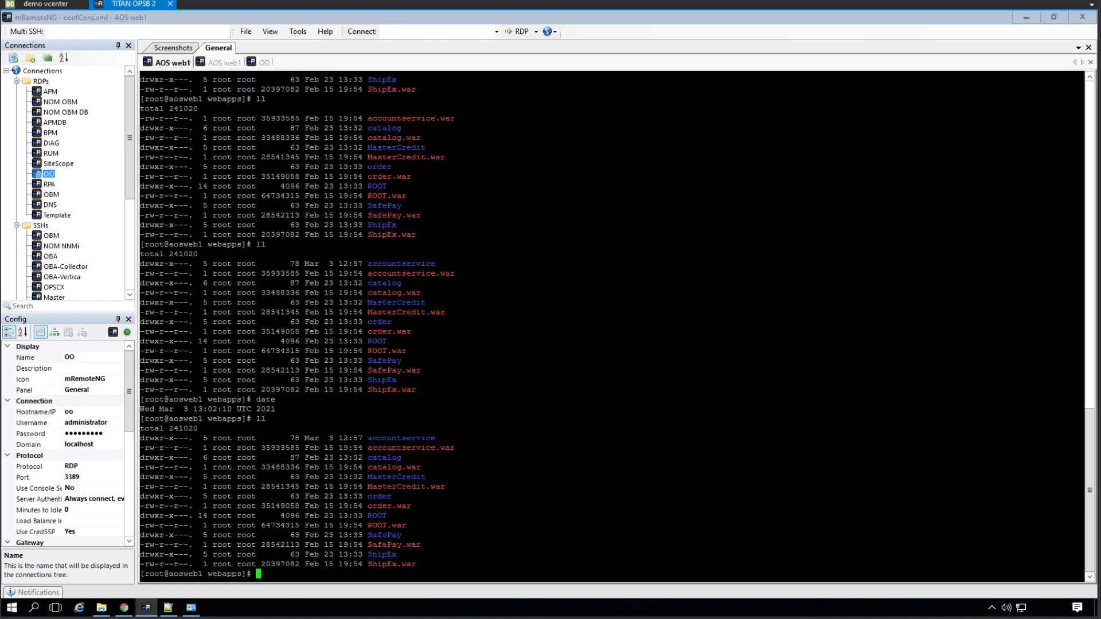
pyautogui.write('ll')
pyautogui.press('Return')
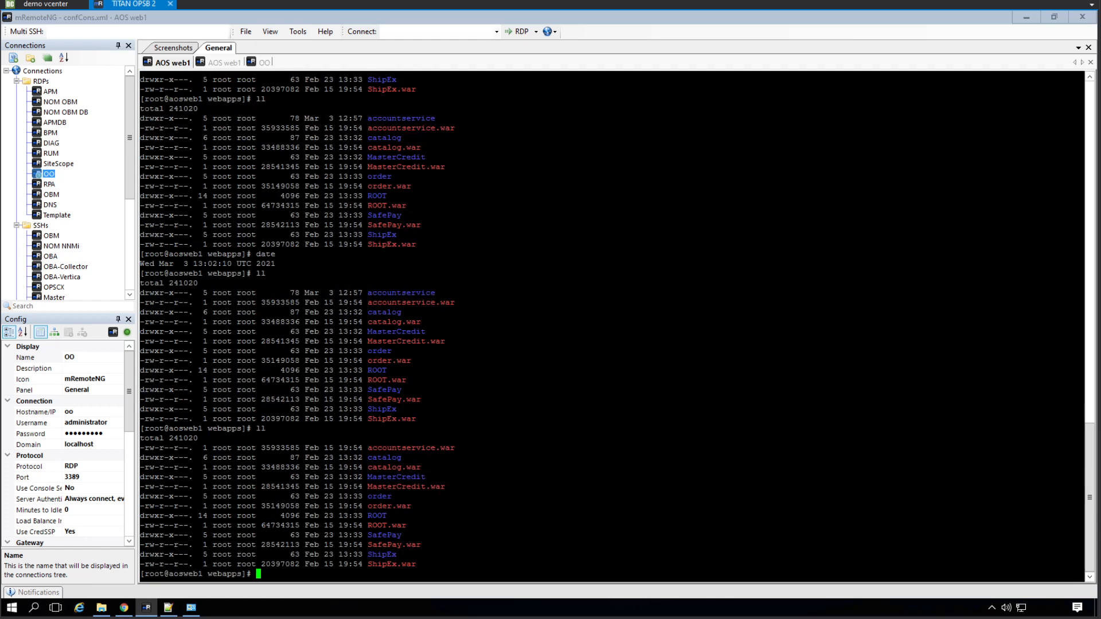
pyautogui.write('ll')
pyautogui.press('Return')
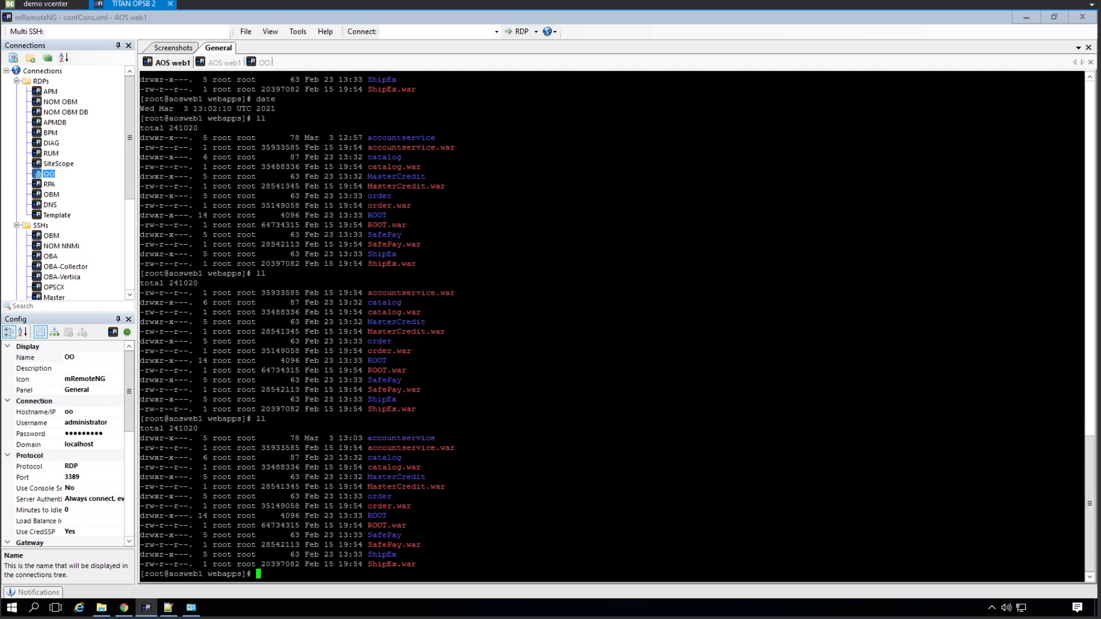
pyautogui.click(124, 608)
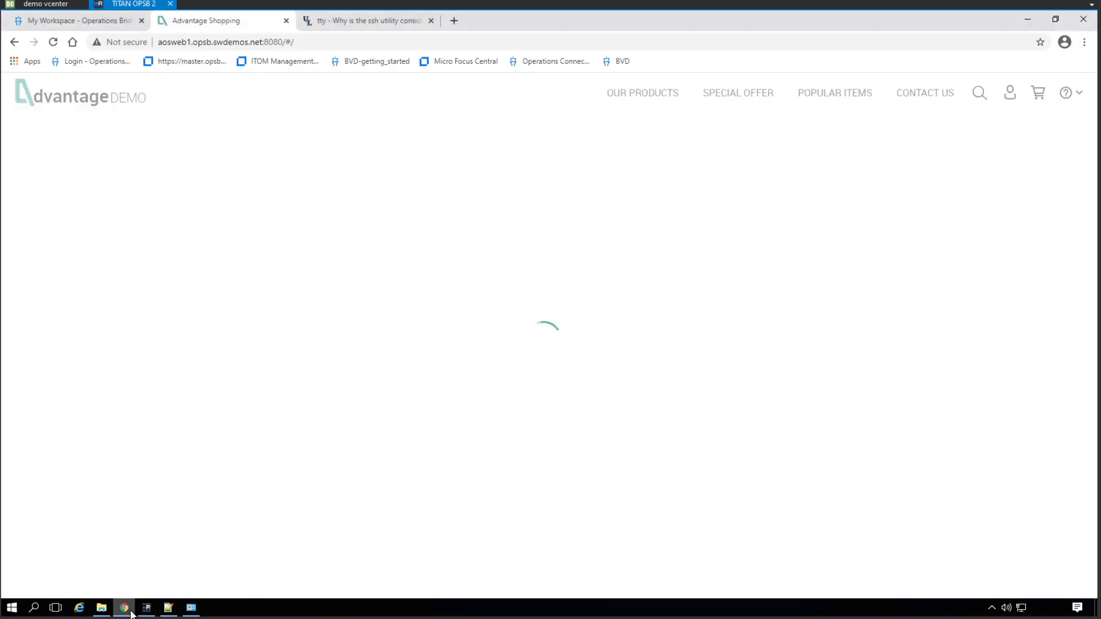
# - Reload the Advantage Shopping page, then return to the OO session in mRemoteNG
pyautogui.click(54, 42)
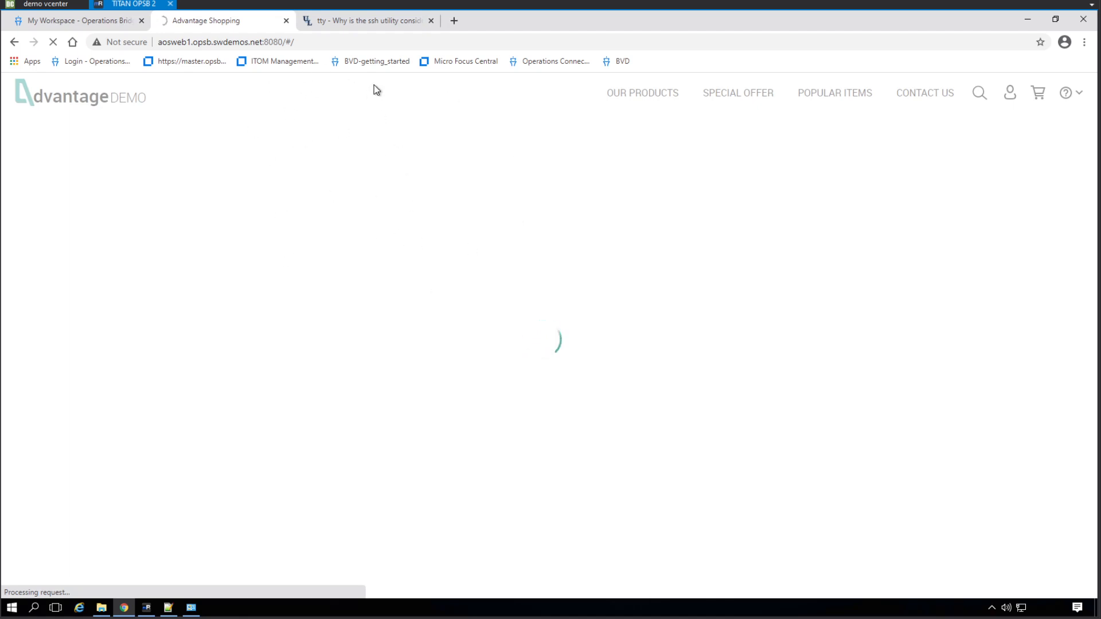
pyautogui.click(146, 608)
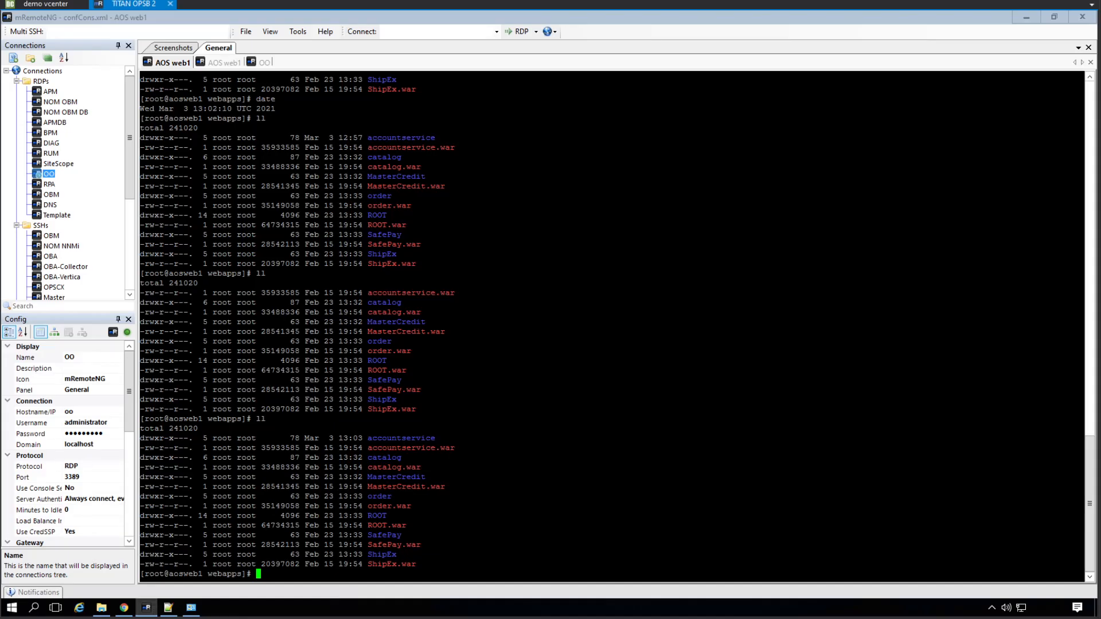
pyautogui.click(264, 63)
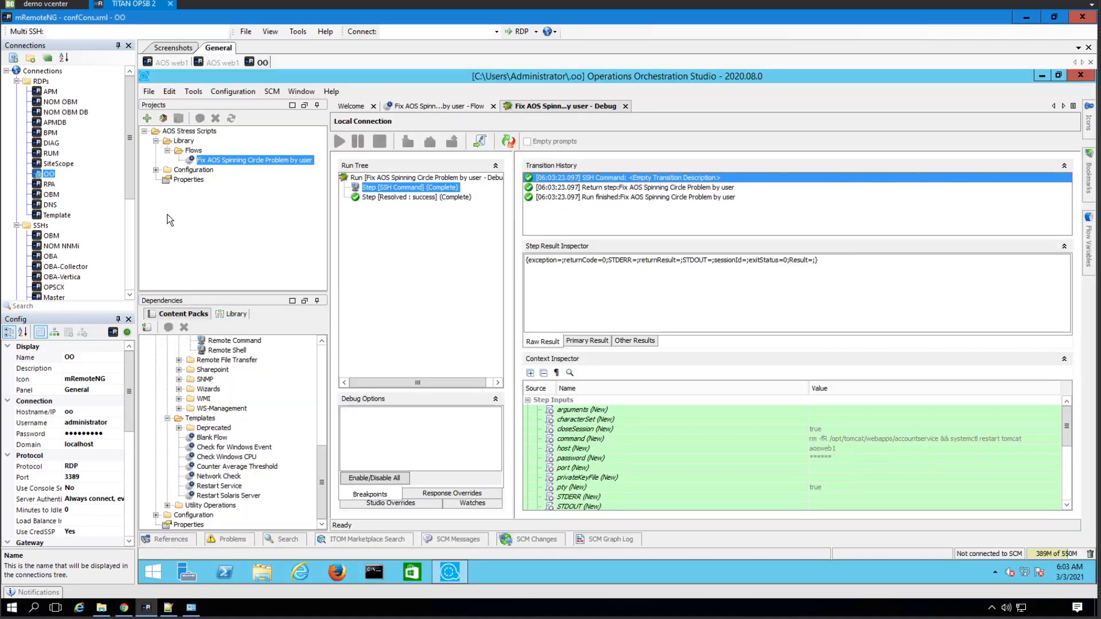
# - Review the successful debug run and AOS web1 terminal, then switch to the shop page in Chrome
pyautogui.click(231, 239)
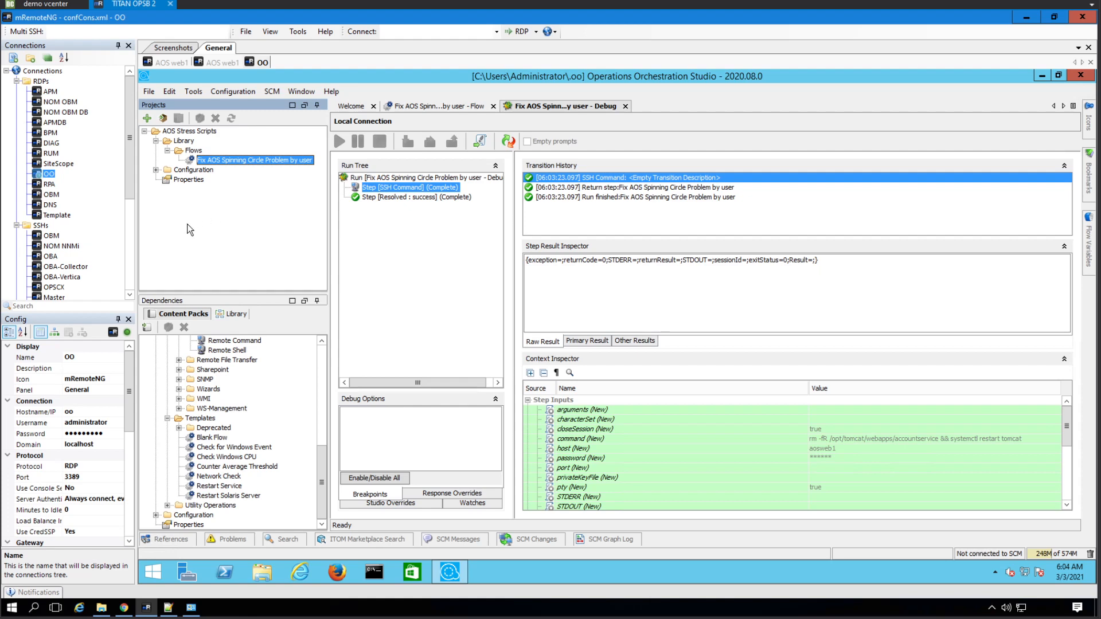
pyautogui.click(172, 63)
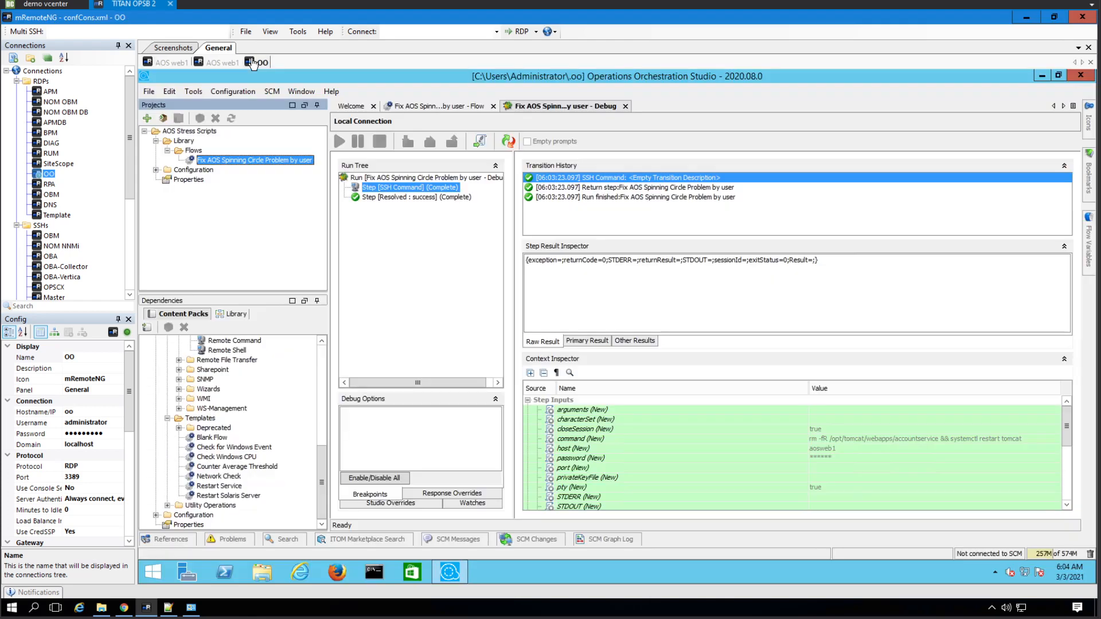
pyautogui.click(259, 63)
pyautogui.click(125, 608)
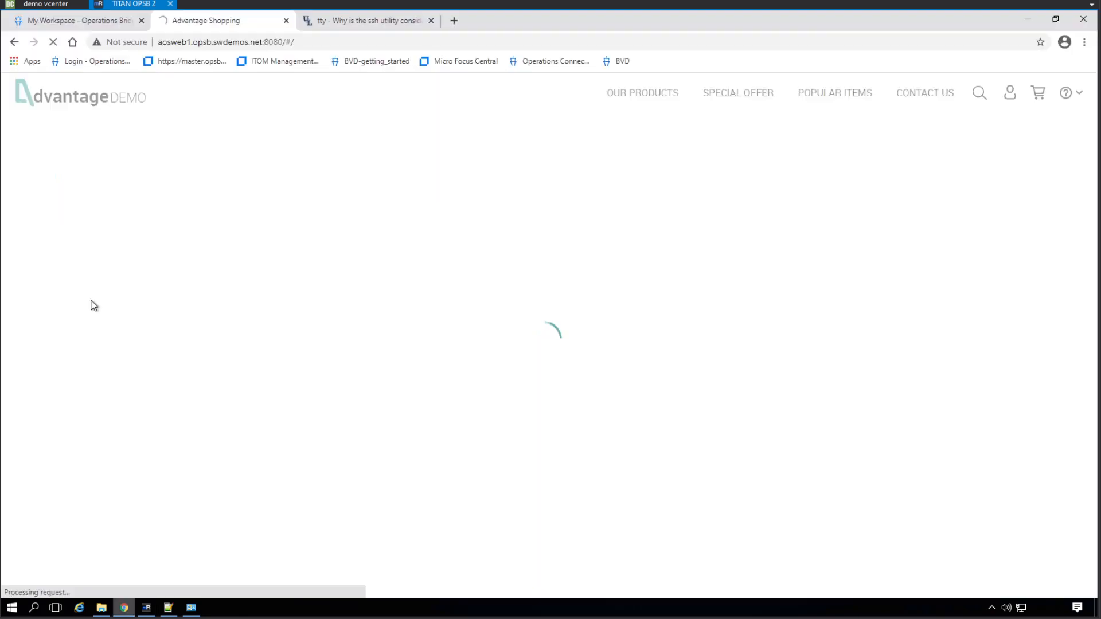
# - Stop and reload the still-spinning shop page, then show the AOS web1 terminal in mRemoteNG
pyautogui.click(54, 44)
pyautogui.click(53, 45)
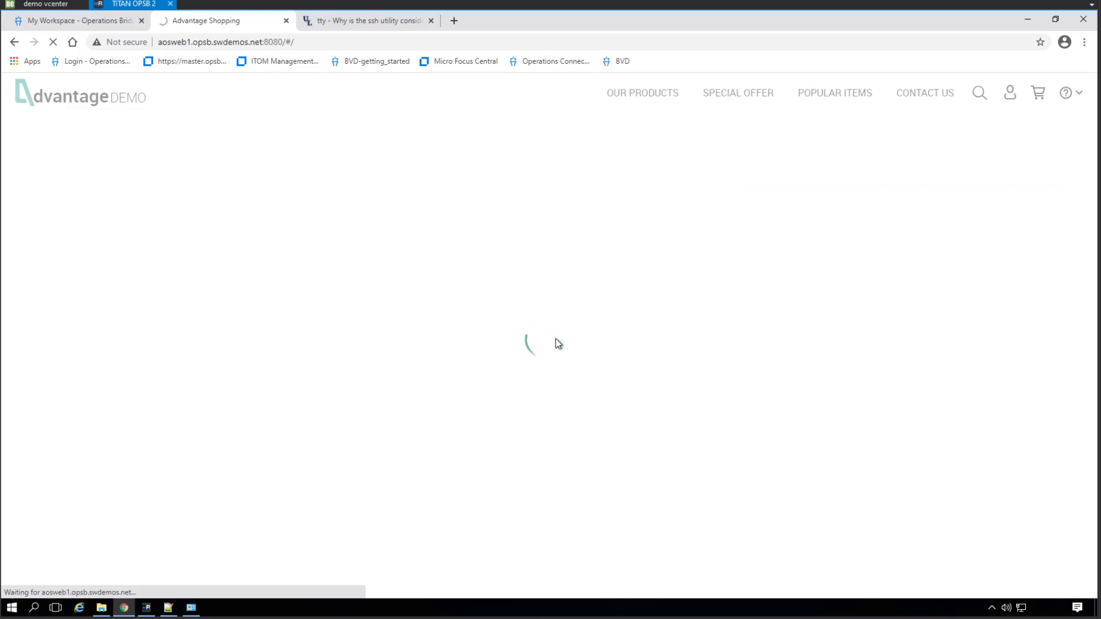
pyautogui.click(146, 608)
pyautogui.click(171, 63)
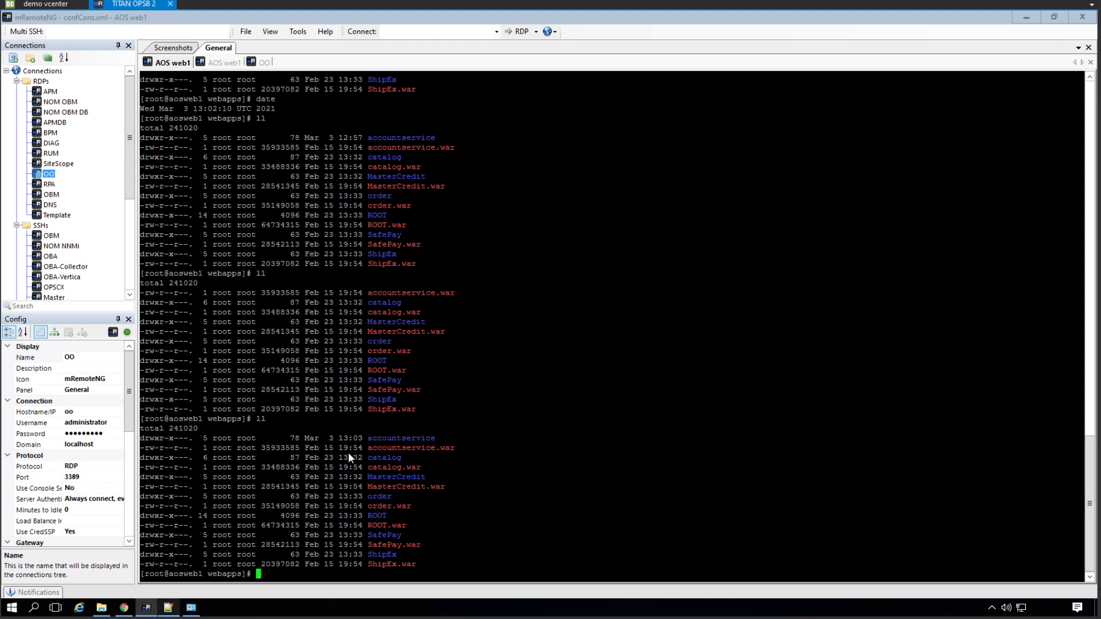
# - Back in the orchestration session, open the flow's inputs and show the Ext_Command rm-and-restart-tomcat constant
pyautogui.click(257, 62)
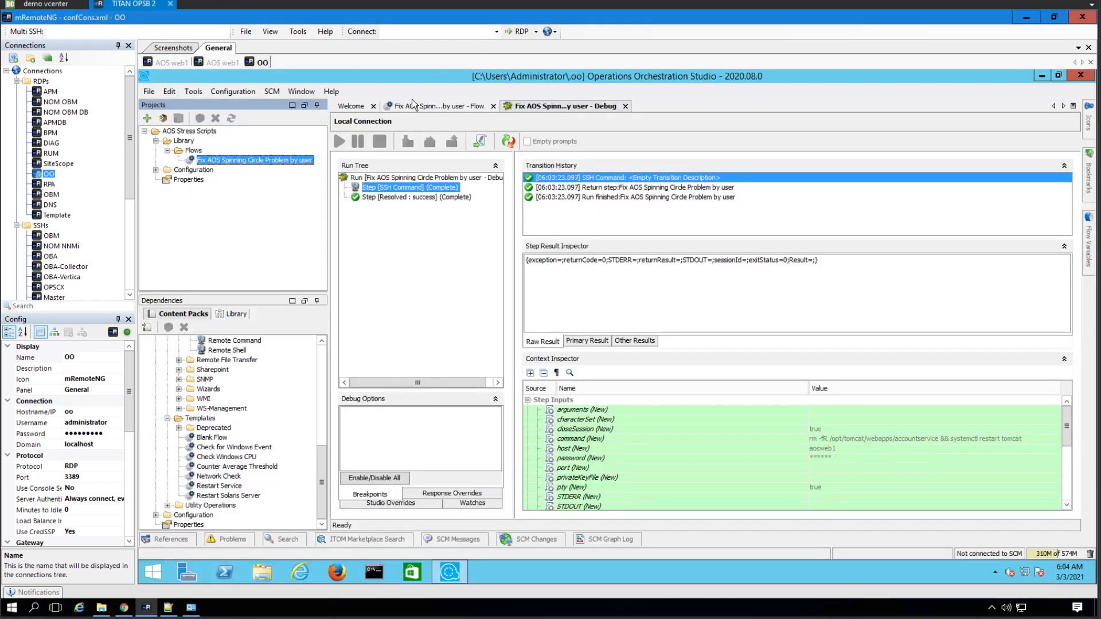
pyautogui.click(397, 184)
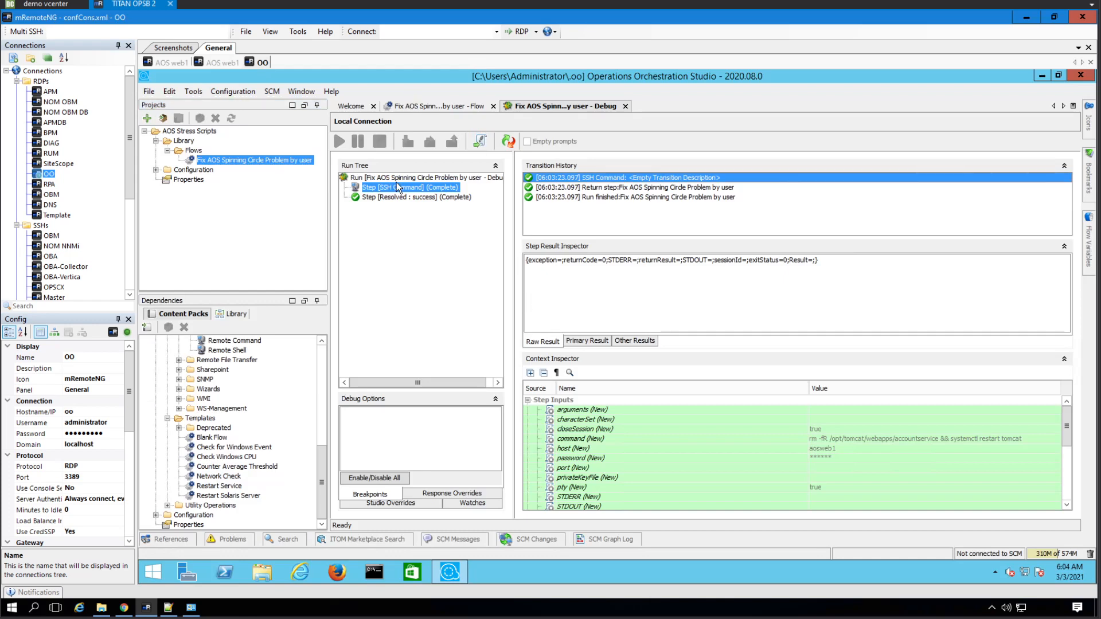
pyautogui.click(432, 108)
pyautogui.click(385, 282)
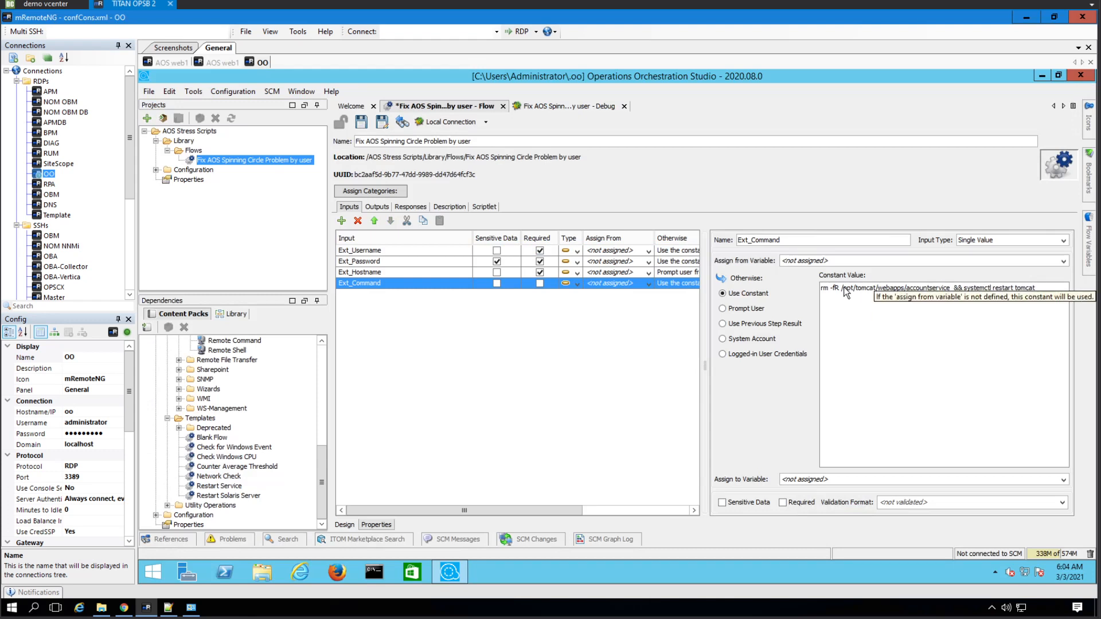
# - Duplicate the accountservice path in Ext_Command, change the copy to /opt/tomcat/webapps/catalog, and save the flow
pyautogui.moveTo(844, 288); pyautogui.dragTo(950, 291)
pyautogui.hotkey('ctrl', 'c')
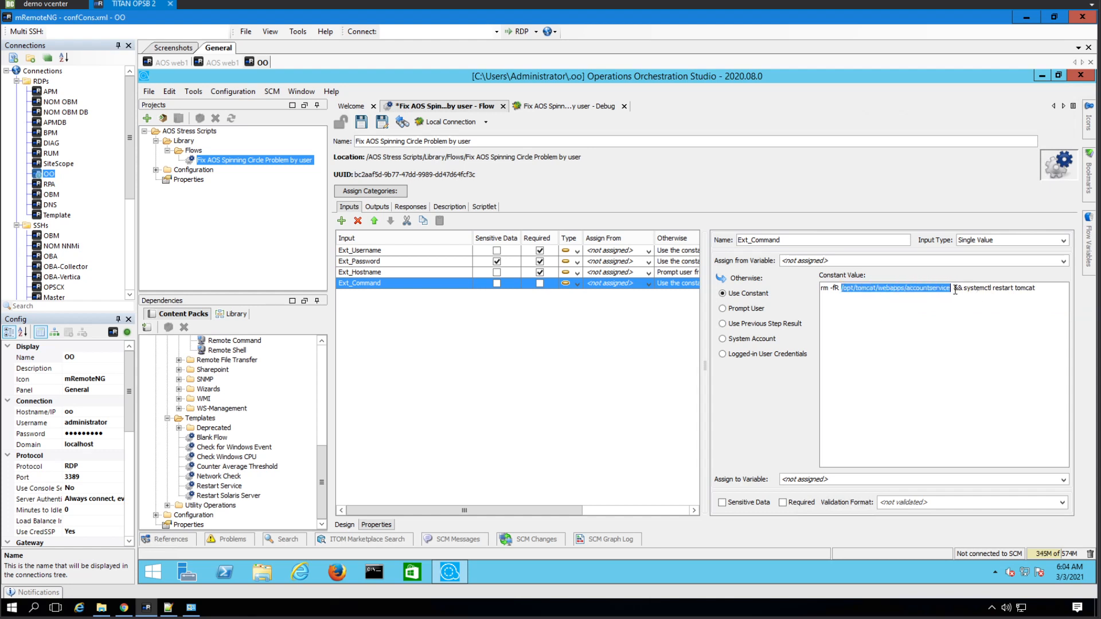
pyautogui.click(955, 290)
pyautogui.hotkey('ctrl', 'v')
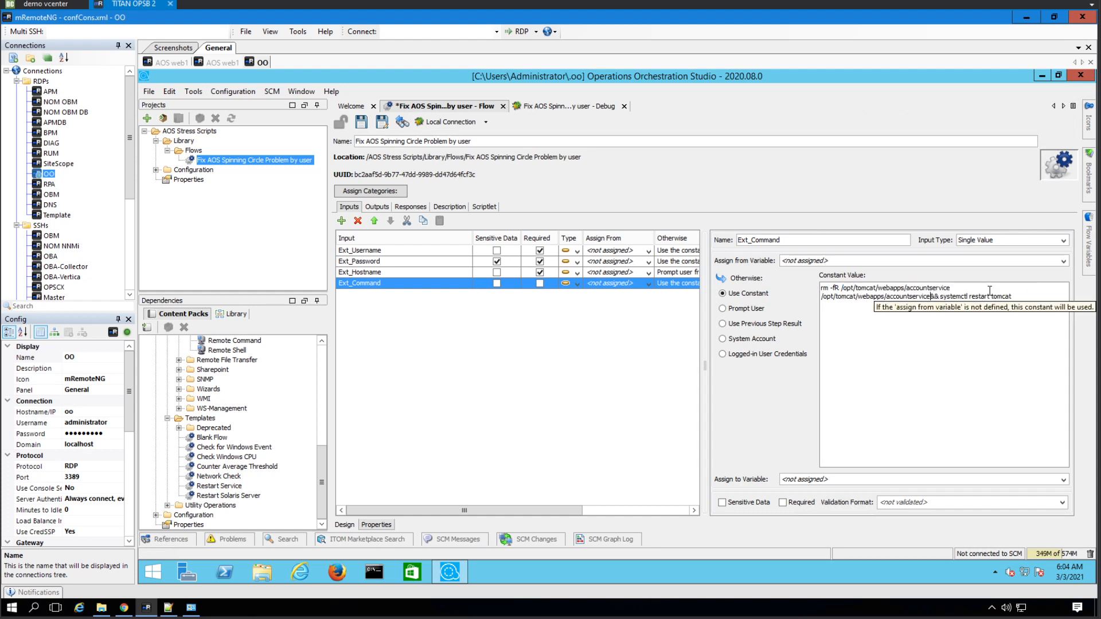
pyautogui.doubleClick(1046, 288)
pyautogui.write('catalog')
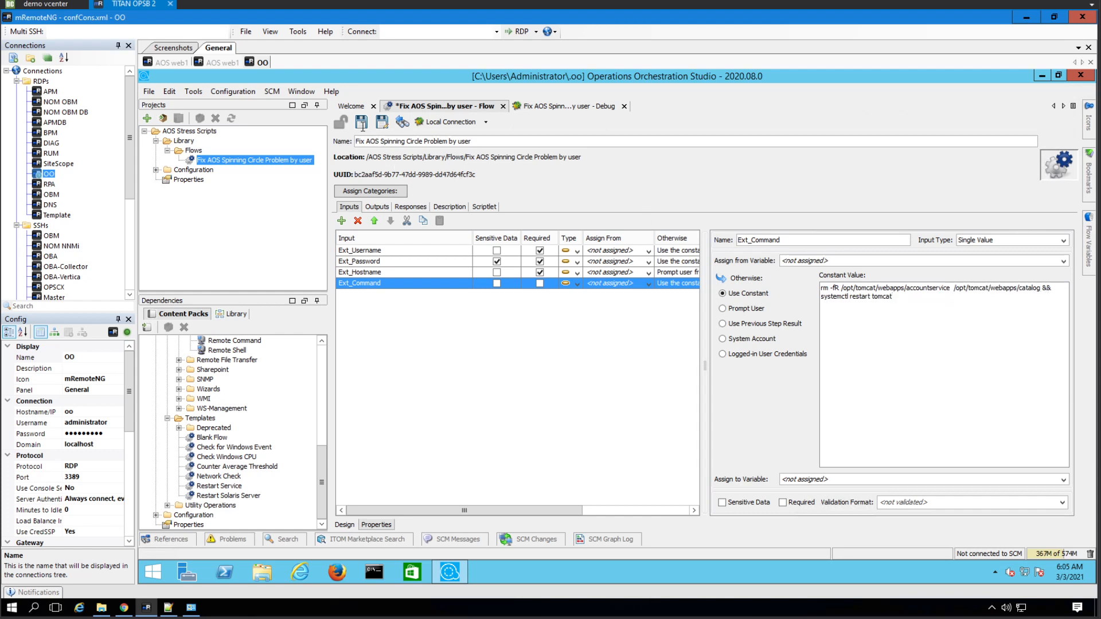
pyautogui.click(362, 122)
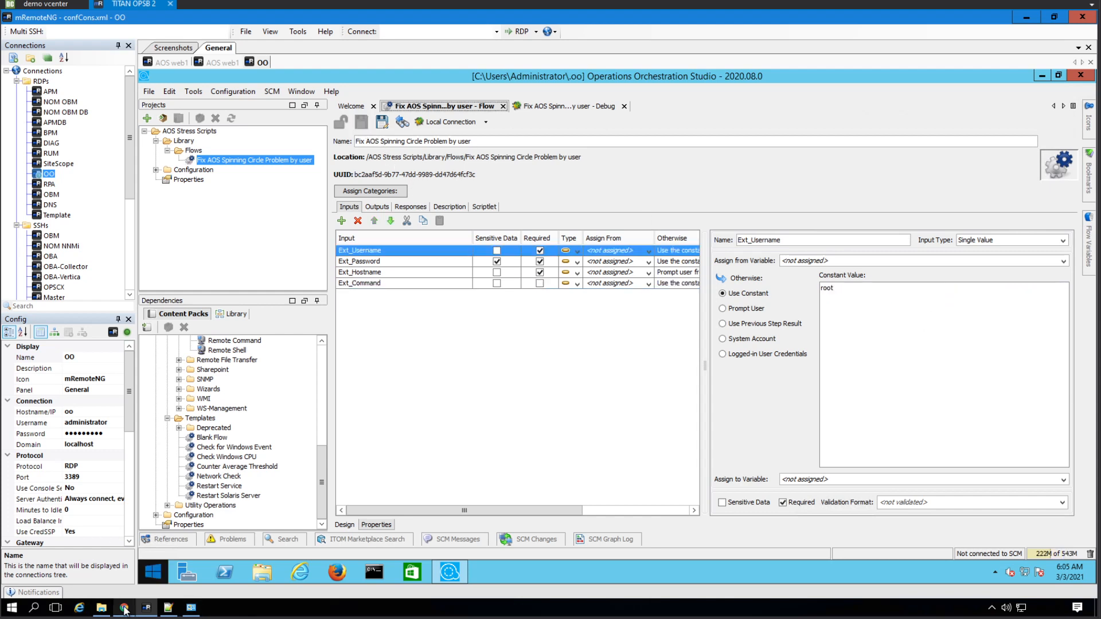
pyautogui.click(124, 607)
# - Reload the Advantage Shopping page on aosweb1 until its product categories appear, then return to the orchestration session
pyautogui.click(54, 42)
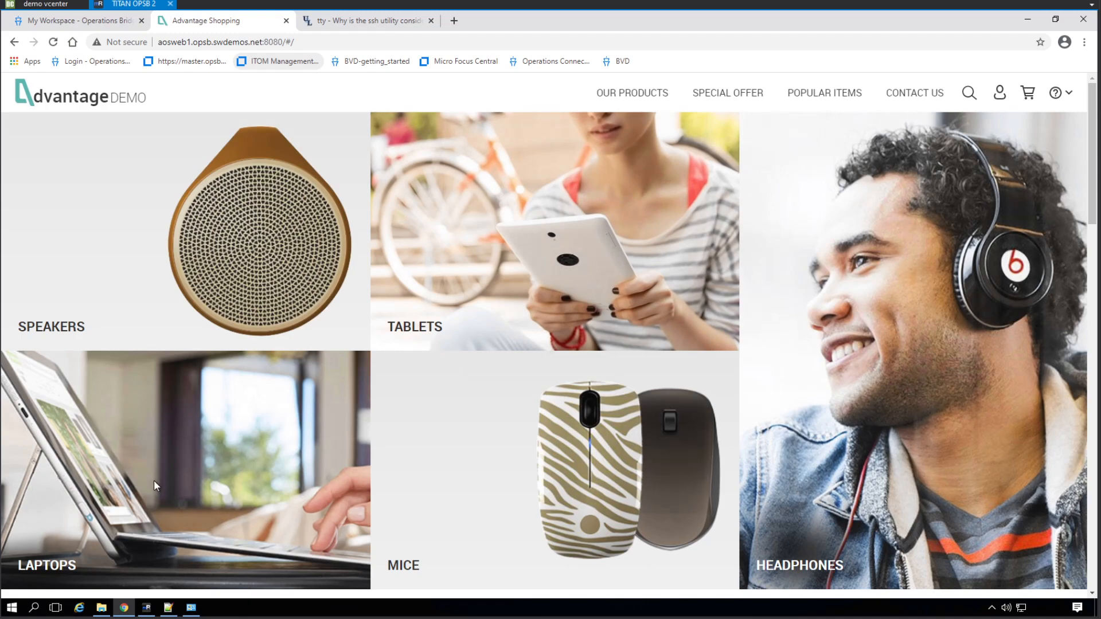
pyautogui.click(147, 608)
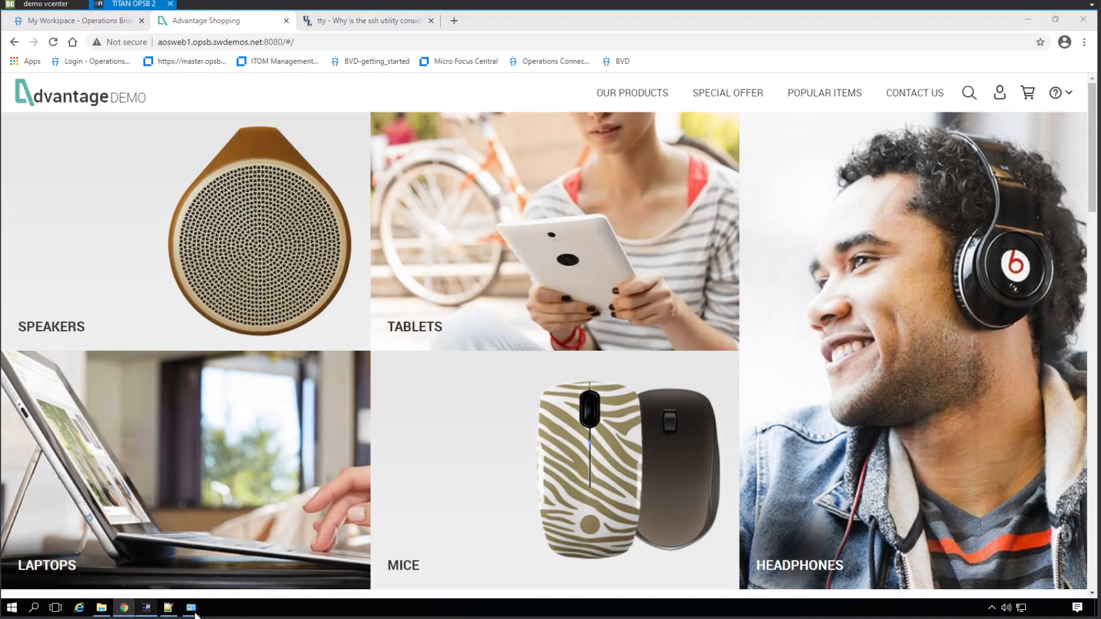
pyautogui.click(124, 607)
pyautogui.click(146, 608)
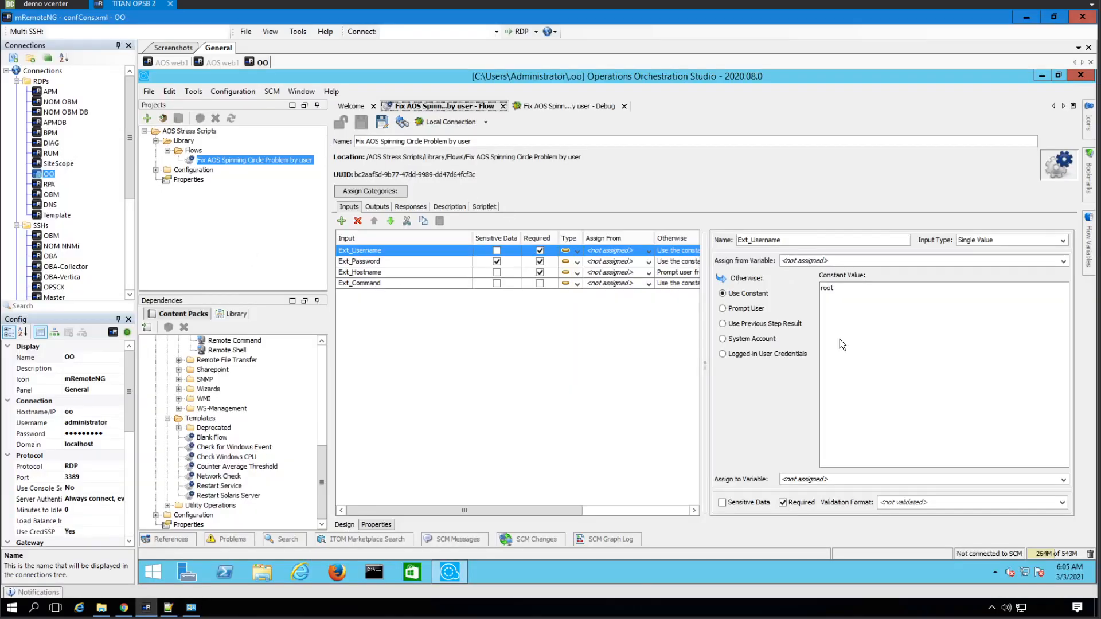
# - Delete /opt/tomcat/webapps/catalog and its extra space from the Ext_Command constant, then save the flow
pyautogui.click(401, 284)
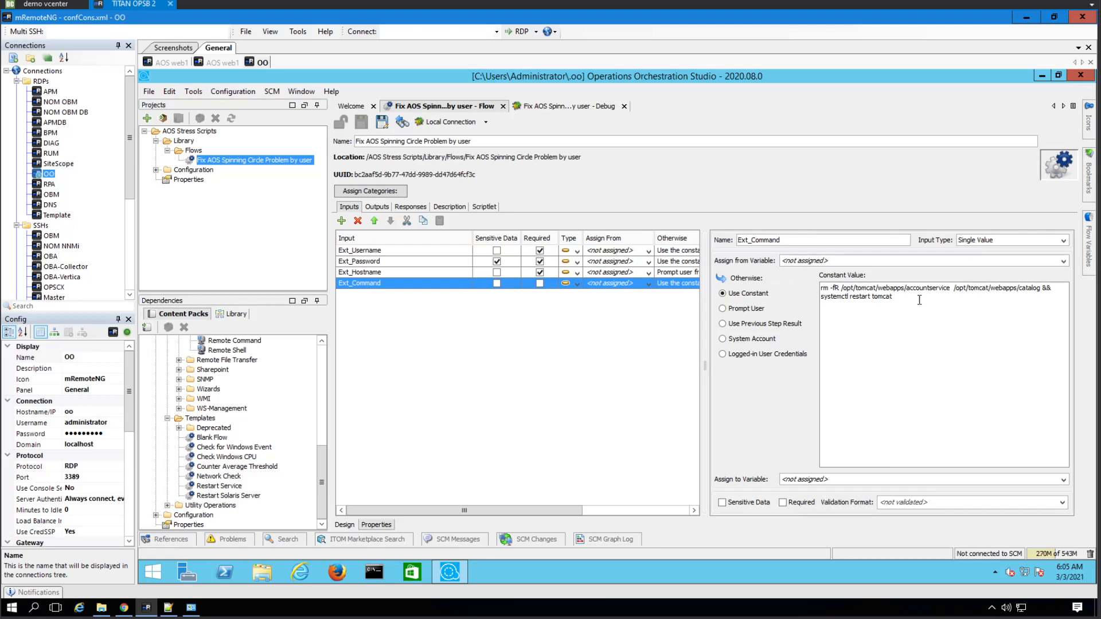
pyautogui.hotkey('shift', 'Home')
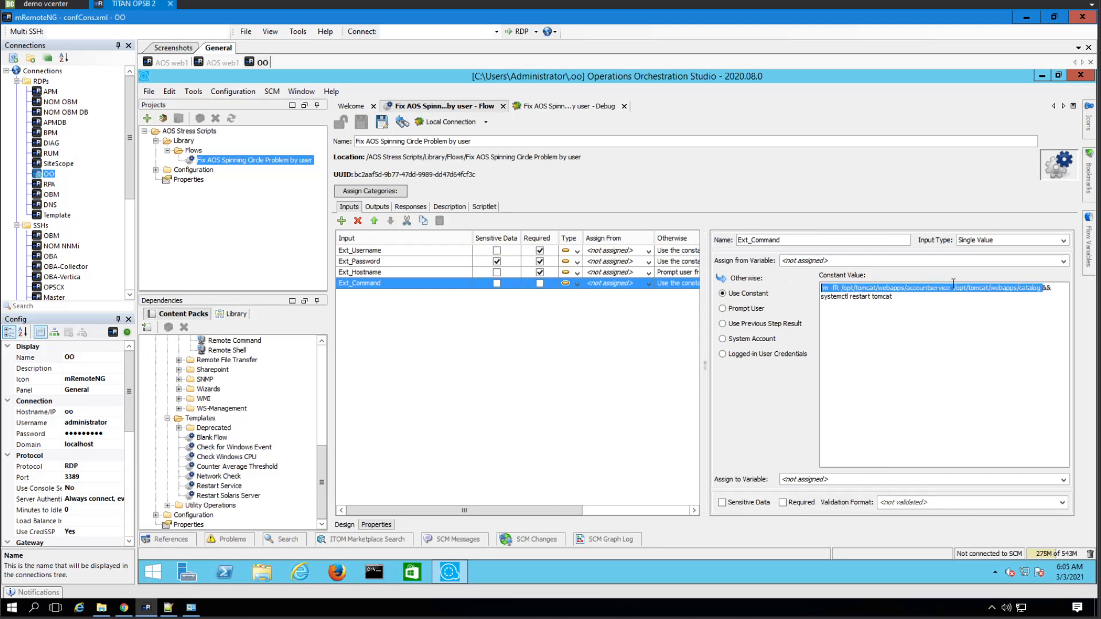
pyautogui.keyDown('shift'); pyautogui.click(954, 285); pyautogui.keyUp('shift')
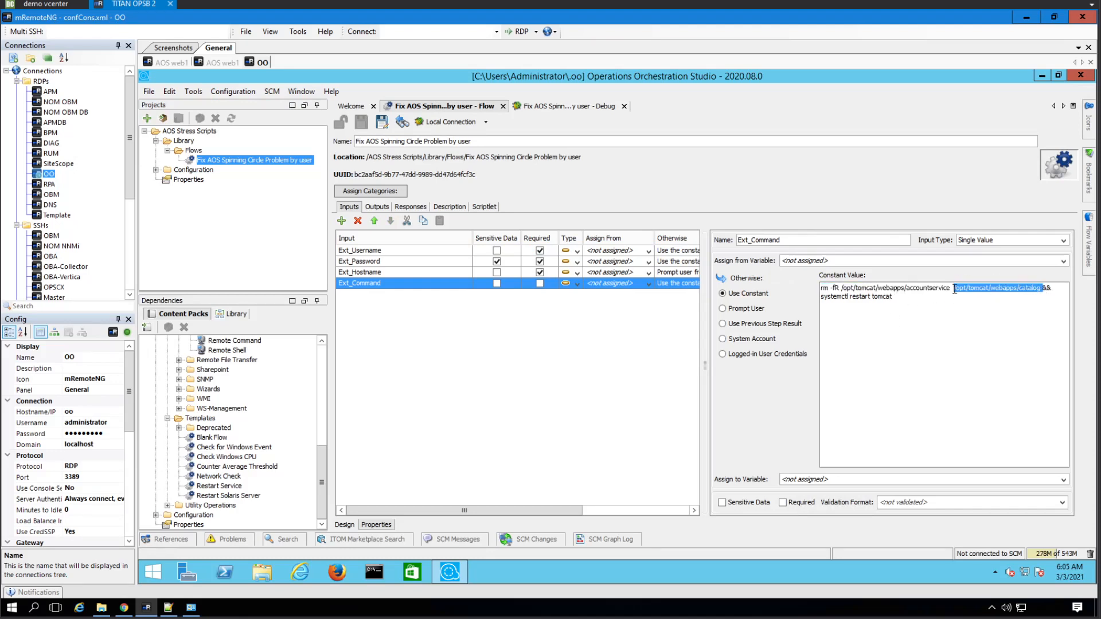
pyautogui.press('Delete')
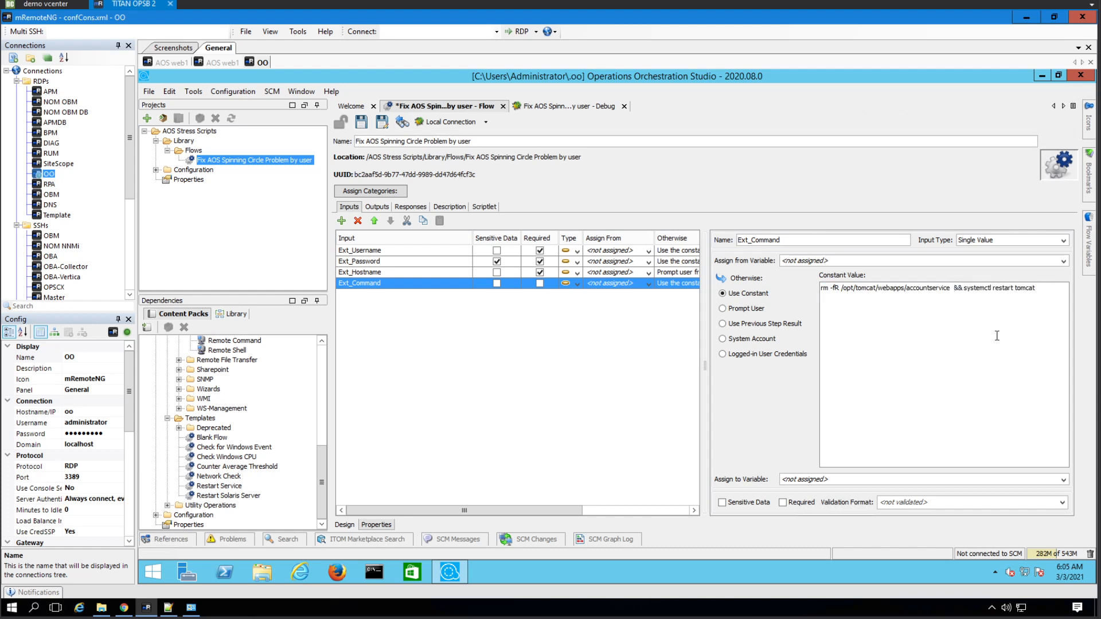
pyautogui.press('Delete')
pyautogui.hotkey('ctrl', 's')
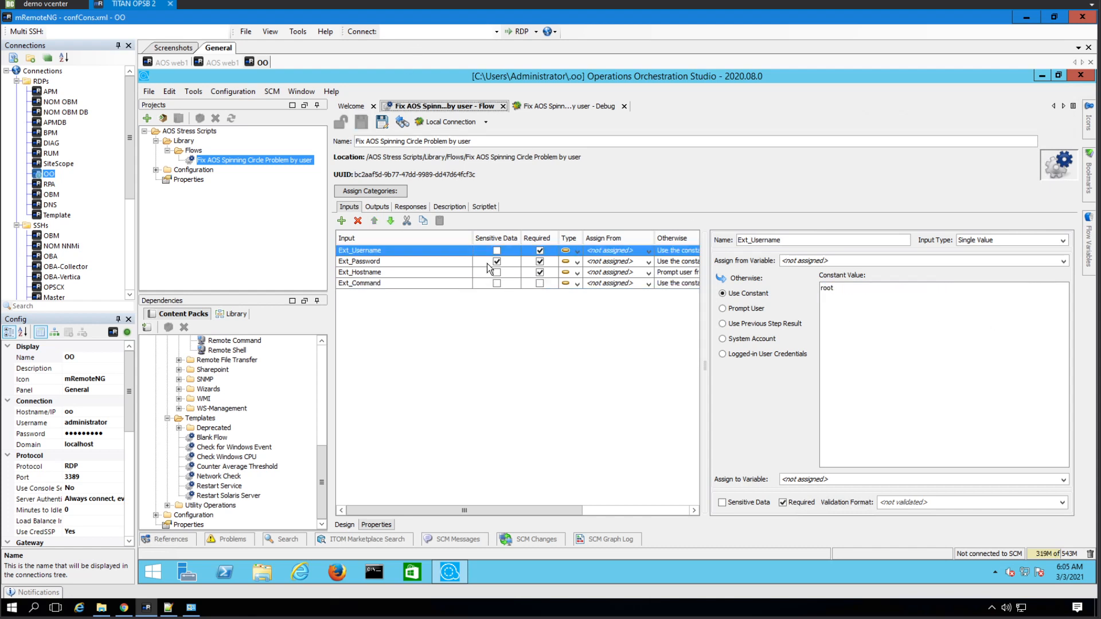